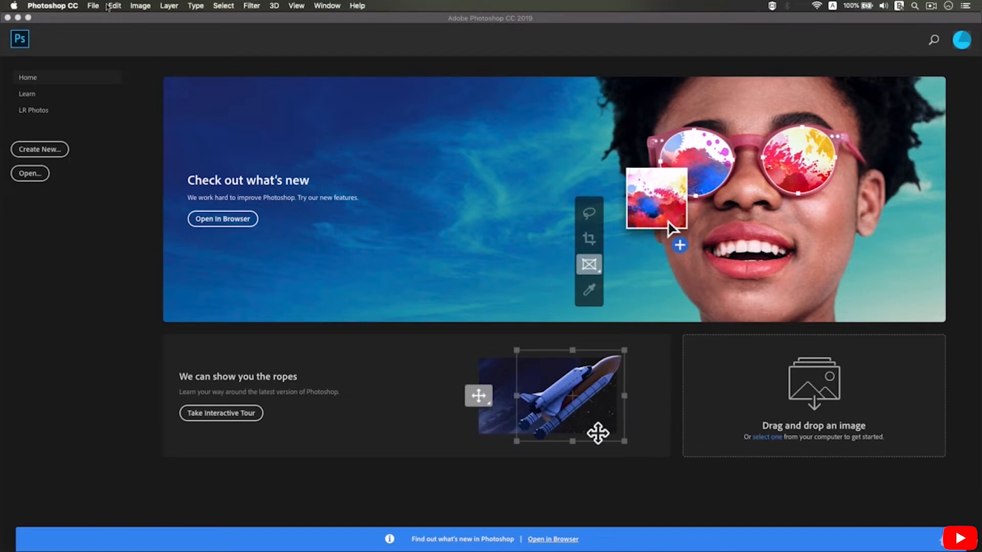
- Open the photo of the woman in a white dress standing beside the wooden railing
{"action": "left_click", "coordinate": [96, 4]}
{"action": "left_click", "coordinate": [107, 28]}
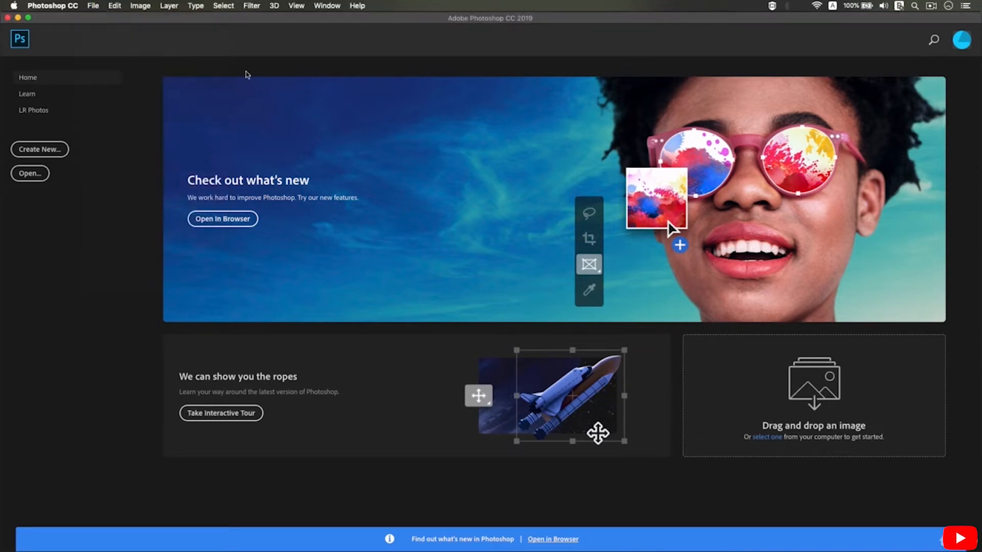
{"action": "left_click", "coordinate": [380, 93]}
{"action": "double_click", "coordinate": [380, 93]}
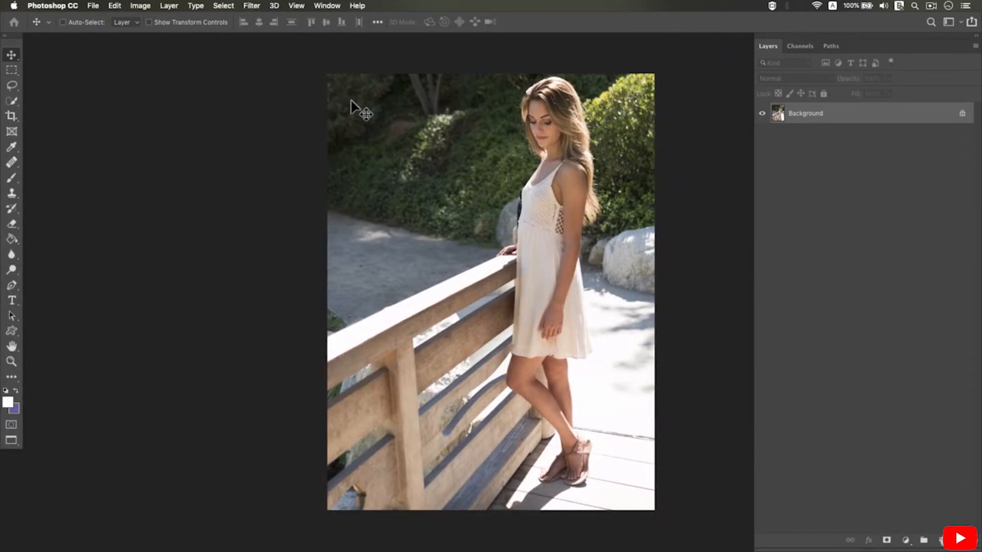
{"action": "left_click", "coordinate": [397, 129], "text": "super"}
{"action": "left_click_drag", "start_coordinate": [399, 128], "coordinate": [340, 123]}
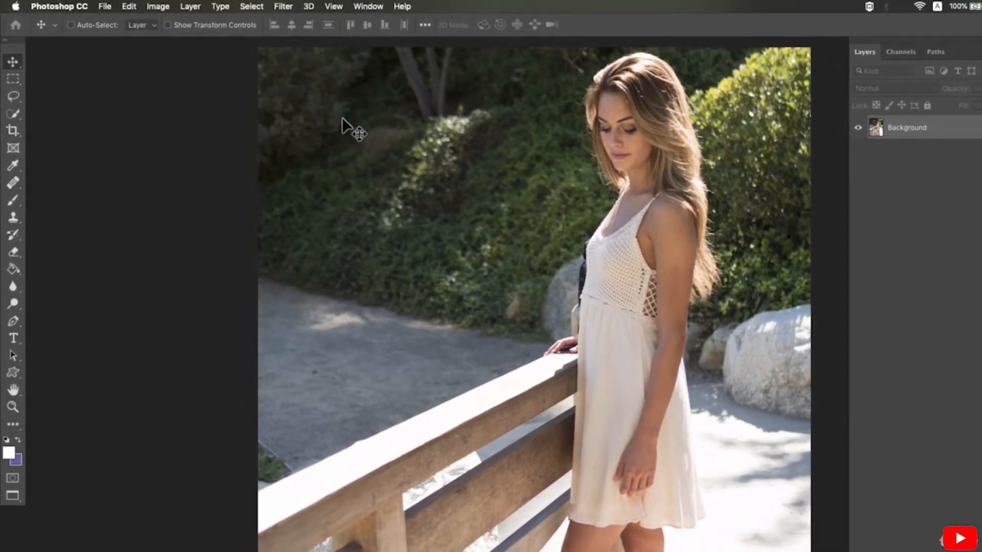
- Open the Image Size settings for the photo and constrain the aspect ratio between width and height
{"action": "left_click", "coordinate": [158, 6]}
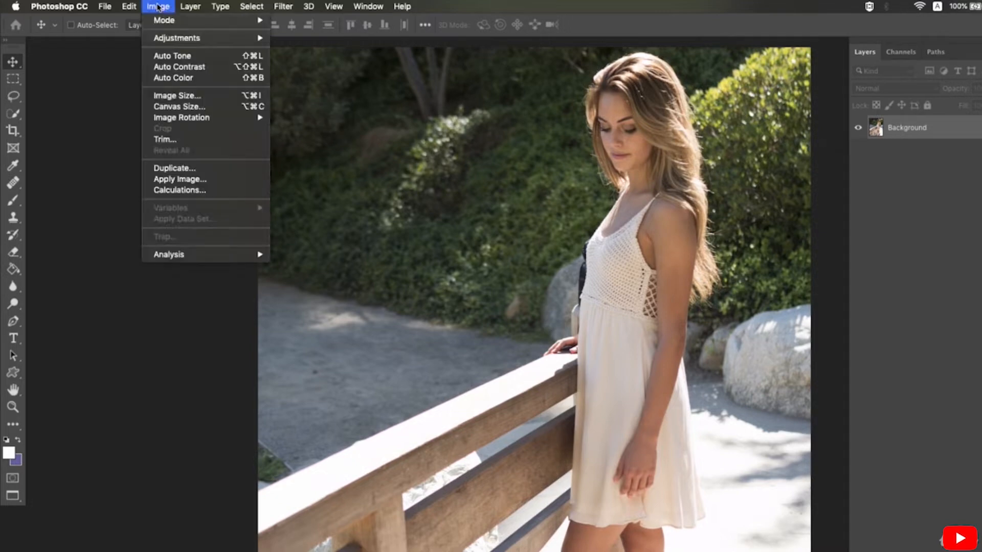
{"action": "left_click", "coordinate": [212, 97]}
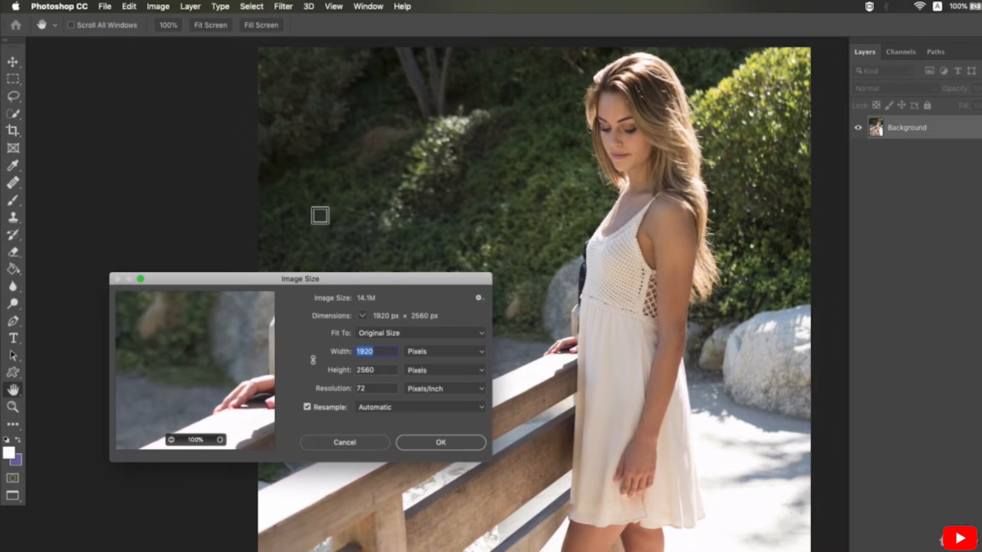
{"action": "left_click_drag", "start_coordinate": [322, 283], "coordinate": [322, 198]}
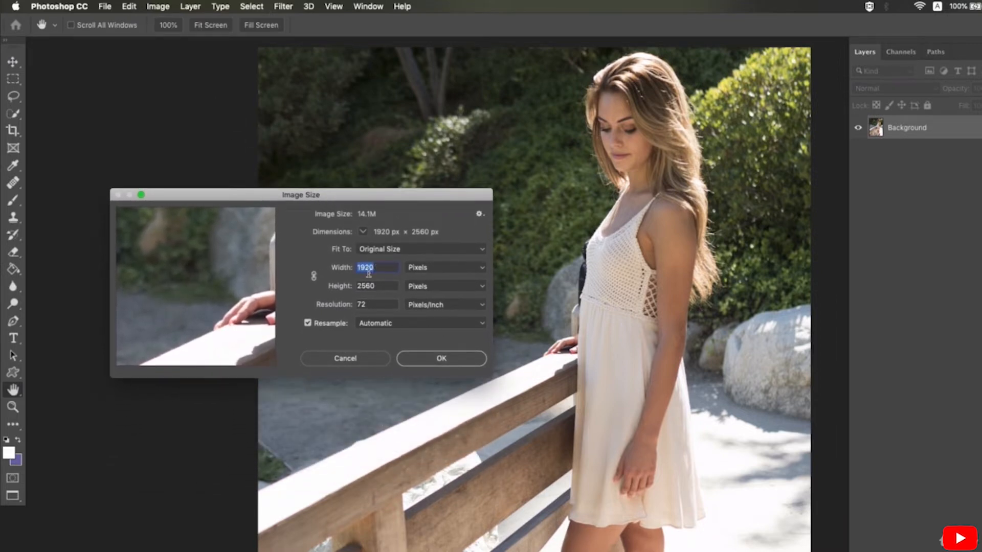
{"action": "left_click", "coordinate": [314, 276]}
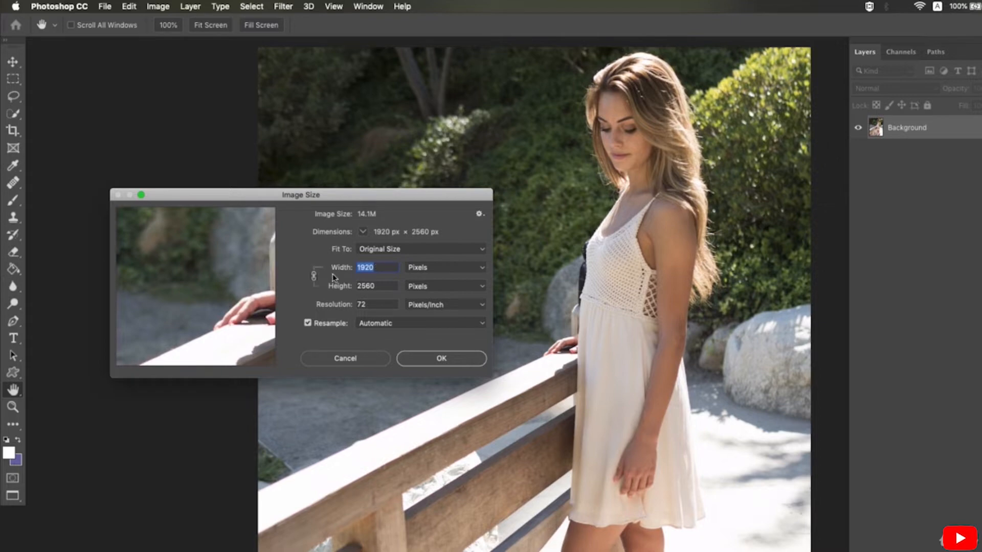
{"action": "left_click", "coordinate": [383, 268]}
{"action": "double_click", "coordinate": [388, 288]}
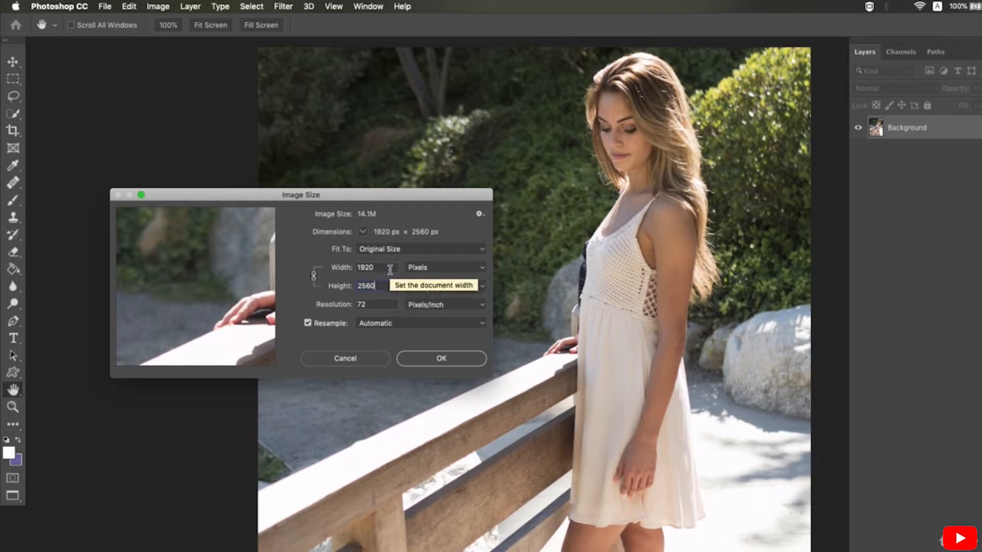
- Try inches, centimeters and millimeters as the units for the image dimensions, then return them to pixels
{"action": "left_click", "coordinate": [435, 268]}
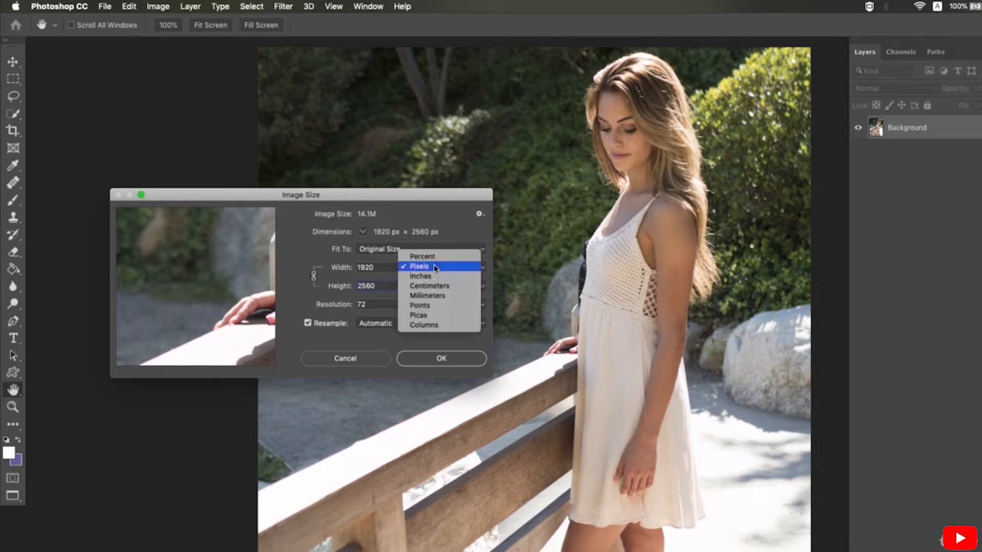
{"action": "left_click", "coordinate": [435, 276]}
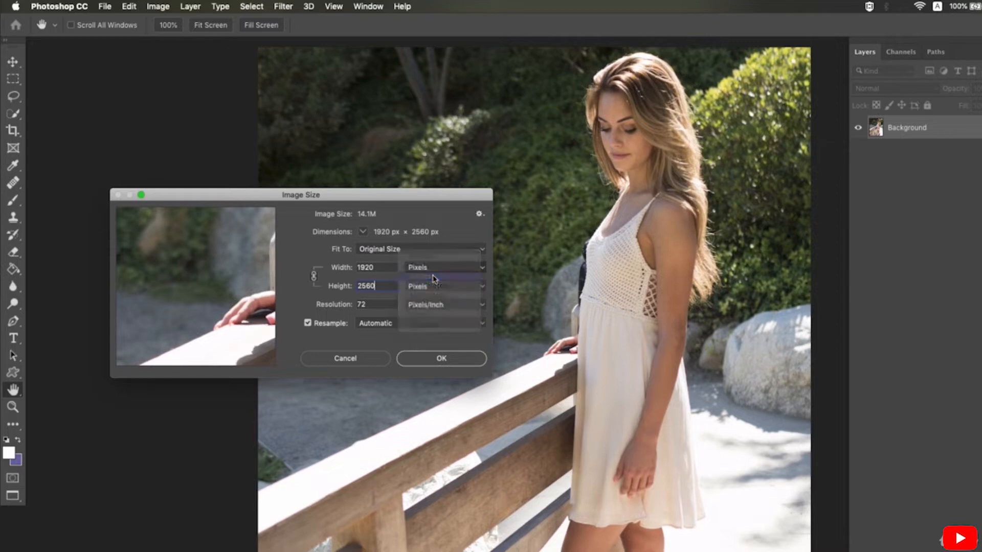
{"action": "left_click", "coordinate": [431, 272]}
{"action": "left_click", "coordinate": [430, 276]}
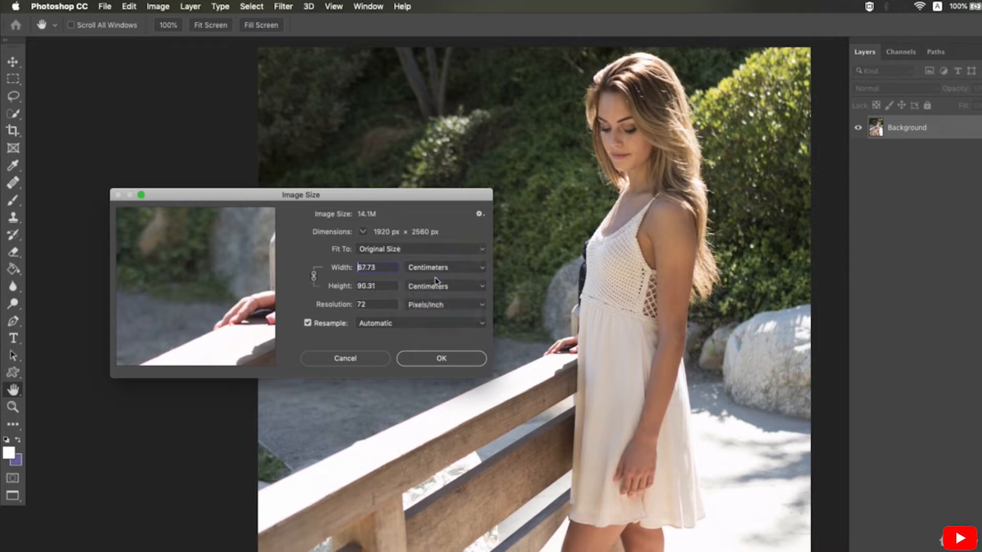
{"action": "left_click", "coordinate": [430, 273]}
{"action": "left_click", "coordinate": [431, 277]}
{"action": "left_click_drag", "start_coordinate": [384, 302], "coordinate": [340, 310]}
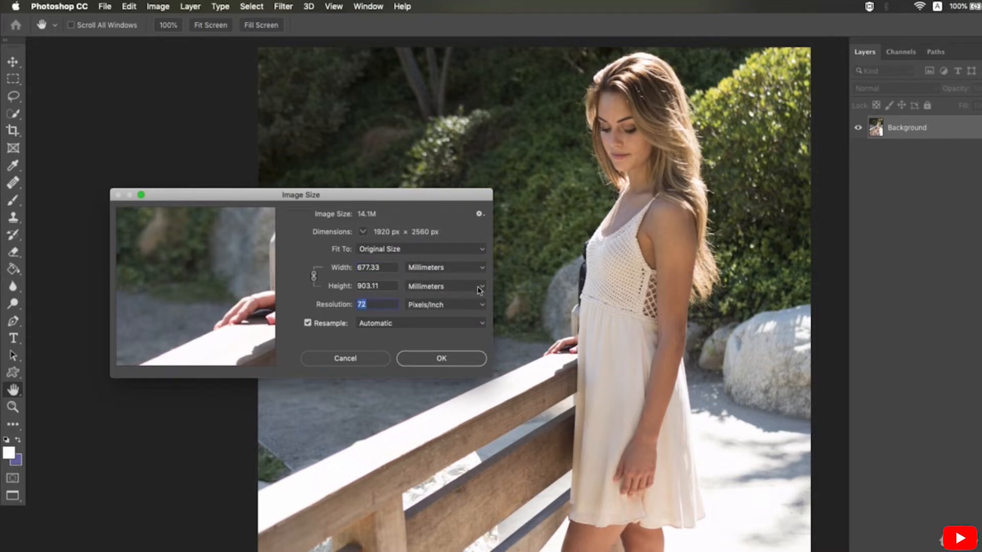
{"action": "left_click", "coordinate": [462, 267]}
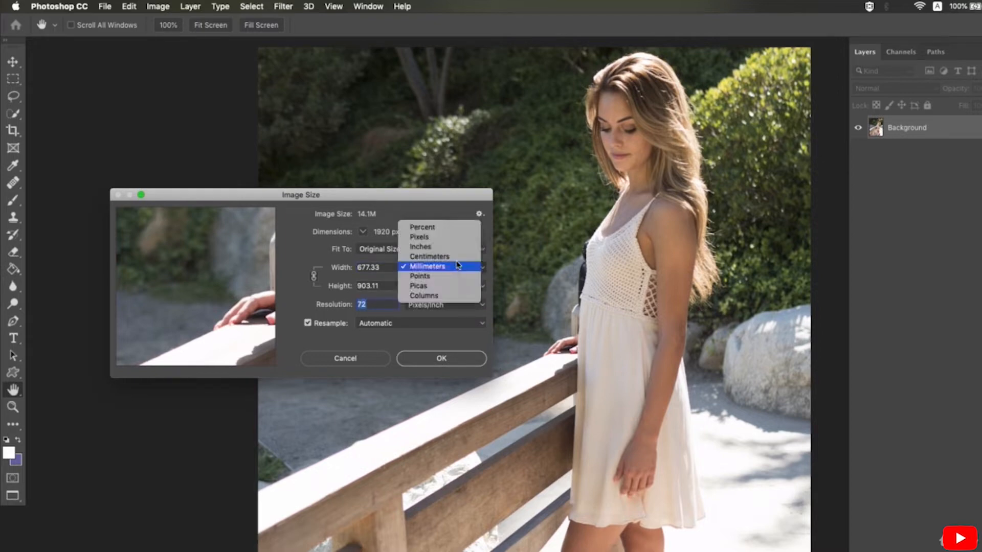
{"action": "left_click", "coordinate": [446, 237]}
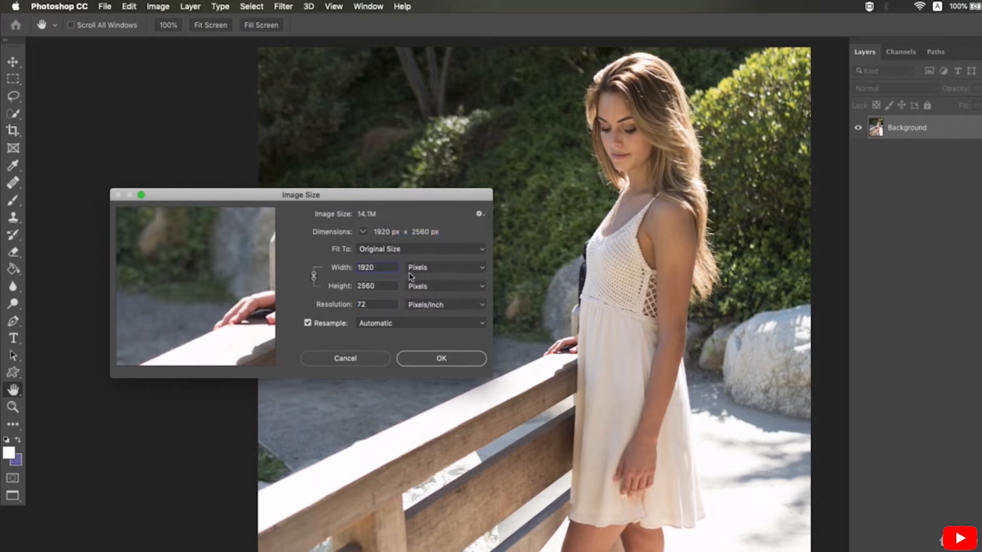
- Set the image height to 2000 pixels with the proportions constrained and apply the resize
{"action": "double_click", "coordinate": [367, 286]}
{"action": "double_click", "coordinate": [386, 267]}
{"action": "key", "text": "Tab"}
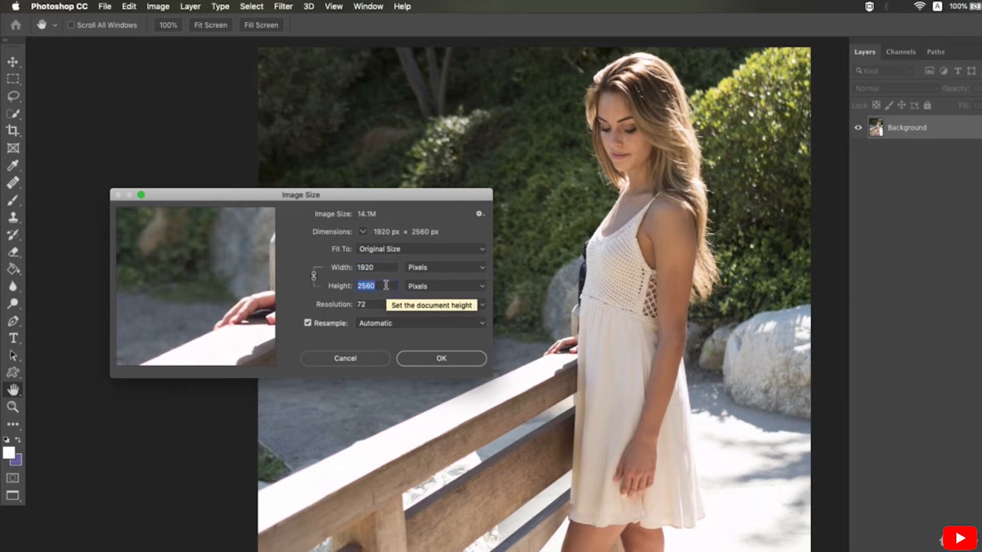
{"action": "key", "text": "BackSpace"}
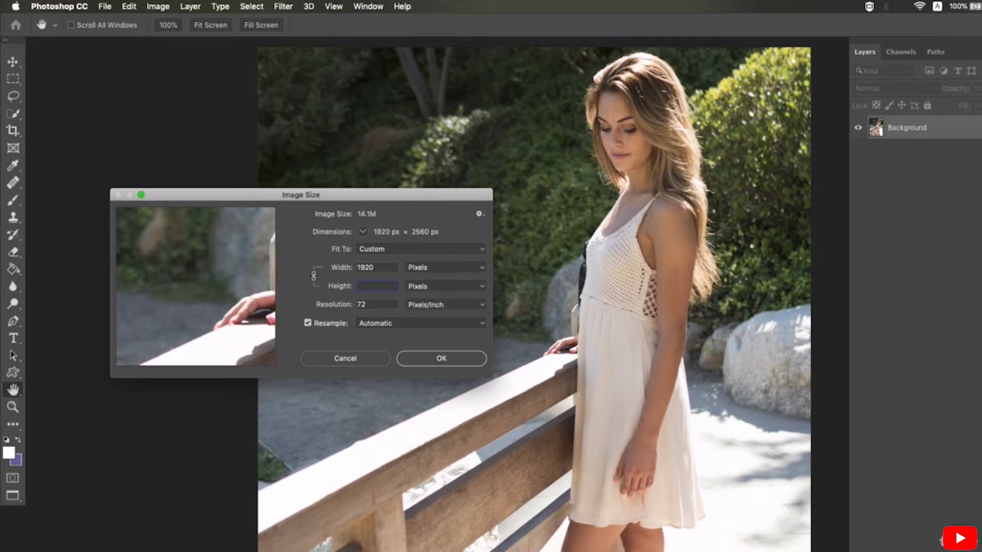
{"action": "type", "text": "2"}
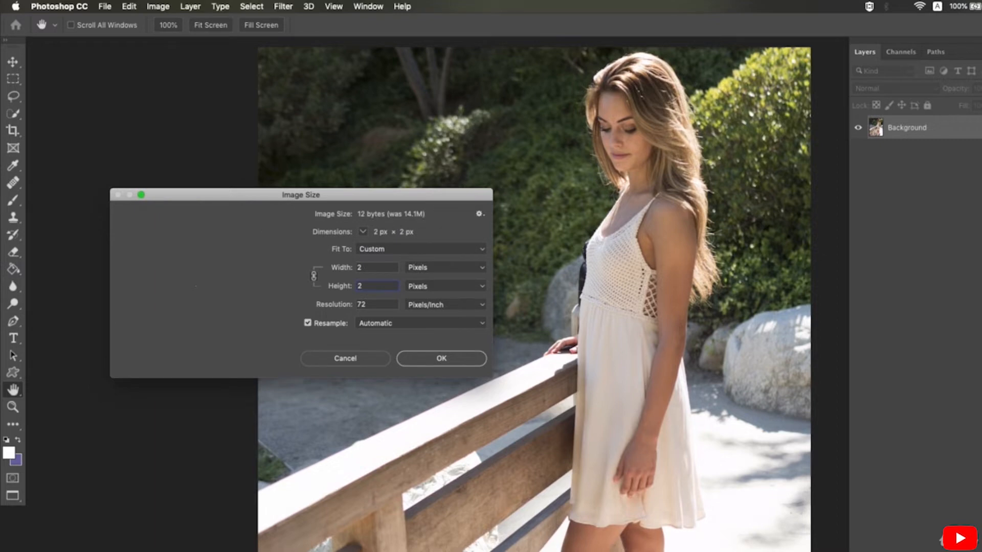
{"action": "type", "text": "000"}
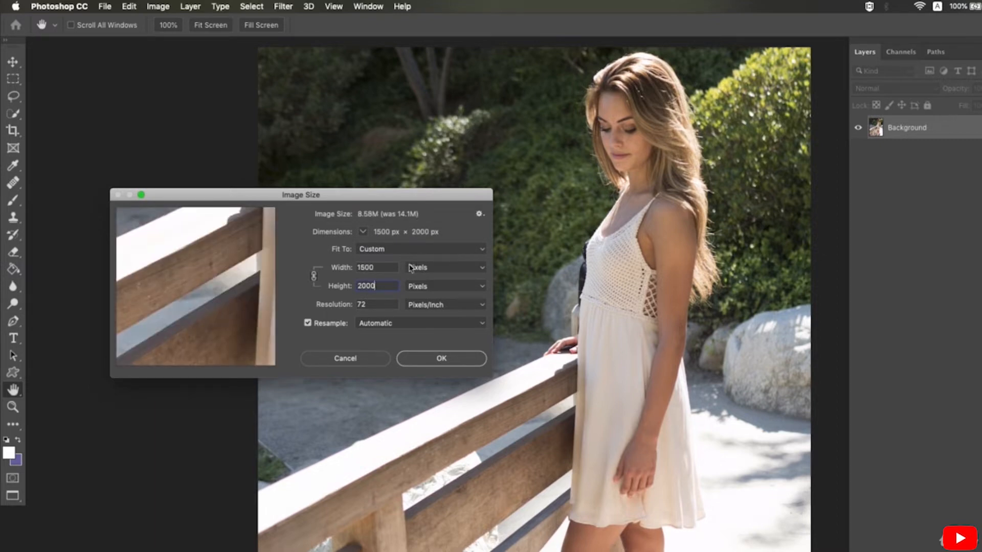
{"action": "left_click", "coordinate": [449, 359]}
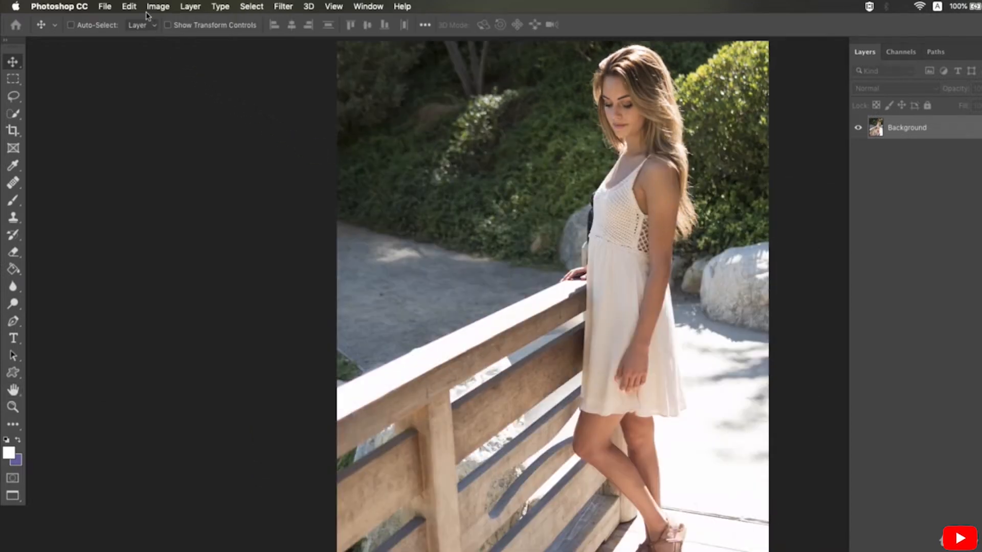
- Reopen the Image Size settings and unlink width from height so the aspect ratio is not constrained
{"action": "left_click", "coordinate": [162, 7]}
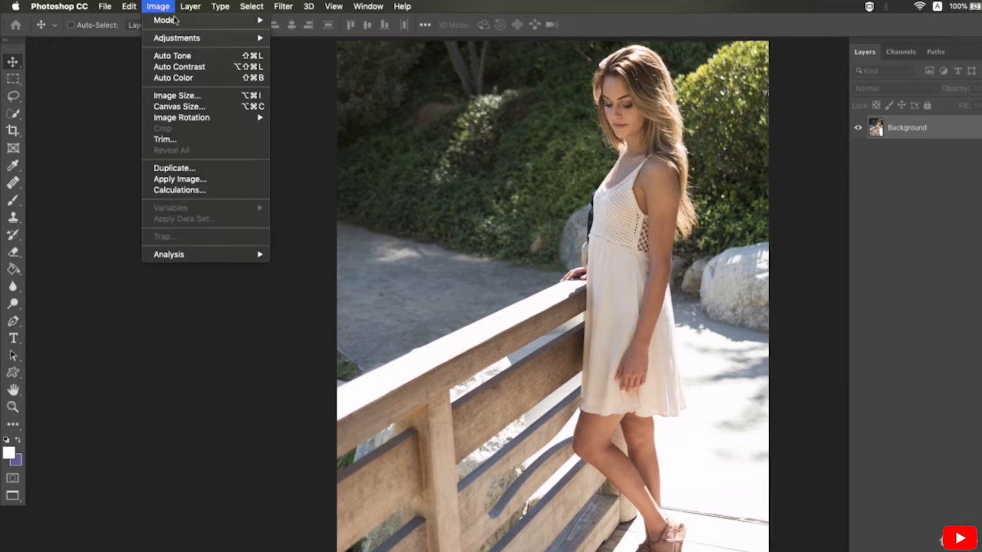
{"action": "left_click", "coordinate": [214, 95]}
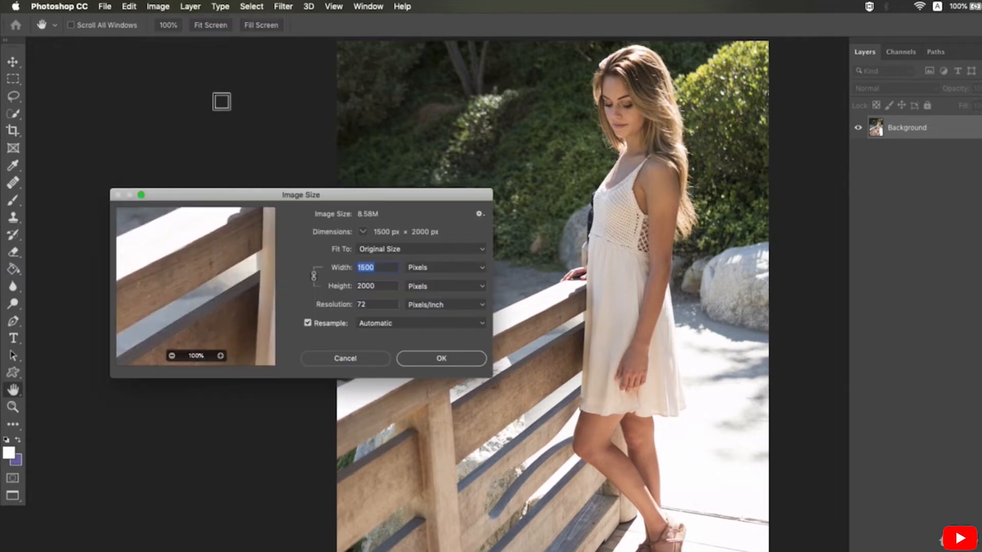
{"action": "left_click", "coordinate": [388, 286]}
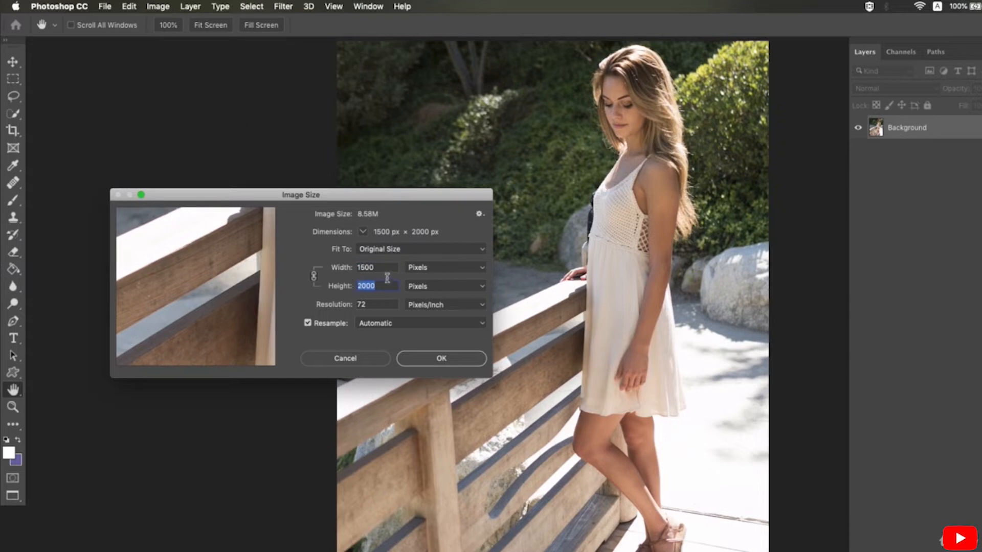
{"action": "left_click", "coordinate": [376, 267]}
{"action": "left_click", "coordinate": [391, 285]}
{"action": "double_click", "coordinate": [389, 285]}
{"action": "left_click_drag", "start_coordinate": [391, 197], "coordinate": [415, 134]}
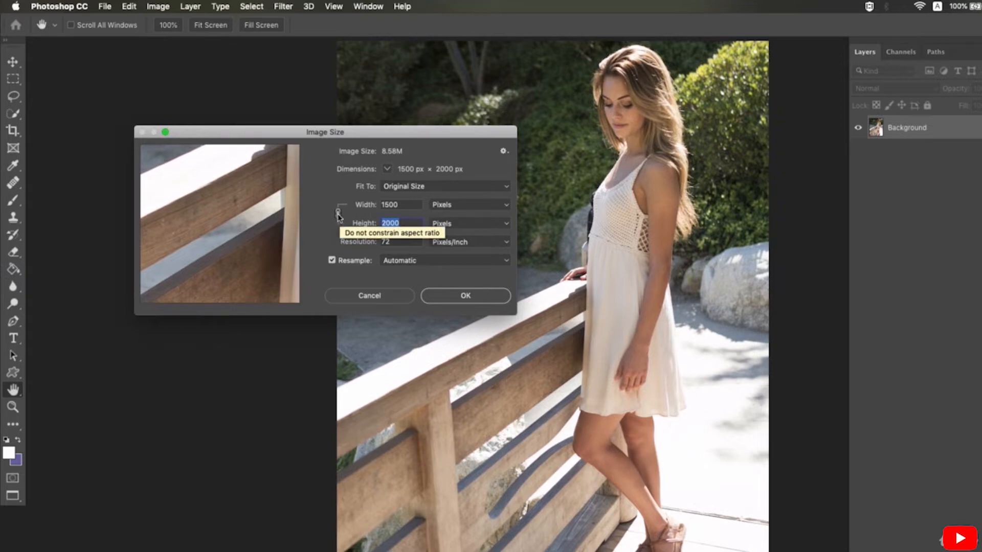
{"action": "left_click", "coordinate": [338, 212]}
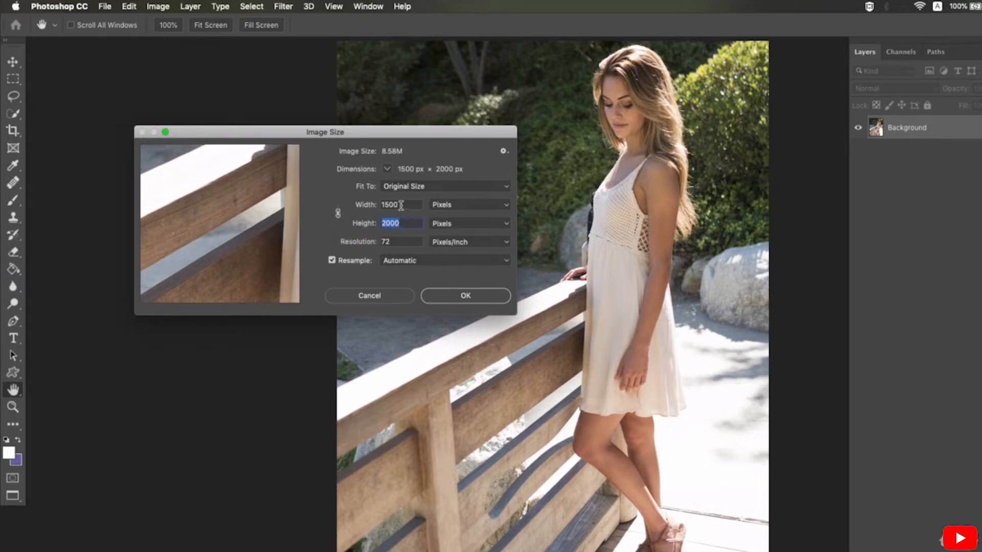
- Try heights of 3000 and 5000 pixels with the width unlinked, and clear the entered height
{"action": "type", "text": "300"}
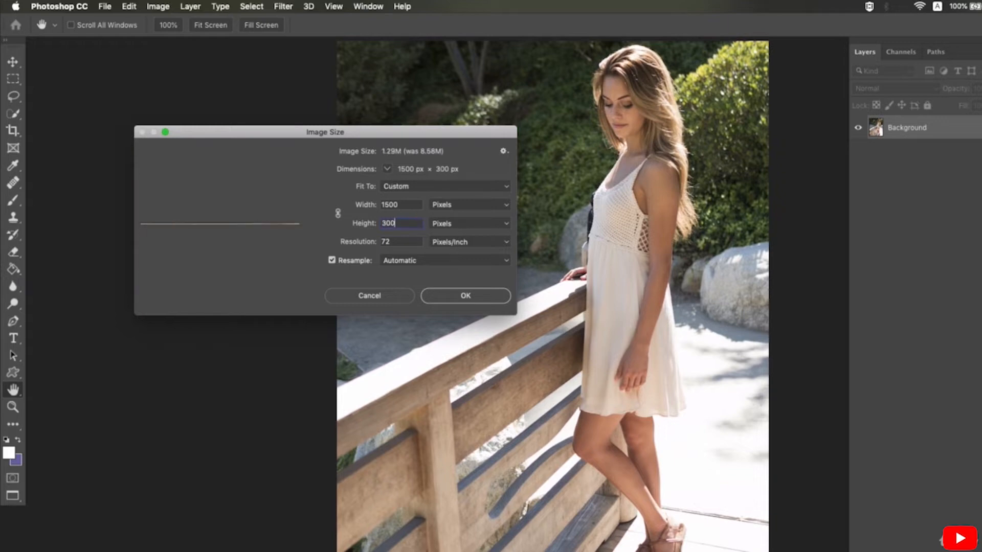
{"action": "type", "text": "0"}
{"action": "key", "text": "BackSpace"}
{"action": "key", "text": "BackSpace"}
{"action": "key", "text": "BackSpace"}
{"action": "key", "text": "BackSpace"}
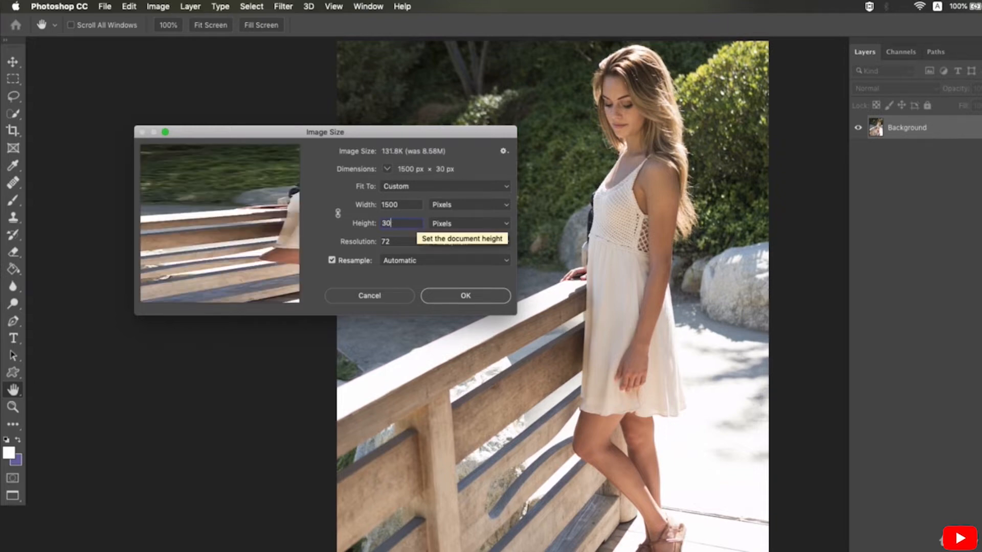
{"action": "type", "text": "5000"}
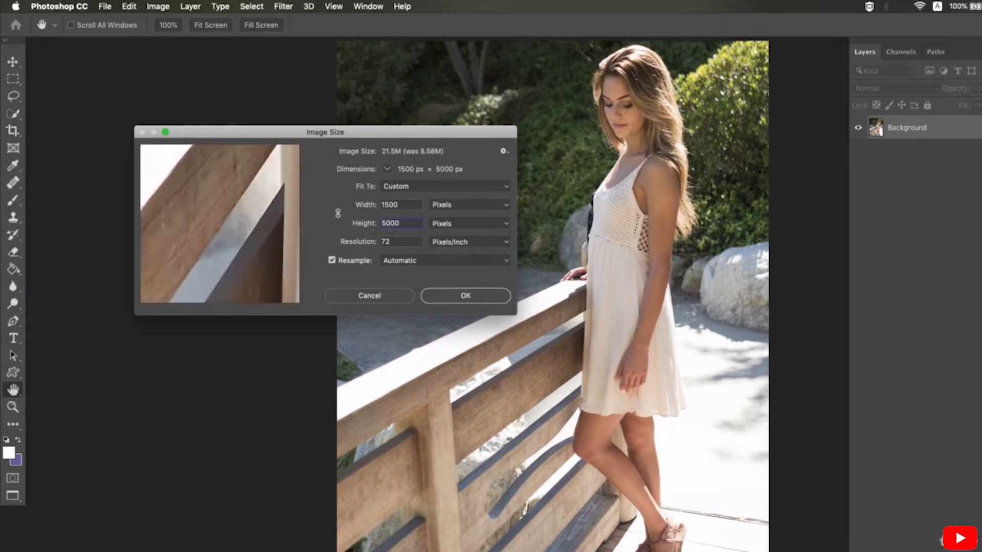
{"action": "key", "text": "BackSpace"}
{"action": "key", "text": "BackSpace"}
{"action": "key", "text": "BackSpace"}
{"action": "key", "text": "BackSpace"}
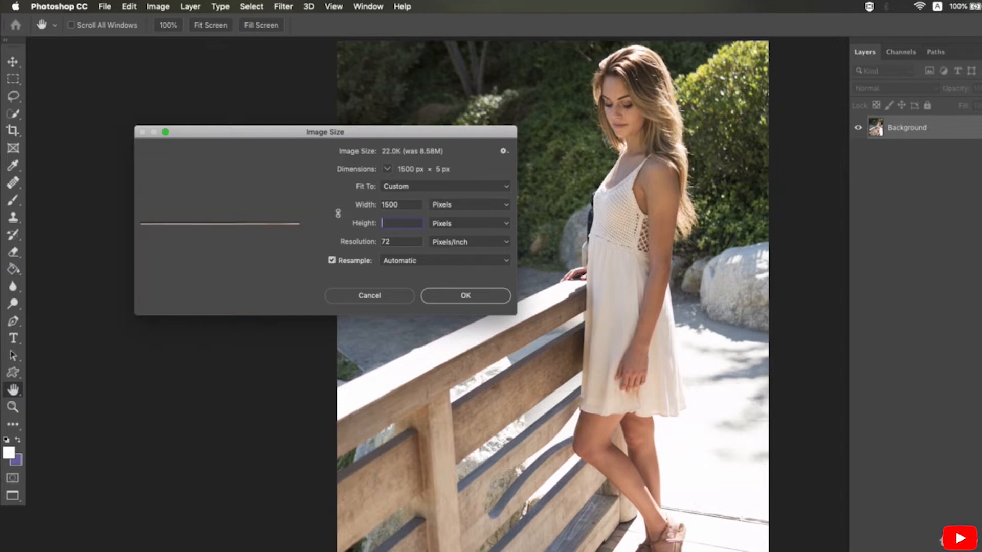
- Set the image width to 3000 pixels independently of the height and apply the resize
{"action": "left_click", "coordinate": [413, 205]}
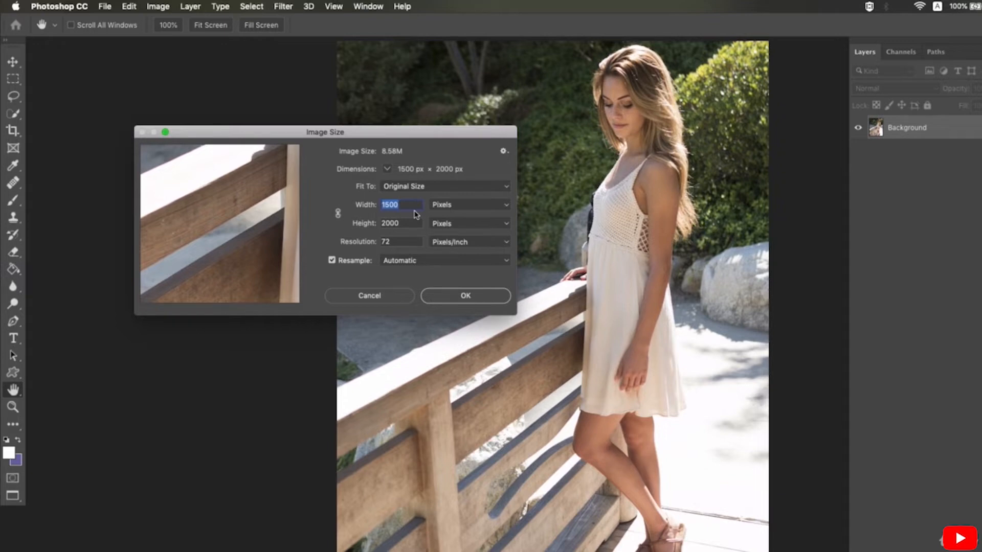
{"action": "type", "text": "3000"}
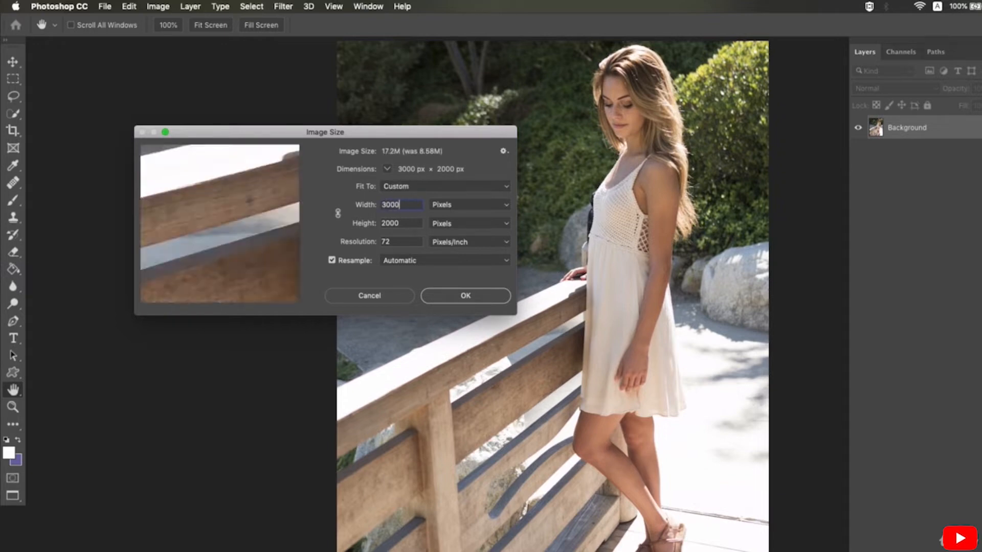
{"action": "left_click", "coordinate": [465, 297]}
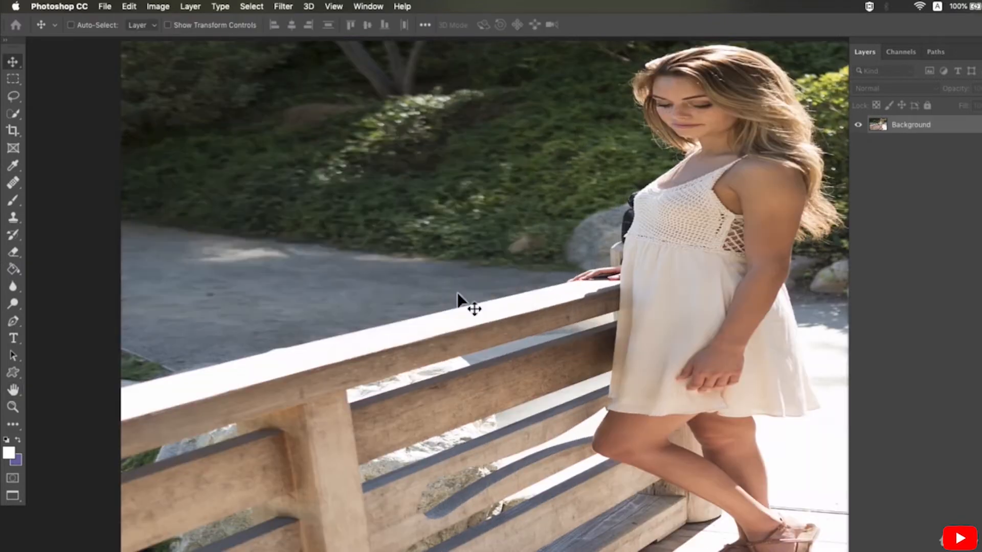
- Undo the unproportional resize of the photo
{"action": "key", "text": "space"}
{"action": "left_click_drag", "start_coordinate": [550, 267], "coordinate": [526, 301]}
{"action": "left_click", "coordinate": [450, 307], "text": "alt"}
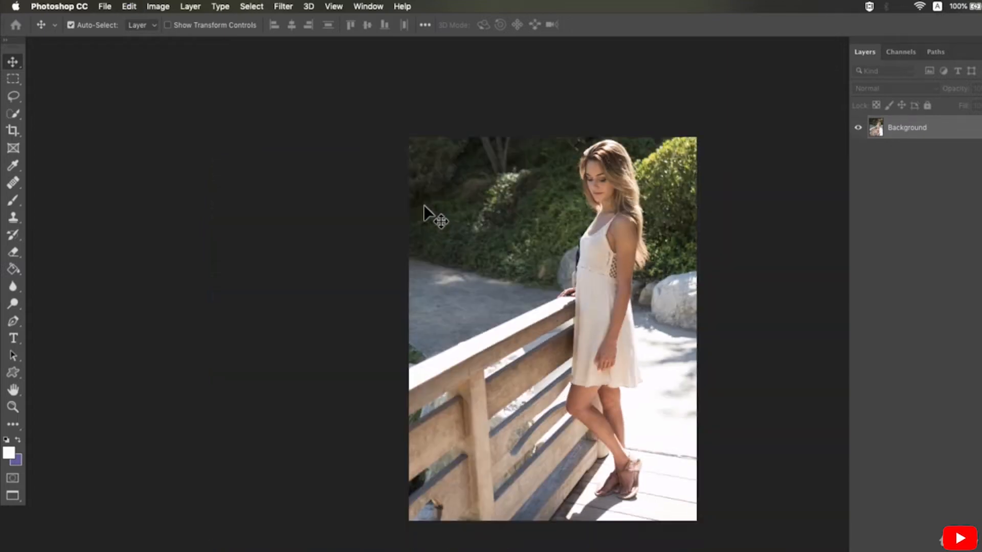
{"action": "left_click", "coordinate": [416, 184], "text": "ctrl"}
- Review the resampling methods in the Image Size settings, trying Bilinear and switching back to Automatic
{"action": "left_click", "coordinate": [157, 7]}
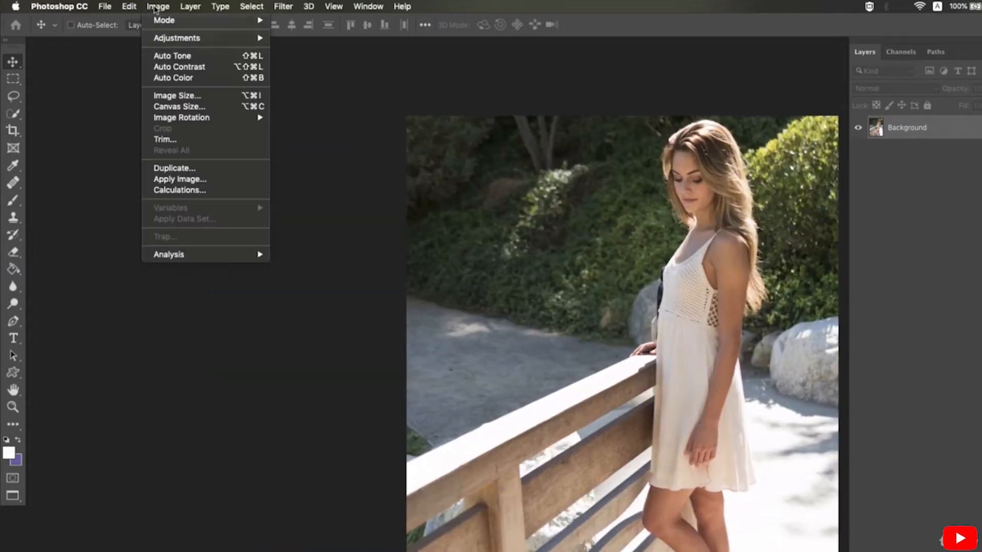
{"action": "left_click", "coordinate": [197, 95]}
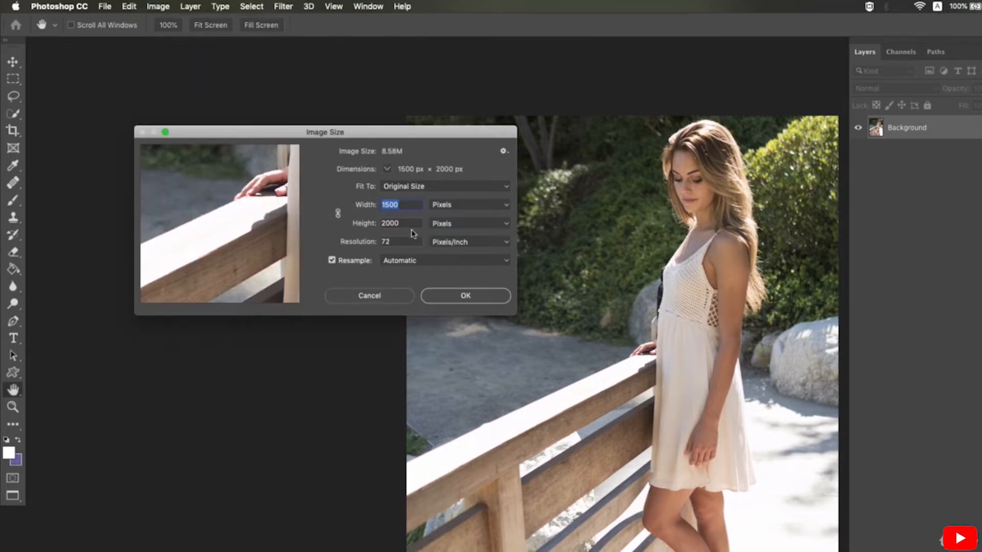
{"action": "left_click", "coordinate": [421, 266]}
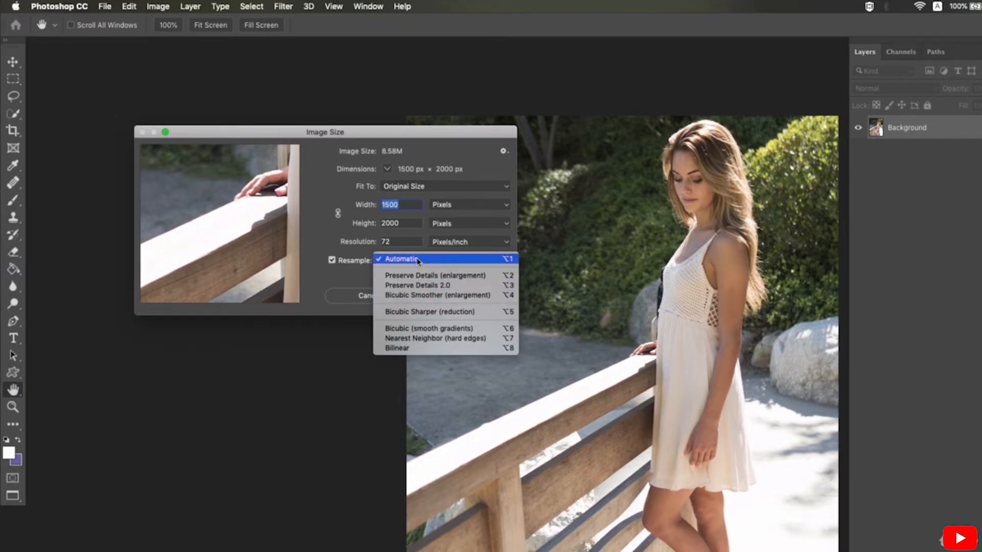
{"action": "left_click", "coordinate": [450, 261]}
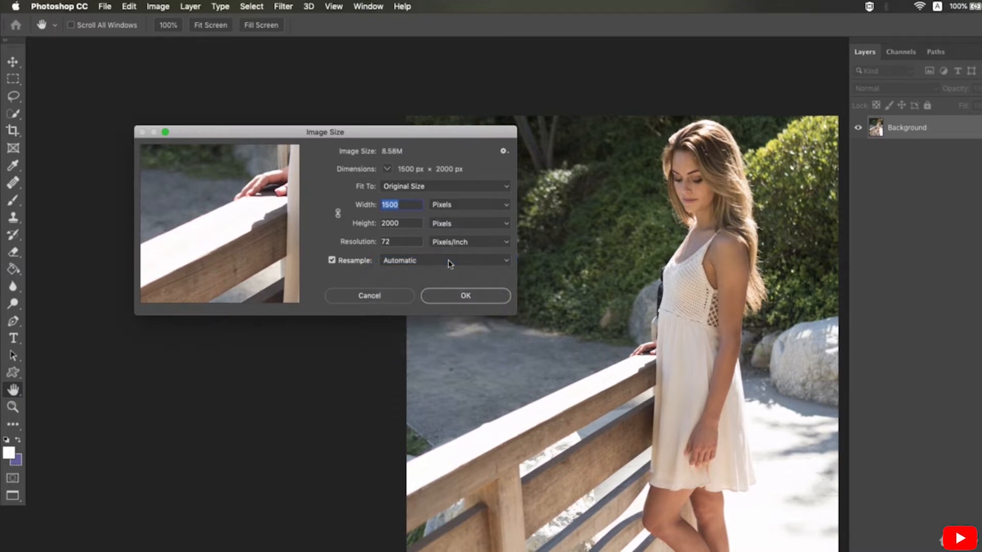
{"action": "left_click", "coordinate": [449, 262]}
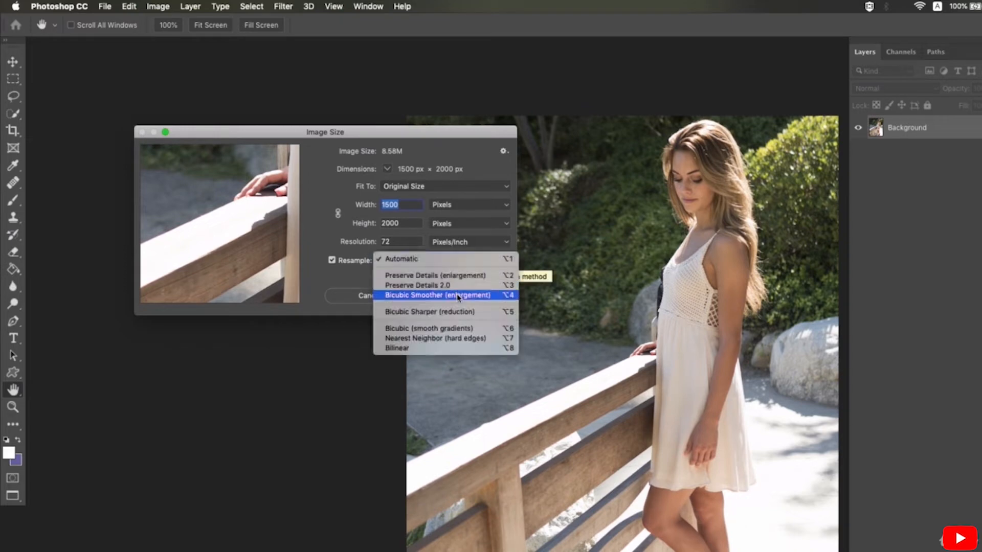
{"action": "left_click", "coordinate": [462, 349]}
{"action": "left_click", "coordinate": [434, 262]}
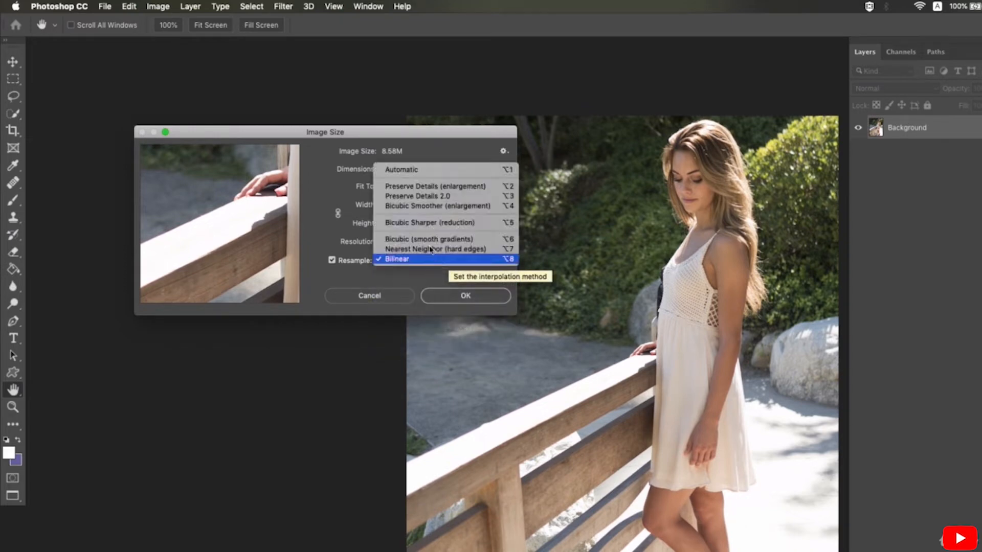
{"action": "left_click", "coordinate": [417, 170]}
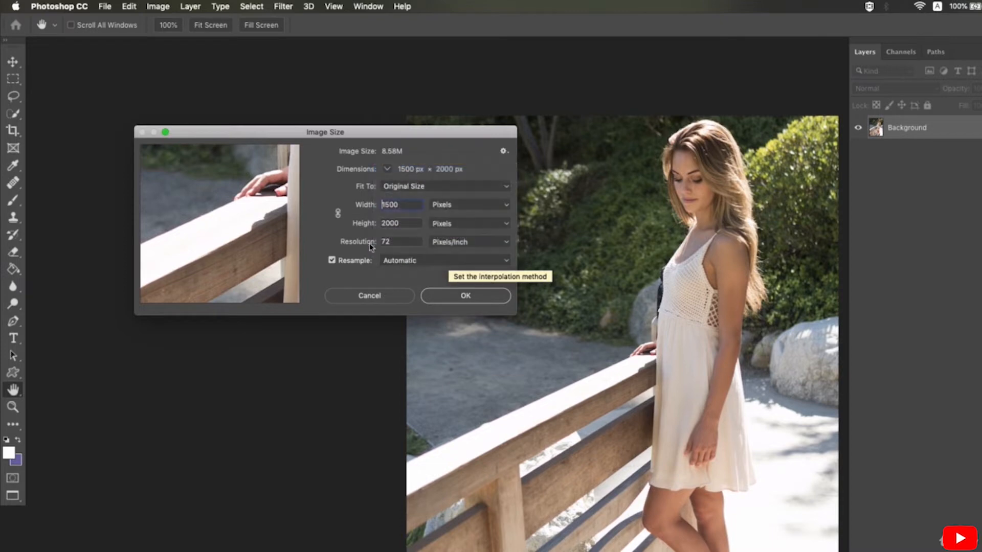
- Turn off resampling in the Image Size settings and check which width units can be chosen
{"action": "left_click", "coordinate": [332, 262]}
{"action": "left_click", "coordinate": [334, 262]}
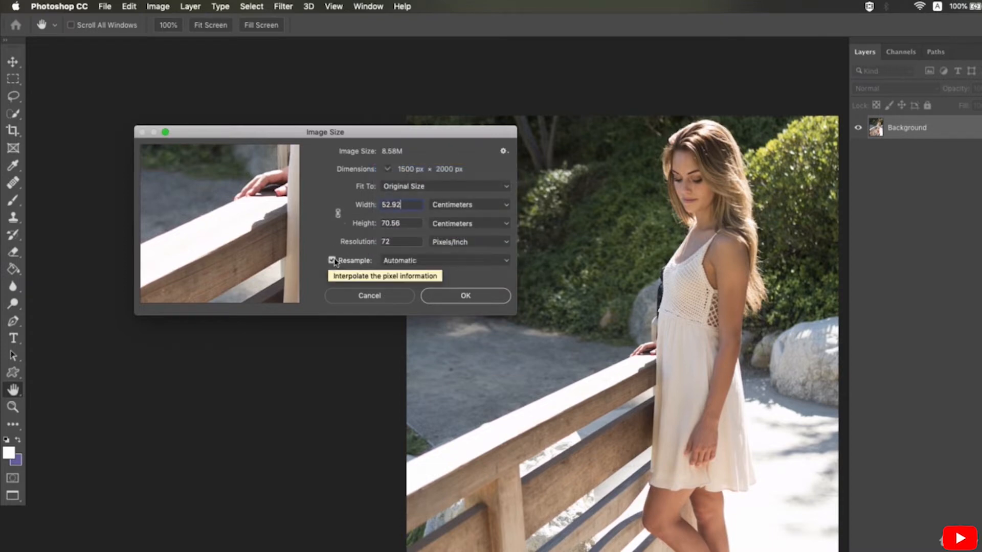
{"action": "left_click", "coordinate": [332, 262]}
{"action": "left_click", "coordinate": [447, 205]}
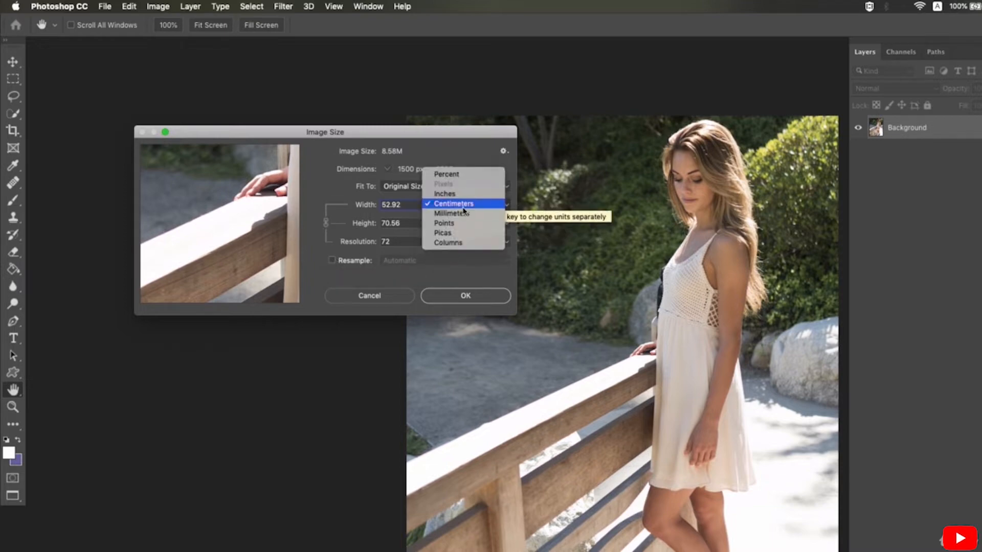
{"action": "left_click", "coordinate": [372, 264]}
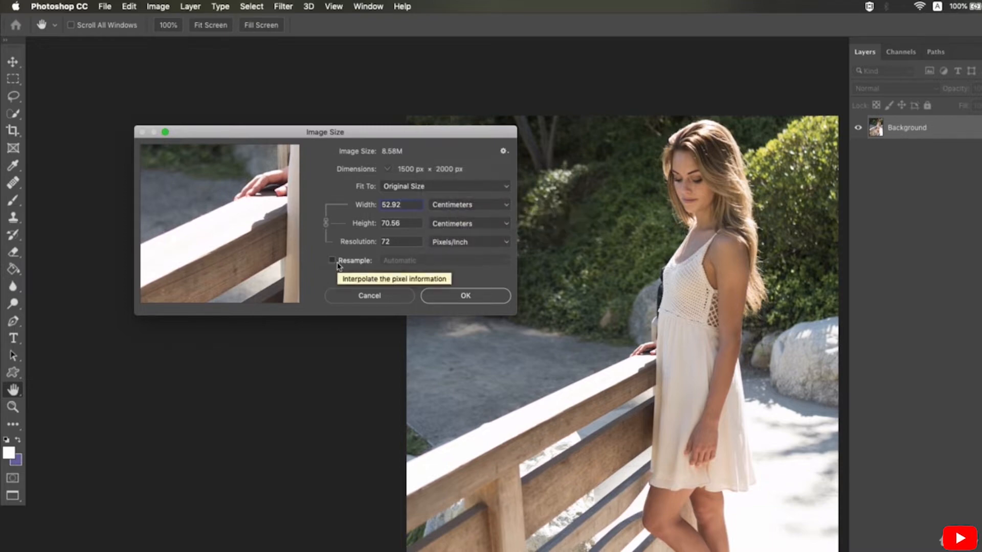
- Re-enable resampling, set the width and height units to pixels, and cancel the Image Size settings
{"action": "left_click", "coordinate": [337, 261]}
{"action": "left_click", "coordinate": [471, 207]}
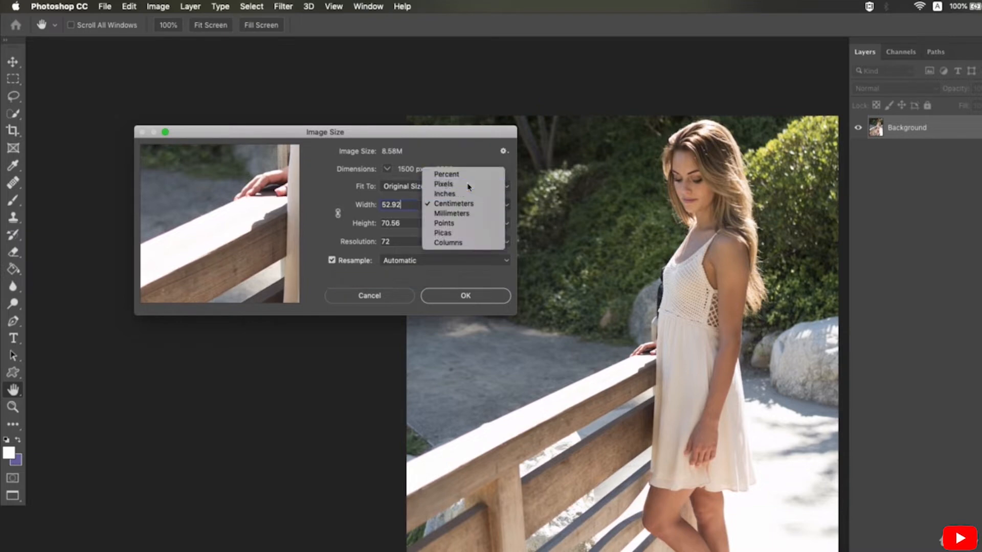
{"action": "left_click", "coordinate": [469, 182]}
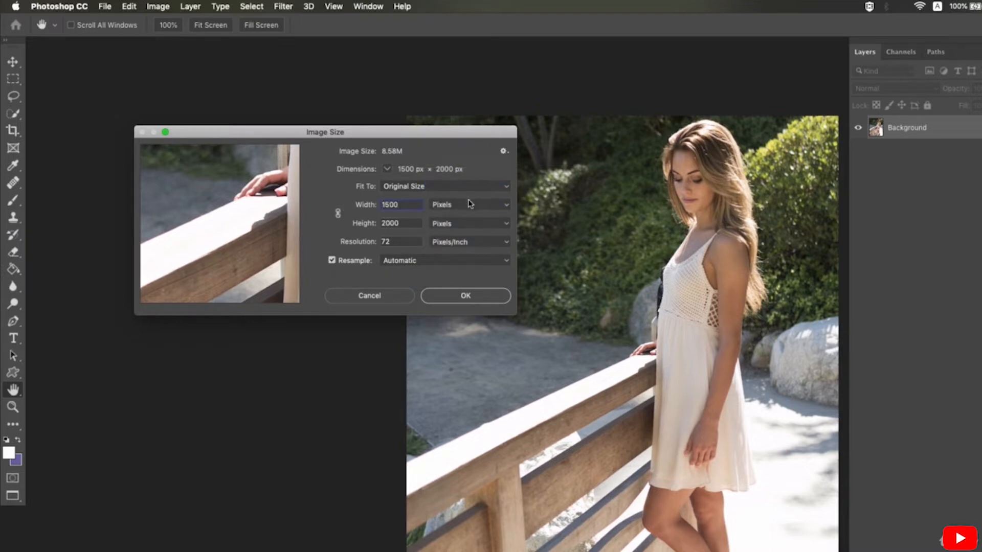
{"action": "left_click", "coordinate": [371, 296]}
{"action": "key", "text": "v"}
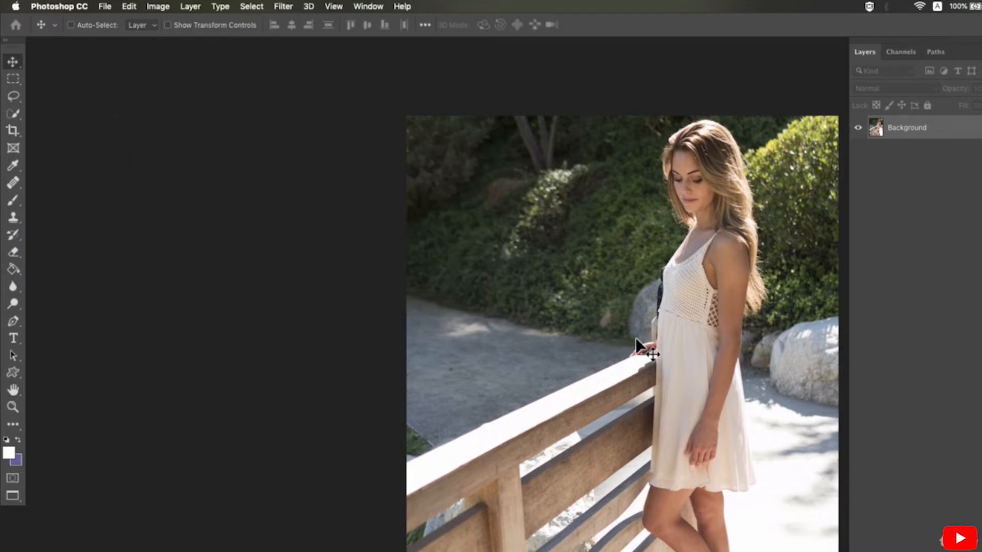
- Open the Canvas Size settings, try different anchor positions, and anchor the photo at the middle of the left edge
{"action": "left_click_drag", "start_coordinate": [636, 346], "coordinate": [519, 293]}
{"action": "left_click", "coordinate": [517, 278], "text": "alt"}
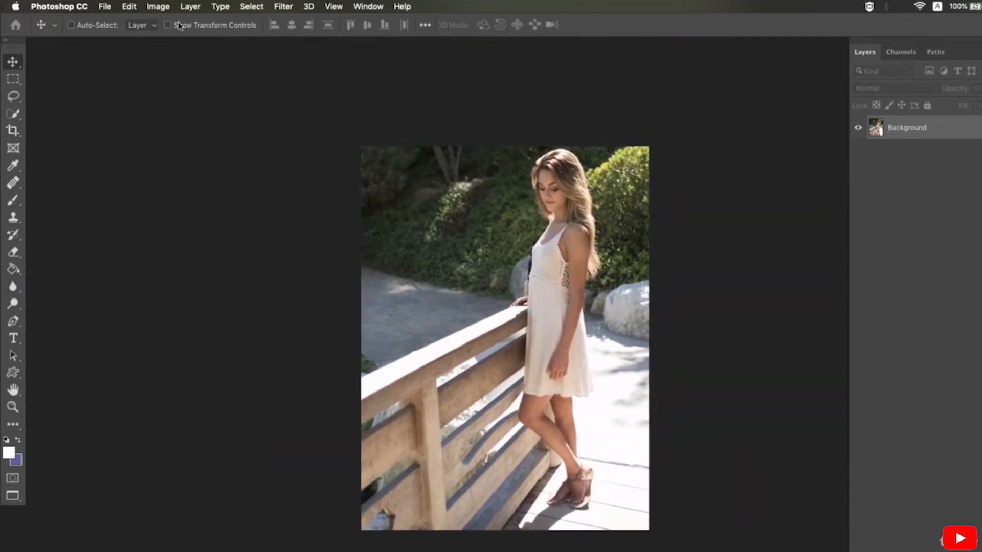
{"action": "left_click", "coordinate": [158, 7]}
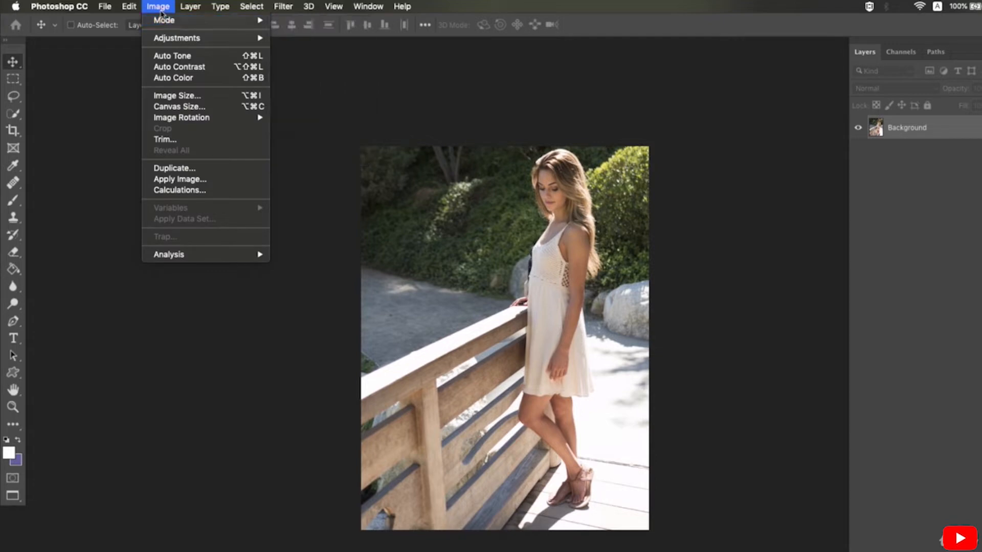
{"action": "left_click", "coordinate": [202, 106]}
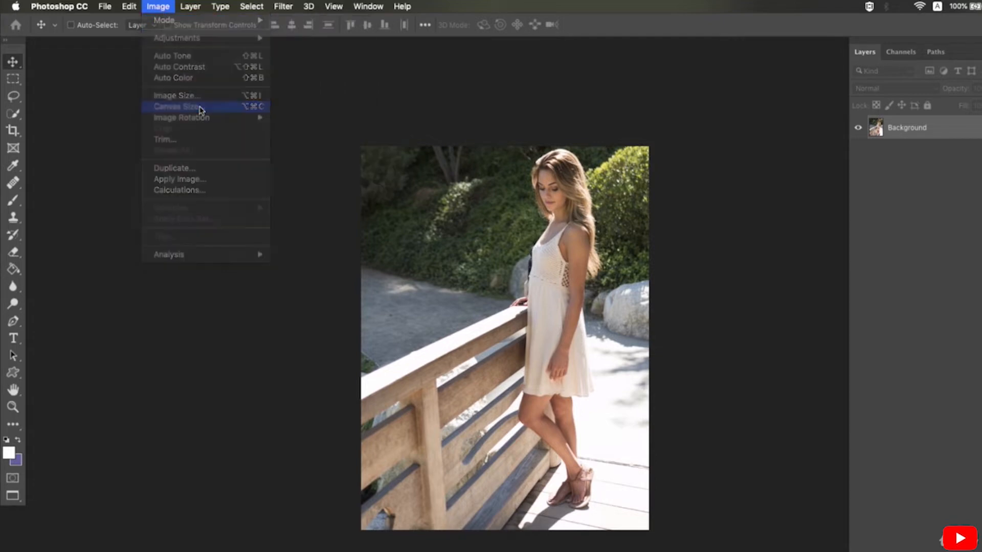
{"action": "left_click_drag", "start_coordinate": [195, 233], "coordinate": [345, 204]}
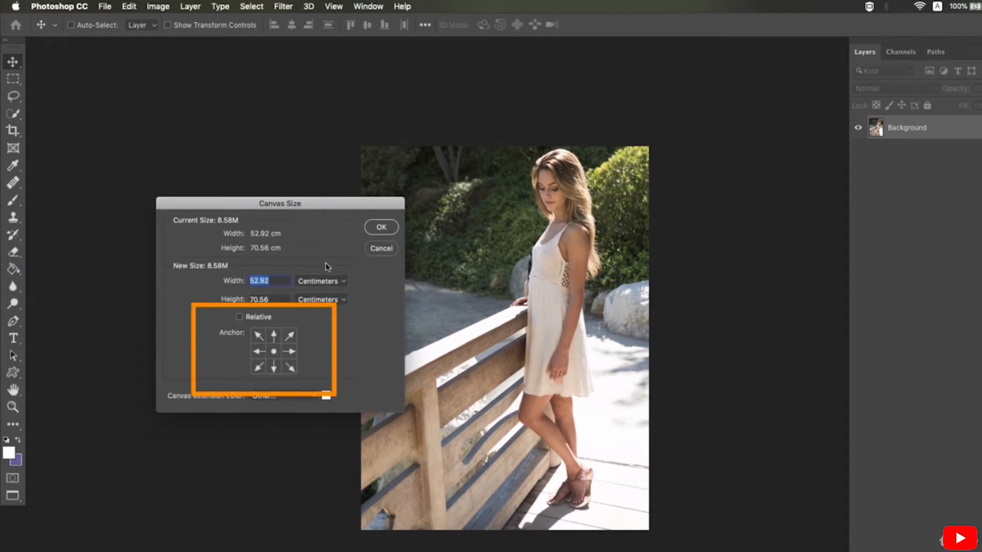
{"action": "left_click", "coordinate": [274, 368]}
{"action": "left_click", "coordinate": [273, 333]}
{"action": "left_click", "coordinate": [258, 351]}
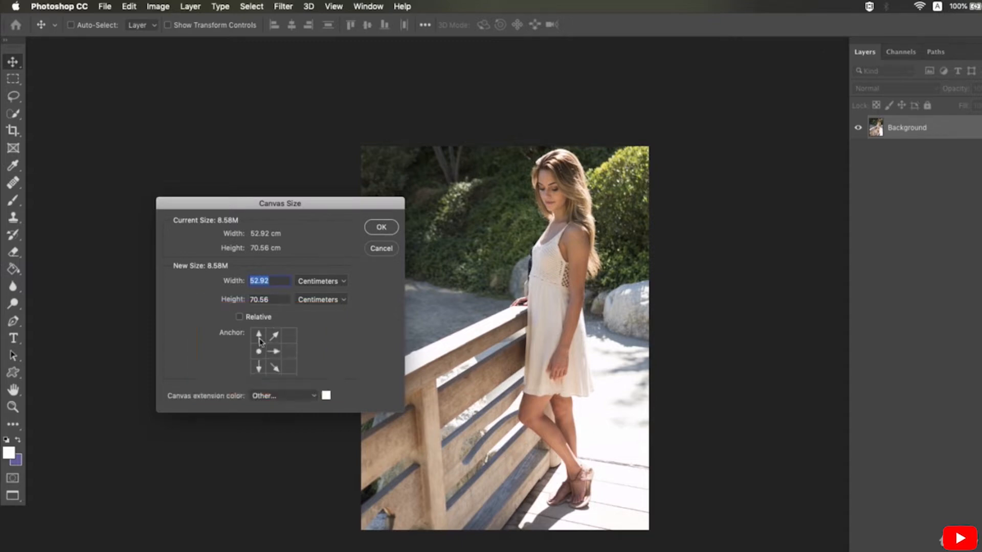
- Set the canvas width to 3000 pixels and apply the new canvas size
{"action": "left_click", "coordinate": [304, 279]}
{"action": "left_click", "coordinate": [312, 261]}
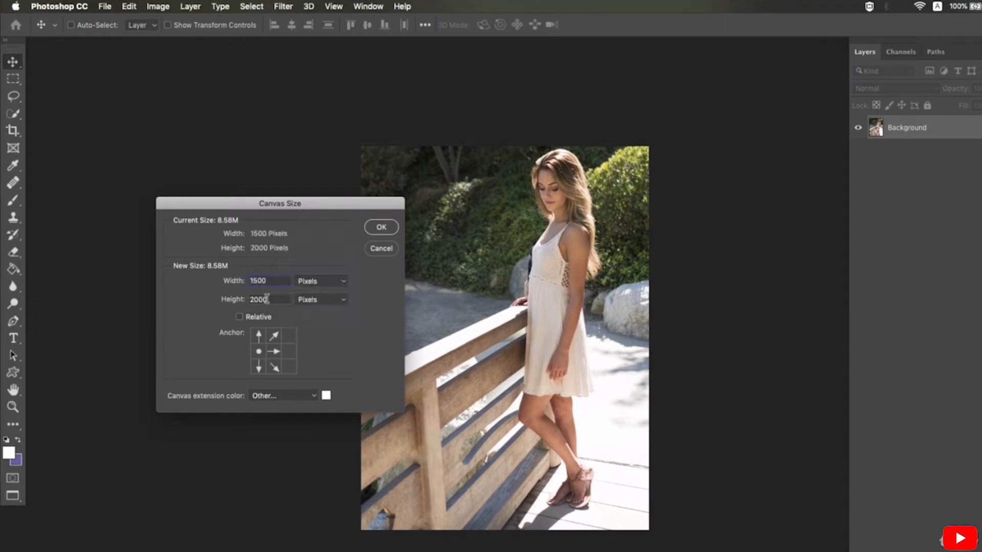
{"action": "left_click_drag", "start_coordinate": [276, 279], "coordinate": [244, 281]}
{"action": "type", "text": "3000"}
{"action": "left_click", "coordinate": [371, 228]}
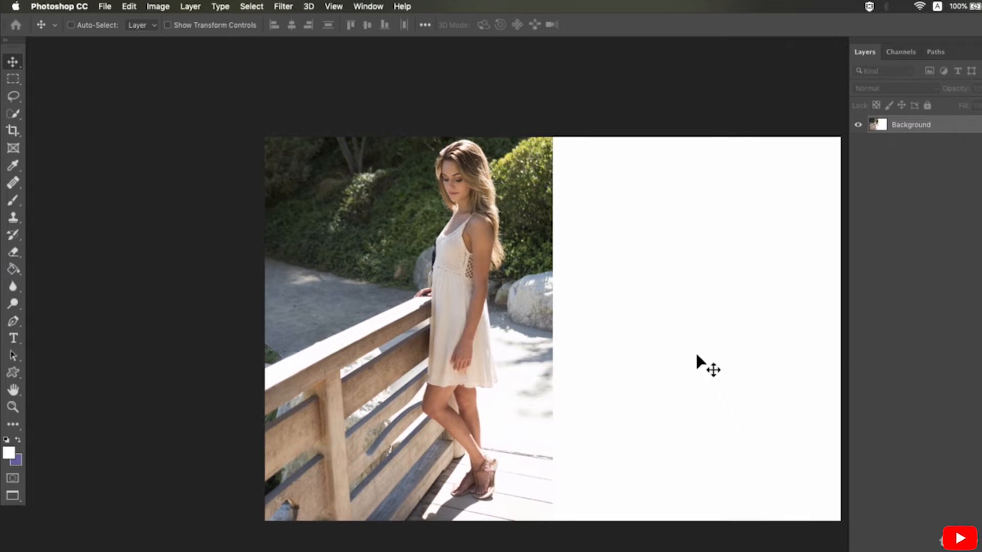
- Reopen Canvas Size, anchor the image at the bottom center, and extend the canvas height to 3000 pixels
{"action": "left_click", "coordinate": [158, 6]}
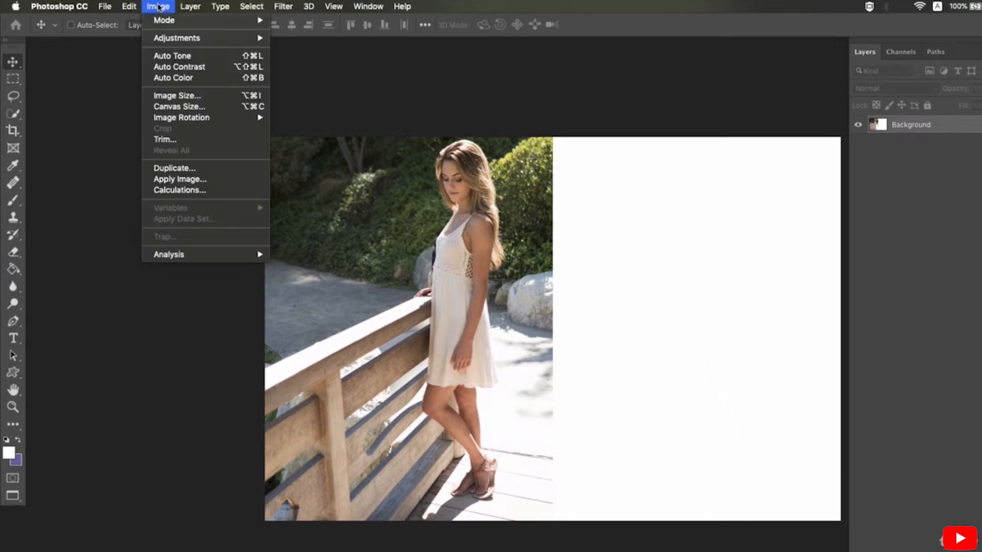
{"action": "left_click", "coordinate": [194, 105]}
{"action": "left_click", "coordinate": [274, 366]}
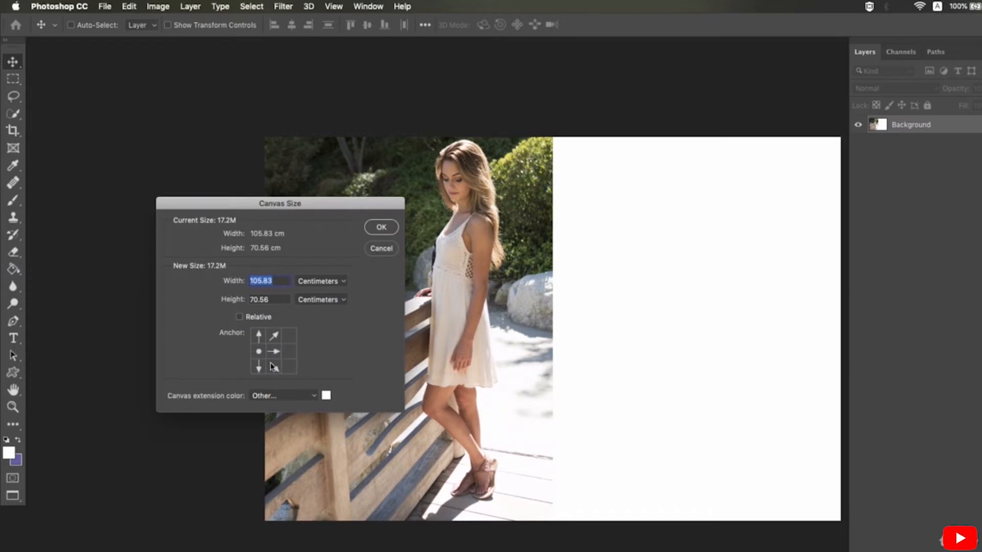
{"action": "left_click", "coordinate": [317, 280]}
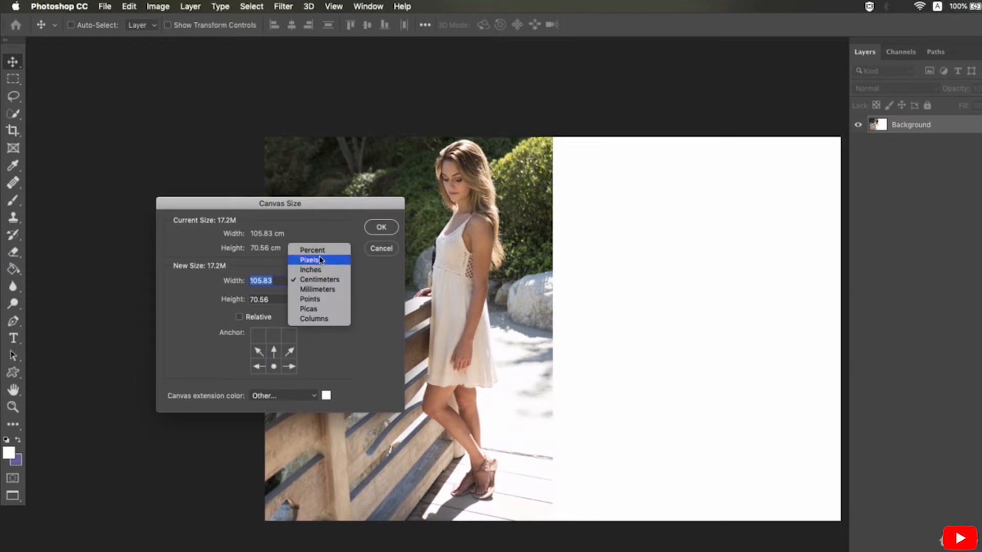
{"action": "left_click", "coordinate": [317, 260]}
{"action": "key", "text": "Tab"}
{"action": "type", "text": "3000"}
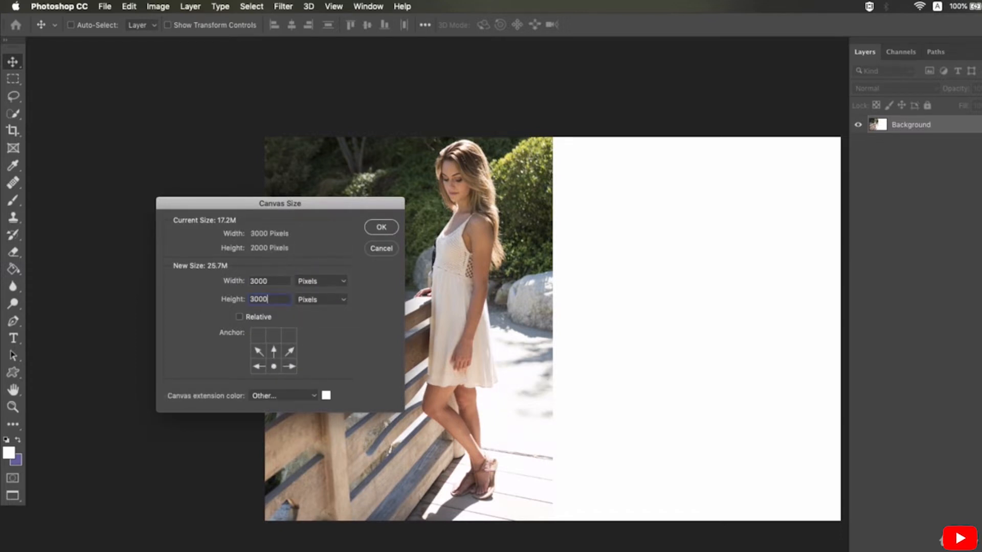
{"action": "key", "text": "Return"}
{"action": "scroll", "coordinate": [538, 378], "scroll_direction": "down", "scroll_amount": 1}
{"action": "left_click_drag", "start_coordinate": [540, 367], "coordinate": [449, 333]}
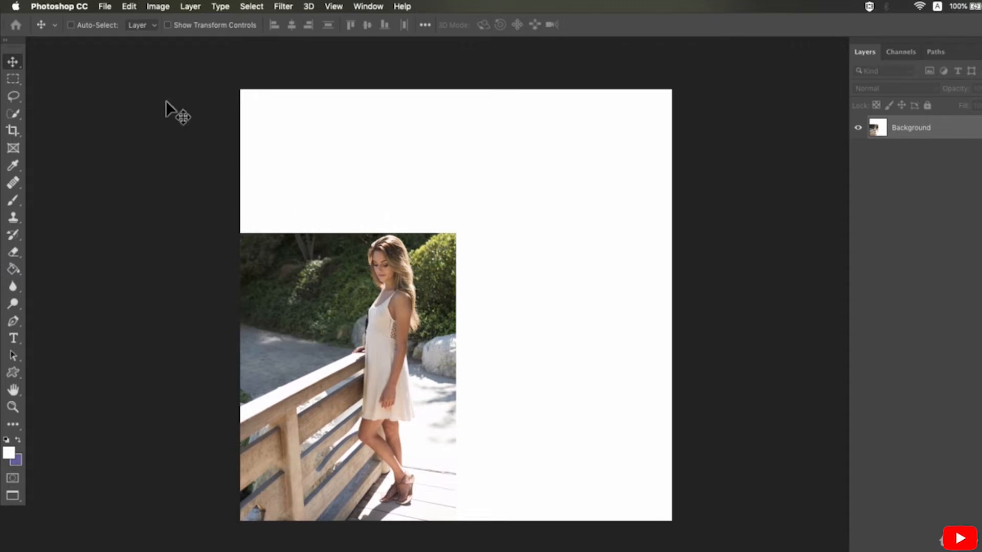
- Create a new document 1000 pixels wide and 1000 pixels high
{"action": "left_click", "coordinate": [106, 7]}
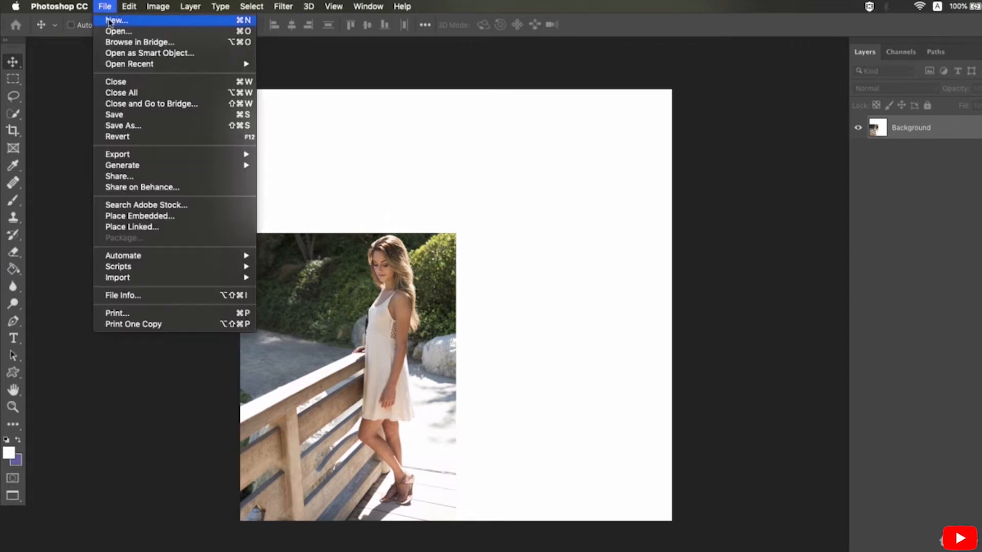
{"action": "left_click", "coordinate": [109, 21]}
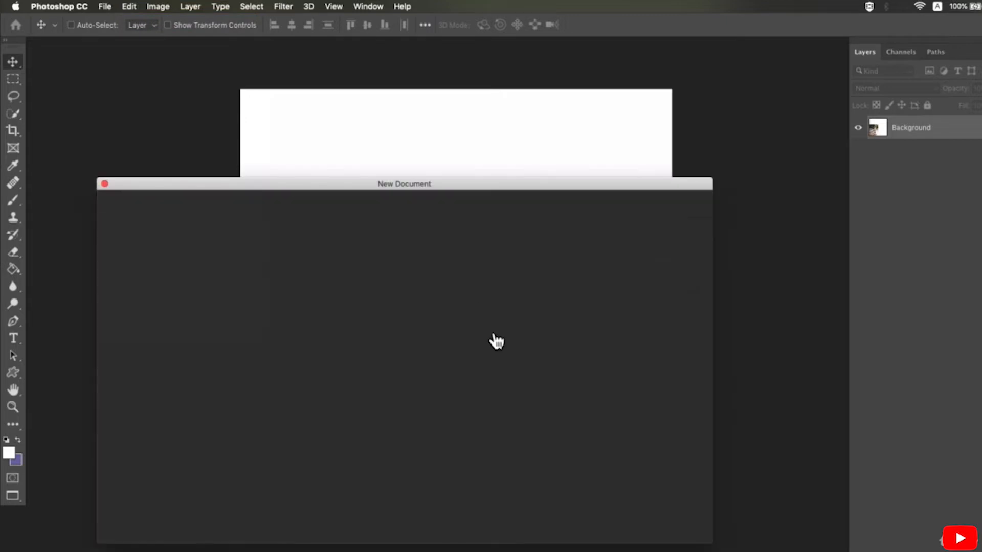
{"action": "double_click", "coordinate": [576, 285]}
{"action": "type", "text": "1"}
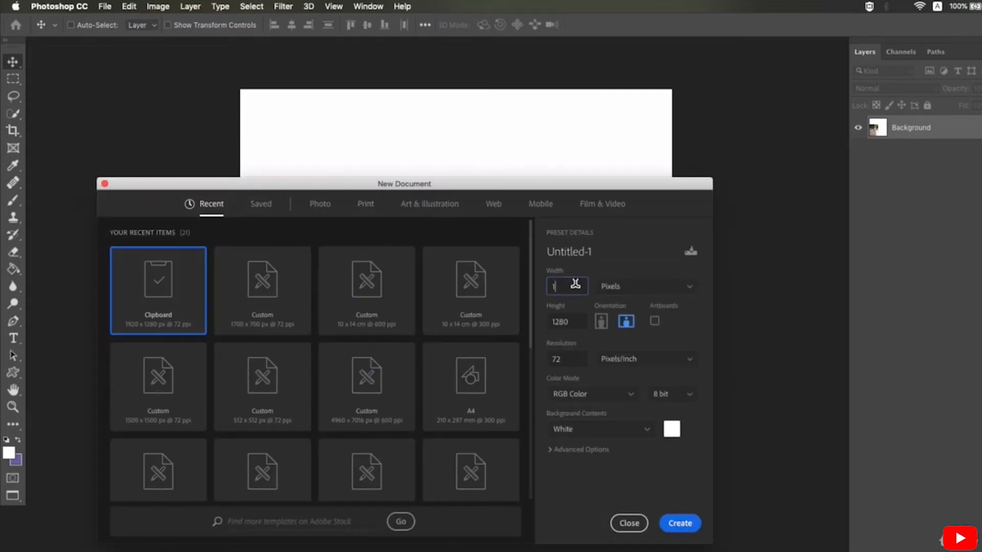
{"action": "type", "text": "000"}
{"action": "key", "text": "Tab"}
{"action": "type", "text": "1000"}
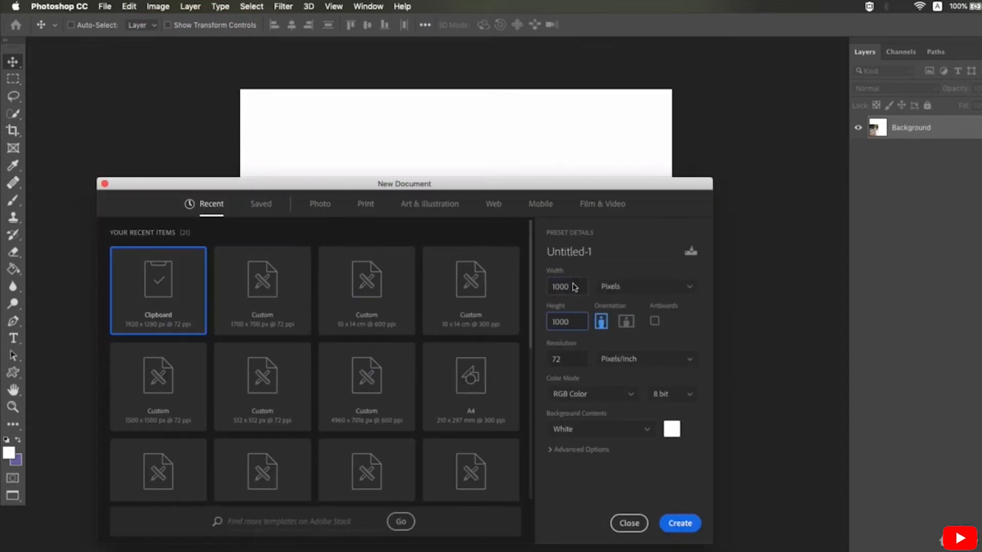
{"action": "key", "text": "Return"}
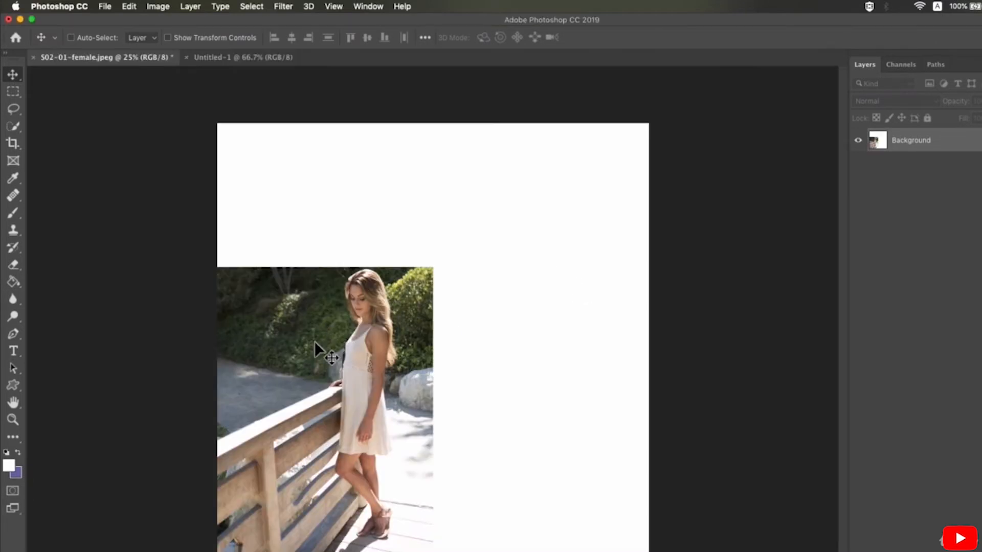
- Copy the photo from S02-01-female.jpeg into the new Untitled-1 document as a layer
{"action": "left_click", "coordinate": [232, 59]}
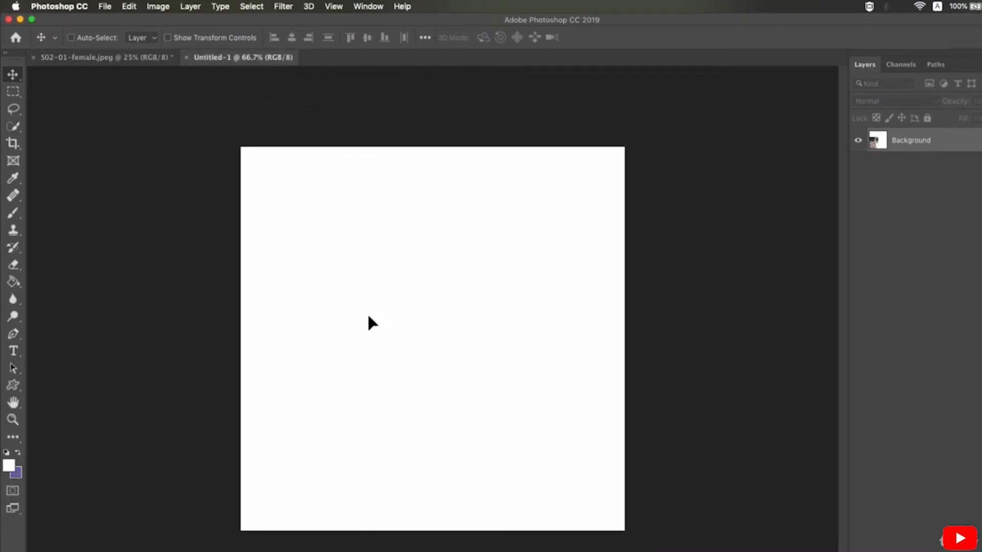
{"action": "left_click_drag", "start_coordinate": [368, 322], "coordinate": [500, 314]}
{"action": "key", "text": "super+t"}
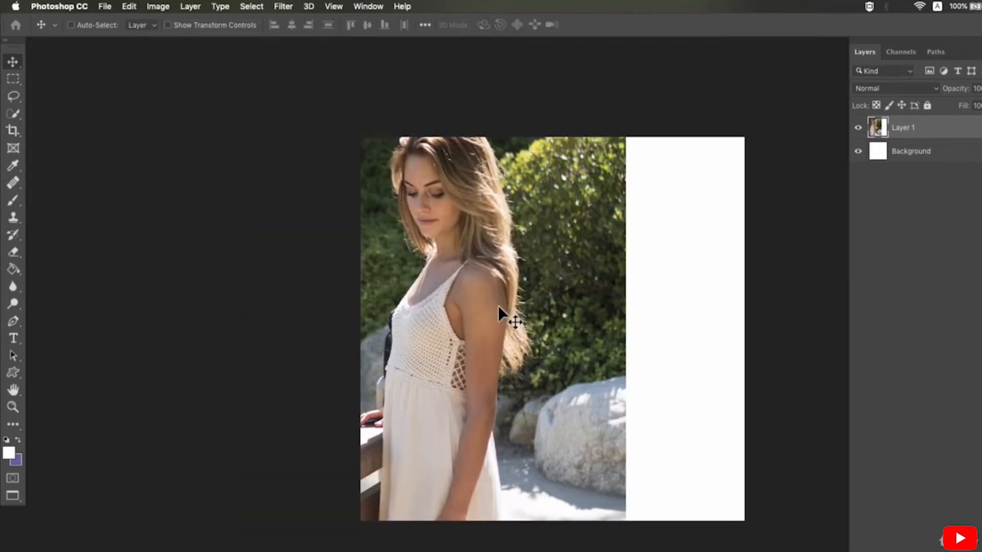
- Scale and position the photo layer with Free Transform so its photographed area fills the square canvas, and apply it
{"action": "key", "text": "super+t"}
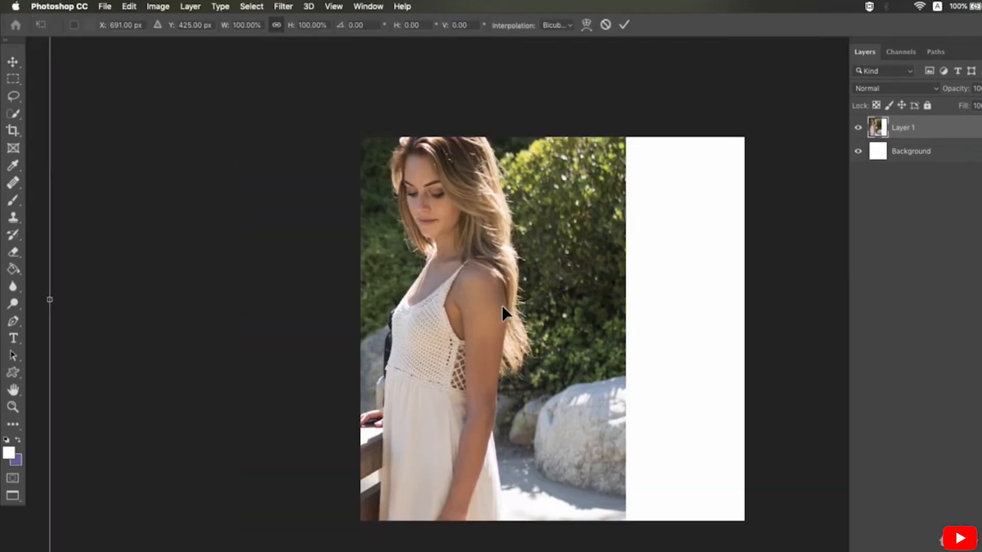
{"action": "key", "text": "super+minus"}
{"action": "key", "text": "super+minus"}
{"action": "left_click_drag", "start_coordinate": [274, 302], "coordinate": [620, 296]}
{"action": "left_click_drag", "start_coordinate": [668, 278], "coordinate": [495, 281]}
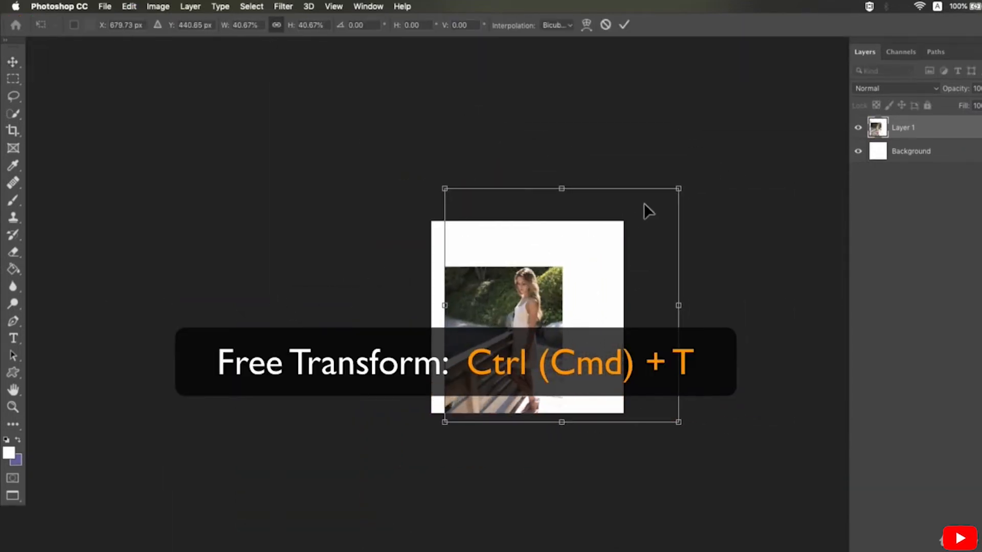
{"action": "left_click_drag", "start_coordinate": [680, 188], "coordinate": [804, 72]}
{"action": "left_click_drag", "start_coordinate": [445, 423], "coordinate": [413, 455]}
{"action": "left_click_drag", "start_coordinate": [465, 391], "coordinate": [486, 409]}
{"action": "key", "text": "Return"}
{"action": "left_click_drag", "start_coordinate": [499, 356], "coordinate": [499, 356]}
- Open Image Size for the square document and examine its width value
{"action": "left_click", "coordinate": [158, 6]}
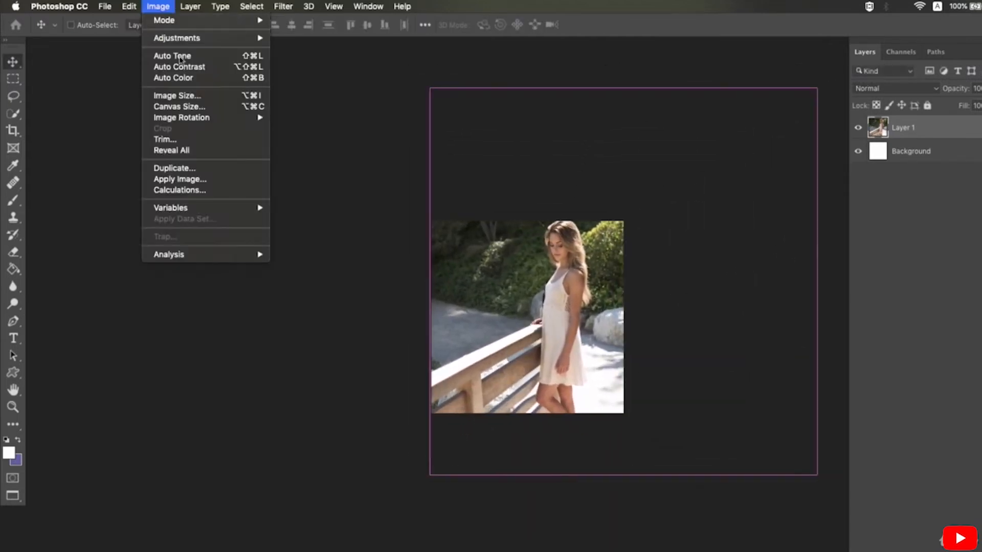
{"action": "left_click", "coordinate": [186, 94]}
{"action": "left_click_drag", "start_coordinate": [402, 223], "coordinate": [431, 224]}
{"action": "double_click", "coordinate": [412, 224]}
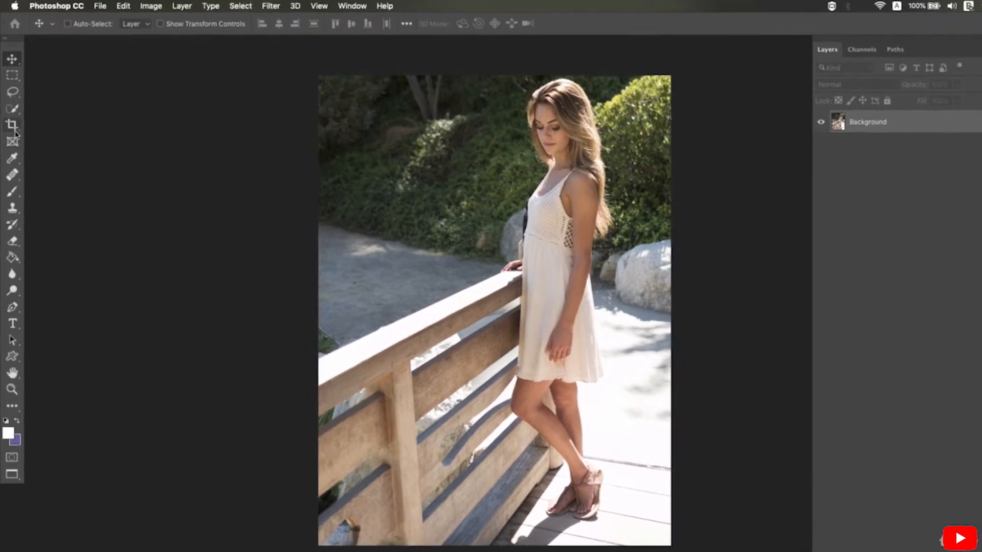
- Crop the photo freehand by pulling in its upper-left and lower-right corners, apply the crop, and undo it
{"action": "left_click", "coordinate": [13, 118]}
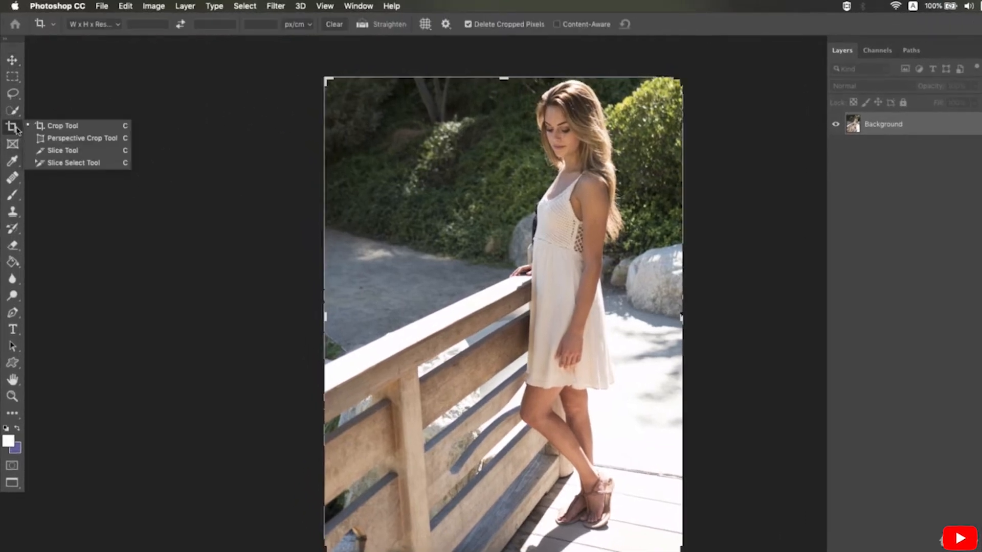
{"action": "left_click", "coordinate": [80, 132]}
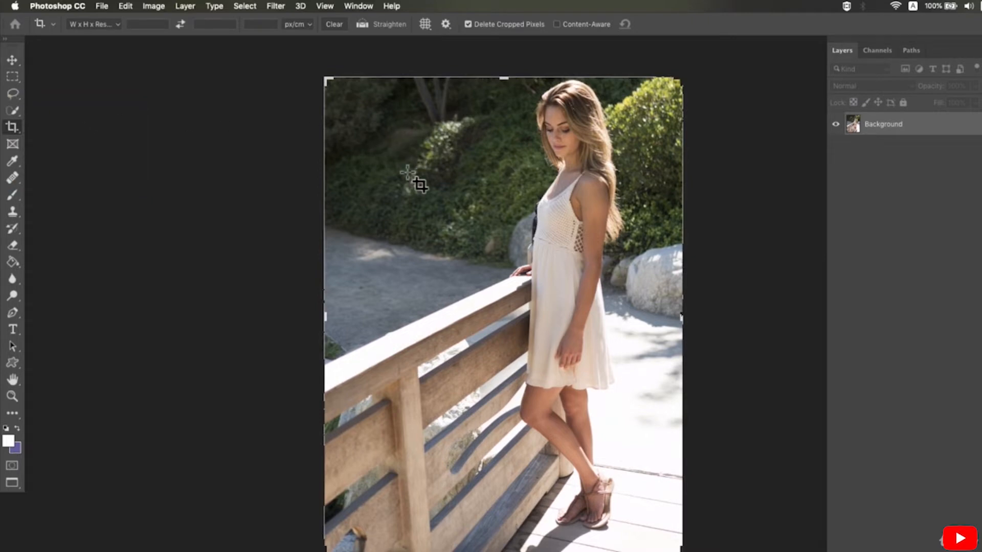
{"action": "left_click_drag", "start_coordinate": [329, 82], "coordinate": [363, 91]}
{"action": "left_click_drag", "start_coordinate": [653, 548], "coordinate": [624, 527]}
{"action": "key", "text": "Return"}
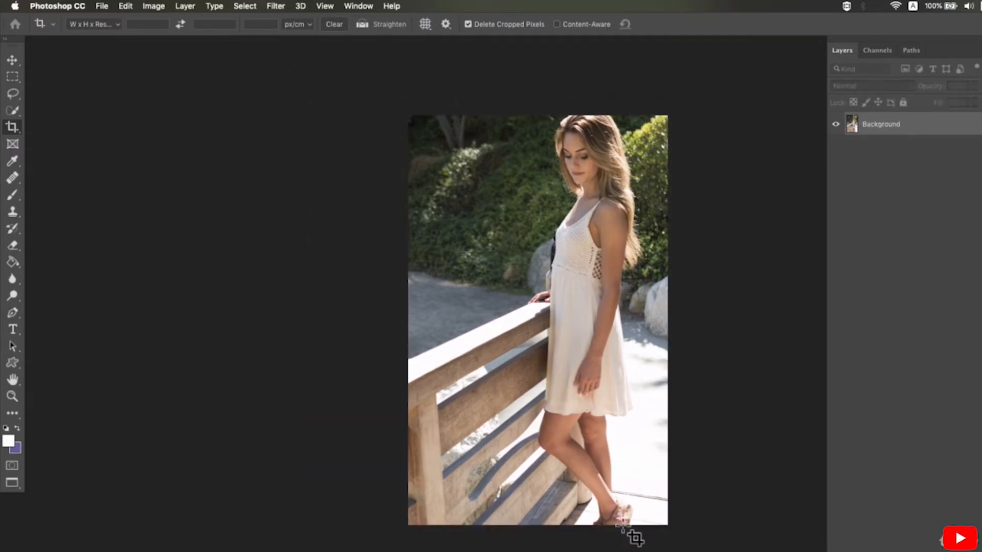
{"action": "key", "text": "super+z"}
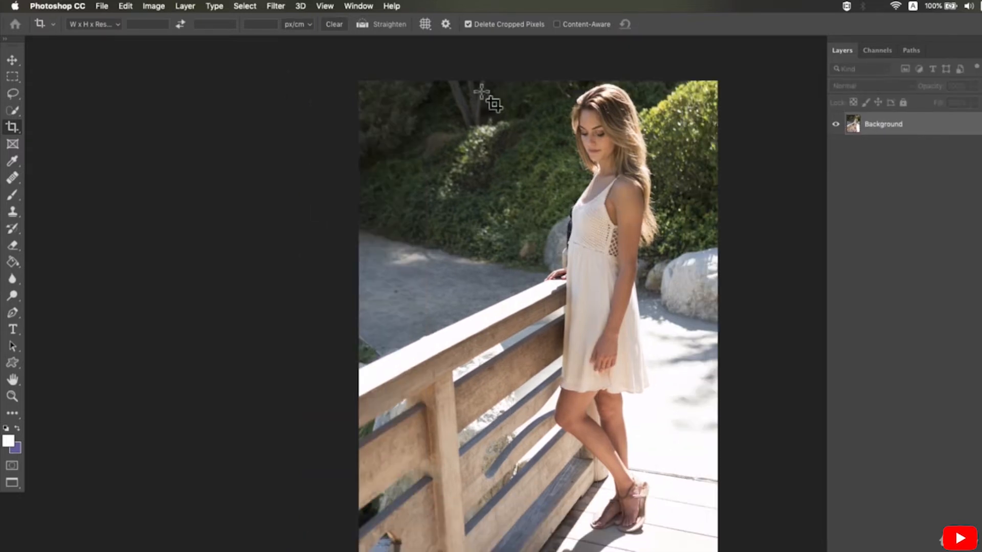
{"action": "left_click", "coordinate": [117, 24]}
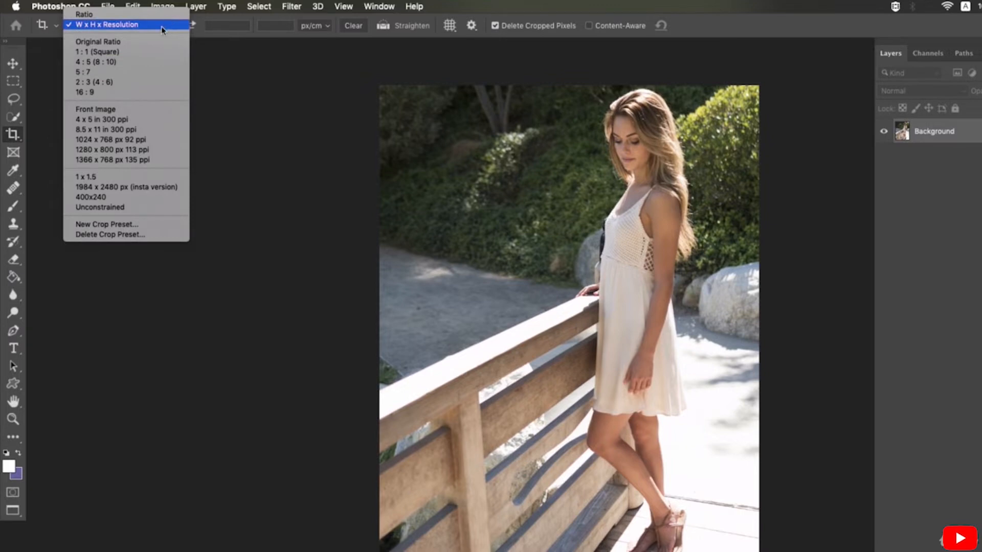
{"action": "left_click", "coordinate": [228, 32]}
{"action": "left_click", "coordinate": [125, 29]}
{"action": "left_click", "coordinate": [113, 25]}
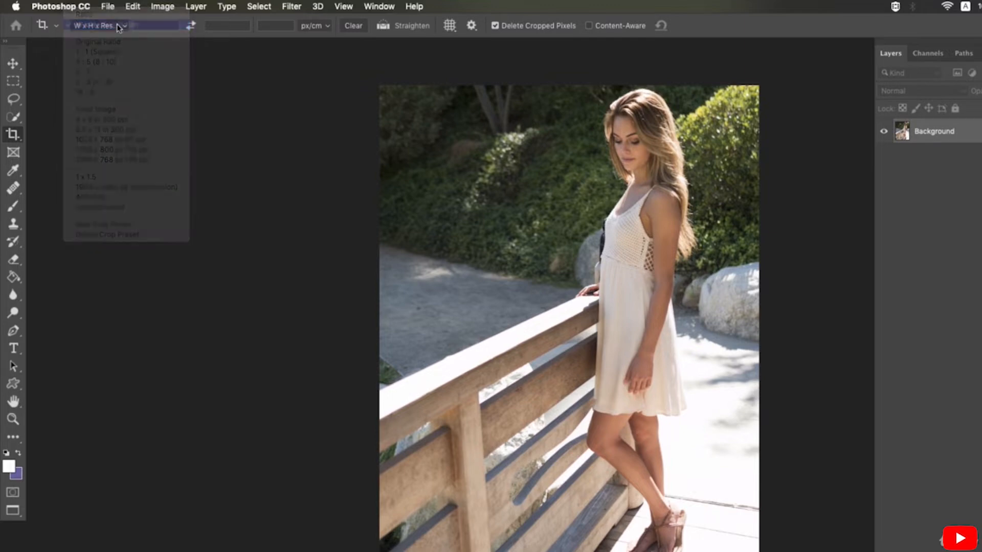
- Set the Crop tool to the 1:1 (Square) ratio and shrink the crop frame from its upper-left corner
{"action": "left_click", "coordinate": [20, 136]}
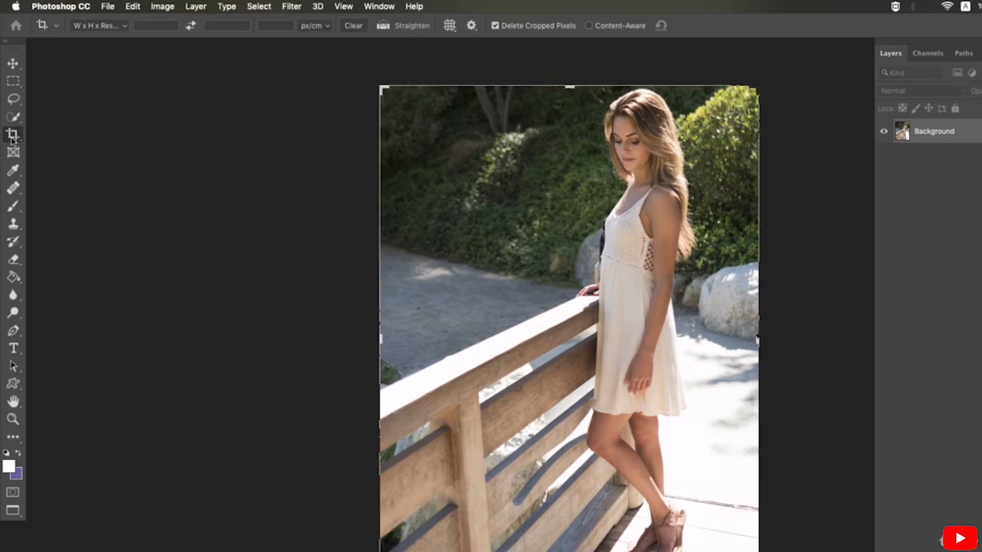
{"action": "left_click", "coordinate": [118, 25]}
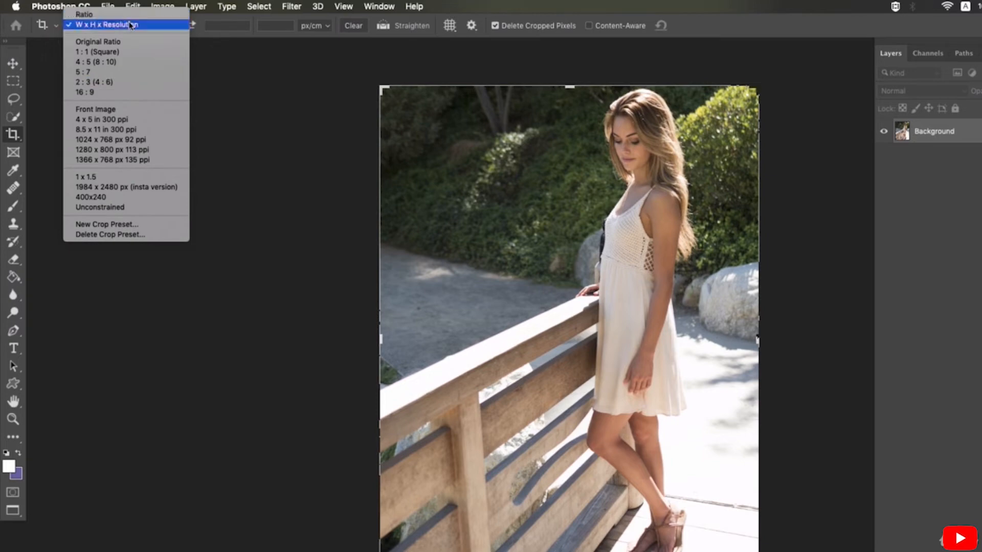
{"action": "left_click", "coordinate": [112, 53]}
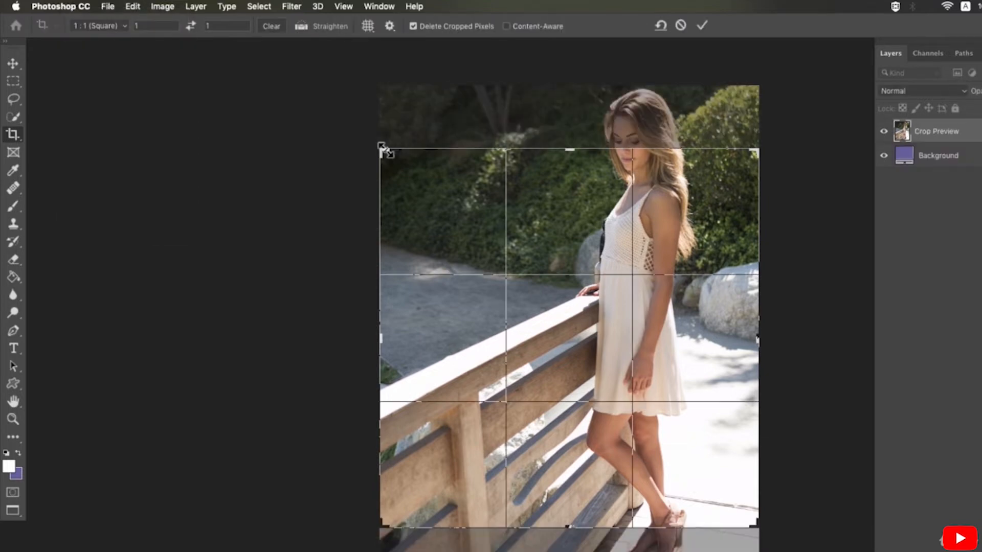
{"action": "left_click_drag", "start_coordinate": [383, 149], "coordinate": [410, 178]}
- Crop the photo with a smaller 16:9 frame around the dress and railing, and undo the applied crop
{"action": "left_click", "coordinate": [123, 28]}
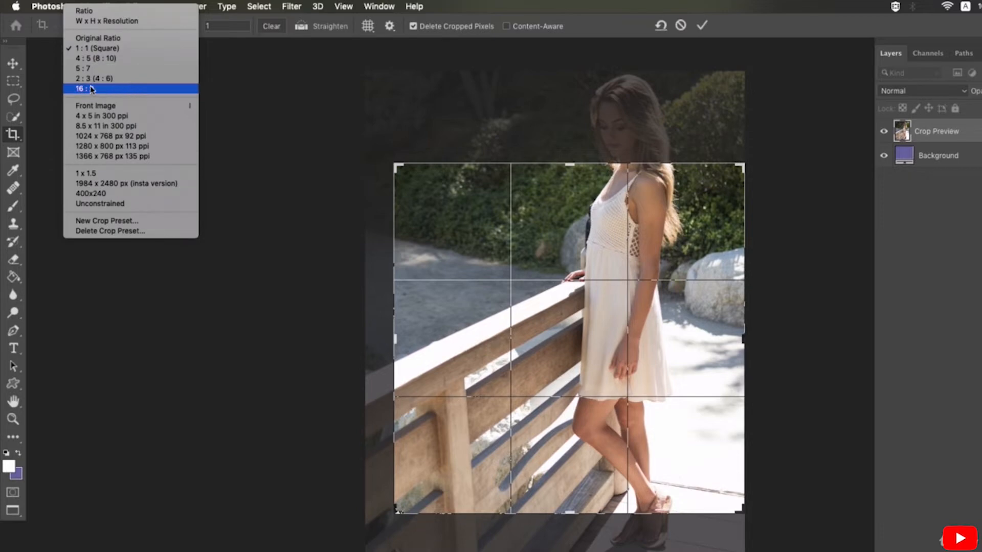
{"action": "left_click", "coordinate": [136, 90]}
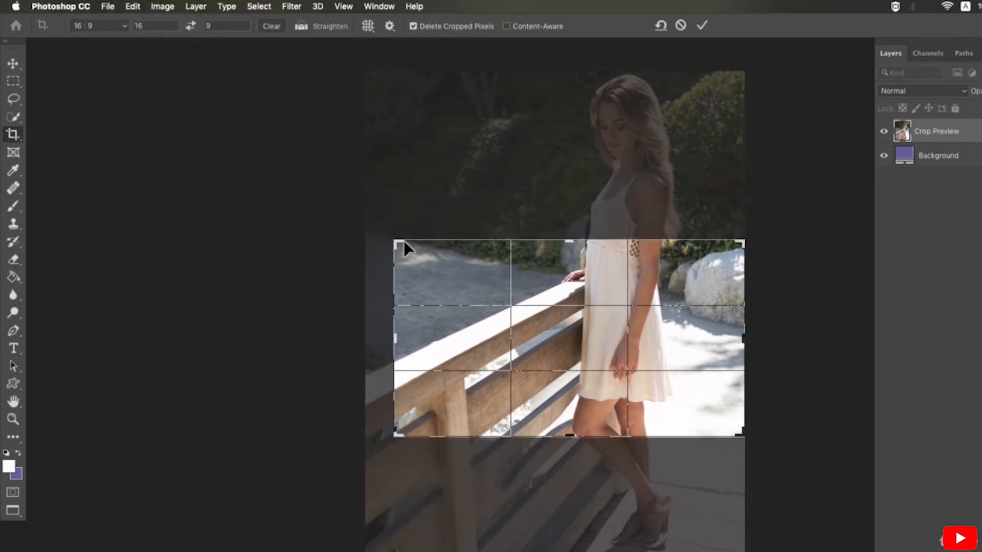
{"action": "left_click_drag", "start_coordinate": [400, 239], "coordinate": [445, 229]}
{"action": "left_click_drag", "start_coordinate": [571, 259], "coordinate": [442, 261]}
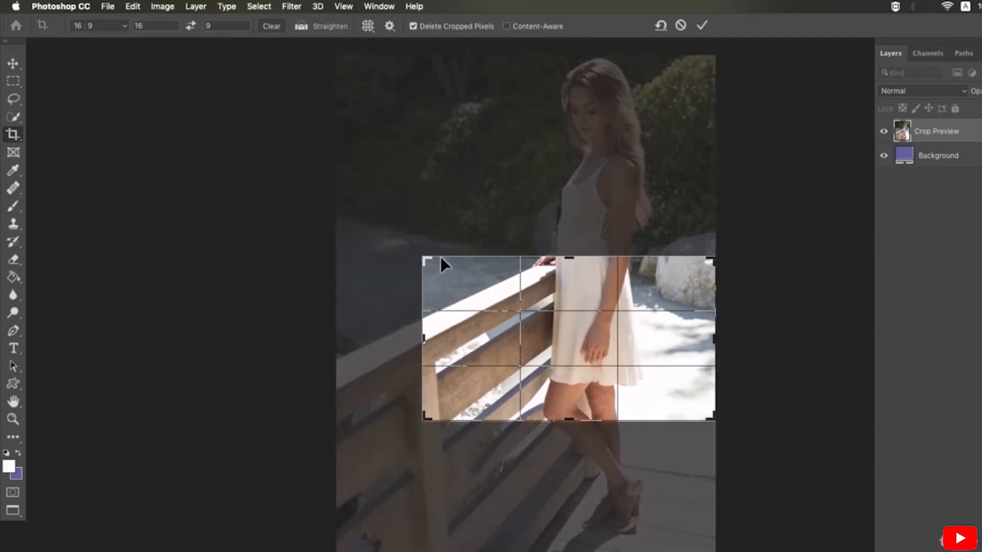
{"action": "key", "text": "Return"}
{"action": "key", "text": "super+z"}
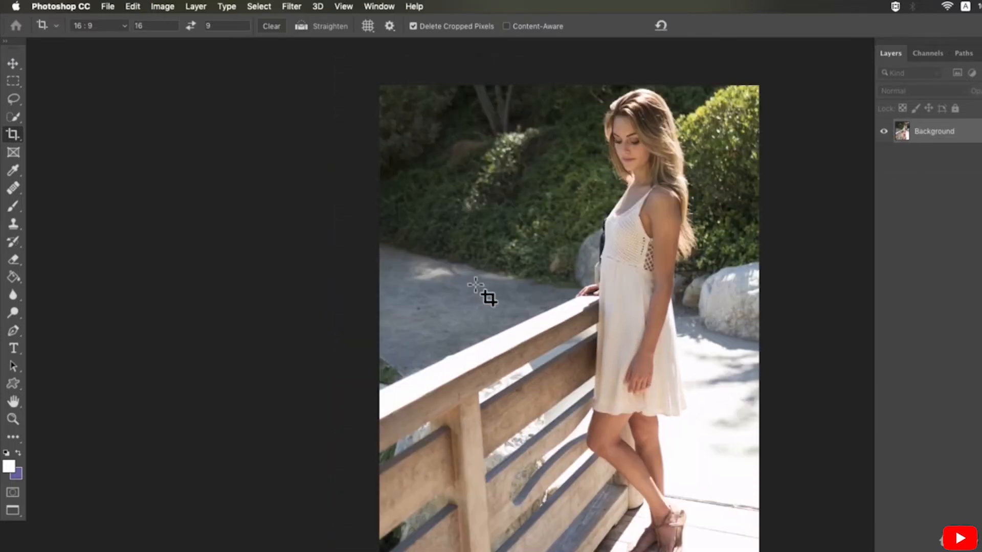
- Swap the width and height of the 16:9 crop ratio to get 9:16, and shrink the frame from its lower-right corner
{"action": "left_click", "coordinate": [25, 134]}
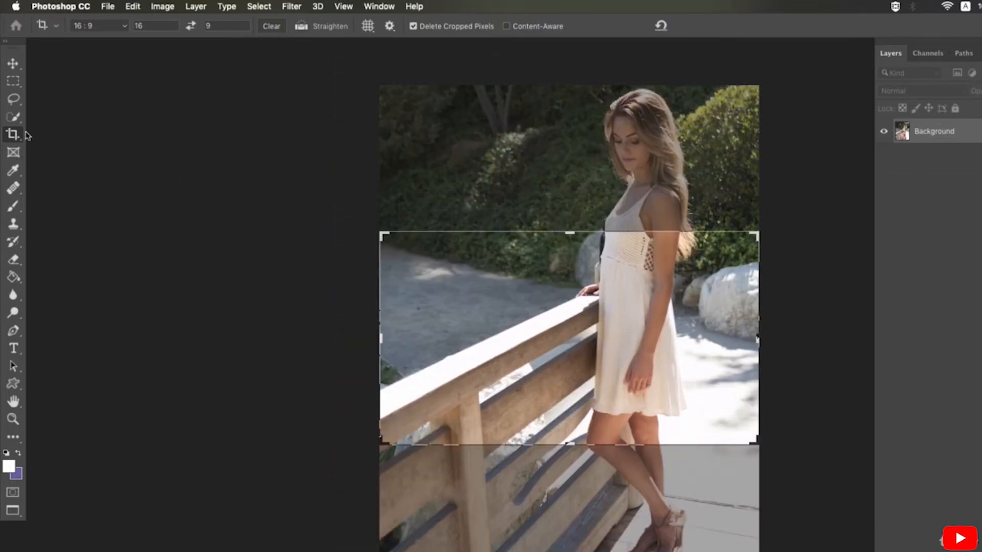
{"action": "left_click", "coordinate": [204, 26]}
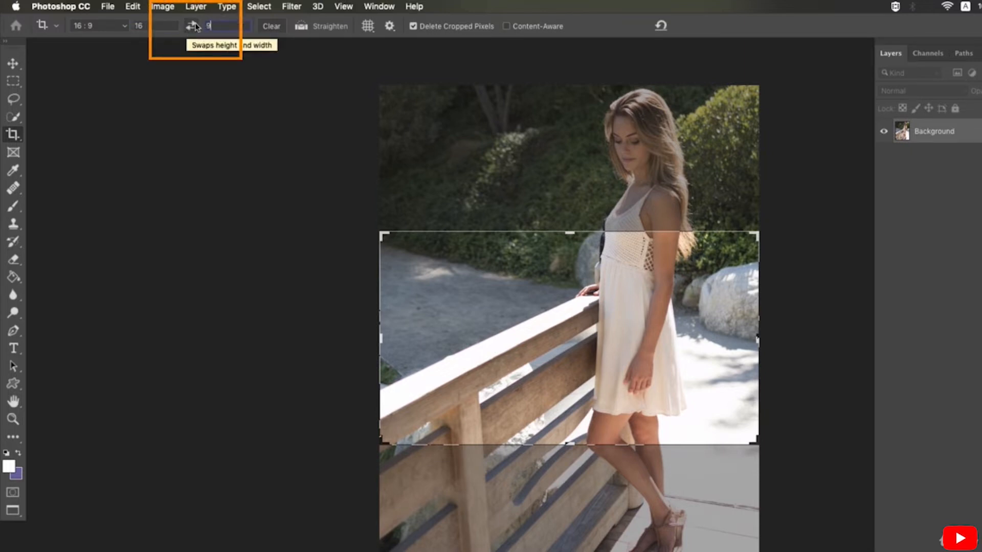
{"action": "left_click", "coordinate": [193, 26]}
{"action": "left_click", "coordinate": [193, 26]}
{"action": "left_click", "coordinate": [194, 26]}
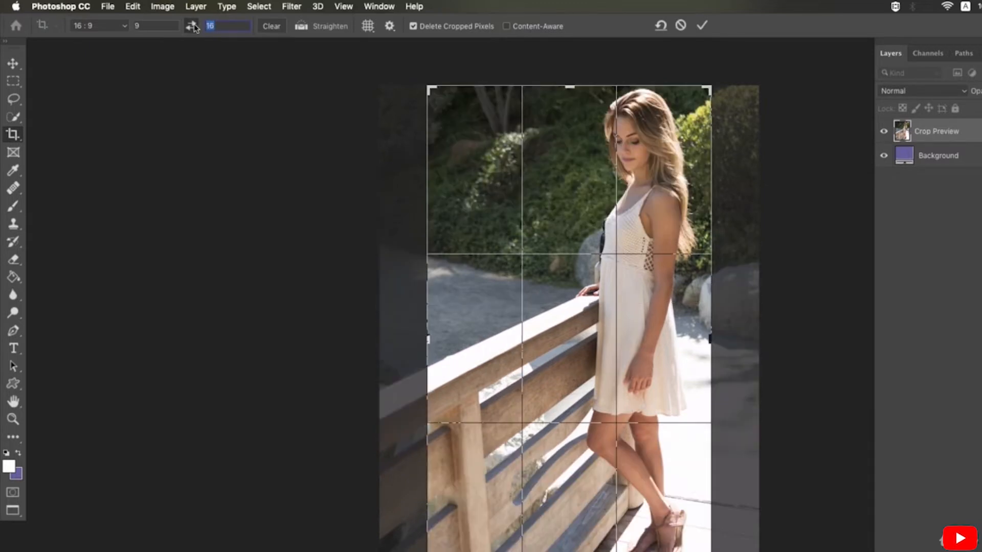
{"action": "left_click", "coordinate": [193, 26]}
{"action": "left_click", "coordinate": [193, 26]}
{"action": "left_click", "coordinate": [194, 27]}
{"action": "left_click", "coordinate": [193, 26]}
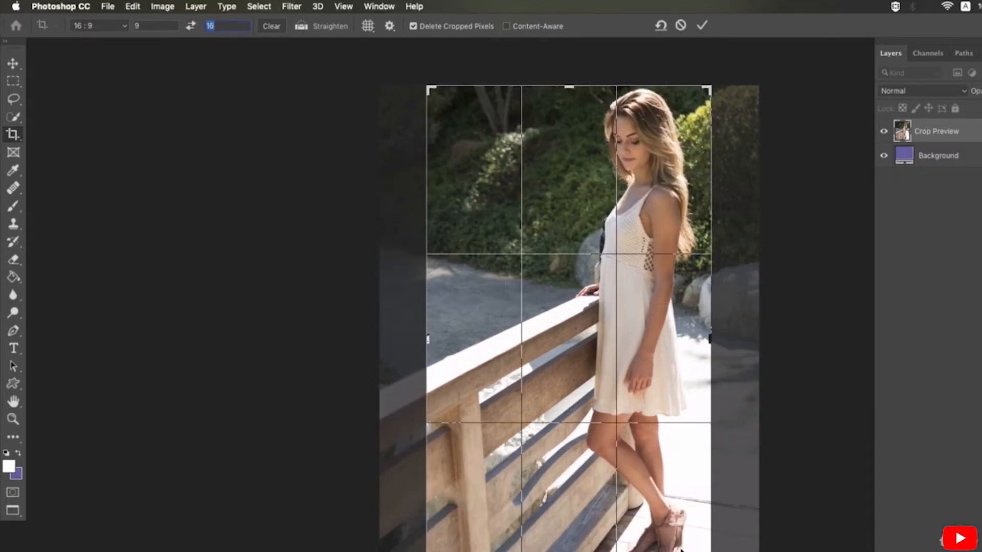
{"action": "mouse_move", "coordinate": [710, 551]}
{"action": "left_mouse_down"}
{"action": "mouse_move", "coordinate": [686, 546]}
{"action": "mouse_move", "coordinate": [696, 551]}
{"action": "left_mouse_up"}
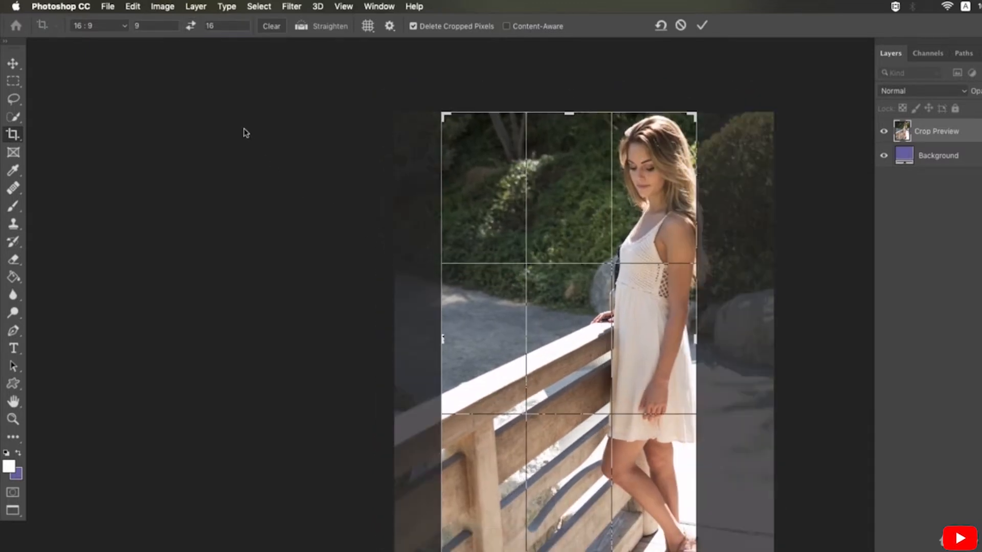
- Set a custom crop ratio with a width of 1 and a height of 4
{"action": "left_click_drag", "start_coordinate": [153, 27], "coordinate": [126, 22]}
{"action": "type", "text": "1"}
{"action": "left_click_drag", "start_coordinate": [219, 26], "coordinate": [207, 26]}
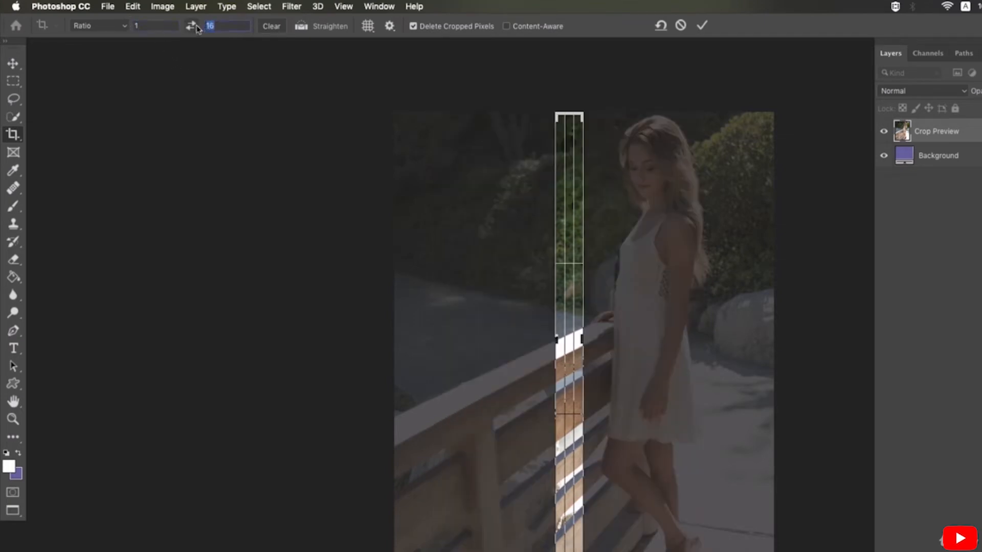
{"action": "type", "text": "4"}
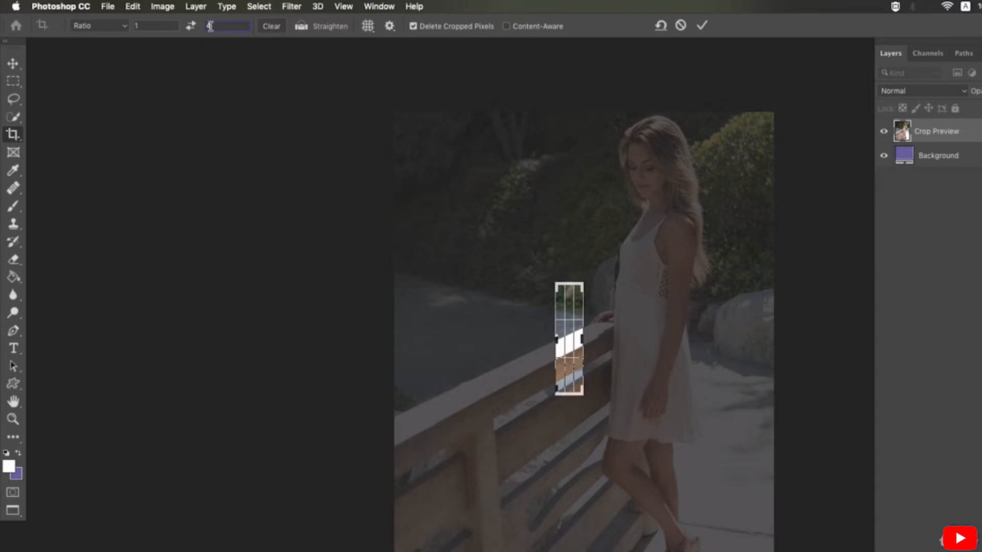
{"action": "type", "text": "5"}
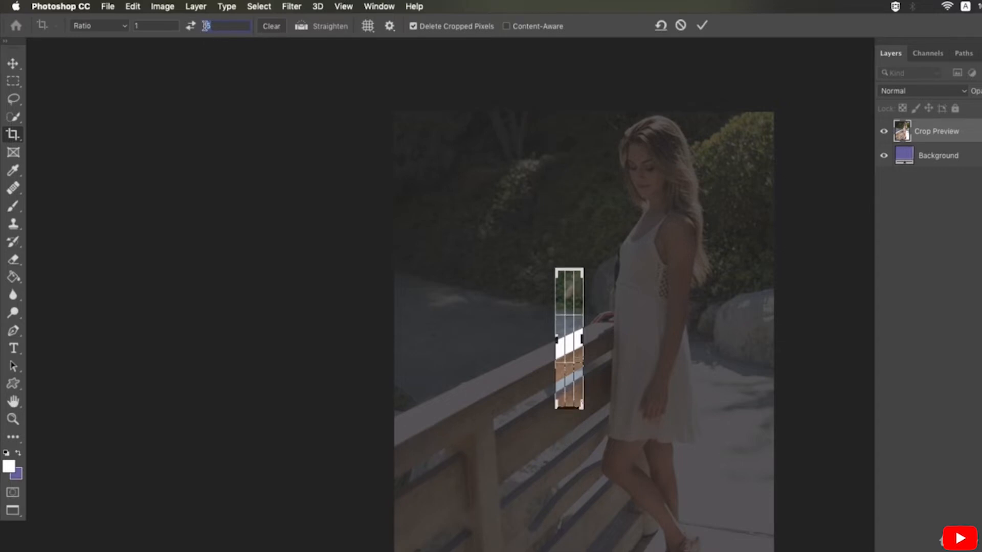
{"action": "type", "text": "4"}
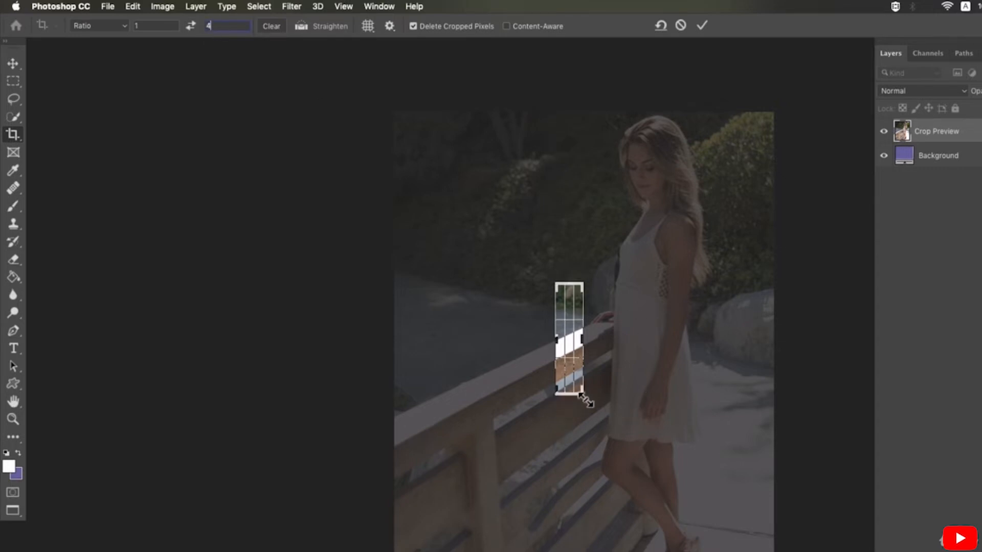
- Enlarge the 1:4 frame to about the photo's height, apply the crop, and undo it
{"action": "left_click_drag", "start_coordinate": [584, 398], "coordinate": [670, 485]}
{"action": "left_click_drag", "start_coordinate": [537, 199], "coordinate": [457, 131]}
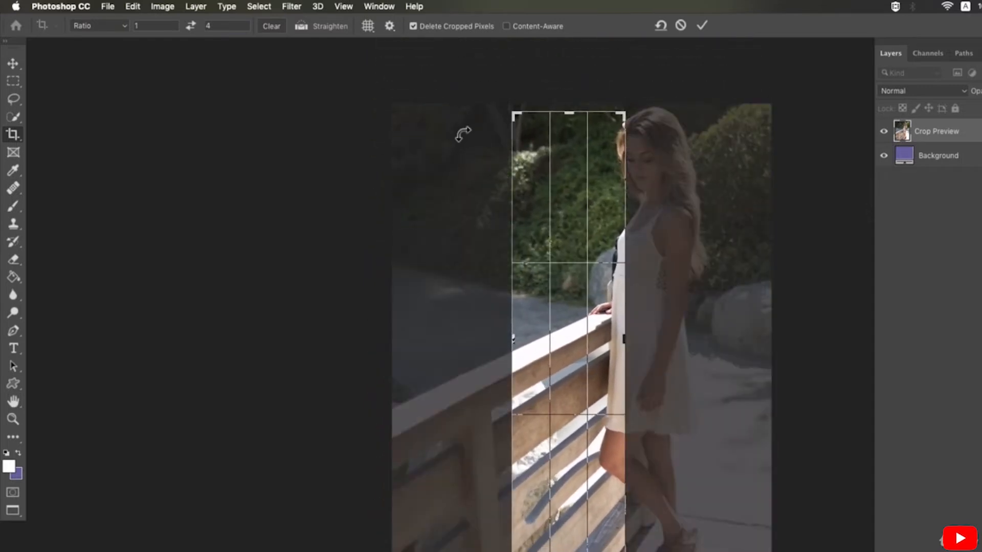
{"action": "key", "text": "Return"}
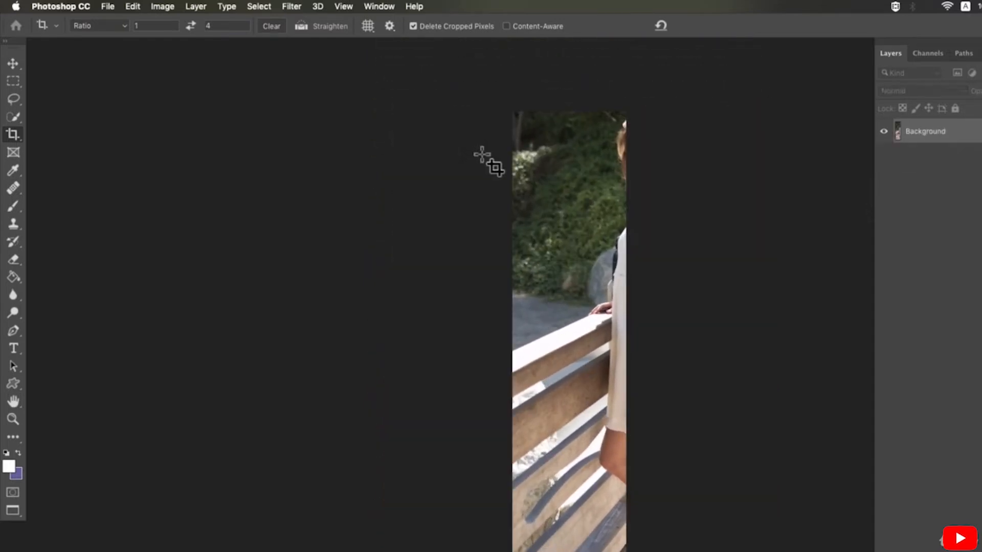
{"action": "key", "text": "super+z"}
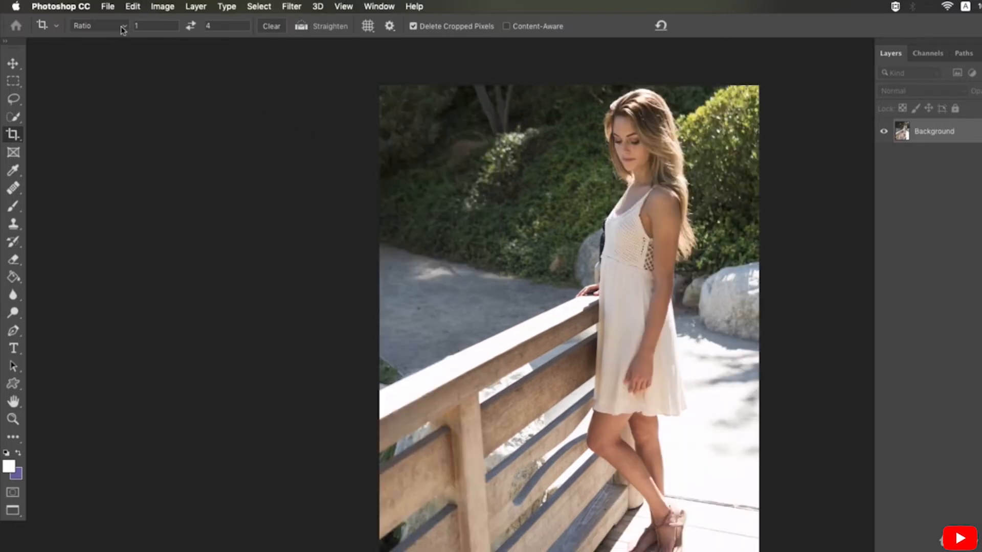
- Save the current crop ratio as a new crop preset named "1 : 4"
{"action": "left_click", "coordinate": [123, 29]}
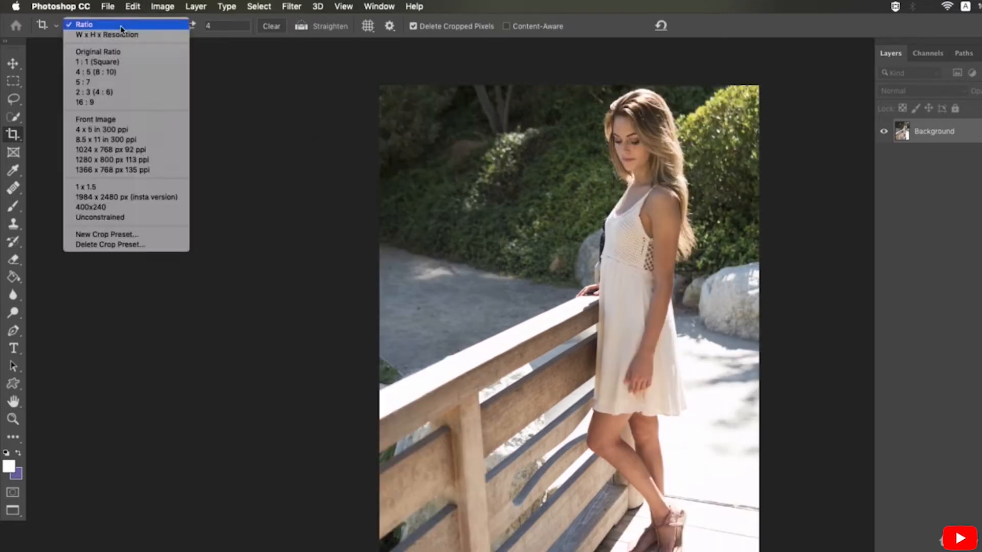
{"action": "left_click", "coordinate": [141, 238]}
{"action": "left_click", "coordinate": [542, 282]}
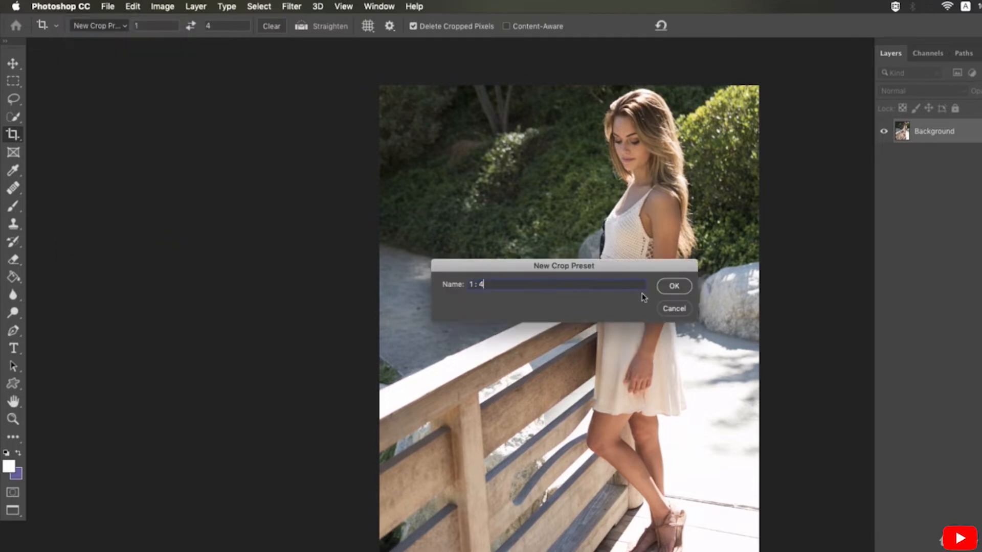
{"action": "left_click", "coordinate": [677, 288]}
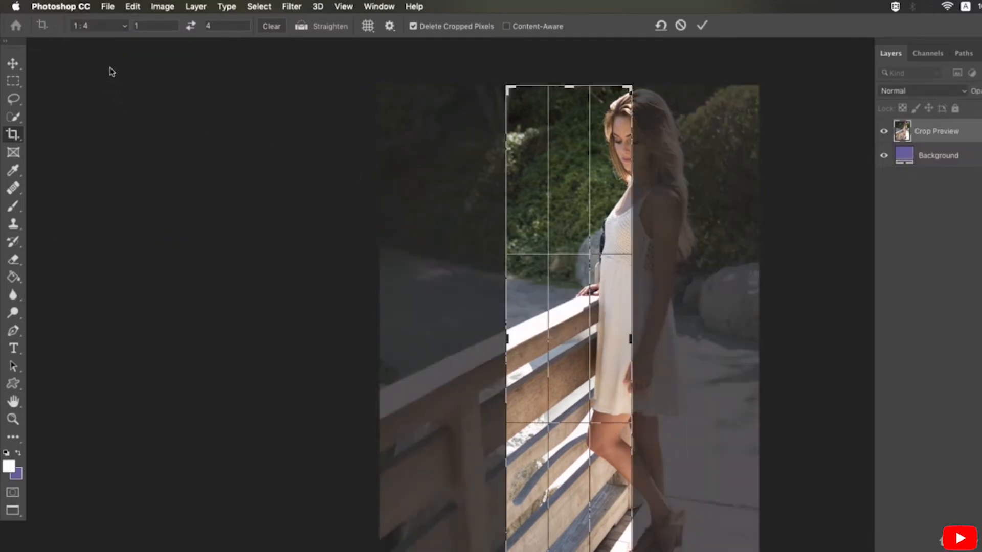
- Delete the custom "1 : 4" crop preset
{"action": "left_click", "coordinate": [101, 28]}
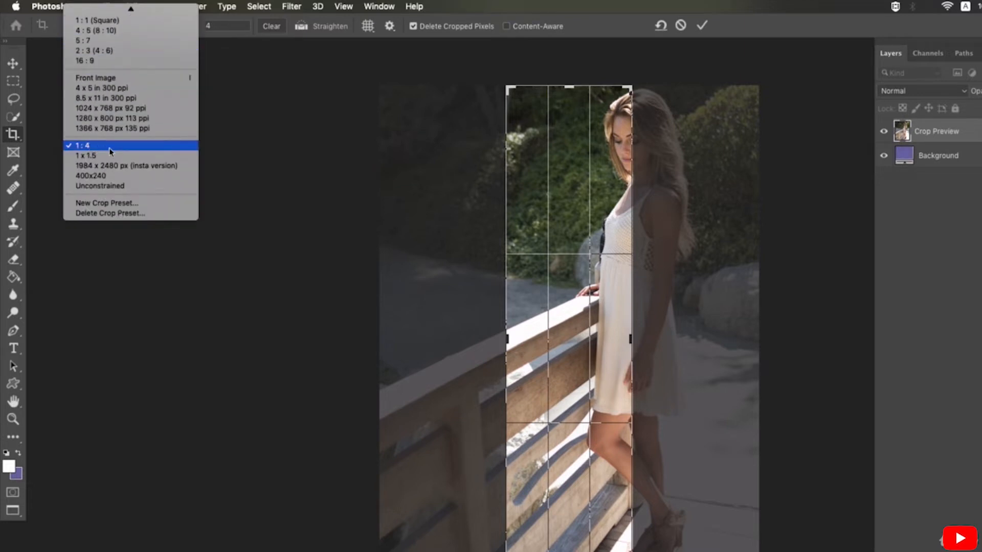
{"action": "scroll", "coordinate": [112, 147], "scroll_direction": "up", "scroll_amount": 1}
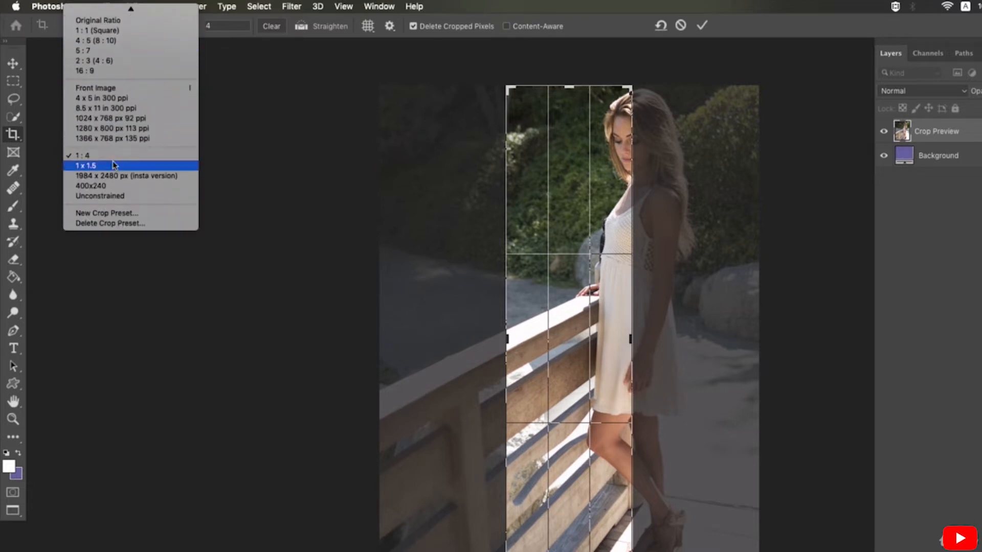
{"action": "left_click", "coordinate": [118, 225]}
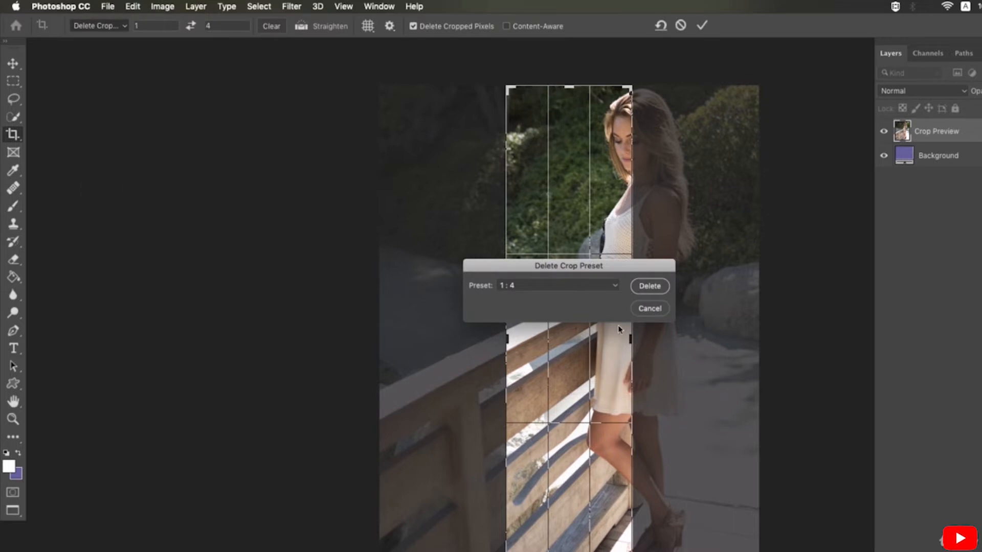
{"action": "left_click", "coordinate": [609, 287]}
{"action": "left_click", "coordinate": [596, 284]}
{"action": "left_click", "coordinate": [648, 285]}
{"action": "left_click", "coordinate": [659, 221]}
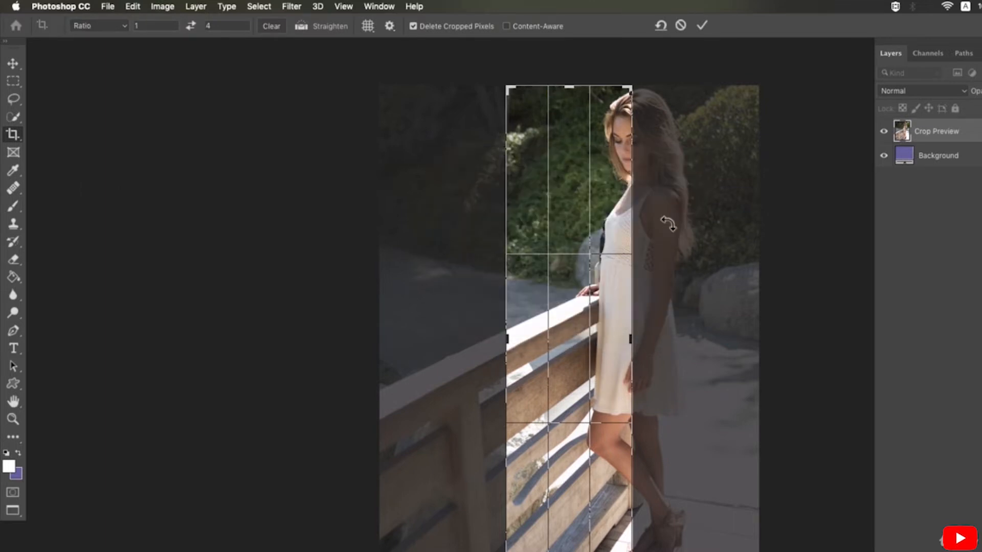
- Crop the photo to an exact size of 550 px wide by 250 px high using the W x H x Resolution mode
{"action": "left_click", "coordinate": [122, 28]}
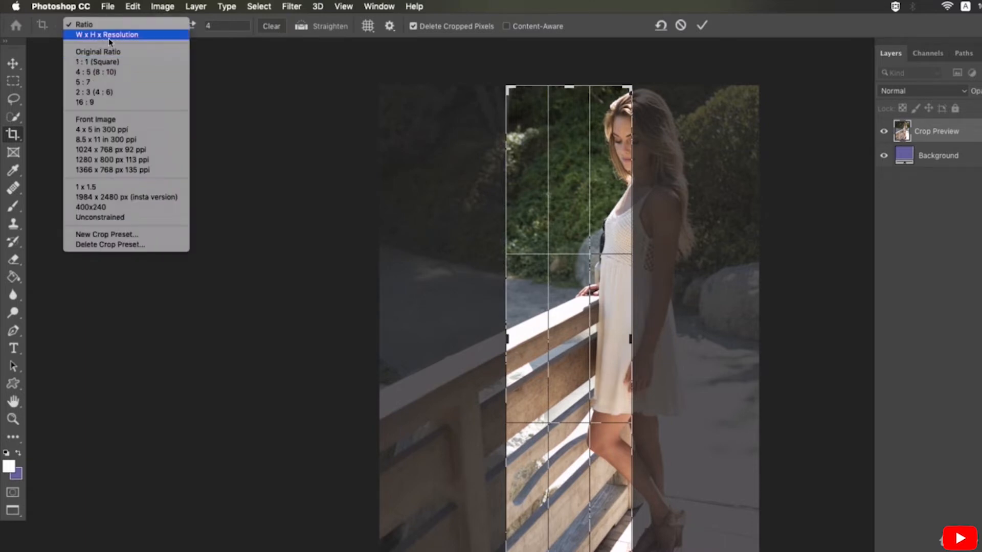
{"action": "left_click", "coordinate": [131, 33]}
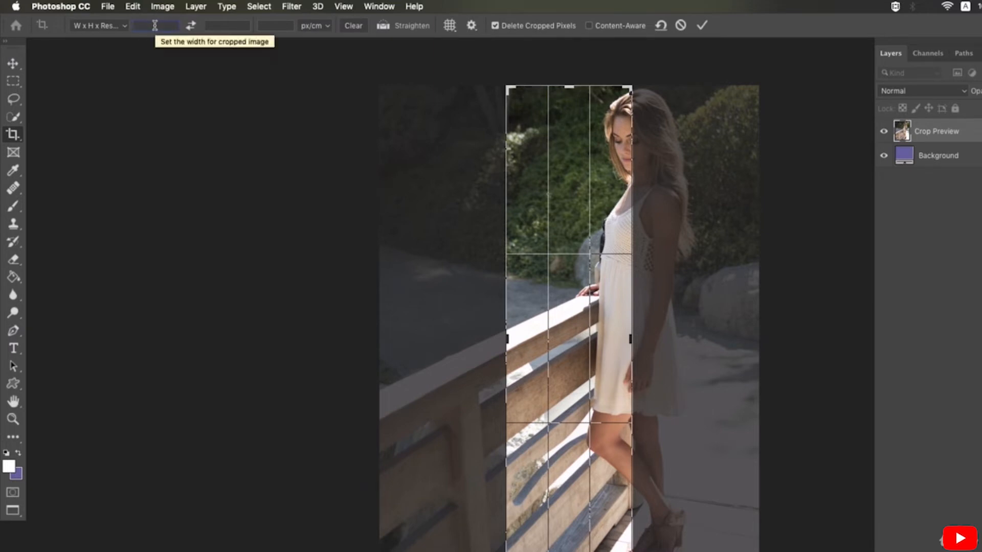
{"action": "type", "text": "550"}
{"action": "key", "text": "Tab"}
{"action": "type", "text": "25"}
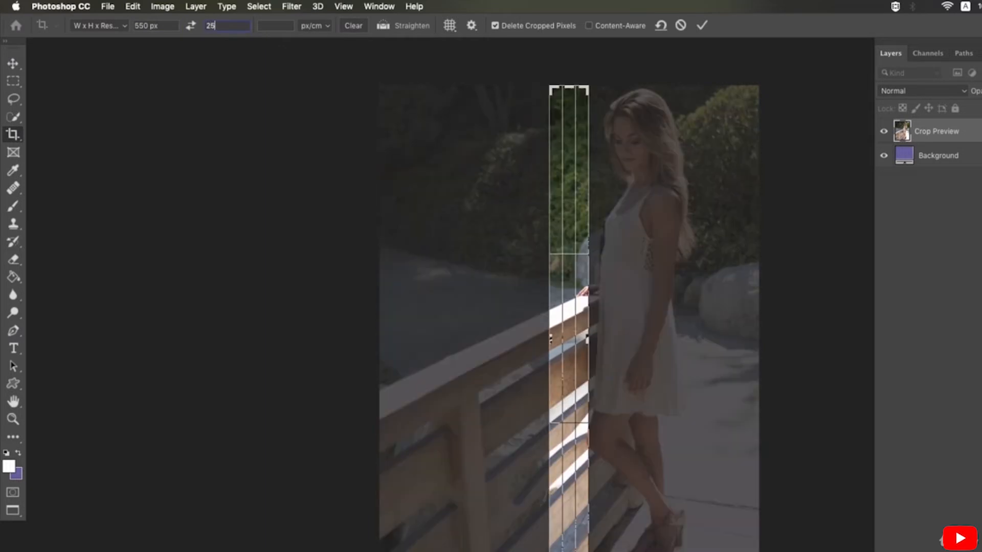
{"action": "type", "text": "0px"}
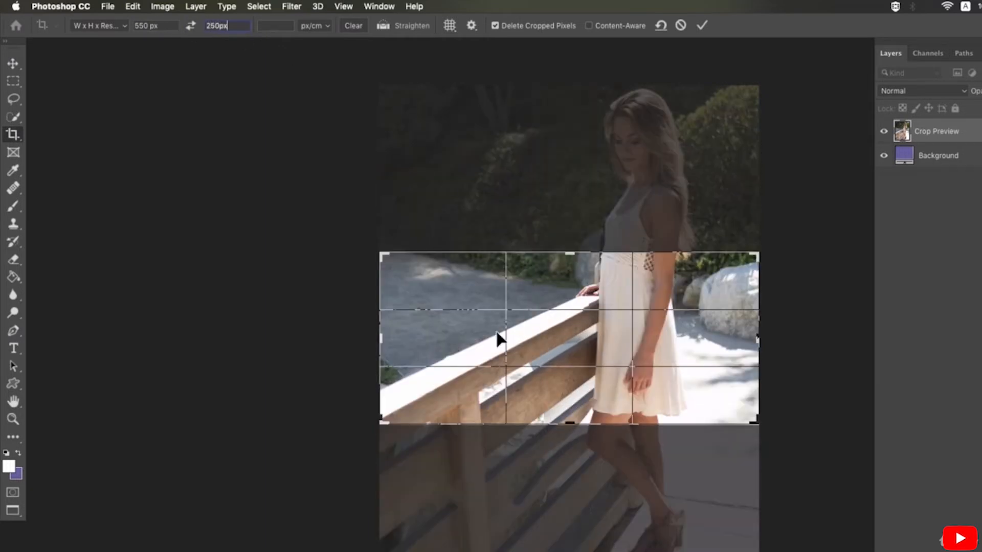
{"action": "key", "text": "Return"}
{"action": "key", "text": "Return"}
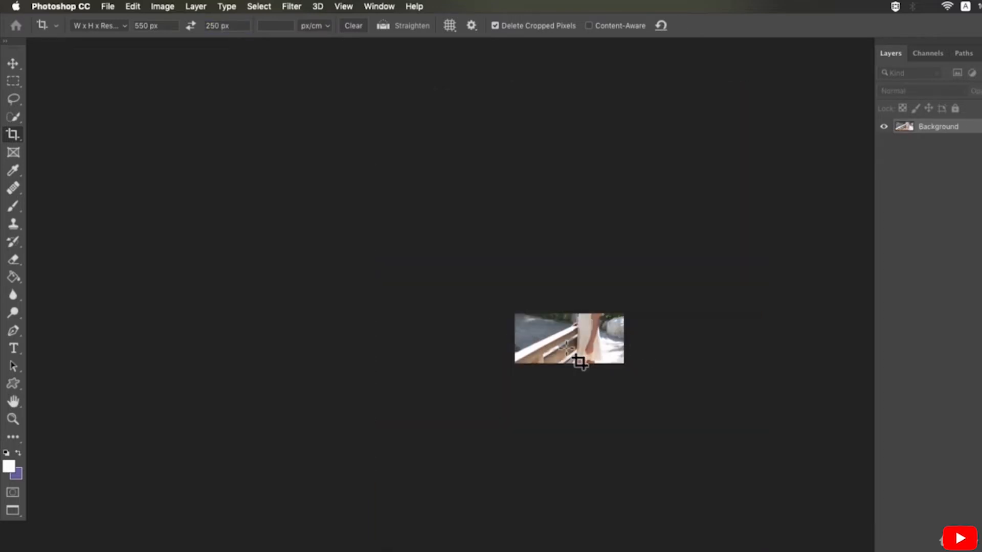
- Check the cropped image's pixel width and height in the Image Size dialog, and return to the Crop tool
{"action": "left_click", "coordinate": [167, 6]}
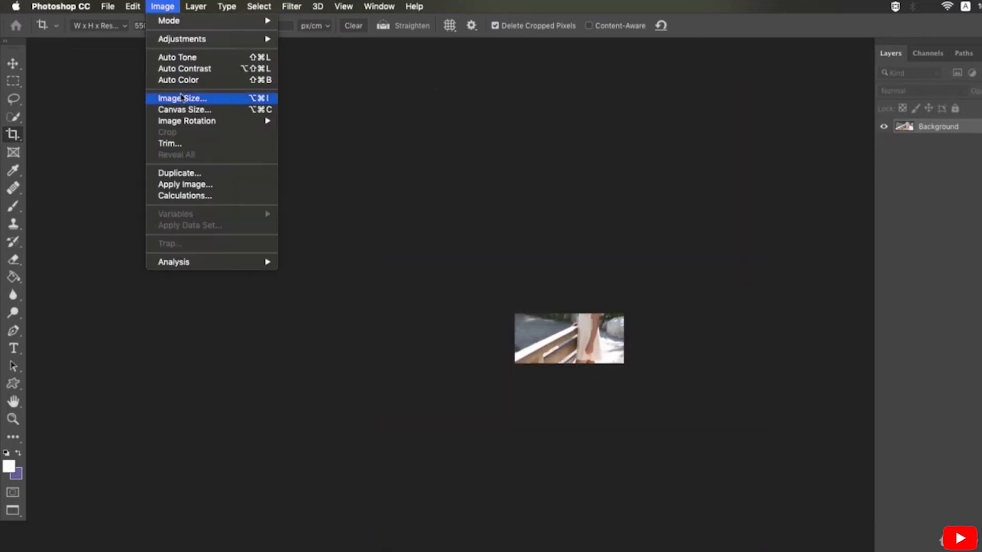
{"action": "left_click", "coordinate": [181, 98]}
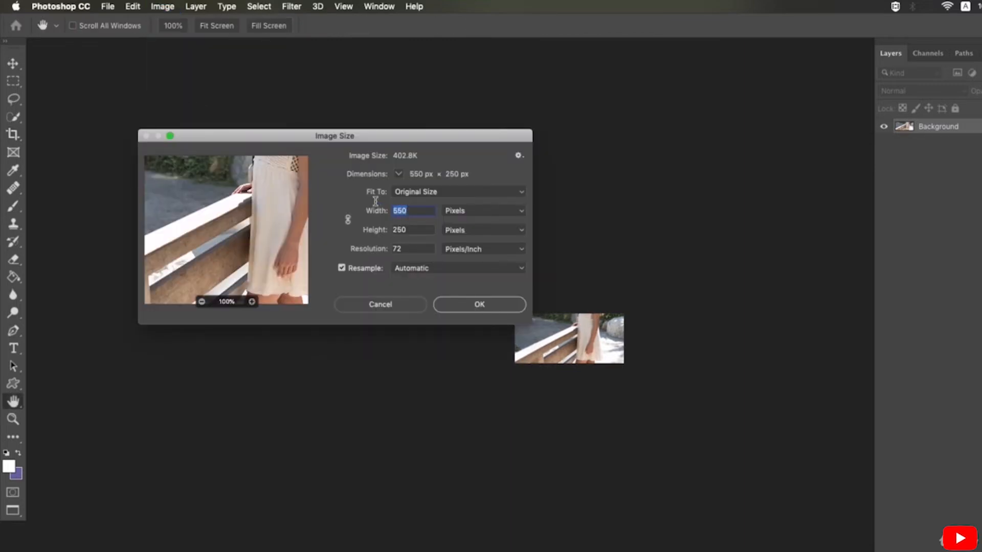
{"action": "double_click", "coordinate": [399, 230]}
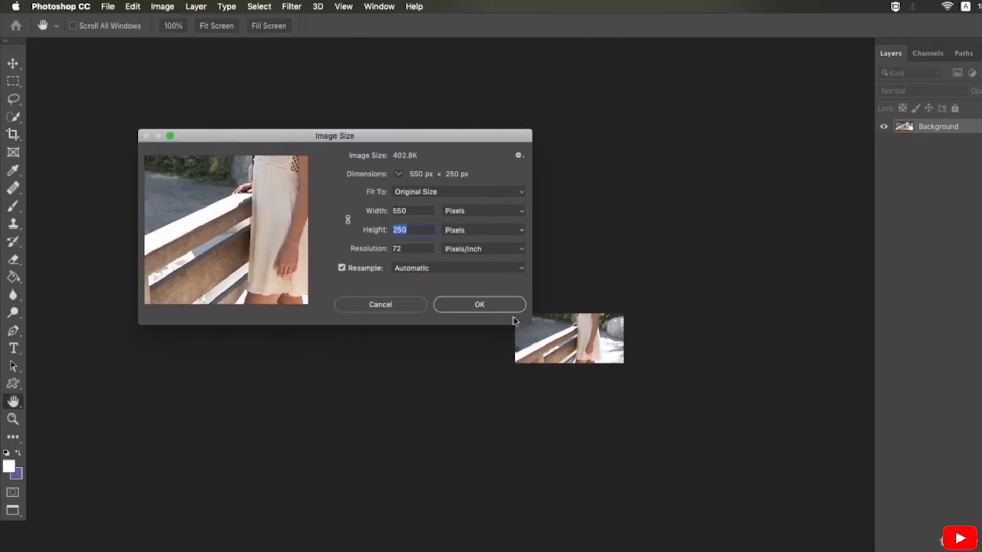
{"action": "key", "text": "Return"}
{"action": "key", "text": "c"}
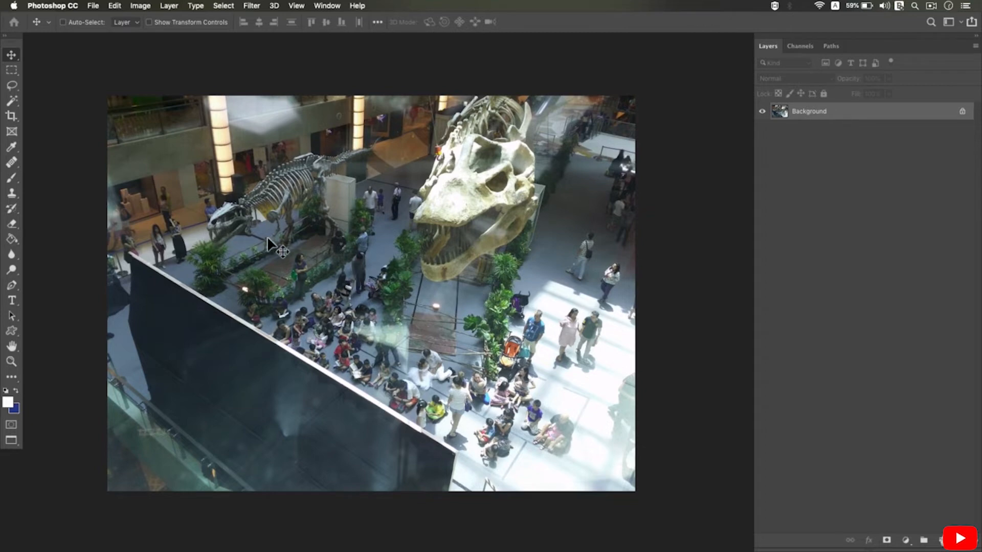
- Convert the dinosaur photo's Background into a regular layer named "original"
{"action": "double_click", "coordinate": [927, 113]}
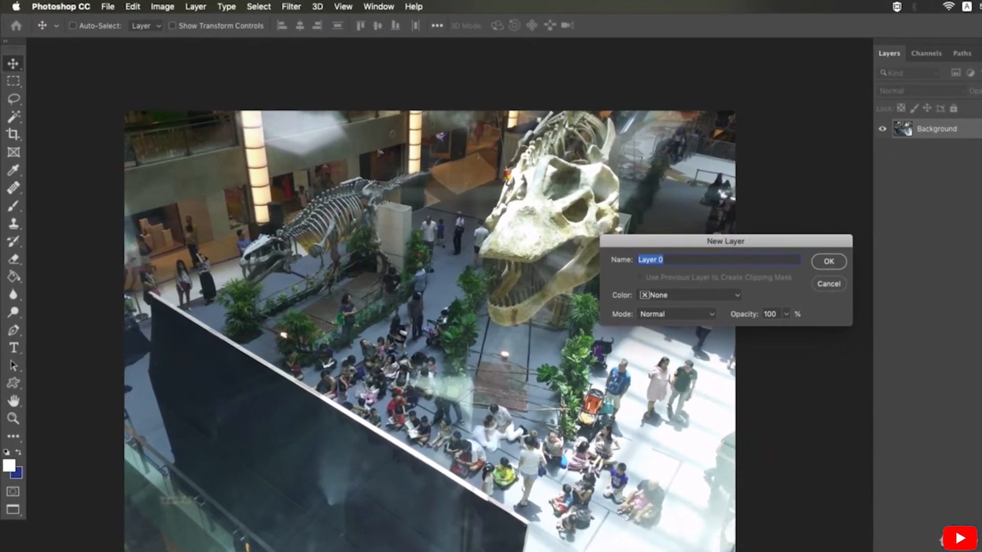
{"action": "type", "text": "original"}
{"action": "key", "text": "Return"}
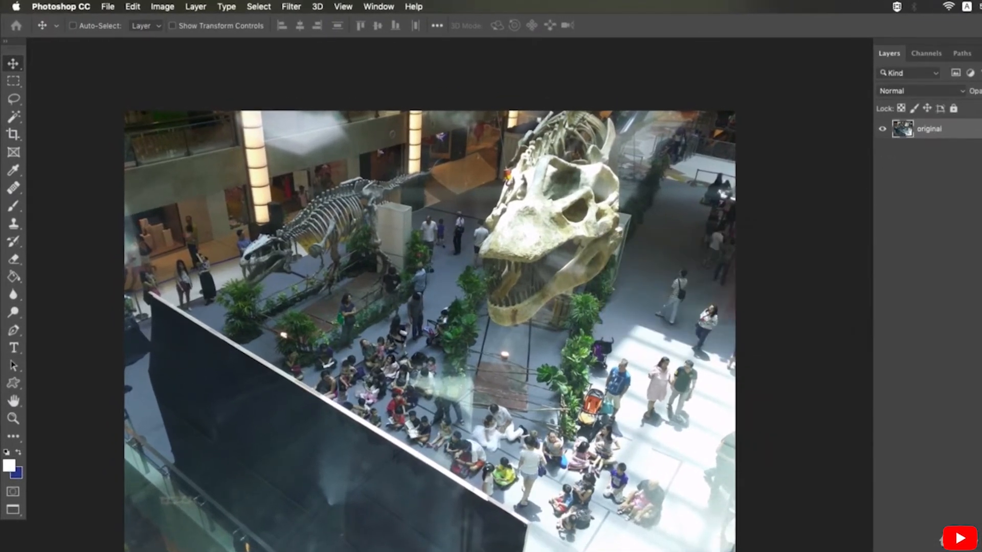
- Duplicate the original layer, name the copy "auto tone", and duplicate that copy three times
{"action": "key", "text": "super+j"}
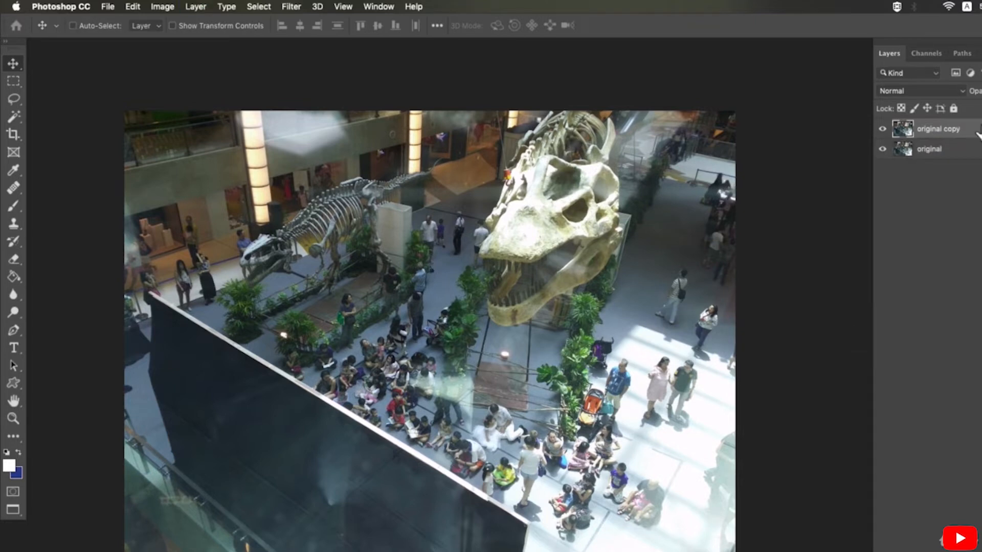
{"action": "double_click", "coordinate": [938, 129]}
{"action": "type", "text": "auto tone"}
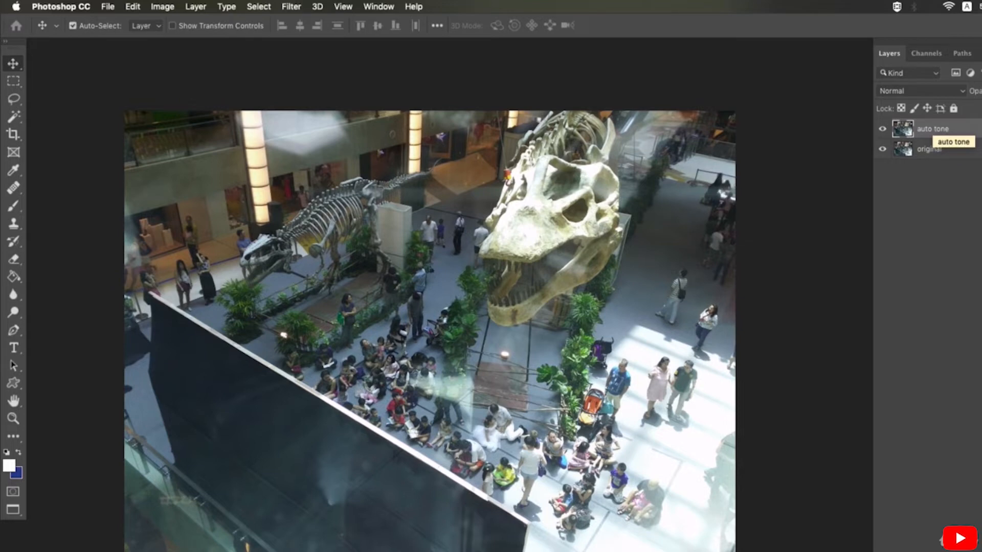
{"action": "key", "text": "super+j"}
{"action": "key", "text": "super+j"}
{"action": "key", "text": "super+j"}
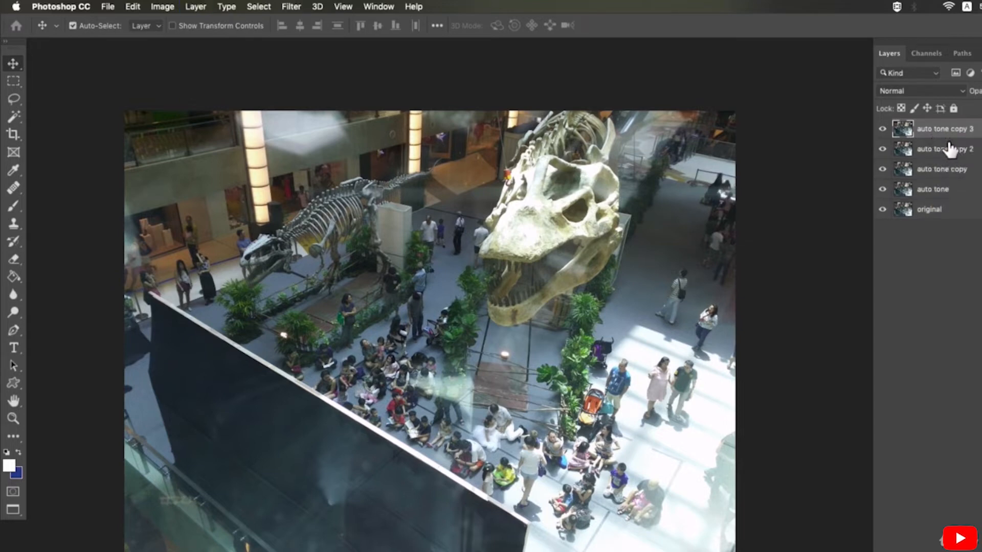
- Rename the three auto tone copies, from lowest to highest, "auto contrast", "auto color" and "mixed"
{"action": "key", "text": "super"}
{"action": "double_click", "coordinate": [961, 169]}
{"action": "type", "text": "au"}
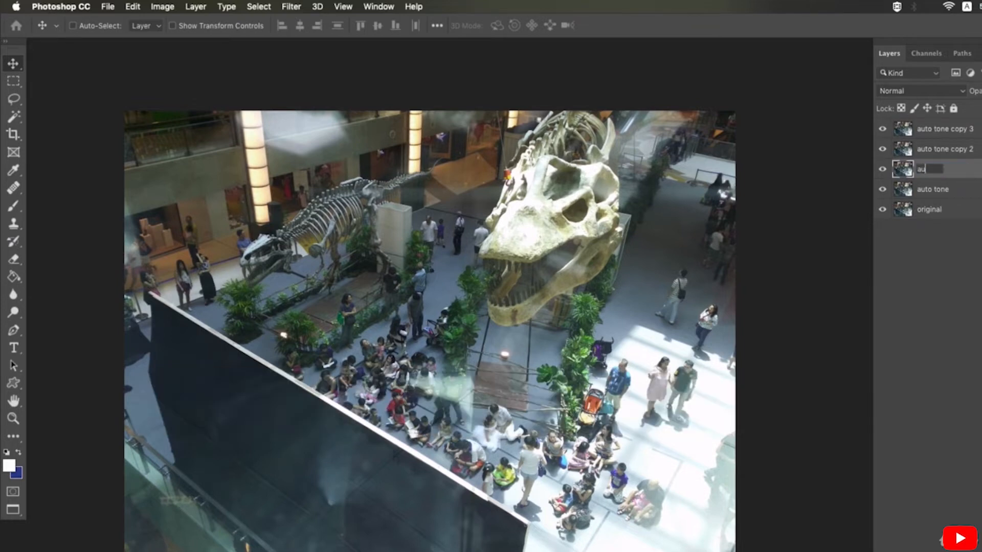
{"action": "type", "text": "to contrast"}
{"action": "key", "text": "Return"}
{"action": "double_click", "coordinate": [961, 149]}
{"action": "type", "text": "auto colo"}
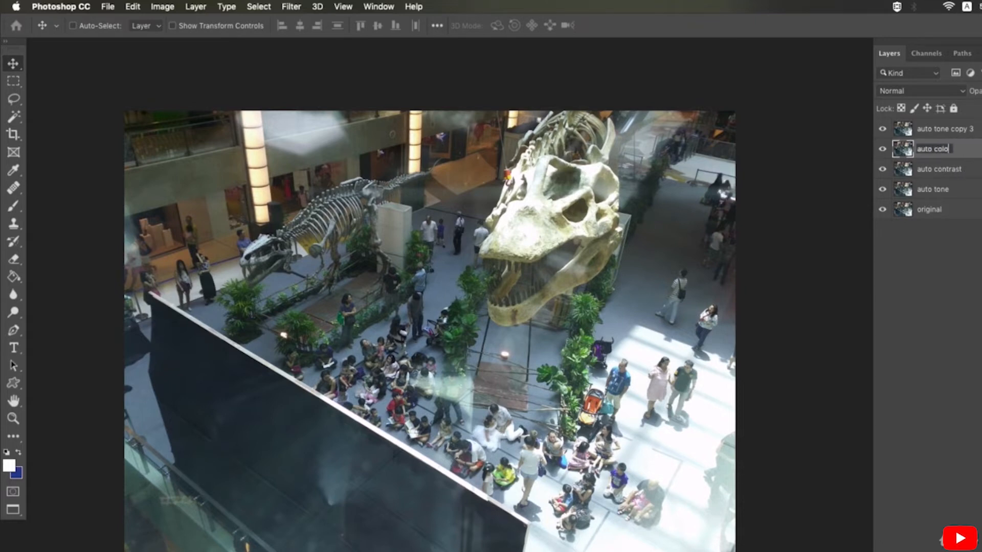
{"action": "type", "text": "r"}
{"action": "key", "text": "Return"}
{"action": "double_click", "coordinate": [954, 130]}
{"action": "type", "text": "m"}
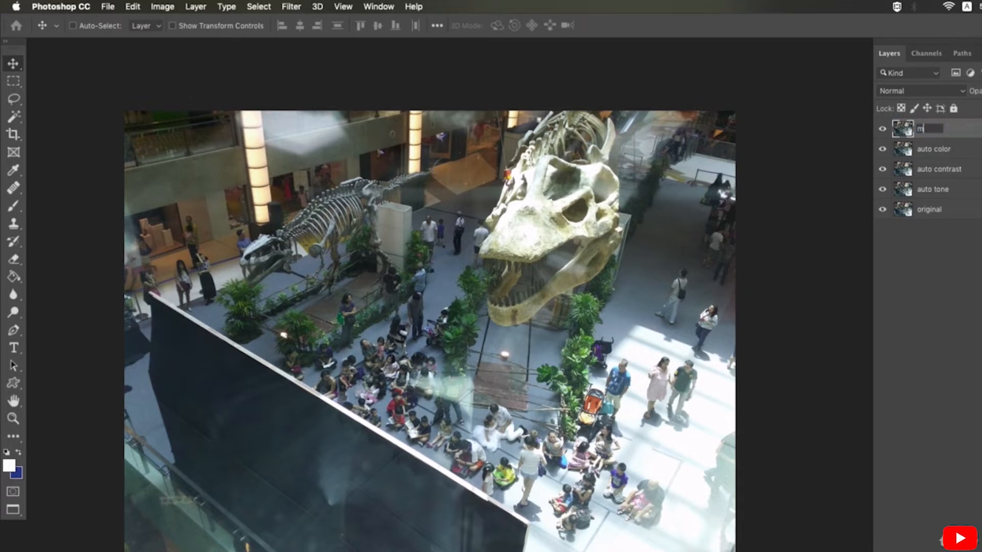
{"action": "type", "text": "ixed"}
{"action": "key", "text": "Return"}
- Hide every layer except auto tone and apply the Auto Tone correction to it
{"action": "left_click", "coordinate": [882, 128]}
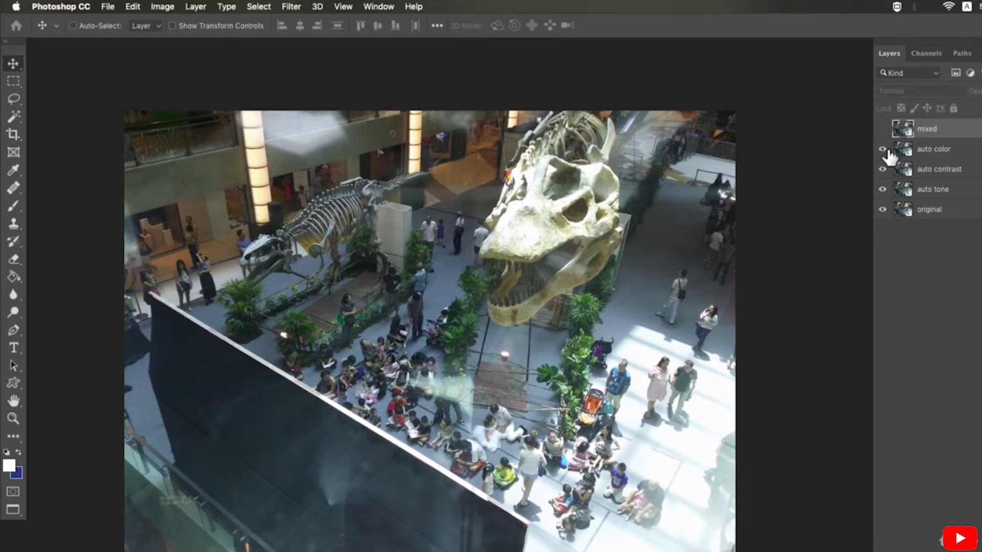
{"action": "left_click", "coordinate": [960, 189]}
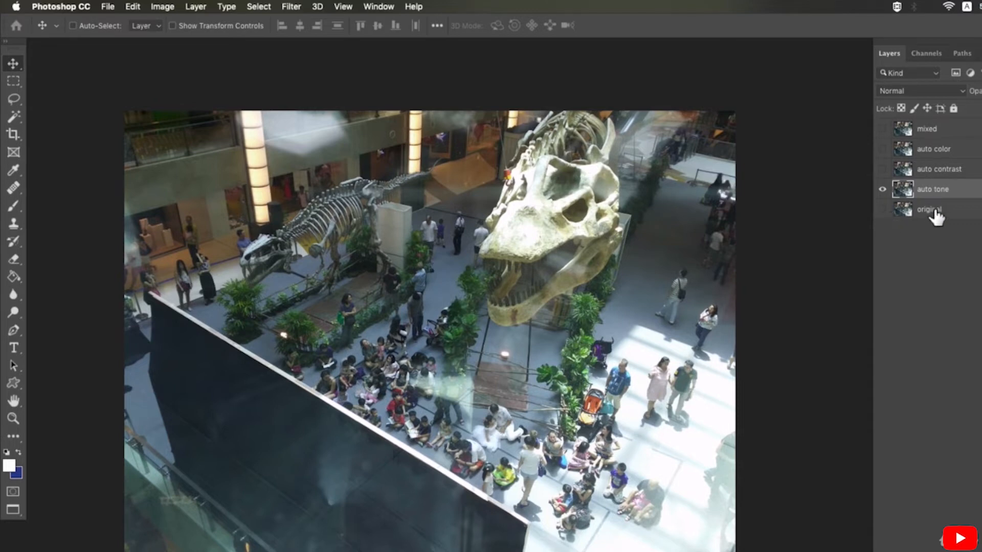
{"action": "left_click", "coordinate": [164, 6]}
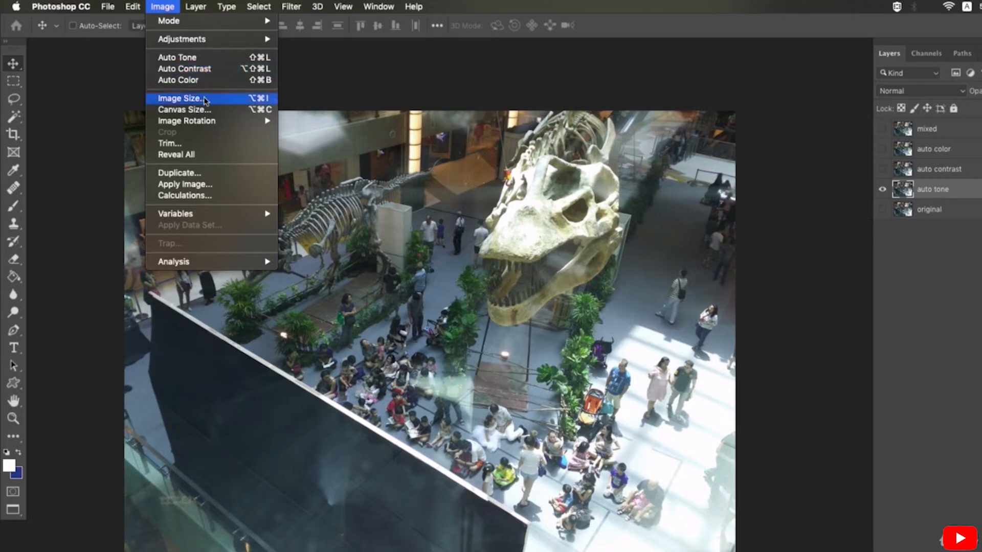
{"action": "left_click", "coordinate": [225, 59]}
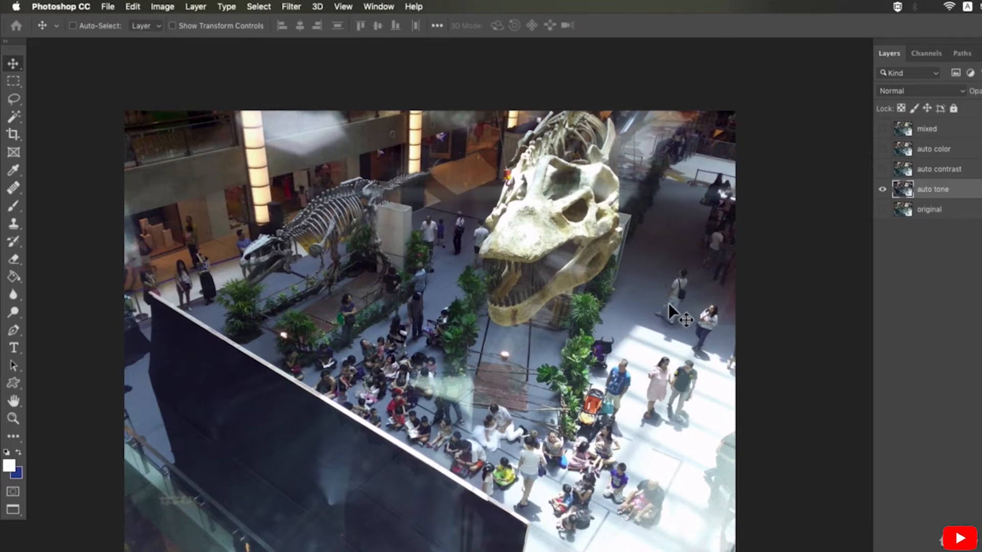
- Show only the auto contrast layer and apply the Auto Contrast correction to it
{"action": "left_click", "coordinate": [883, 170]}
{"action": "left_click", "coordinate": [883, 189]}
{"action": "left_click", "coordinate": [962, 175]}
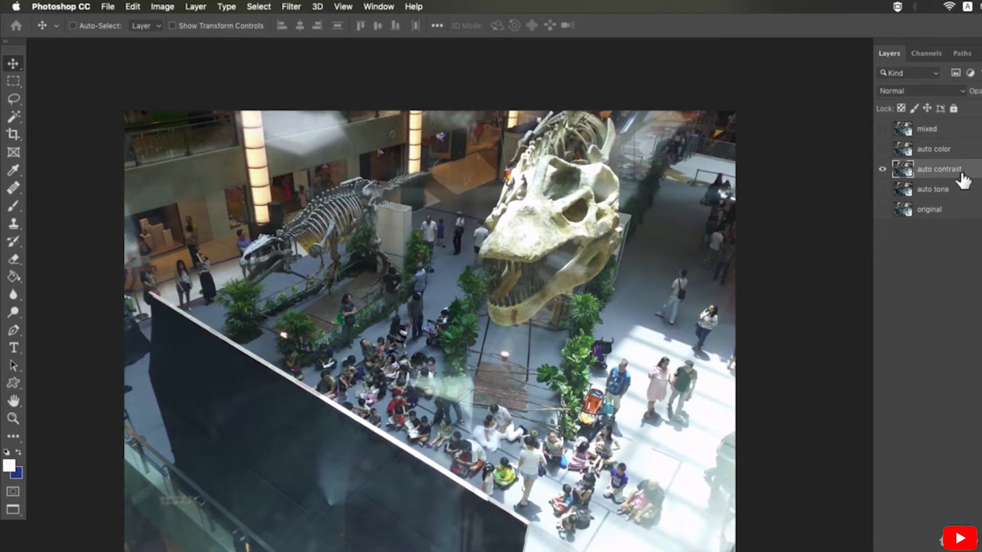
{"action": "left_click", "coordinate": [162, 6]}
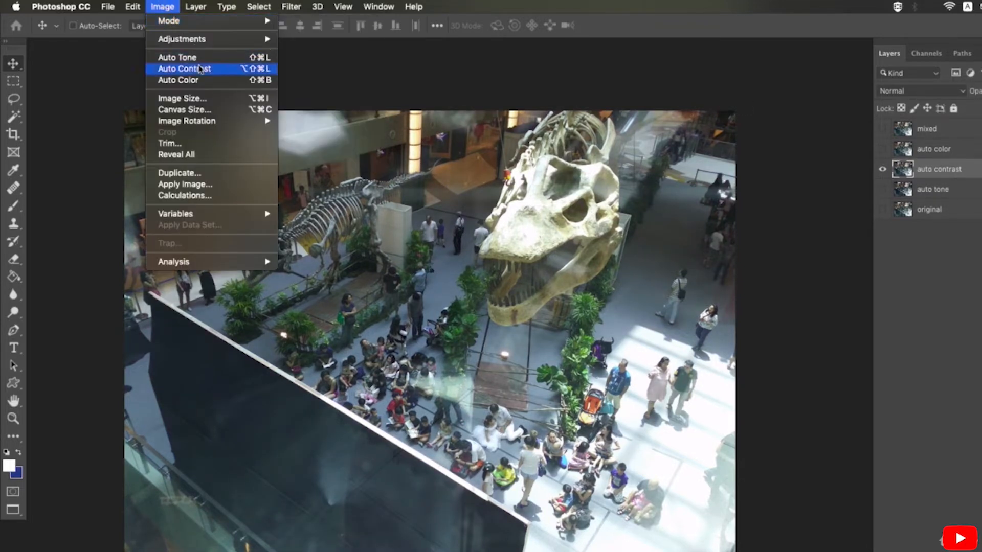
{"action": "left_click", "coordinate": [231, 70]}
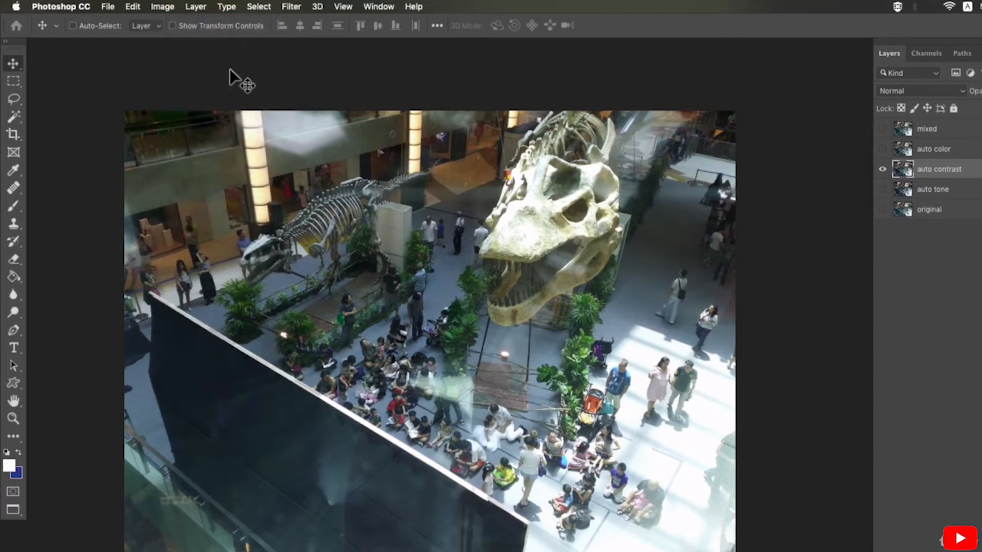
- Show only the auto color layer and apply the Auto Color correction to it
{"action": "left_click", "coordinate": [882, 149]}
{"action": "left_click", "coordinate": [882, 169]}
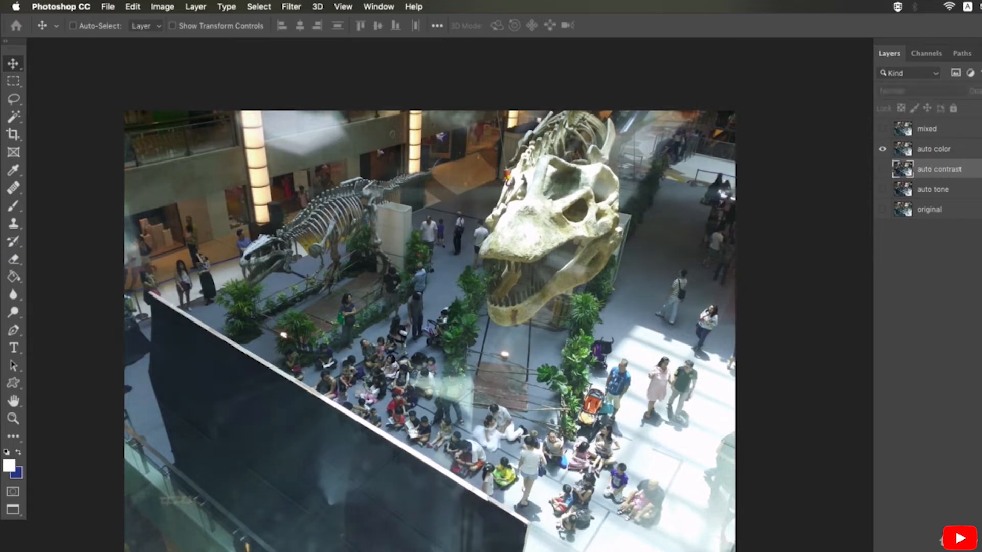
{"action": "left_click", "coordinate": [961, 148]}
{"action": "left_click", "coordinate": [162, 6]}
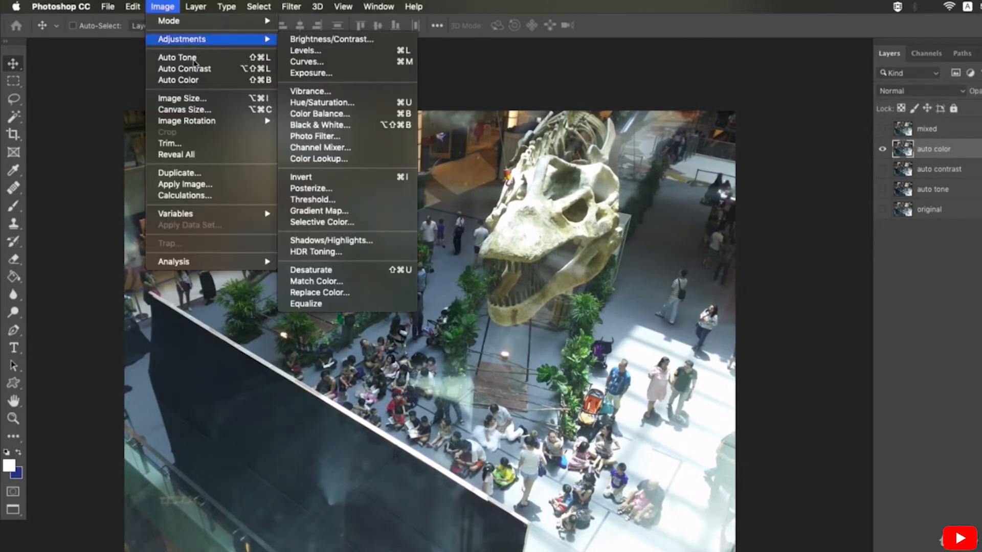
{"action": "left_click", "coordinate": [208, 81]}
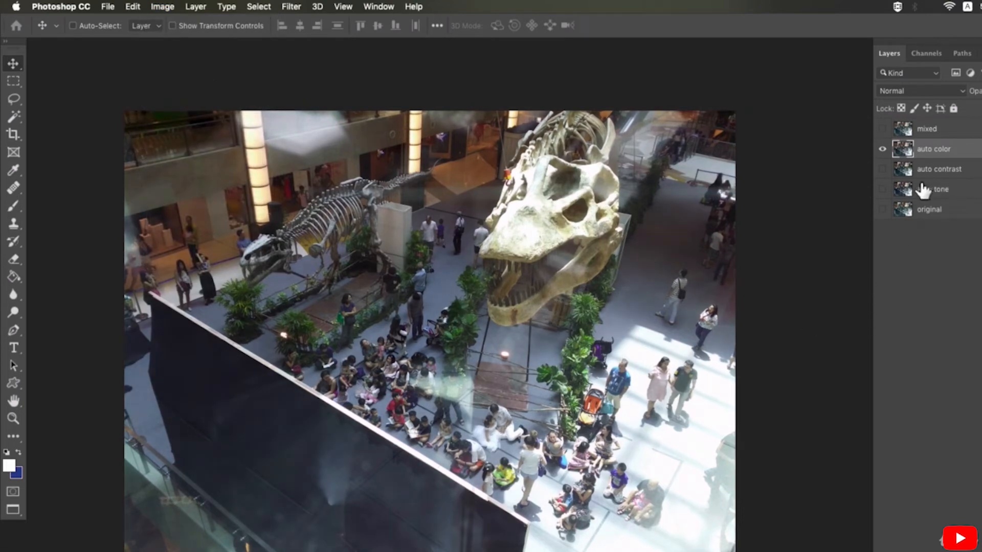
- Compare the auto color, auto contrast, auto tone and original versions by switching the layers' visibility
{"action": "left_click", "coordinate": [883, 149]}
{"action": "left_click", "coordinate": [883, 169]}
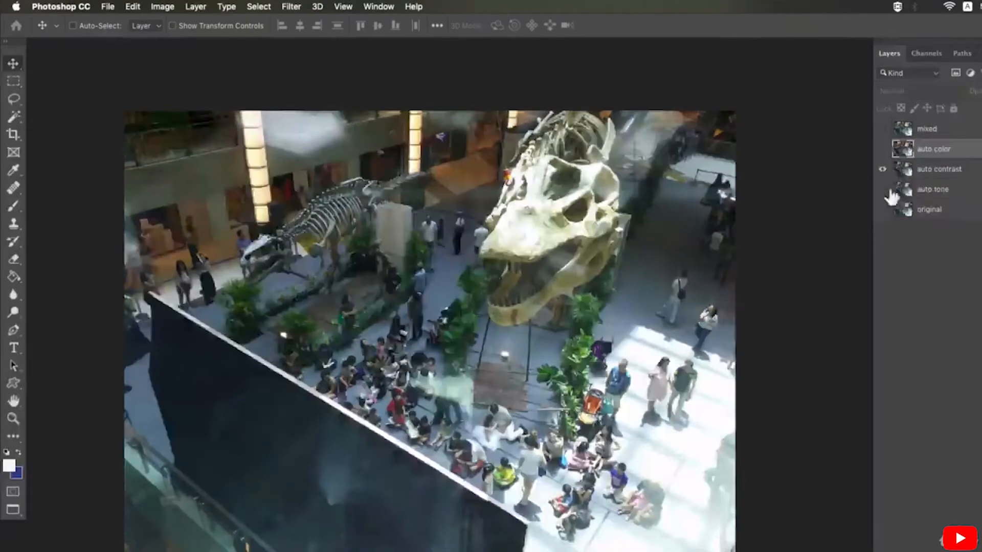
{"action": "left_click", "coordinate": [883, 190]}
{"action": "left_click", "coordinate": [883, 210]}
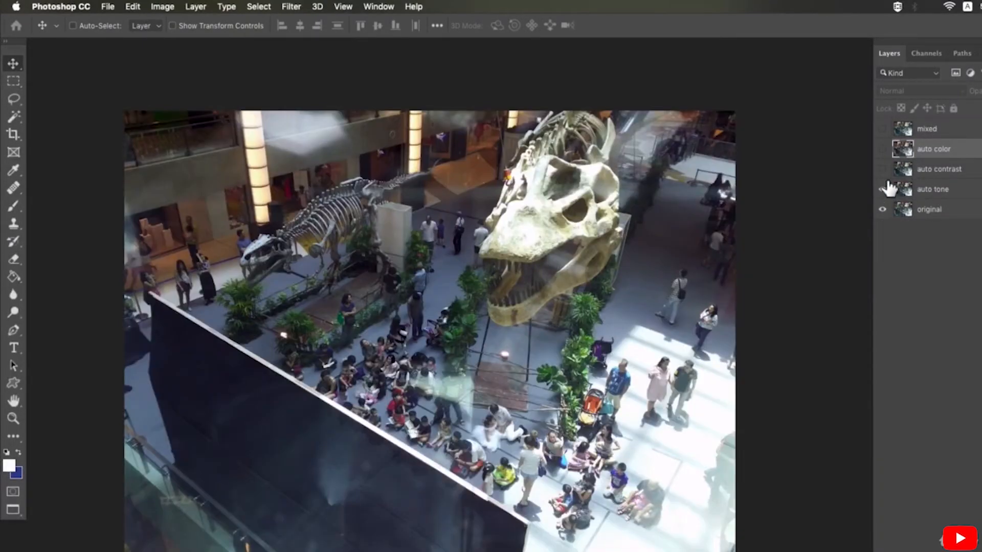
{"action": "left_click", "coordinate": [883, 150]}
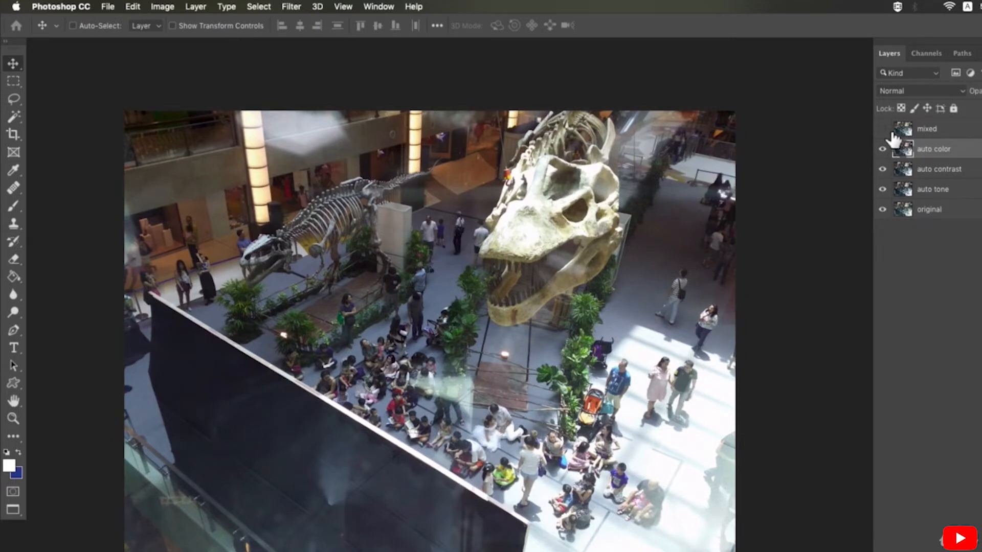
- Show the mixed layer and apply Auto Tone, Auto Contrast and Auto Color to it in succession
{"action": "left_click", "coordinate": [882, 129]}
{"action": "left_click", "coordinate": [941, 134]}
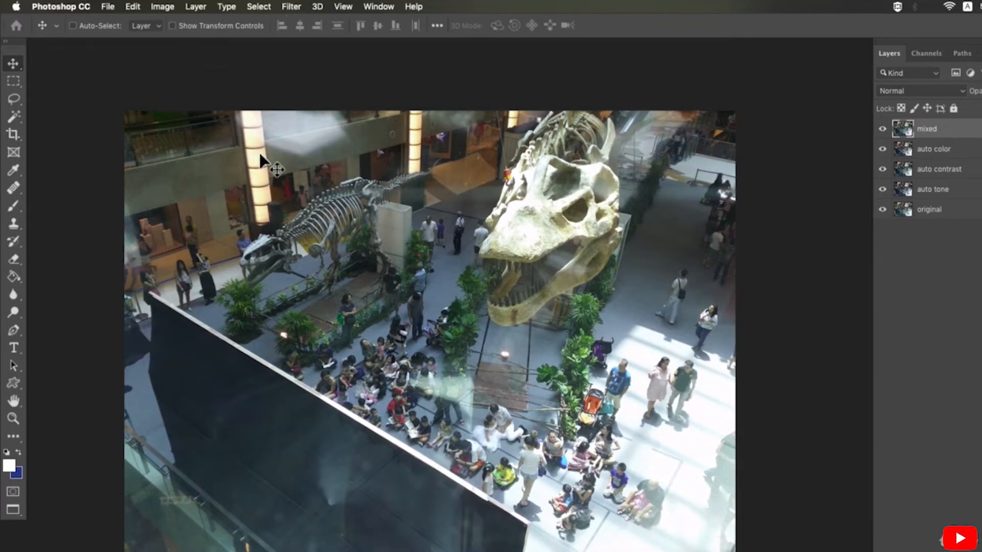
{"action": "left_click", "coordinate": [166, 7]}
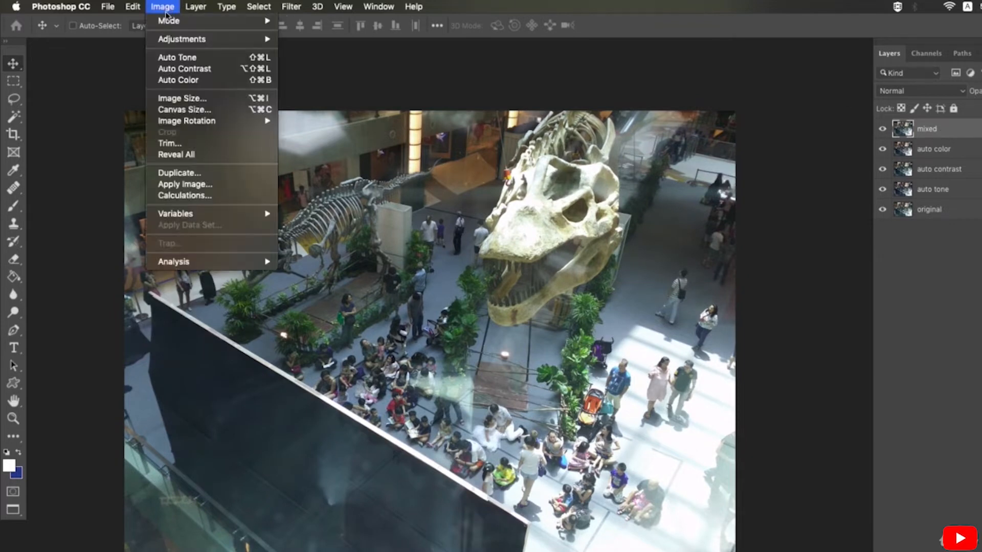
{"action": "left_click", "coordinate": [179, 58]}
{"action": "left_click", "coordinate": [163, 6]}
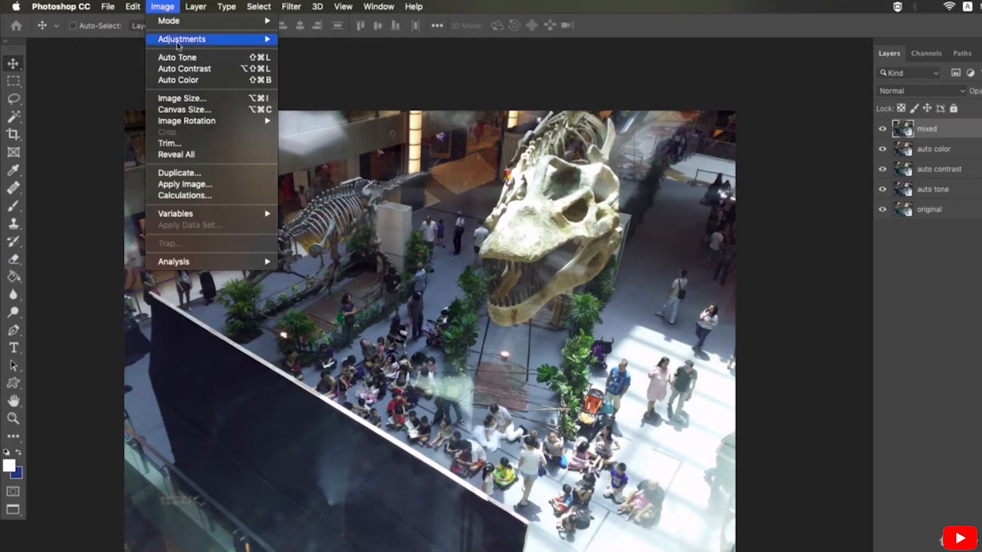
{"action": "left_click", "coordinate": [181, 69]}
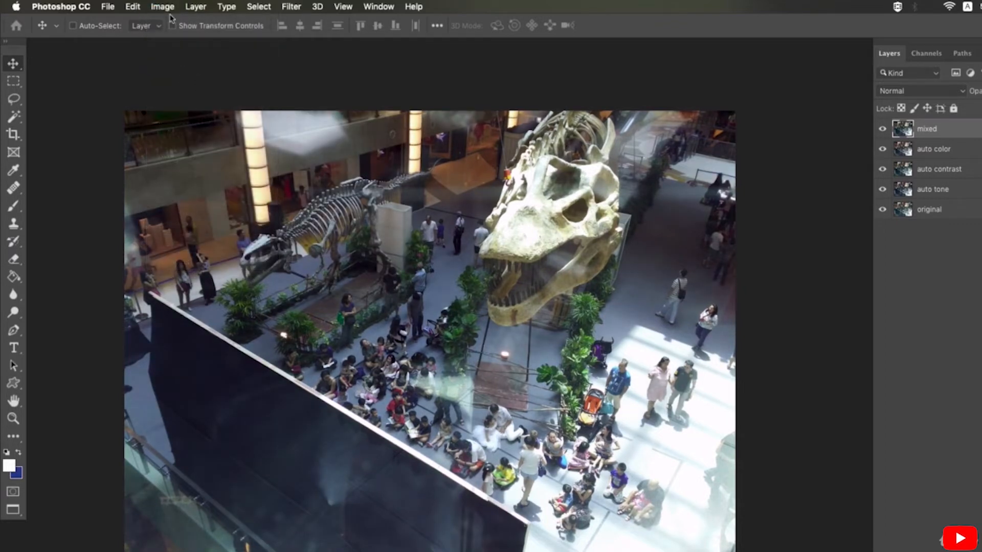
{"action": "left_click", "coordinate": [162, 7]}
{"action": "left_click", "coordinate": [191, 78]}
- Hide the mixed, auto color, auto contrast and auto tone layers to show only the original layer, and select that layer
{"action": "left_click", "coordinate": [492, 282], "text": "super"}
{"action": "left_click_drag", "start_coordinate": [488, 284], "coordinate": [533, 283]}
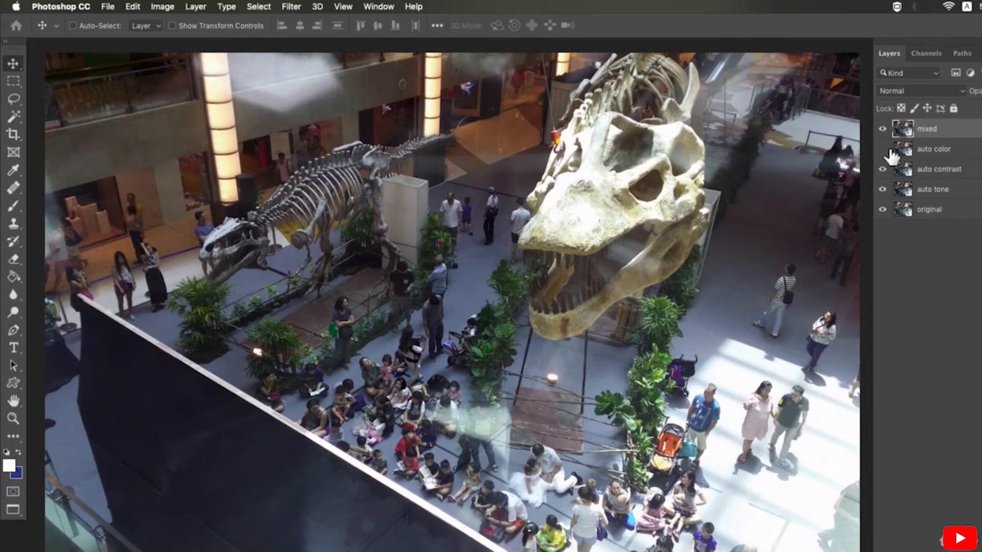
{"action": "left_click", "coordinate": [882, 128]}
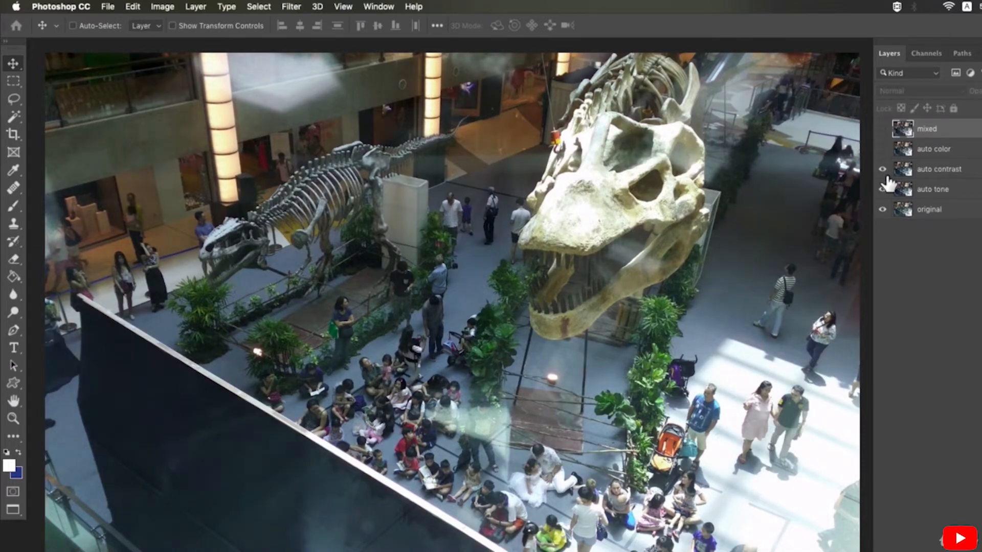
{"action": "left_click_drag", "start_coordinate": [882, 169], "coordinate": [882, 189]}
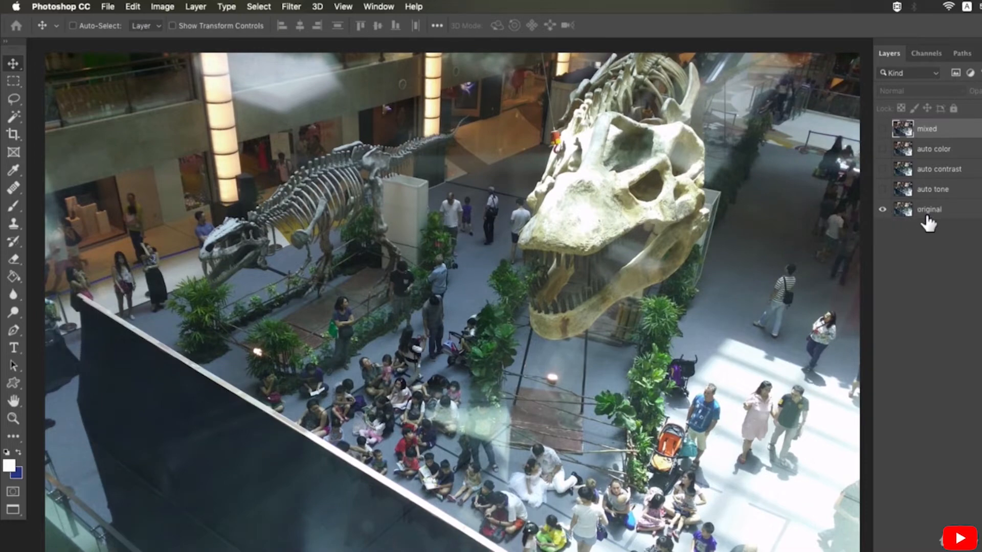
{"action": "left_click", "coordinate": [927, 218]}
- Compare the mixed, auto color, auto contrast and auto tone versions with the original by switching each layer's visibility
{"action": "left_click", "coordinate": [882, 129]}
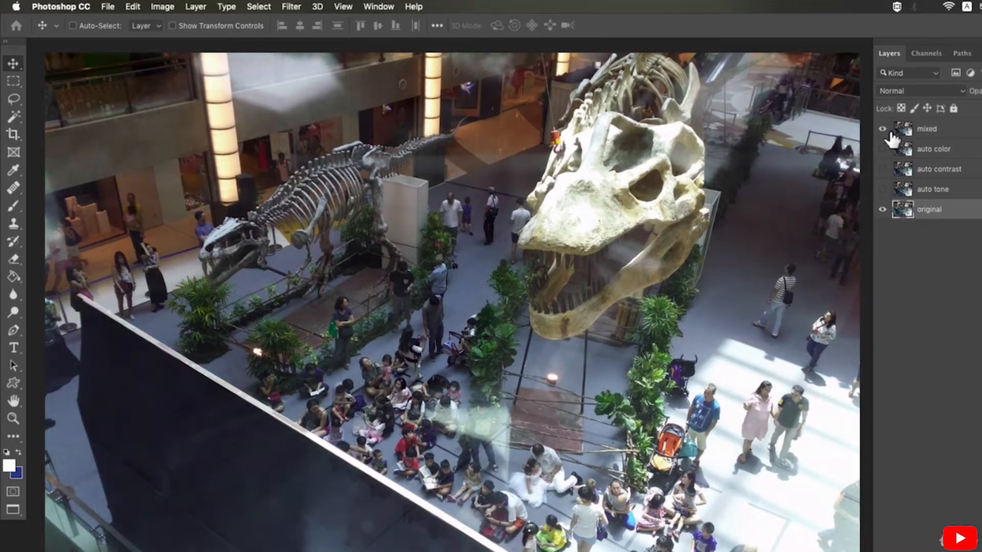
{"action": "left_click", "coordinate": [883, 129]}
{"action": "left_click", "coordinate": [883, 148]}
{"action": "left_click", "coordinate": [883, 169]}
{"action": "left_click", "coordinate": [883, 169]}
{"action": "left_click", "coordinate": [883, 189]}
{"action": "left_click", "coordinate": [883, 189]}
{"action": "left_click", "coordinate": [158, 6]}
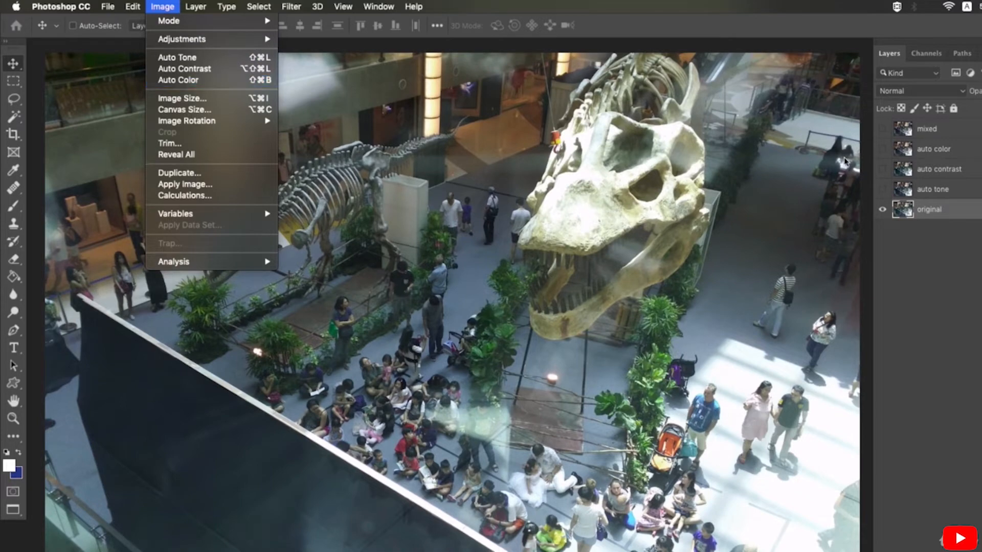
{"action": "left_click", "coordinate": [929, 191]}
{"action": "left_click", "coordinate": [883, 129]}
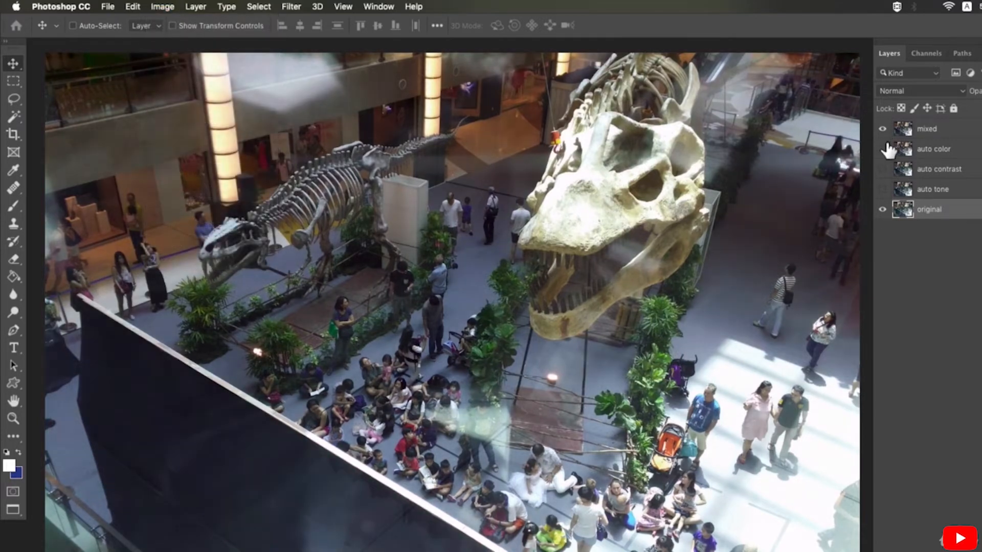
{"action": "left_click", "coordinate": [883, 129]}
{"action": "left_click", "coordinate": [882, 149]}
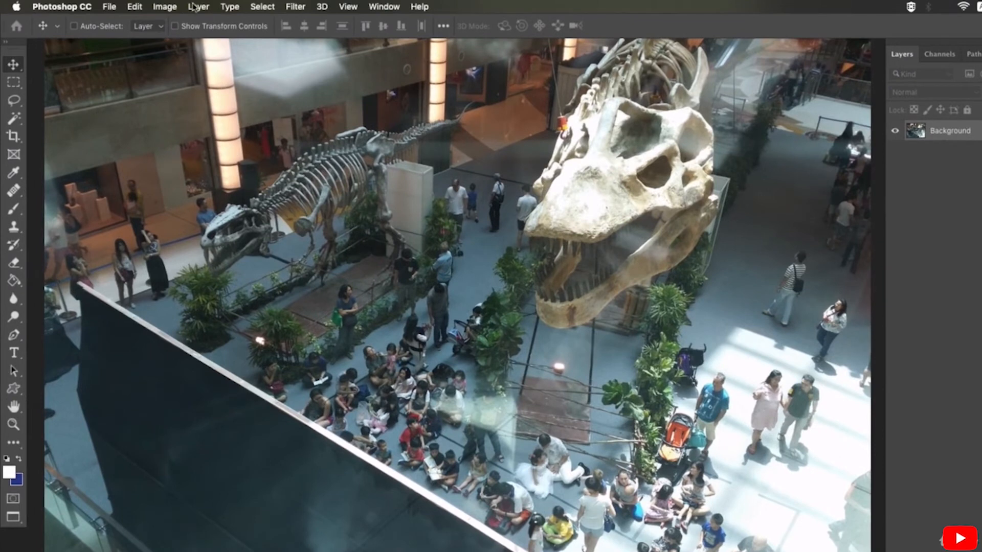
- Open the Brightness/Contrast adjustment for the Background photo and try brightness 15 with contrast 20
{"action": "left_click", "coordinate": [169, 7]}
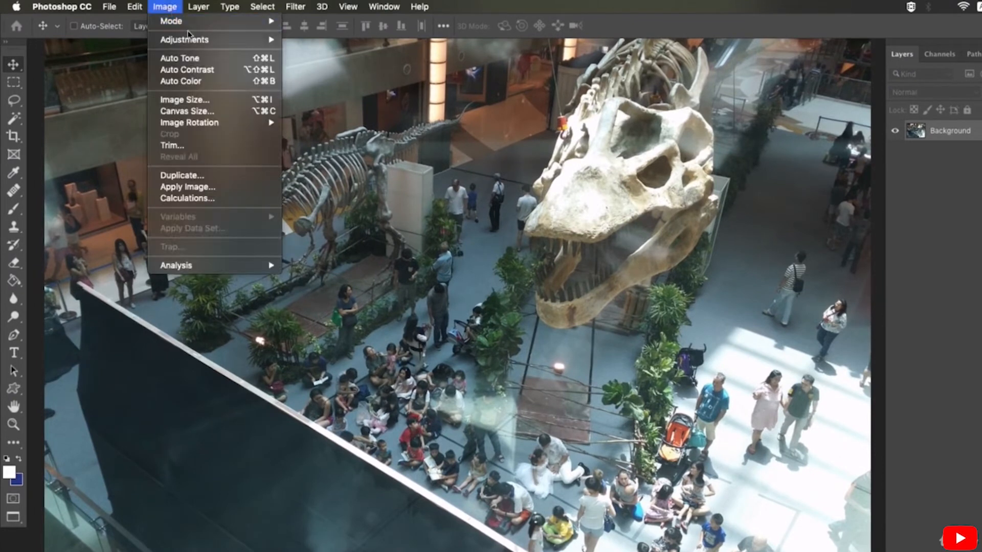
{"action": "mouse_move", "coordinate": [194, 41]}
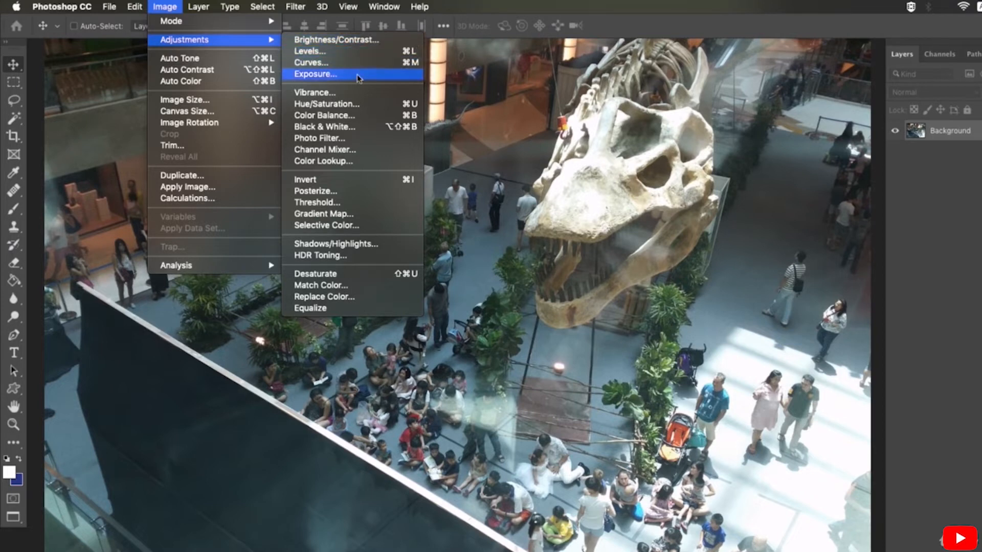
{"action": "left_click", "coordinate": [363, 43]}
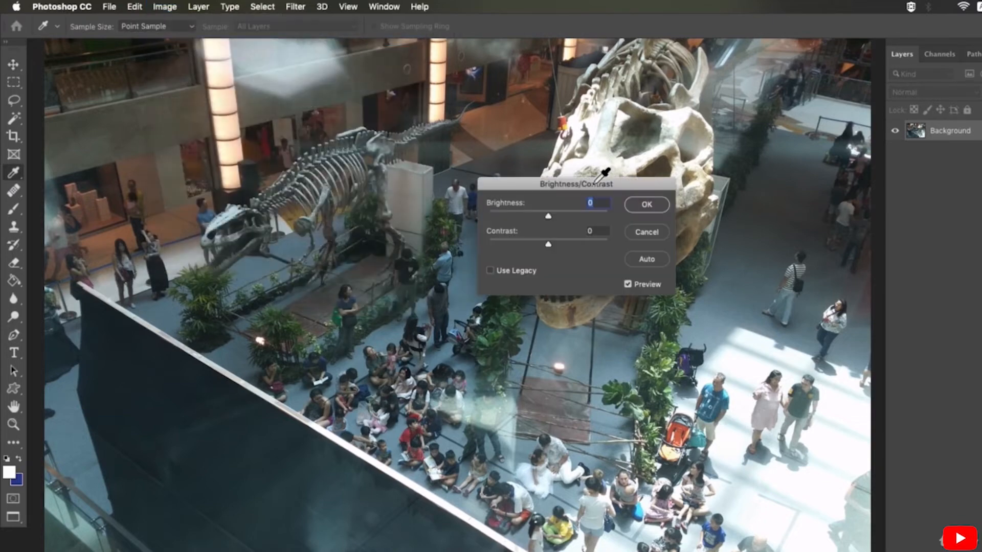
{"action": "left_click_drag", "start_coordinate": [589, 190], "coordinate": [392, 269]}
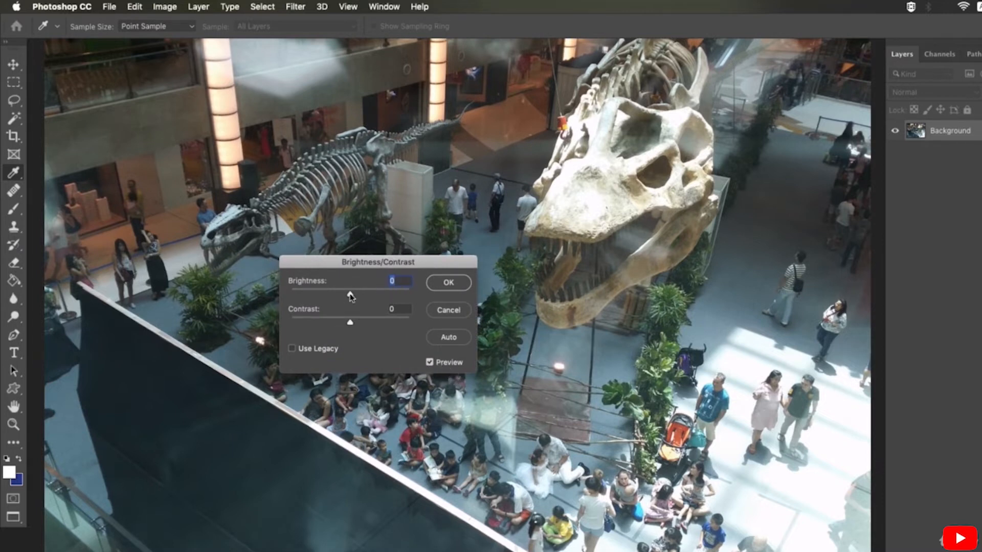
{"action": "mouse_move", "coordinate": [350, 296]}
{"action": "left_mouse_down"}
{"action": "mouse_move", "coordinate": [334, 296]}
{"action": "mouse_move", "coordinate": [379, 294]}
{"action": "mouse_move", "coordinate": [357, 292]}
{"action": "mouse_move", "coordinate": [369, 294]}
{"action": "left_mouse_up"}
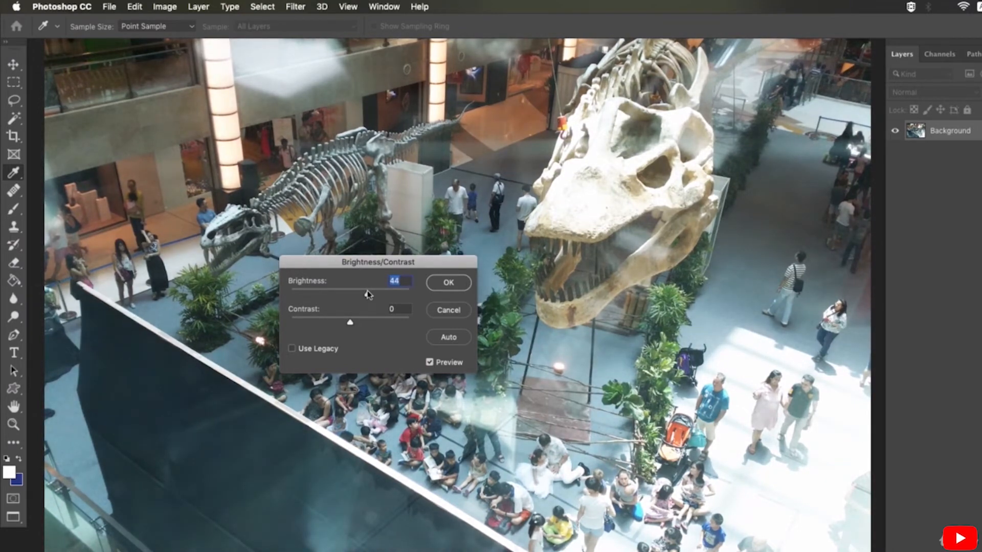
{"action": "left_click_drag", "start_coordinate": [367, 291], "coordinate": [362, 324]}
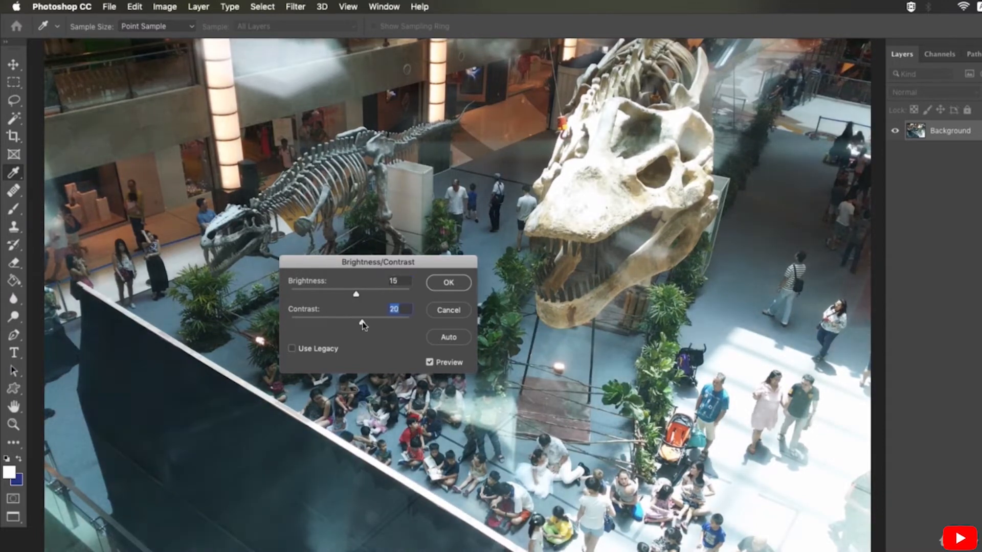
- Try the automatic Brightness/Contrast correction, compare it with the unadjusted photo, and set the brightness to -2
{"action": "left_click", "coordinate": [447, 338]}
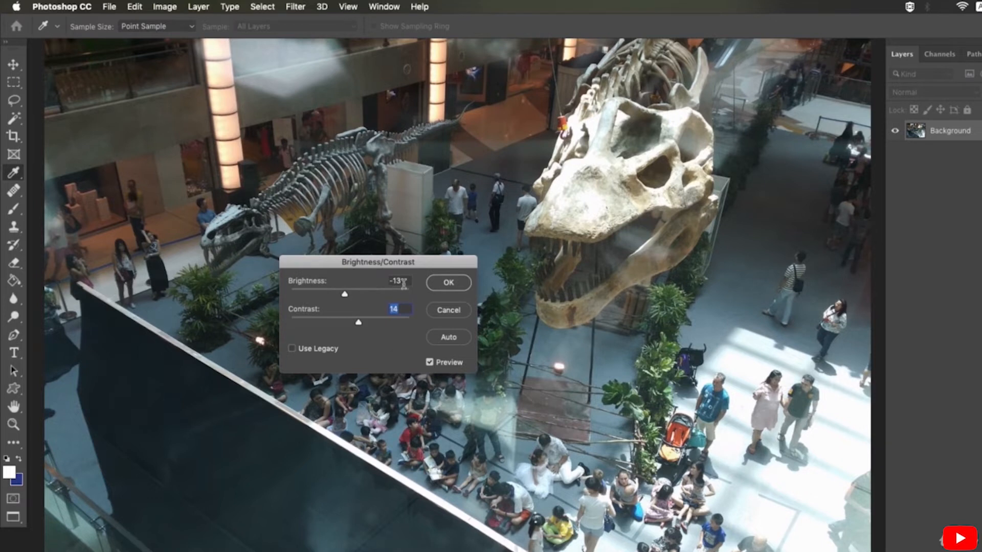
{"action": "left_click", "coordinate": [403, 309]}
{"action": "left_click", "coordinate": [430, 362]}
{"action": "left_click", "coordinate": [429, 363]}
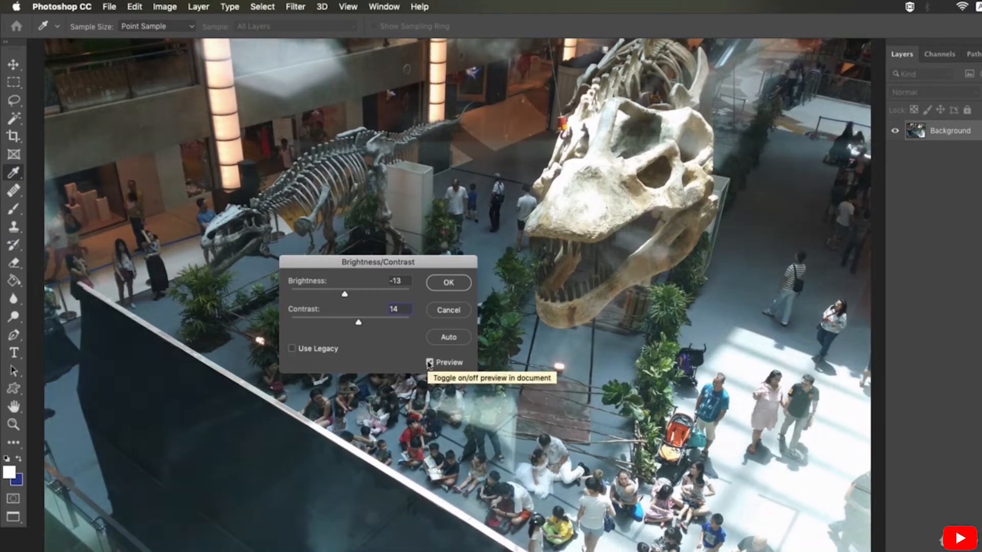
{"action": "left_click", "coordinate": [430, 362]}
{"action": "left_click", "coordinate": [429, 362]}
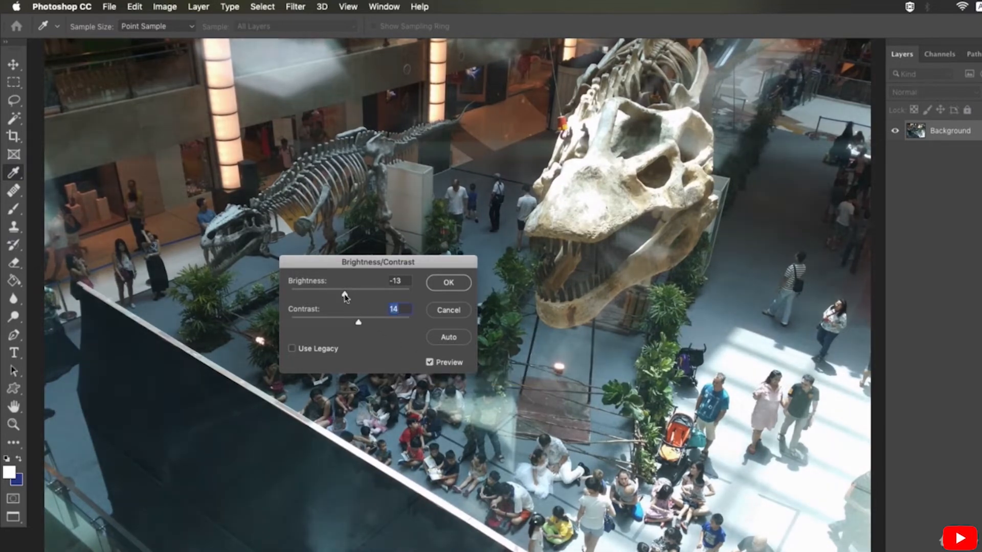
{"action": "left_click_drag", "start_coordinate": [345, 297], "coordinate": [351, 299]}
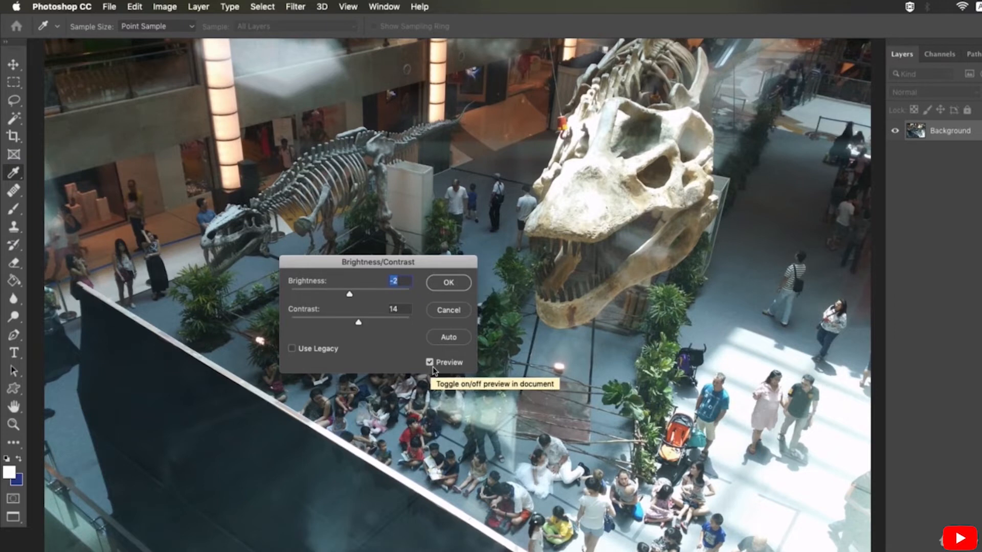
- Compare brightening with Use Legacy on (45, 40) and off (55, 21), and cancel the Brightness/Contrast adjustment
{"action": "left_click", "coordinate": [292, 349]}
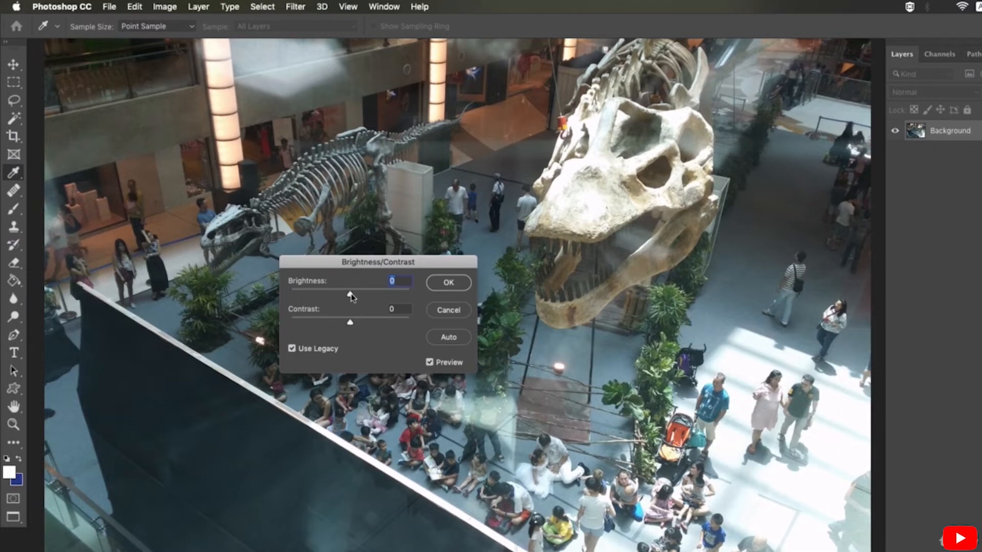
{"action": "left_click_drag", "start_coordinate": [352, 297], "coordinate": [378, 300]}
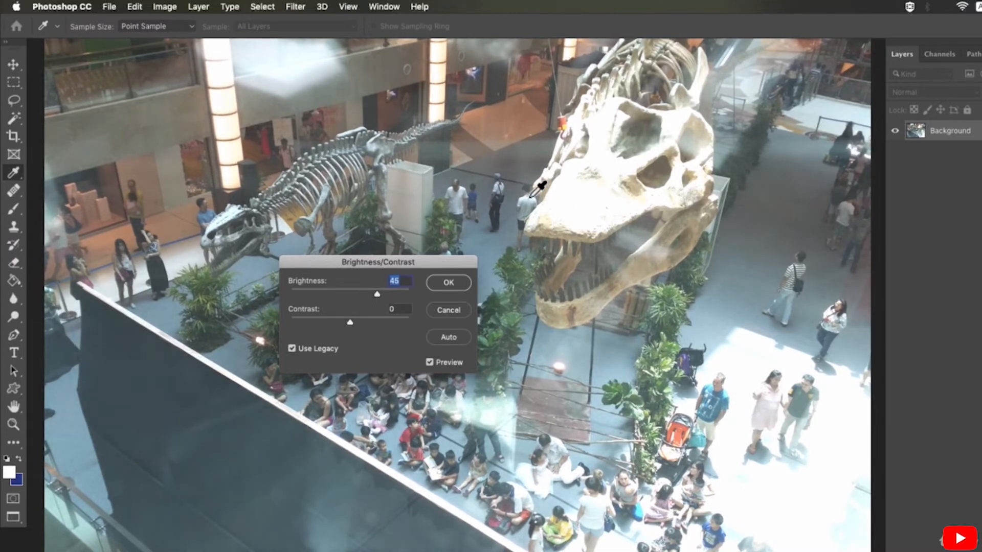
{"action": "left_click", "coordinate": [292, 350]}
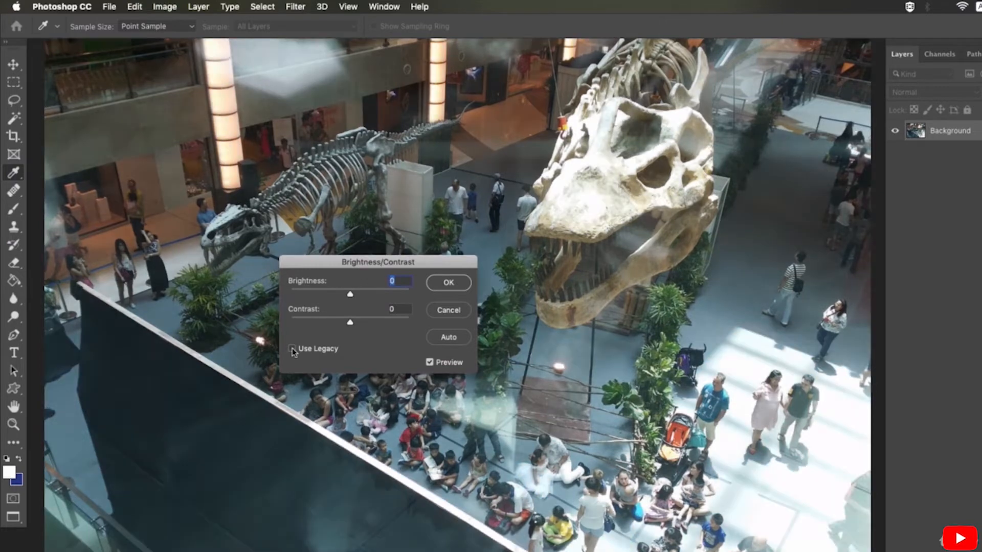
{"action": "mouse_move", "coordinate": [364, 296]}
{"action": "left_mouse_down"}
{"action": "mouse_move", "coordinate": [356, 298]}
{"action": "mouse_move", "coordinate": [372, 301]}
{"action": "left_mouse_up"}
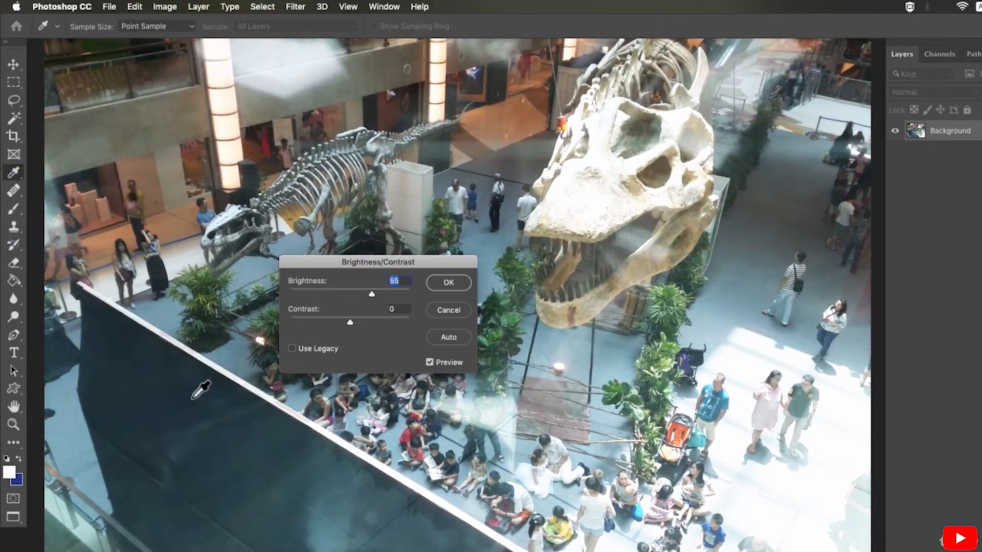
{"action": "left_click", "coordinate": [296, 347]}
{"action": "left_click_drag", "start_coordinate": [354, 296], "coordinate": [373, 297]}
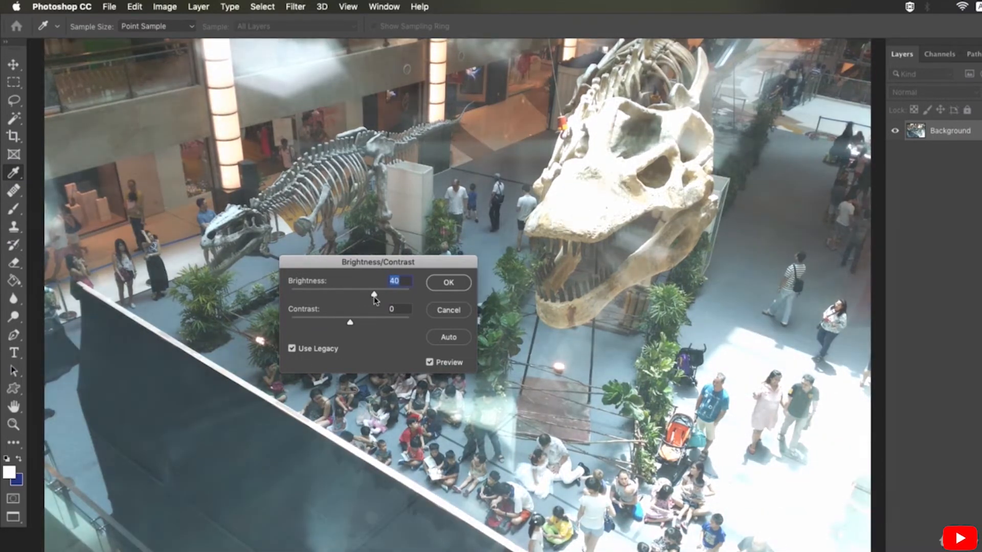
{"action": "left_click", "coordinate": [293, 350]}
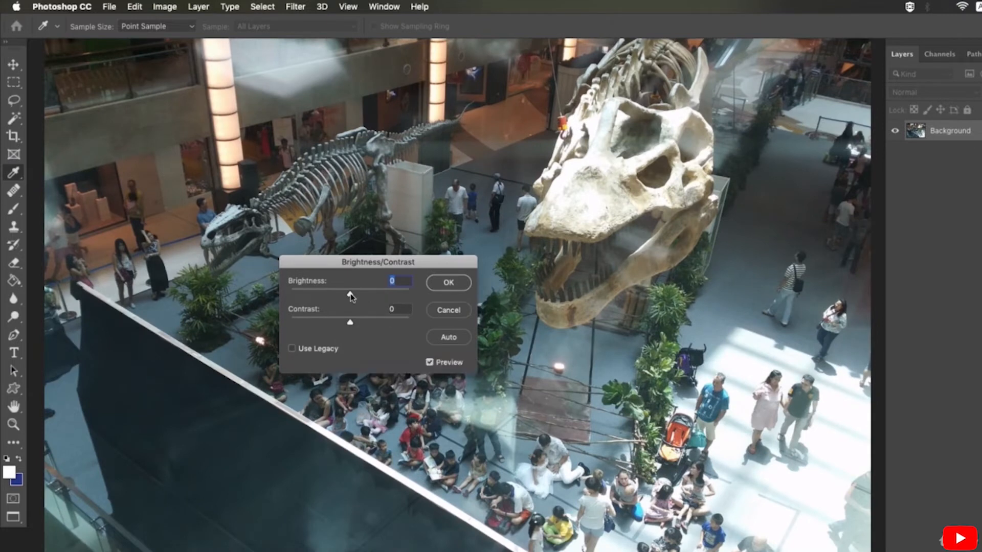
{"action": "left_click_drag", "start_coordinate": [351, 297], "coordinate": [357, 296]}
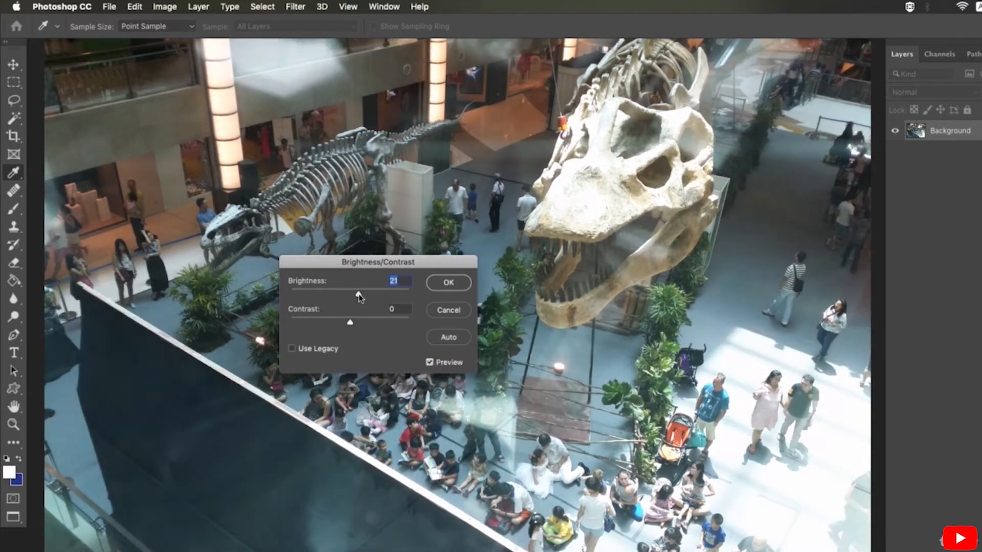
{"action": "left_click", "coordinate": [438, 311]}
{"action": "key", "text": "v"}
- Open the Levels adjustment for the Background photo, try the input sliders and set the midtone input level to 0.96
{"action": "left_click", "coordinate": [165, 6]}
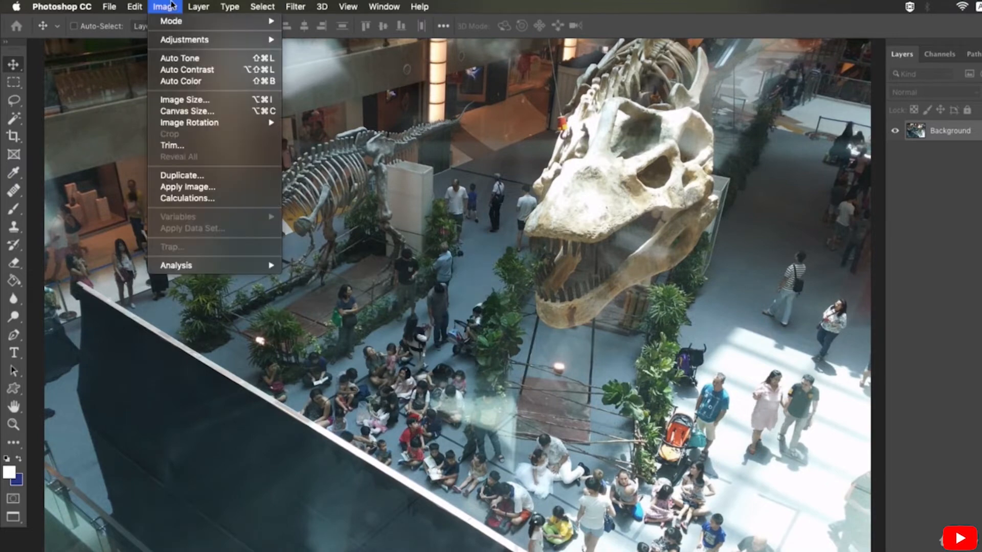
{"action": "mouse_move", "coordinate": [184, 39]}
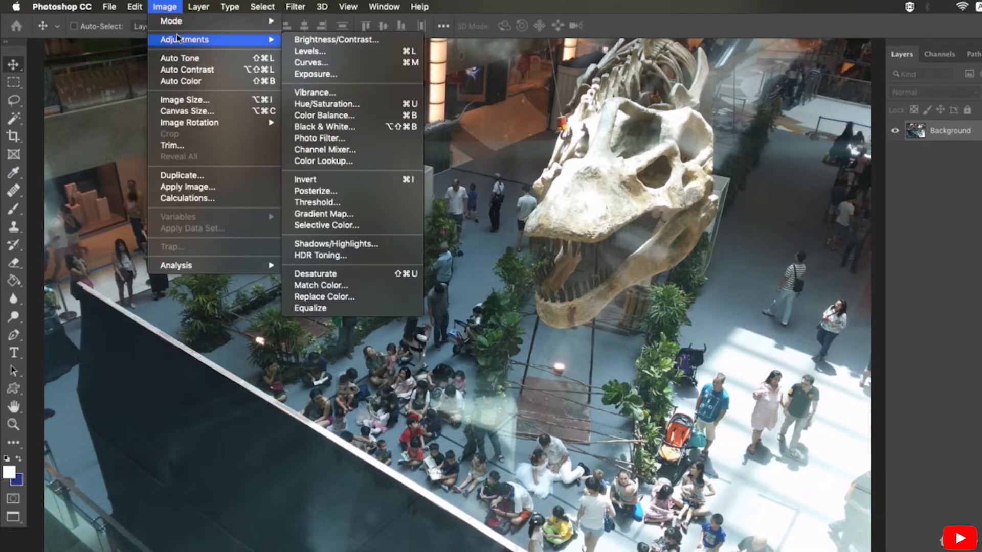
{"action": "left_click", "coordinate": [333, 53]}
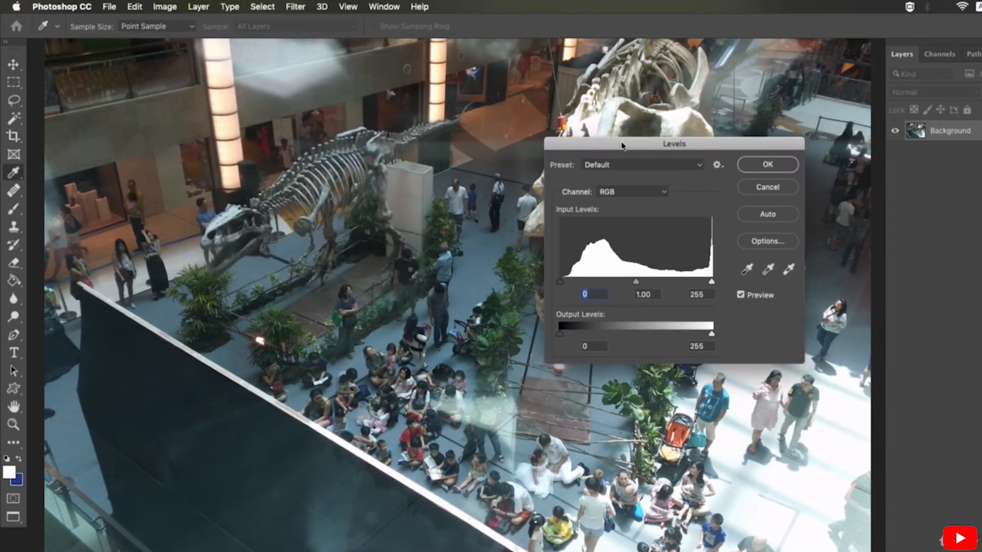
{"action": "left_click_drag", "start_coordinate": [622, 146], "coordinate": [306, 254]}
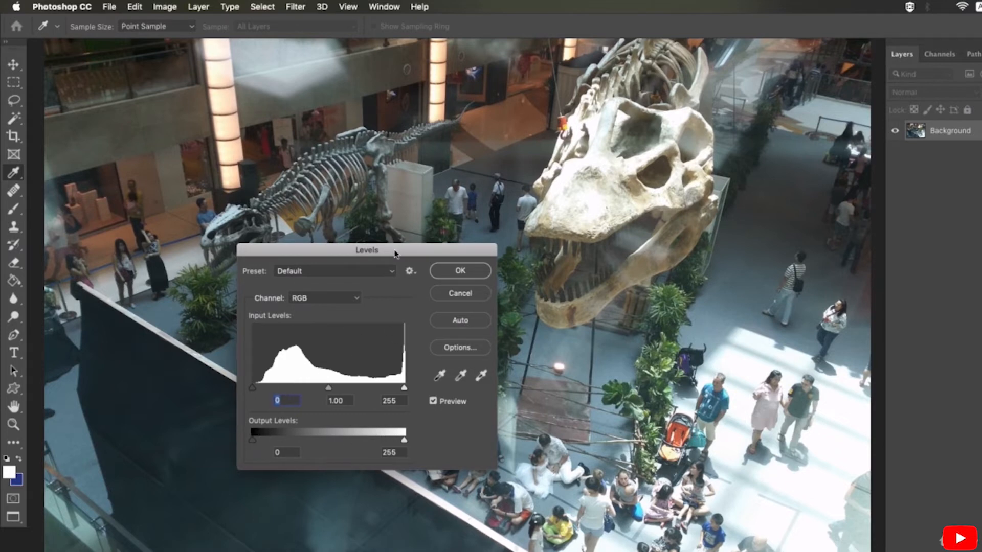
{"action": "left_click_drag", "start_coordinate": [398, 256], "coordinate": [397, 234]}
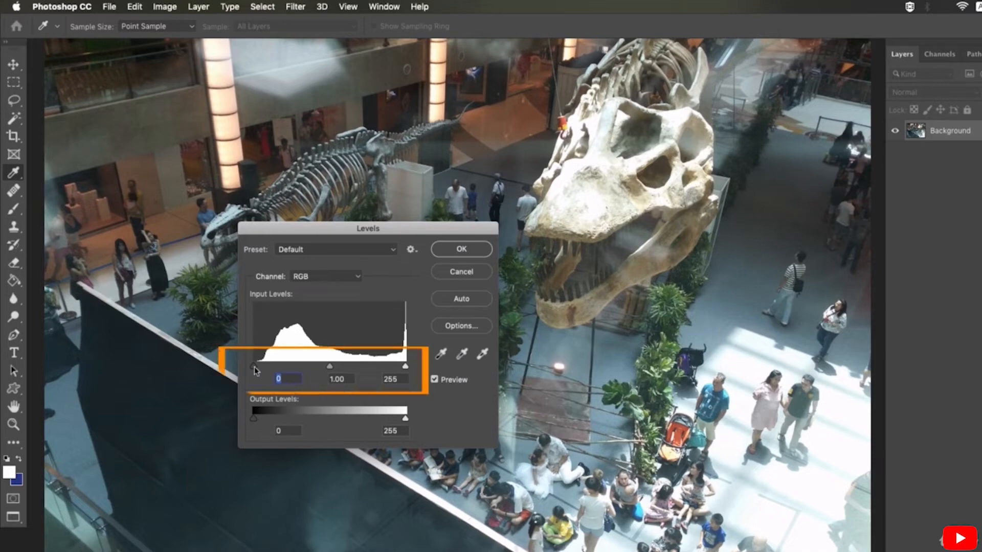
{"action": "mouse_move", "coordinate": [254, 368]}
{"action": "left_mouse_down"}
{"action": "mouse_move", "coordinate": [265, 369]}
{"action": "mouse_move", "coordinate": [252, 368]}
{"action": "left_mouse_up"}
{"action": "left_click_drag", "start_coordinate": [332, 368], "coordinate": [331, 368]}
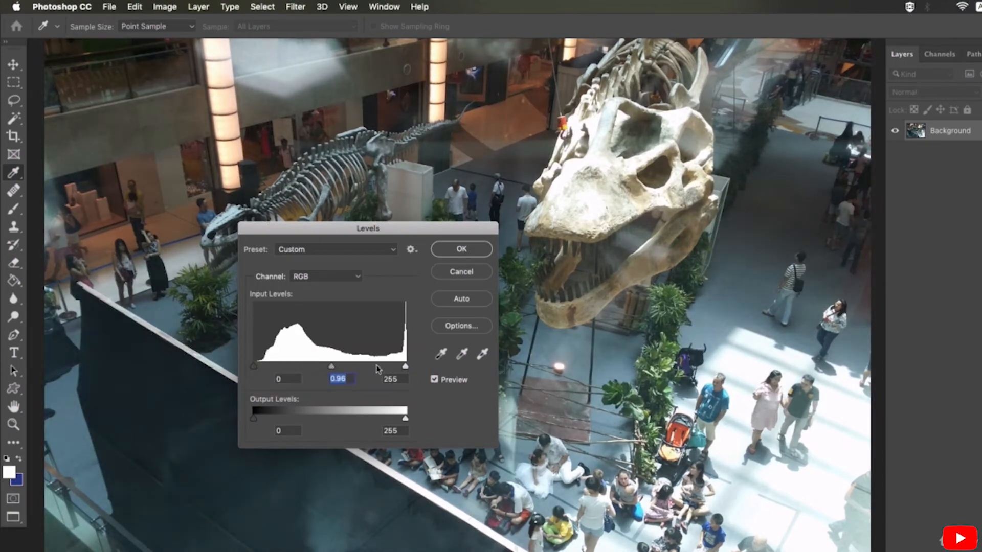
{"action": "mouse_move", "coordinate": [406, 367]}
{"action": "left_mouse_down"}
{"action": "mouse_move", "coordinate": [392, 367]}
{"action": "mouse_move", "coordinate": [405, 368]}
{"action": "left_mouse_up"}
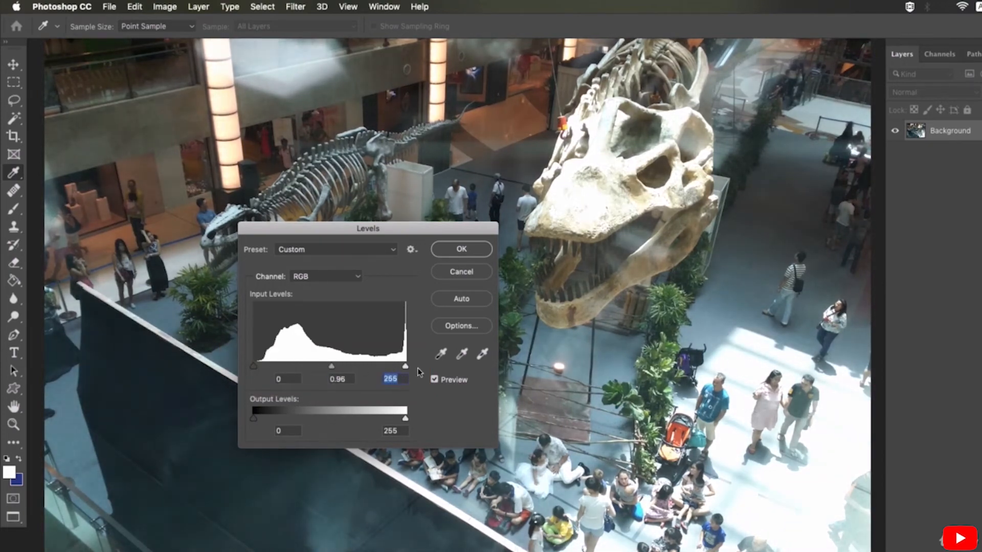
{"action": "mouse_move", "coordinate": [259, 369]}
{"action": "left_mouse_down"}
{"action": "mouse_move", "coordinate": [323, 369]}
{"action": "mouse_move", "coordinate": [254, 367]}
{"action": "left_mouse_up"}
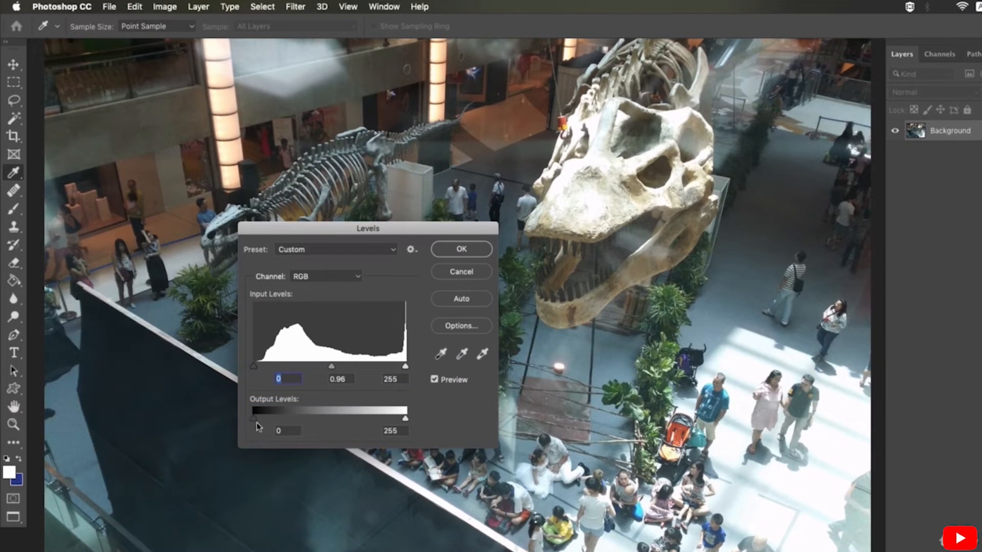
- Set the white output level to 218 and the midtone input level to 1.06 in Levels
{"action": "left_click", "coordinate": [396, 430]}
{"action": "left_click", "coordinate": [284, 431]}
{"action": "mouse_move", "coordinate": [254, 419]}
{"action": "left_mouse_down"}
{"action": "mouse_move", "coordinate": [279, 422]}
{"action": "mouse_move", "coordinate": [253, 419]}
{"action": "left_mouse_up"}
{"action": "left_click_drag", "start_coordinate": [405, 418], "coordinate": [383, 421]}
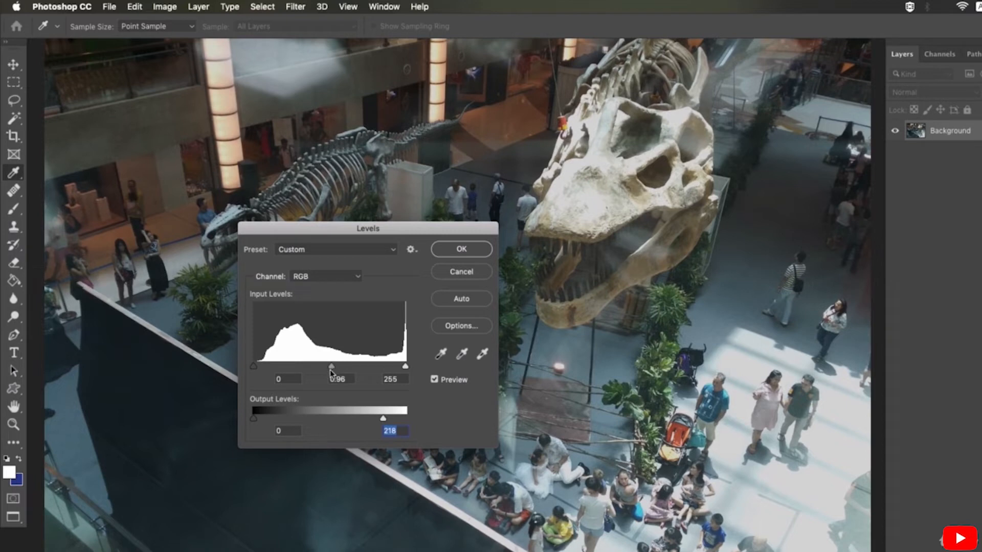
{"action": "mouse_move", "coordinate": [332, 366]}
{"action": "left_mouse_down"}
{"action": "mouse_move", "coordinate": [319, 369]}
{"action": "mouse_move", "coordinate": [326, 367]}
{"action": "left_mouse_up"}
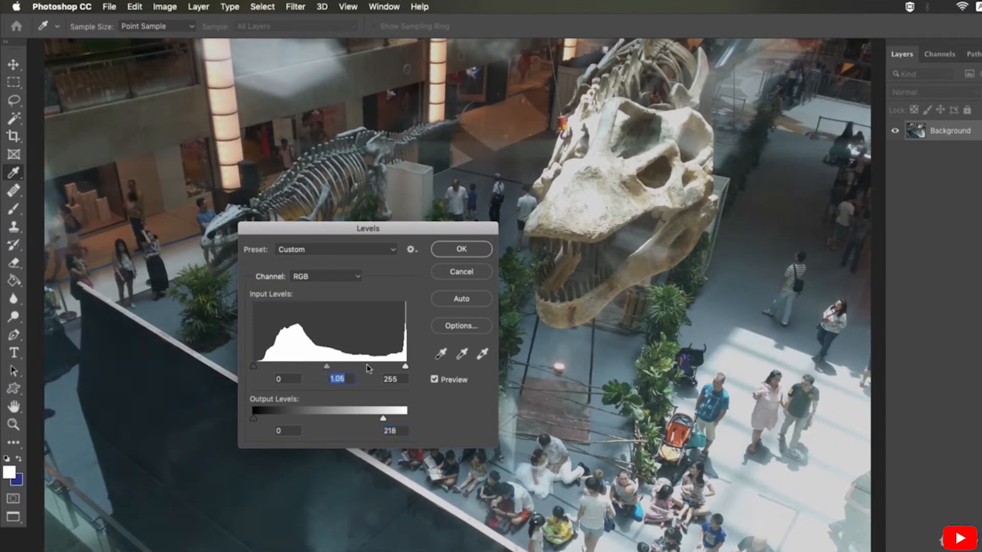
- Check the Levels preview against the unadjusted photo and use the automatic Levels correction
{"action": "left_click", "coordinate": [434, 380]}
{"action": "left_click", "coordinate": [455, 303]}
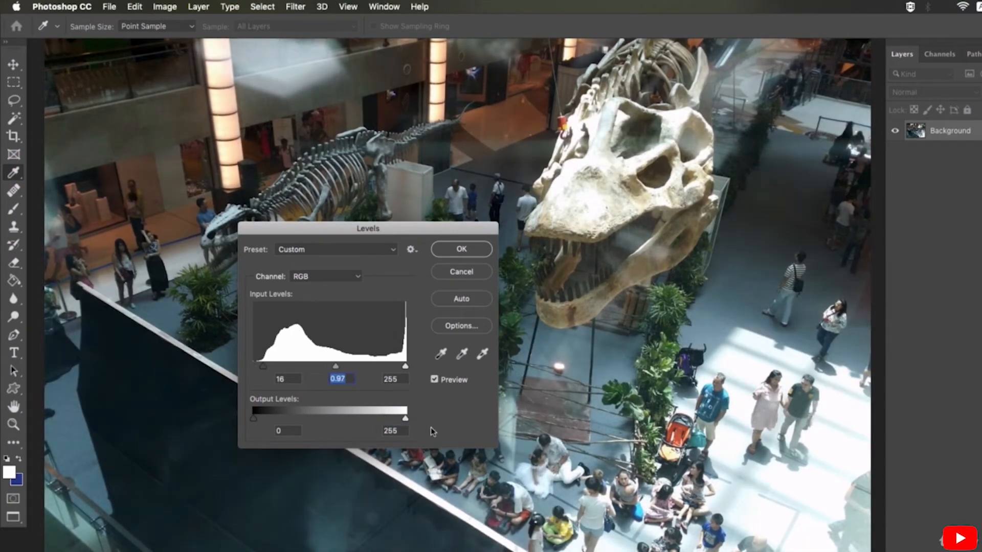
- Compare the automatic Levels correction with the unadjusted dinosaur photo and cancel the Levels adjustment
{"action": "left_click", "coordinate": [435, 380]}
{"action": "left_click", "coordinate": [434, 379]}
{"action": "left_click_drag", "start_coordinate": [491, 228], "coordinate": [388, 272]}
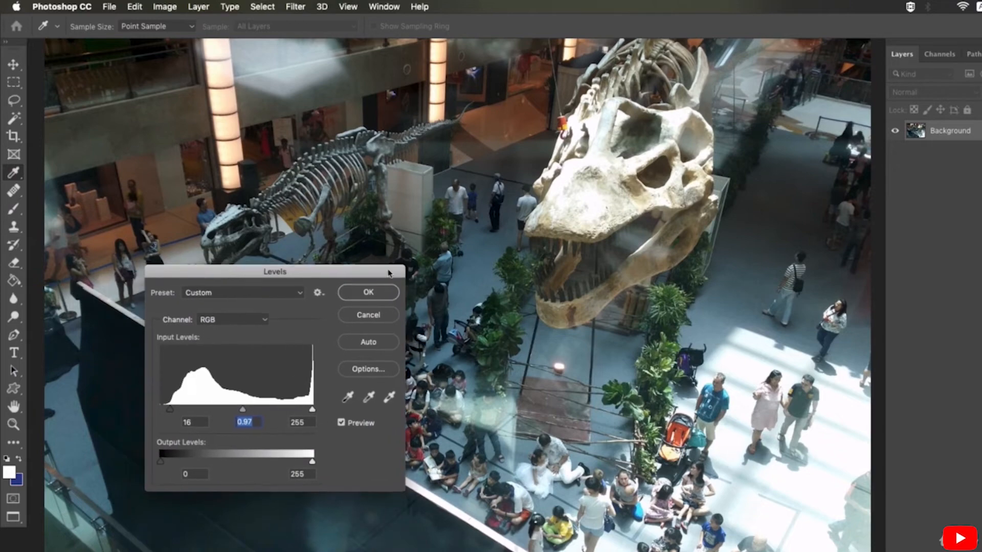
{"action": "left_click", "coordinate": [340, 422]}
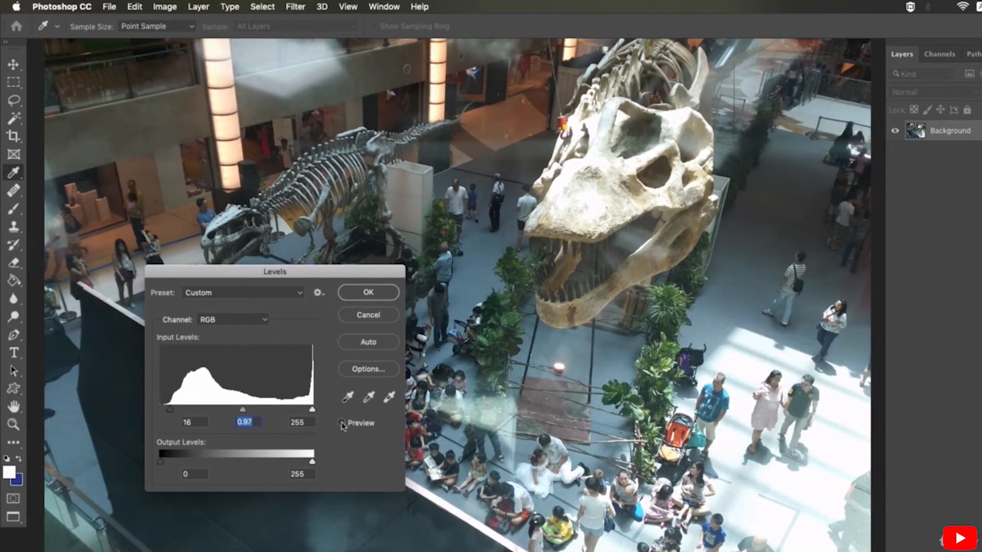
{"action": "left_click", "coordinate": [341, 424]}
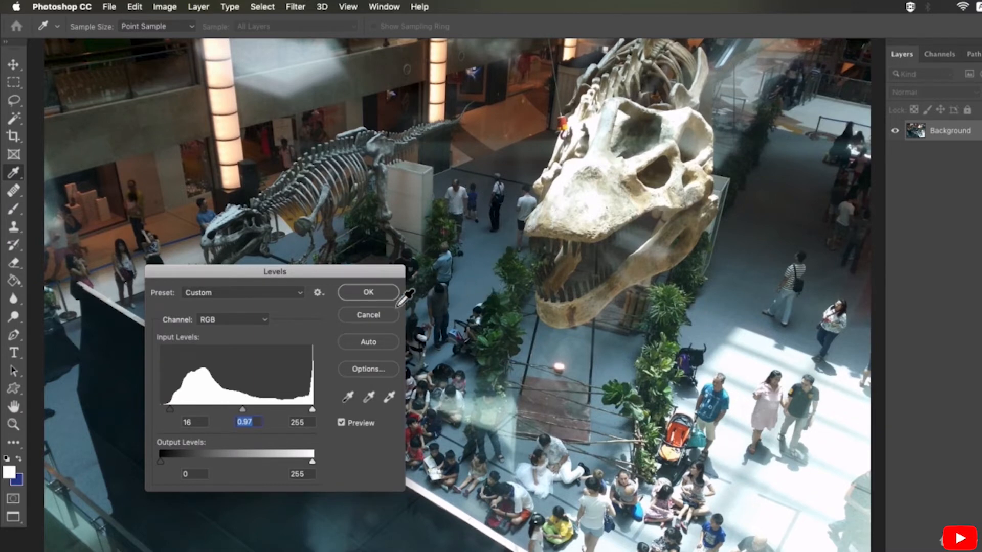
{"action": "left_click", "coordinate": [373, 315]}
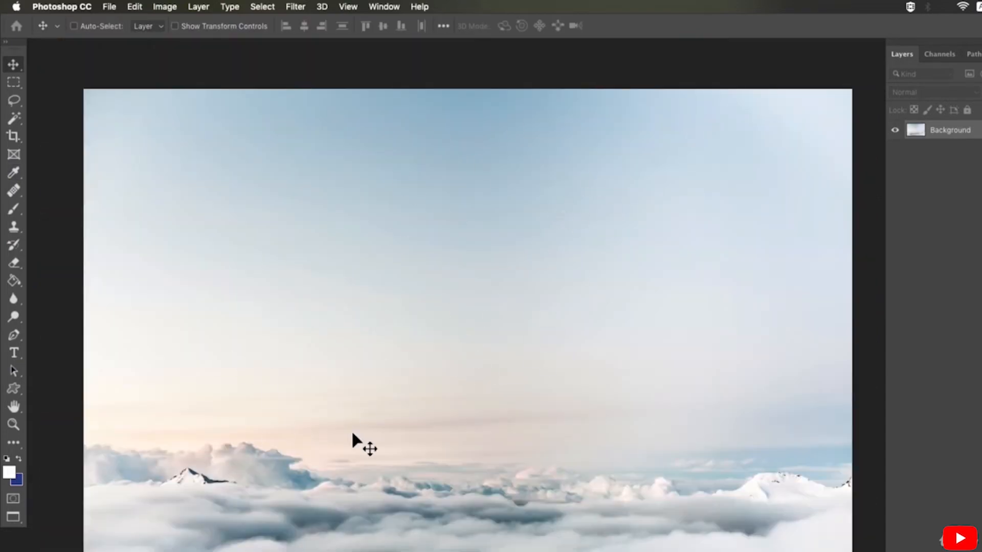
- Examine the Levels histogram of the bright cloud photo and close the adjustment without changes
{"action": "left_click", "coordinate": [164, 6]}
{"action": "mouse_move", "coordinate": [179, 41]}
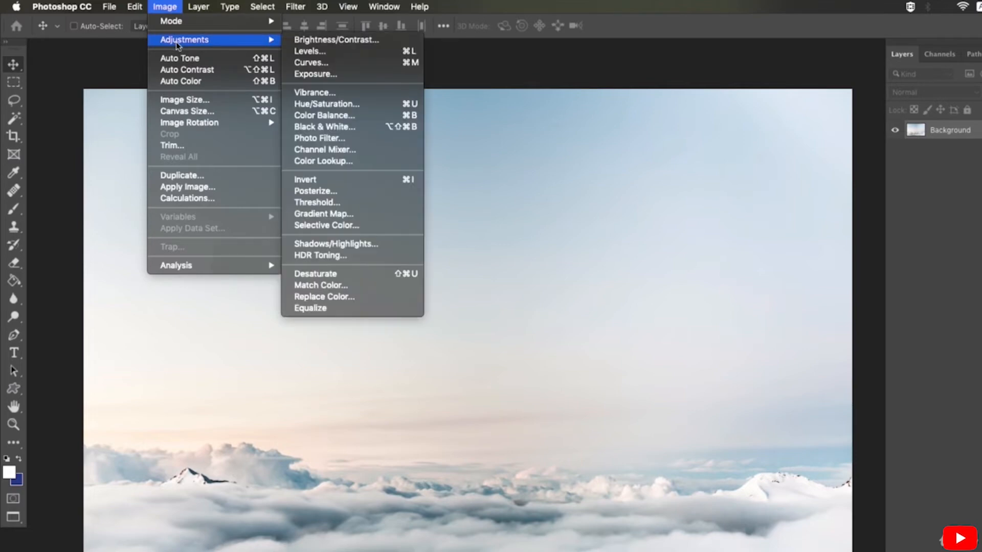
{"action": "left_click", "coordinate": [337, 52]}
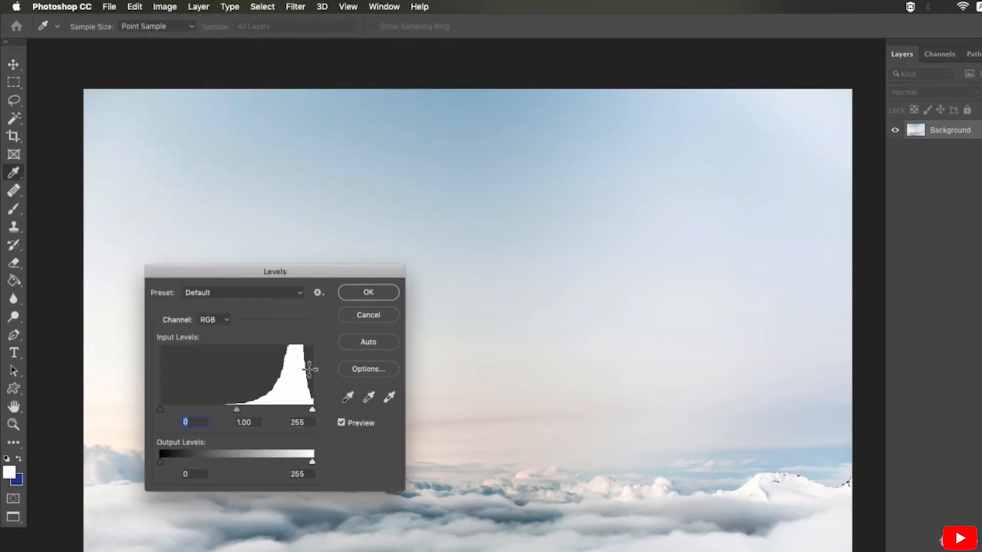
{"action": "left_click", "coordinate": [368, 315]}
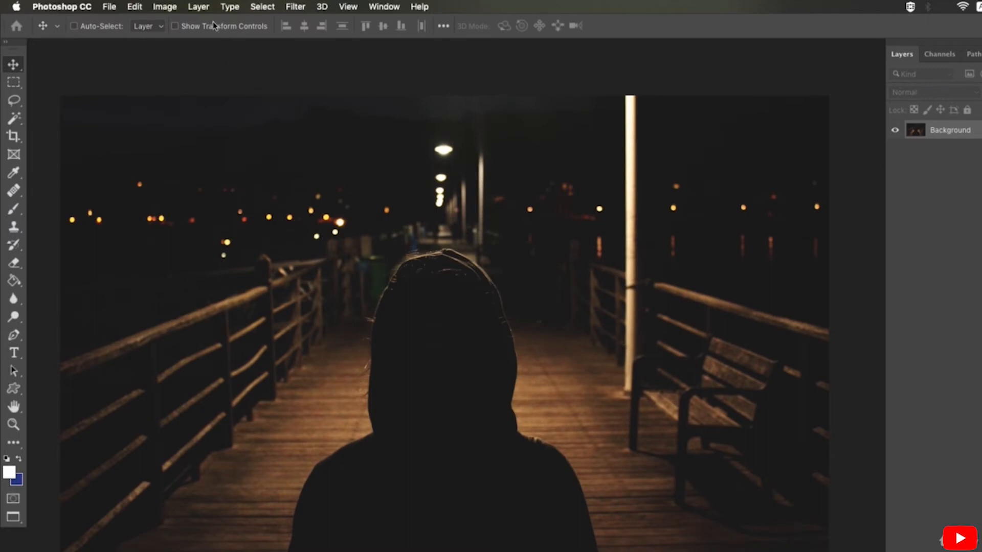
- Examine the Levels histogram of the dark pier photo, try black input 2 and midtone 0.88, and cancel the adjustment
{"action": "left_click", "coordinate": [167, 7]}
{"action": "mouse_move", "coordinate": [171, 40]}
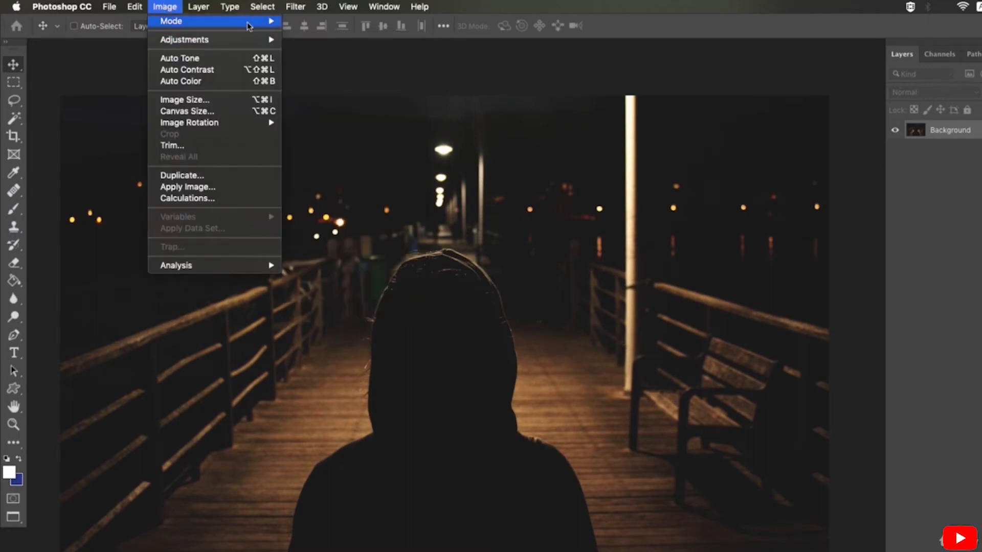
{"action": "left_click", "coordinate": [342, 118]}
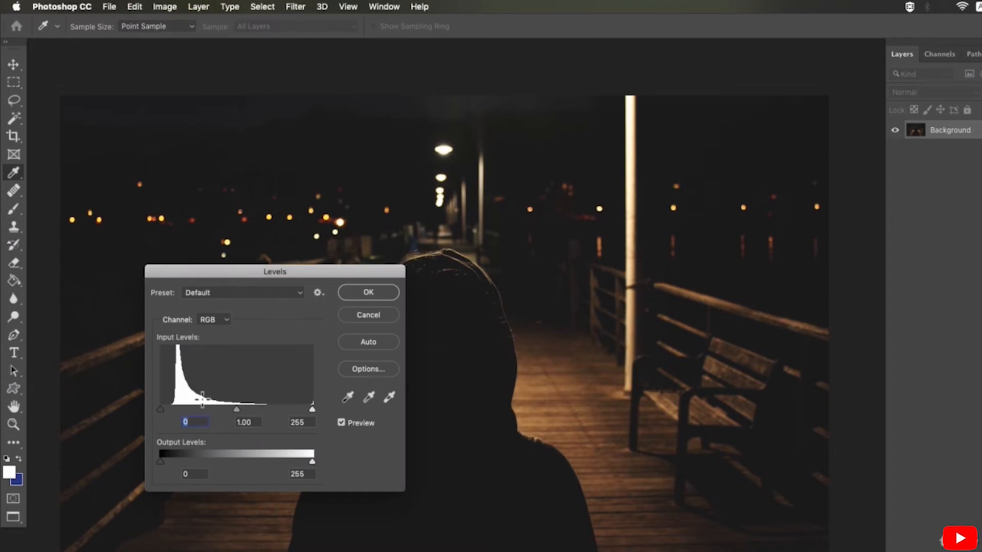
{"action": "left_click_drag", "start_coordinate": [268, 271], "coordinate": [216, 372]}
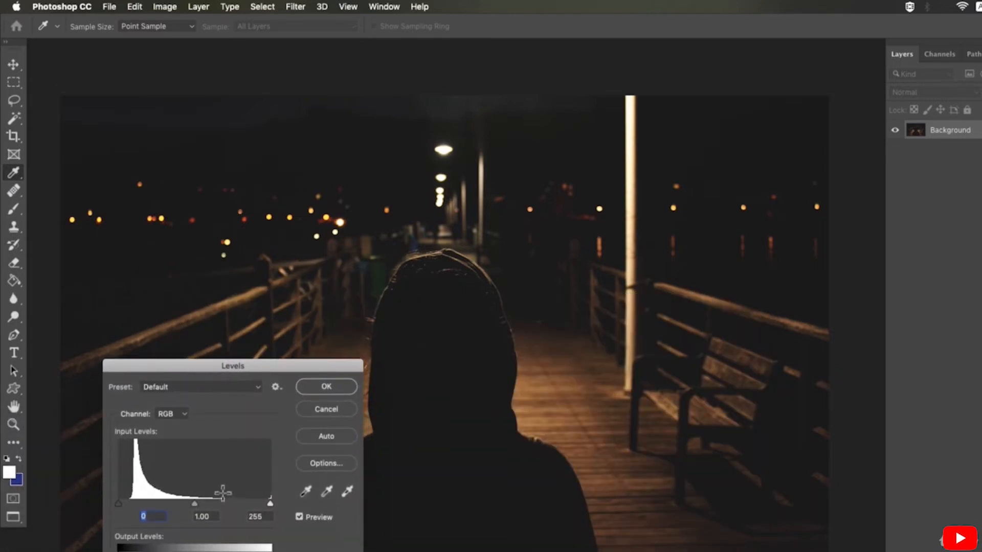
{"action": "mouse_move", "coordinate": [198, 506]}
{"action": "left_mouse_down"}
{"action": "mouse_move", "coordinate": [187, 508]}
{"action": "mouse_move", "coordinate": [201, 507]}
{"action": "left_mouse_up"}
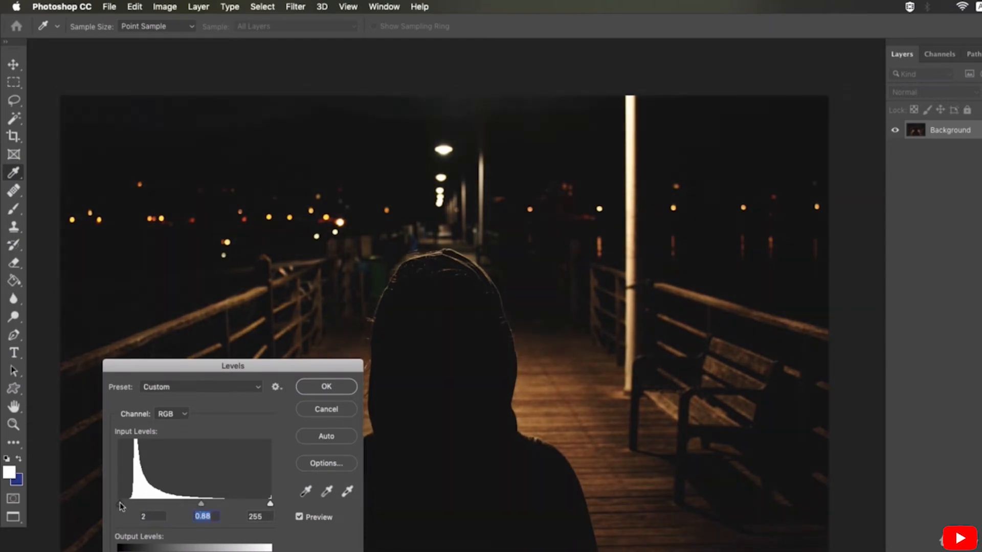
{"action": "left_click", "coordinate": [322, 409]}
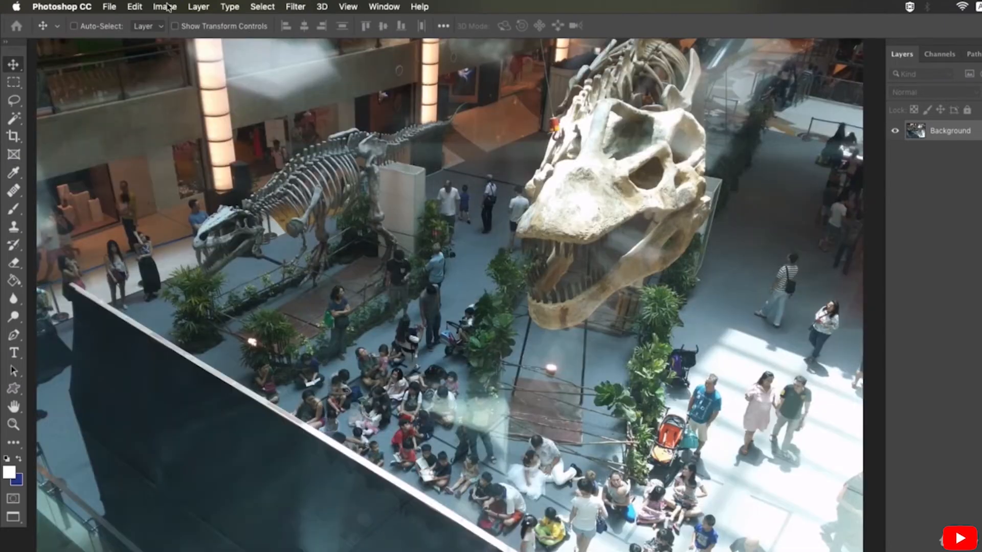
- Open the Curves adjustment for the dinosaur photo and reshape the RGB curve with several points, including one at input 192, output 161
{"action": "left_click", "coordinate": [166, 6]}
{"action": "mouse_move", "coordinate": [245, 40]}
{"action": "left_click", "coordinate": [343, 63]}
{"action": "left_click_drag", "start_coordinate": [517, 143], "coordinate": [191, 262]}
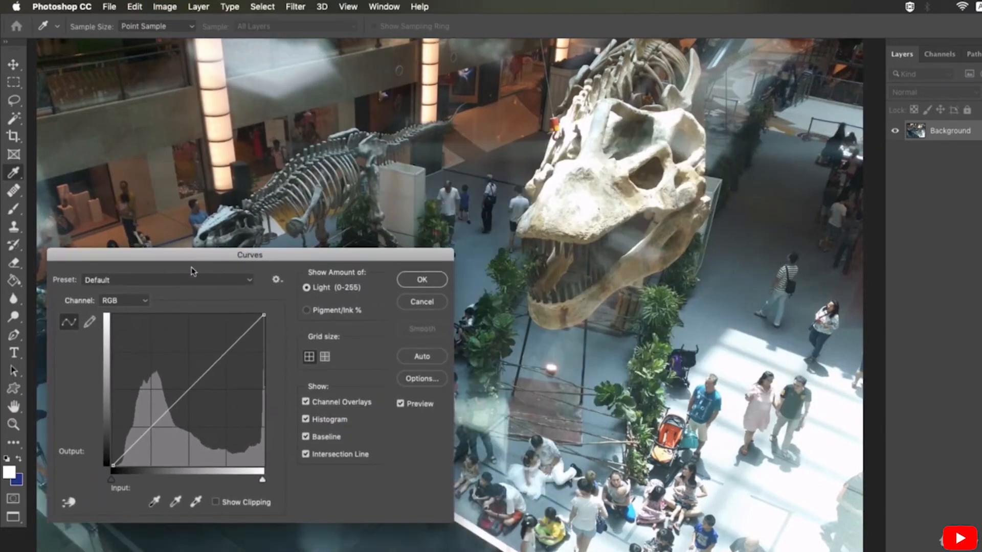
{"action": "left_click", "coordinate": [156, 415]}
{"action": "left_click_drag", "start_coordinate": [190, 382], "coordinate": [197, 390]}
{"action": "left_click_drag", "start_coordinate": [139, 436], "coordinate": [148, 427]}
{"action": "mouse_move", "coordinate": [230, 357]}
{"action": "left_mouse_down"}
{"action": "mouse_move", "coordinate": [214, 349]}
{"action": "mouse_move", "coordinate": [231, 375]}
{"action": "left_mouse_up"}
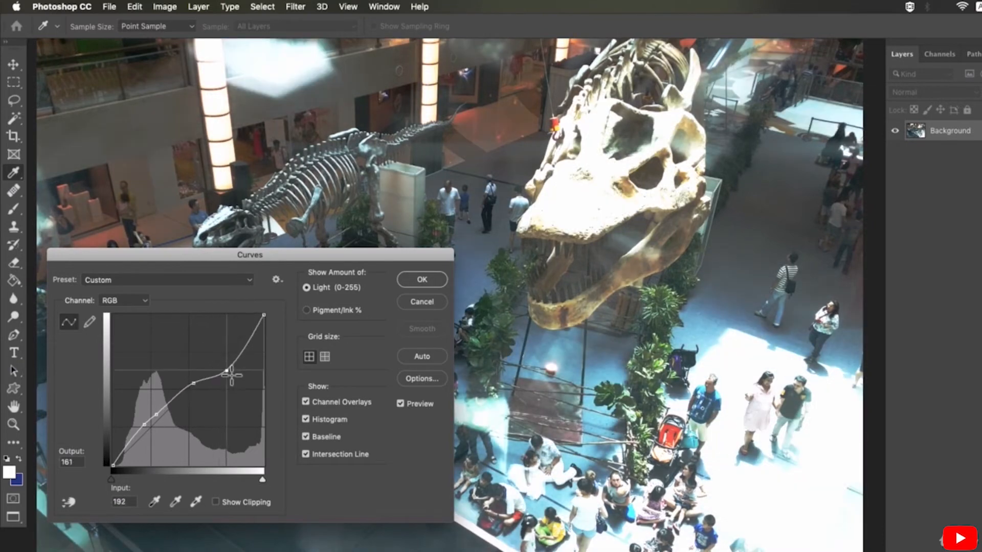
{"action": "left_click_drag", "start_coordinate": [173, 411], "coordinate": [190, 399]}
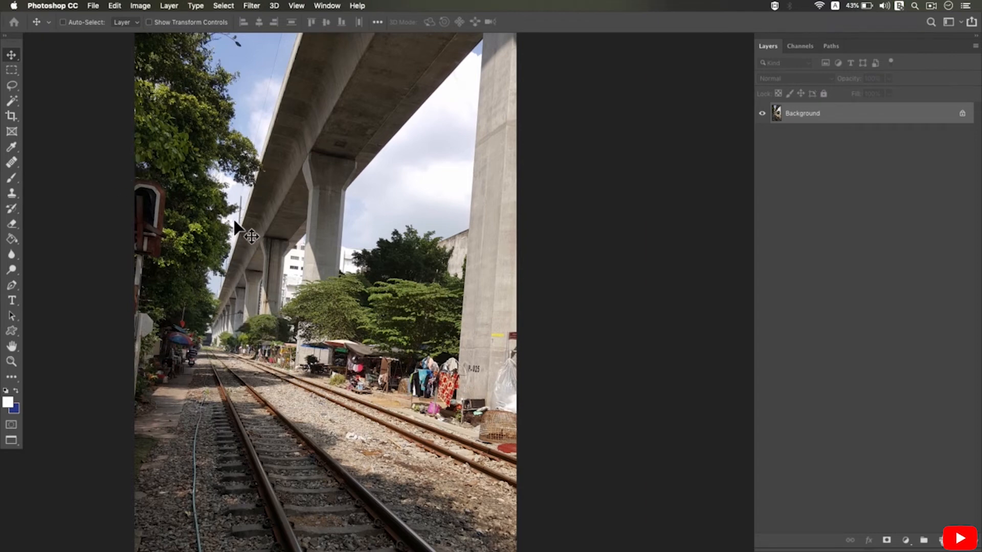
- Open the Exposure adjustment for the railway photo and set the exposure to +0.24
{"action": "left_click_drag", "start_coordinate": [237, 226], "coordinate": [237, 180]}
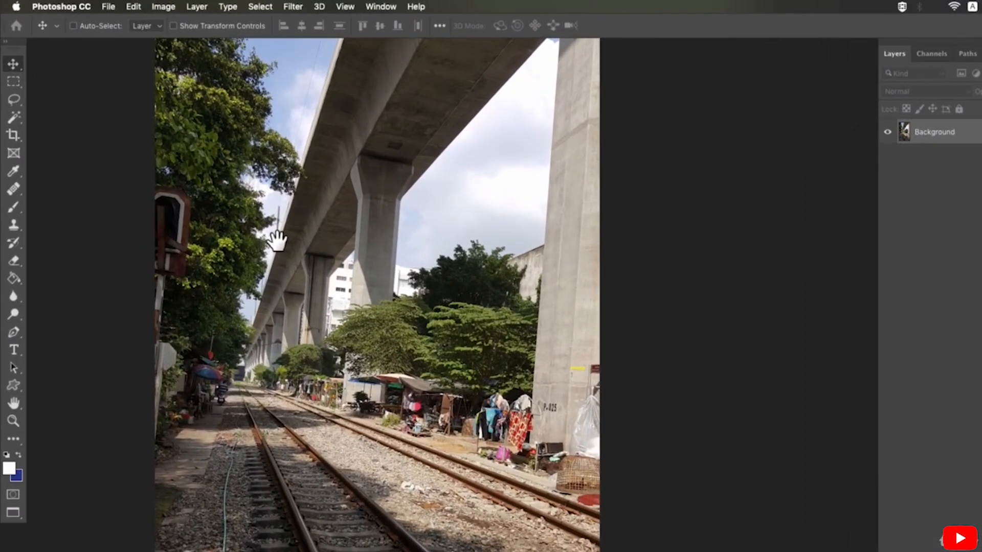
{"action": "left_click", "coordinate": [164, 6]}
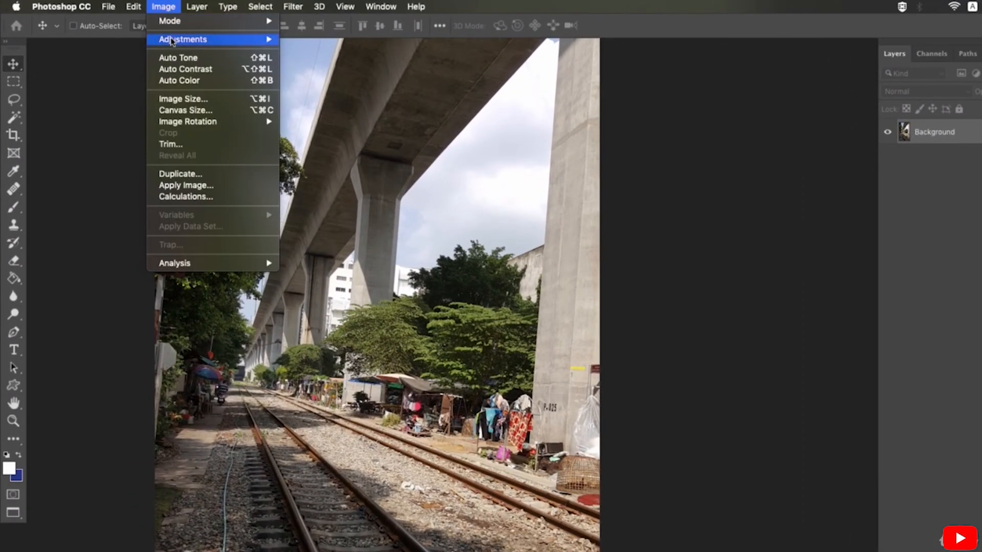
{"action": "mouse_move", "coordinate": [173, 40]}
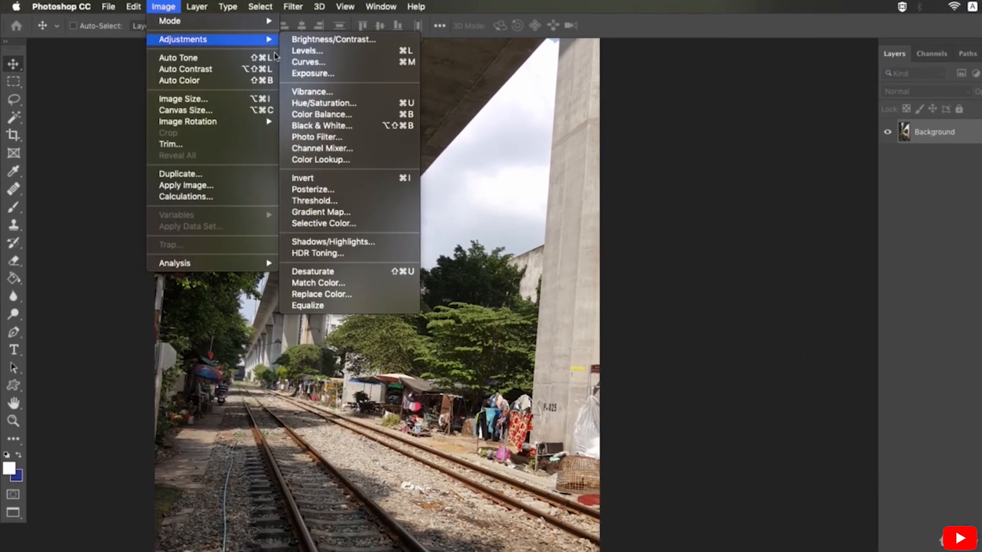
{"action": "left_click", "coordinate": [334, 74]}
{"action": "left_click_drag", "start_coordinate": [522, 179], "coordinate": [668, 155]}
{"action": "left_click", "coordinate": [681, 215]}
{"action": "mouse_move", "coordinate": [682, 215]}
{"action": "left_mouse_down"}
{"action": "mouse_move", "coordinate": [690, 217]}
{"action": "mouse_move", "coordinate": [669, 217]}
{"action": "mouse_move", "coordinate": [683, 221]}
{"action": "left_mouse_up"}
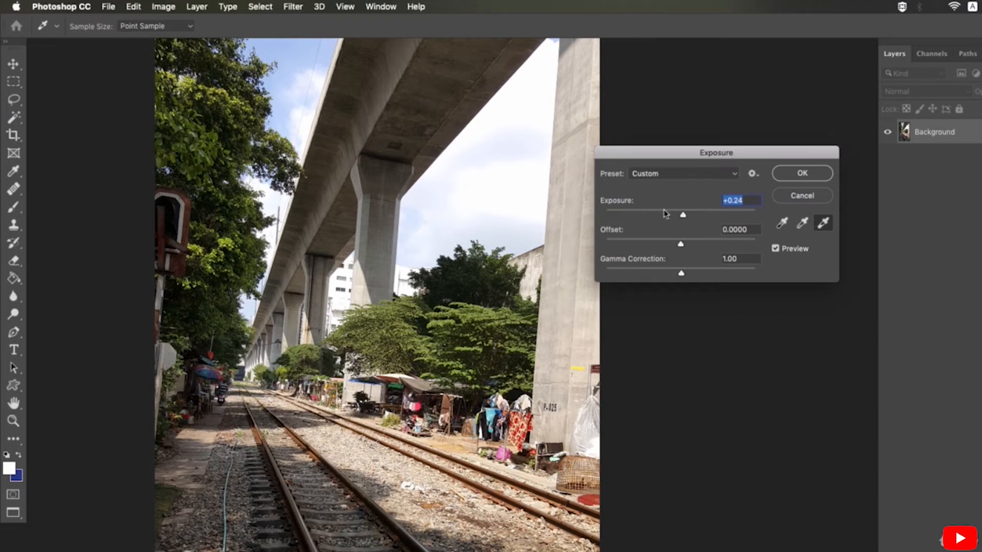
- Try gamma correction values of 0.91 and 0.94, comparing the preview with the unadjusted railway photo
{"action": "left_click", "coordinate": [681, 274]}
{"action": "mouse_move", "coordinate": [682, 275]}
{"action": "left_mouse_down"}
{"action": "mouse_move", "coordinate": [692, 275]}
{"action": "mouse_move", "coordinate": [662, 274]}
{"action": "mouse_move", "coordinate": [683, 276]}
{"action": "left_mouse_up"}
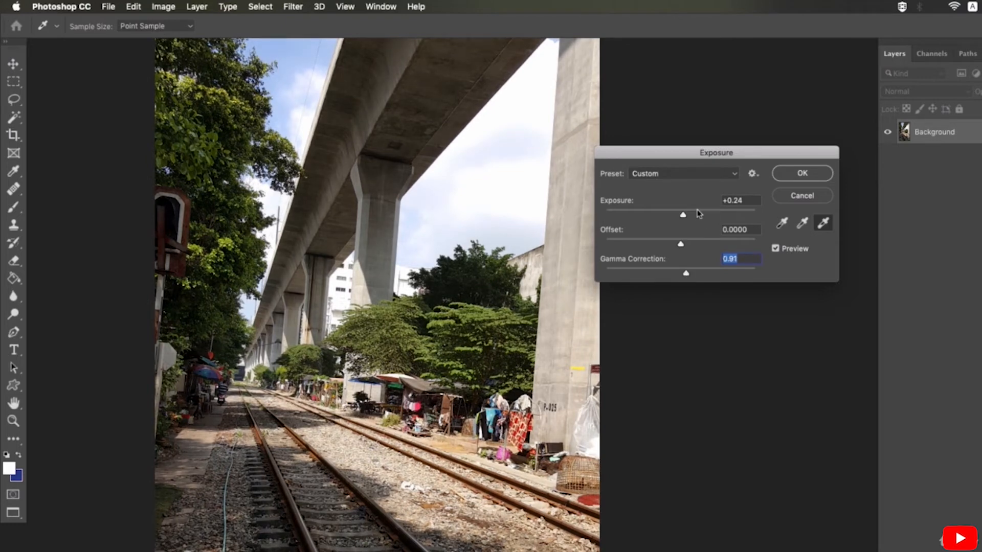
{"action": "left_click", "coordinate": [776, 249]}
{"action": "left_click_drag", "start_coordinate": [686, 276], "coordinate": [685, 278]}
{"action": "left_click", "coordinate": [776, 249]}
{"action": "left_click", "coordinate": [776, 249]}
{"action": "left_click", "coordinate": [776, 249]}
{"action": "left_click", "coordinate": [777, 249]}
- Set the exposure to +0.35 and gamma correction to 0.88, and try an offset of +0.0339 before resetting it to 0
{"action": "left_click_drag", "start_coordinate": [684, 217], "coordinate": [685, 218]}
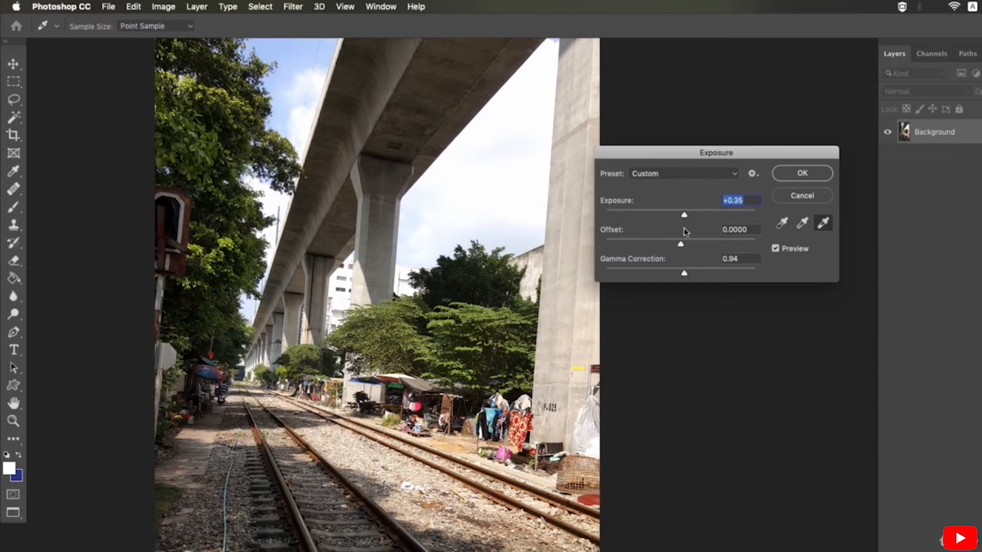
{"action": "left_click_drag", "start_coordinate": [683, 273], "coordinate": [688, 276]}
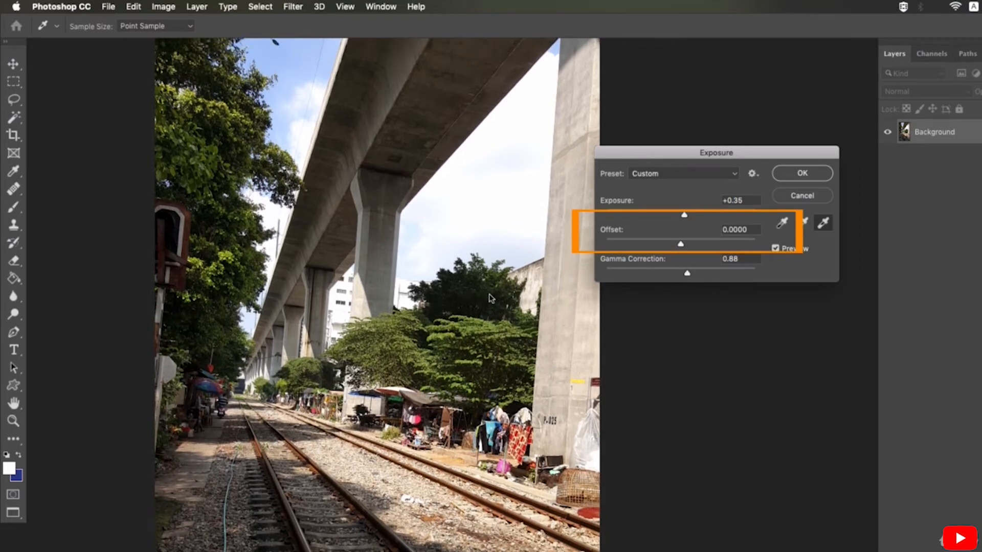
{"action": "mouse_move", "coordinate": [680, 245]}
{"action": "left_mouse_down"}
{"action": "mouse_move", "coordinate": [668, 246]}
{"action": "mouse_move", "coordinate": [704, 248]}
{"action": "mouse_move", "coordinate": [686, 246]}
{"action": "left_mouse_up"}
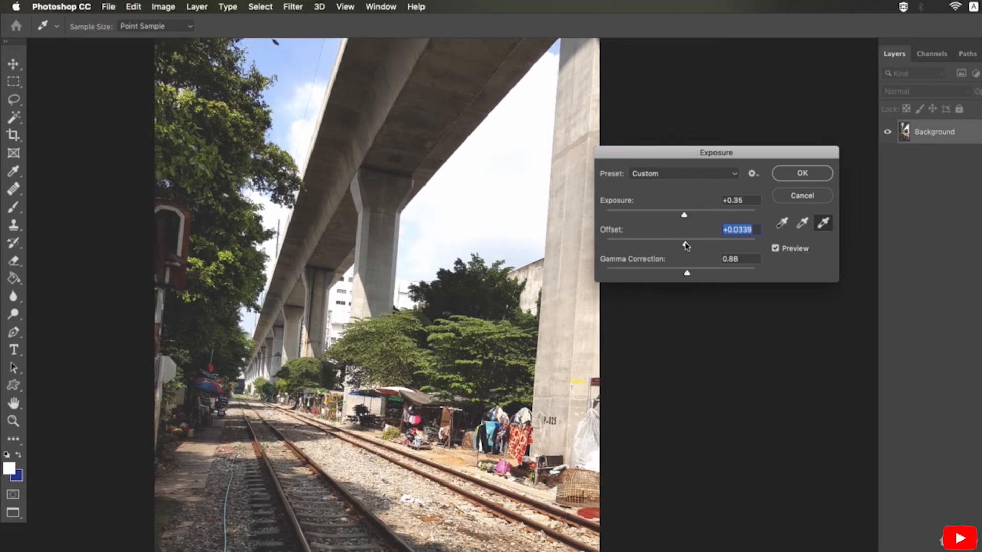
{"action": "type", "text": "0"}
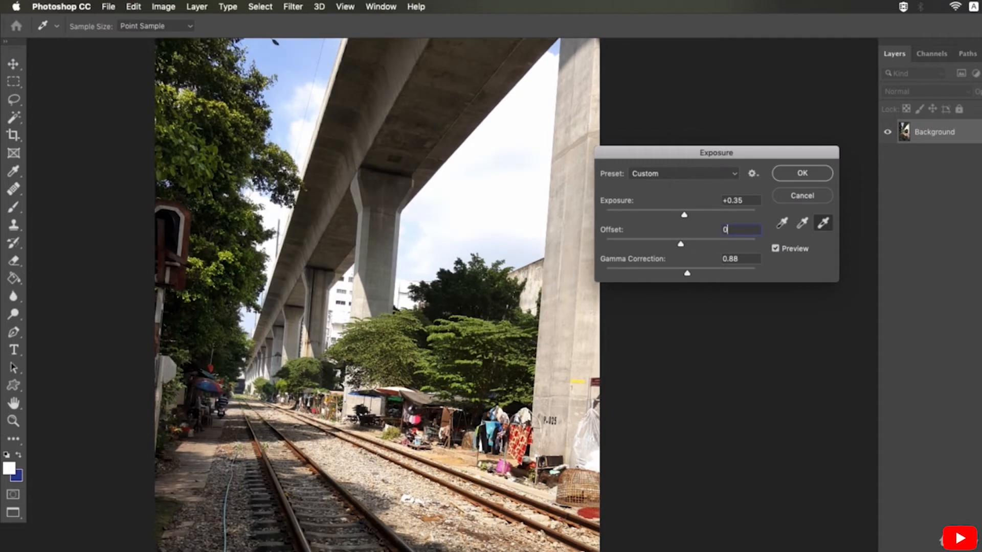
- Check the Exposure preview against the unadjusted railway photo and cancel the Exposure adjustment
{"action": "left_click", "coordinate": [776, 248]}
{"action": "left_click", "coordinate": [777, 249]}
{"action": "left_click", "coordinate": [776, 249]}
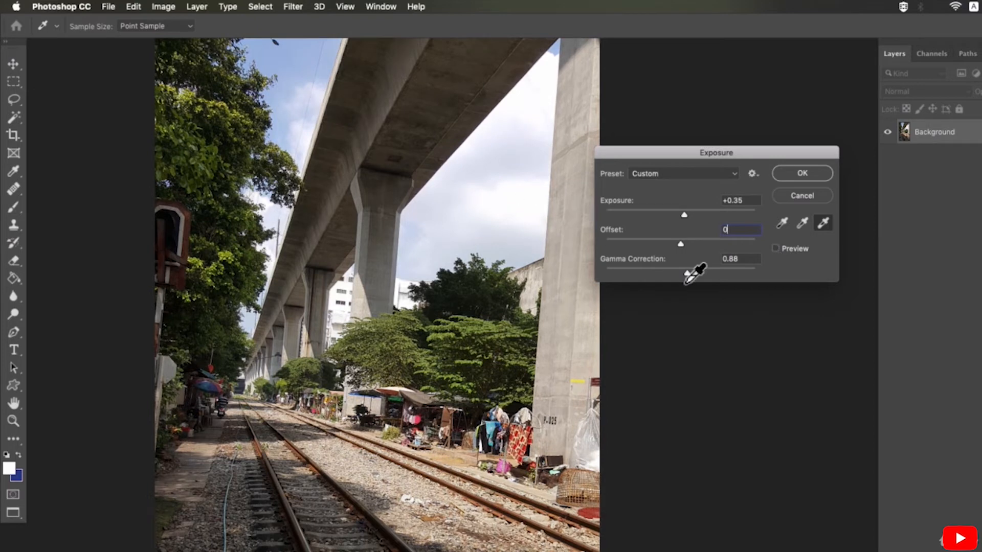
{"action": "left_click", "coordinate": [775, 249]}
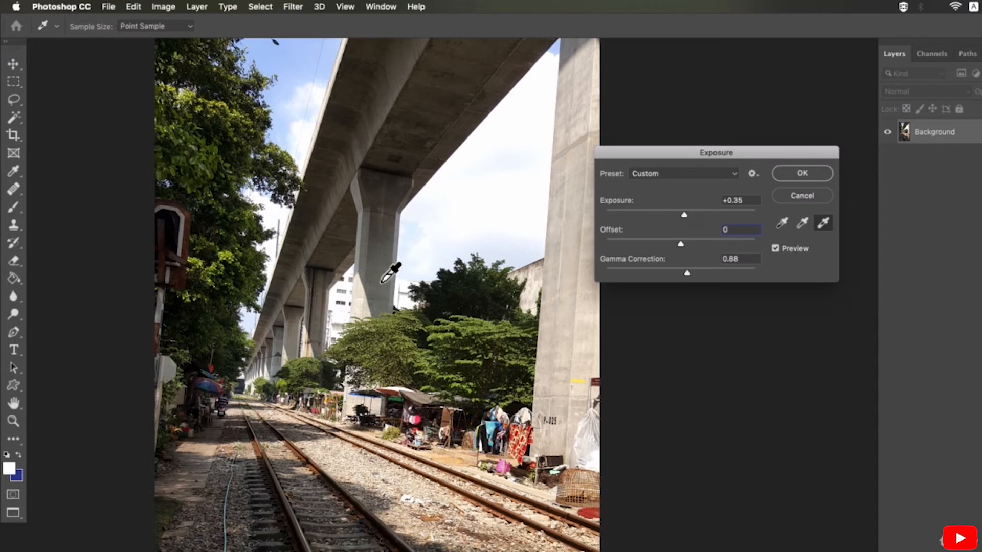
{"action": "left_click", "coordinate": [802, 196]}
- Open the Vibrance adjustment for the railway photo, try vibrance values of +79 and -76, and reset vibrance to 0
{"action": "left_click", "coordinate": [163, 6]}
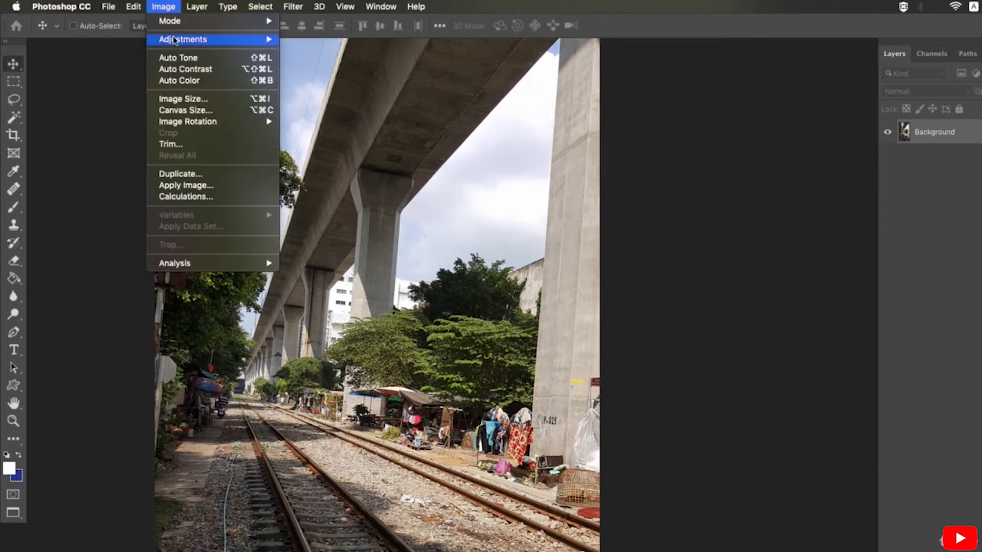
{"action": "mouse_move", "coordinate": [220, 39]}
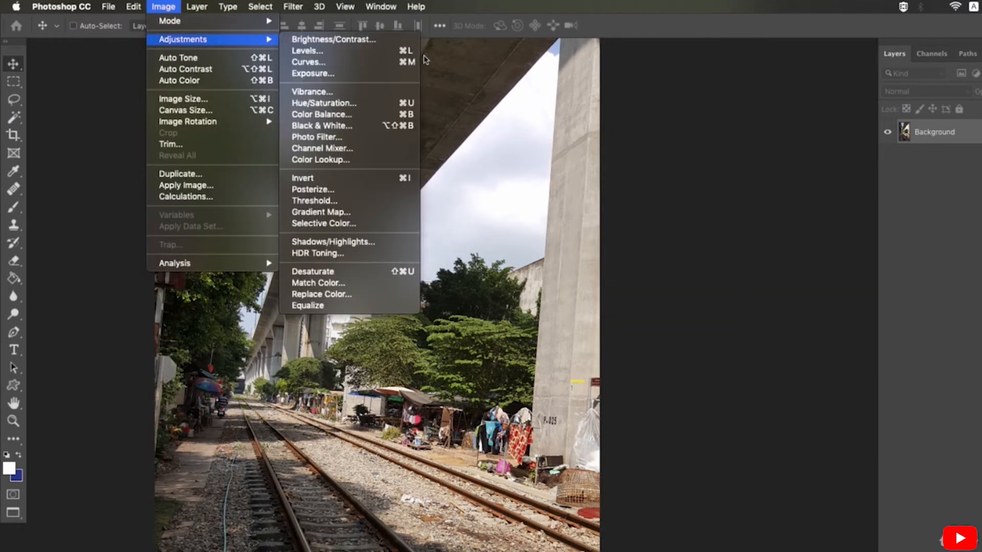
{"action": "left_click", "coordinate": [365, 94]}
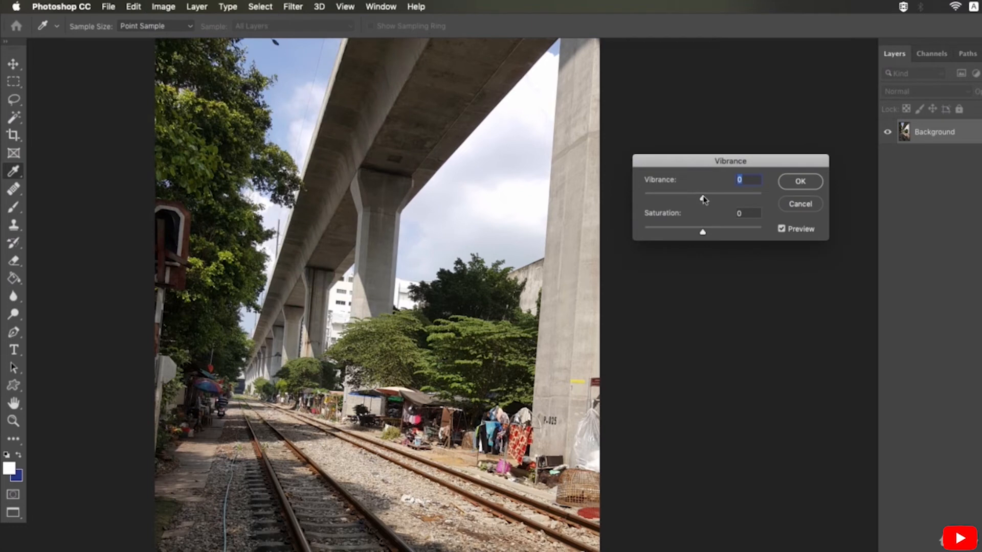
{"action": "left_click_drag", "start_coordinate": [702, 199], "coordinate": [732, 203]}
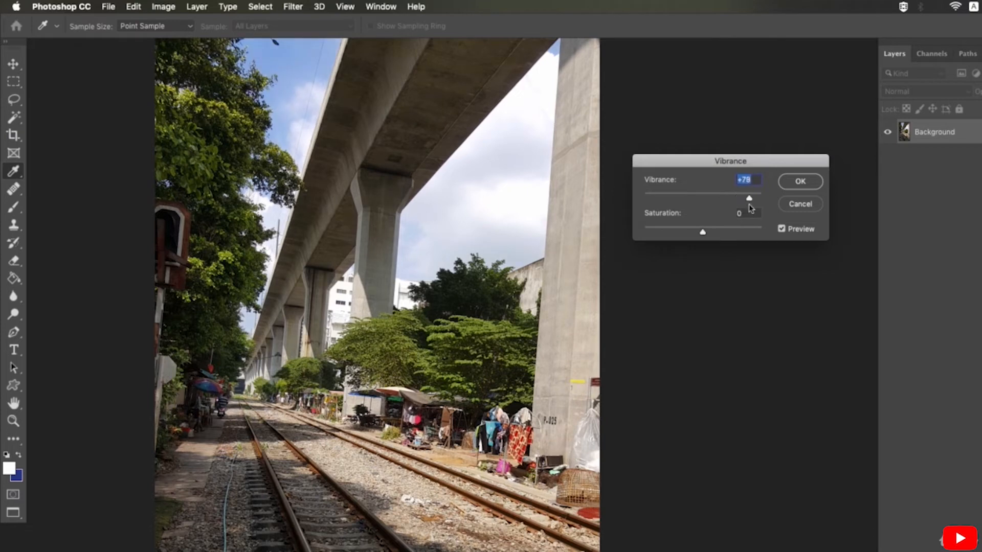
{"action": "left_click_drag", "start_coordinate": [749, 199], "coordinate": [703, 233]}
{"action": "left_click_drag", "start_coordinate": [703, 199], "coordinate": [658, 199]}
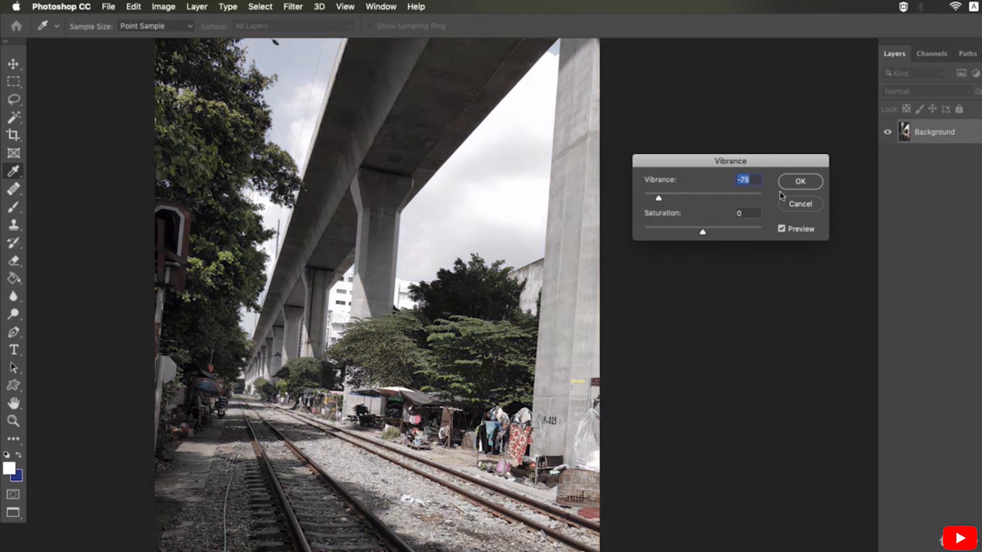
{"action": "type", "text": "0"}
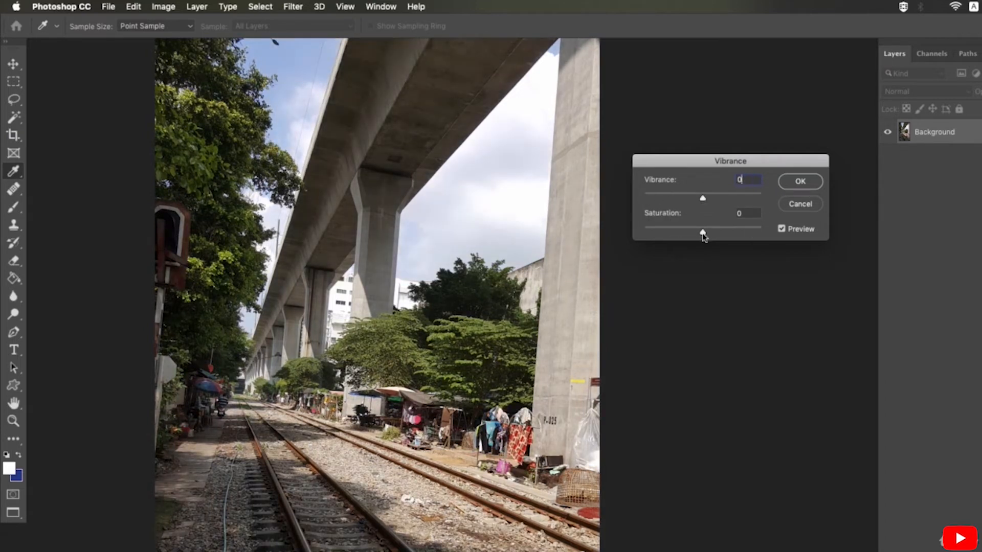
- Try a saturation of -75, reset it to 0, and try the vibrance setting once more before leaving the adjustment
{"action": "left_click_drag", "start_coordinate": [702, 231], "coordinate": [640, 232]}
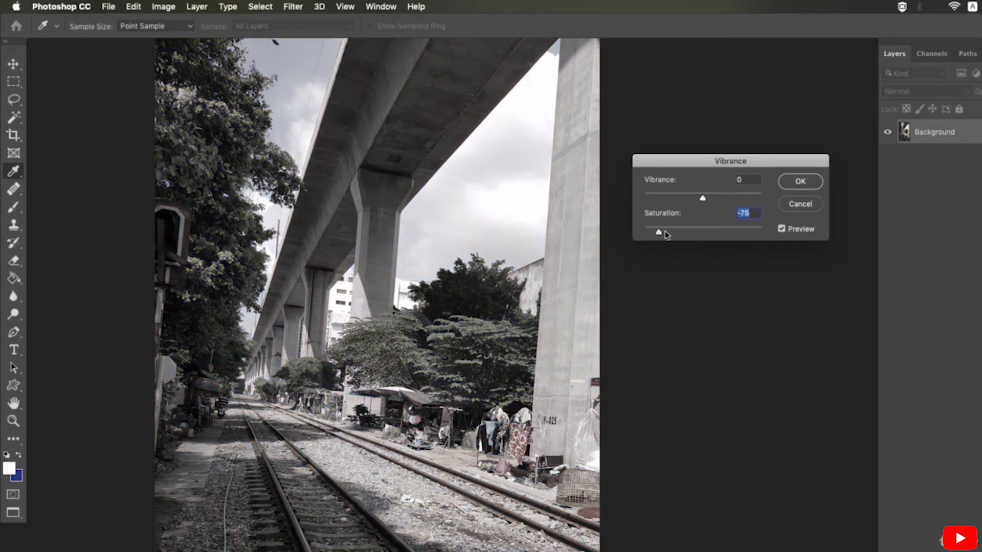
{"action": "left_click_drag", "start_coordinate": [659, 233], "coordinate": [689, 233]}
{"action": "type", "text": "0"}
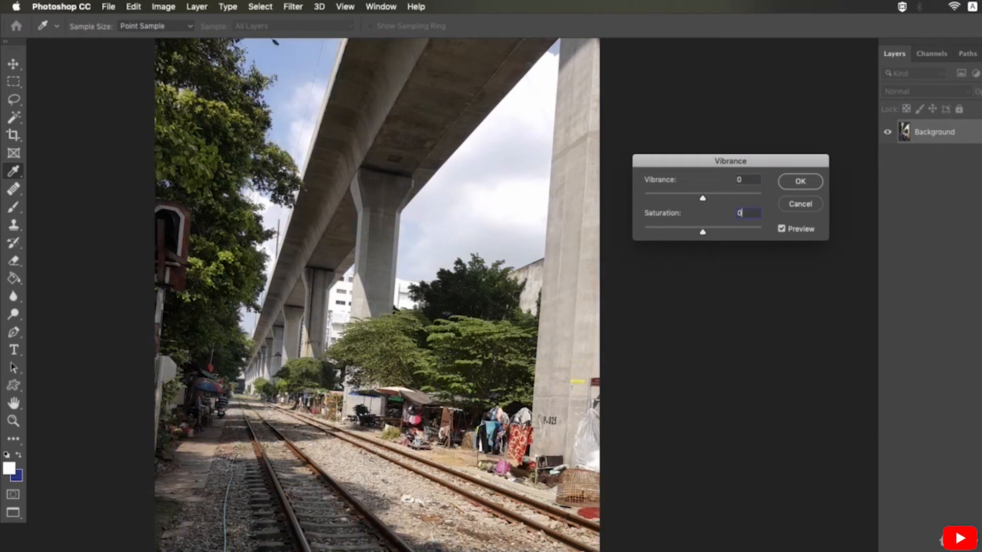
{"action": "left_click_drag", "start_coordinate": [716, 200], "coordinate": [689, 201]}
{"action": "left_click", "coordinate": [486, 225], "text": "super"}
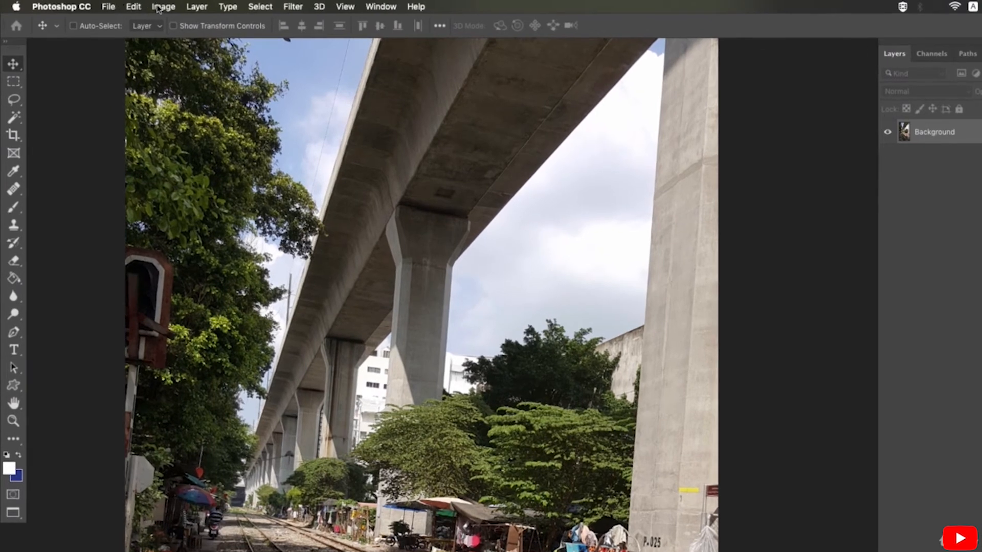
- Try hue shifts of +15 and +30 on the railway photo with Hue/Saturation and cancel the adjustment
{"action": "left_click", "coordinate": [140, 5]}
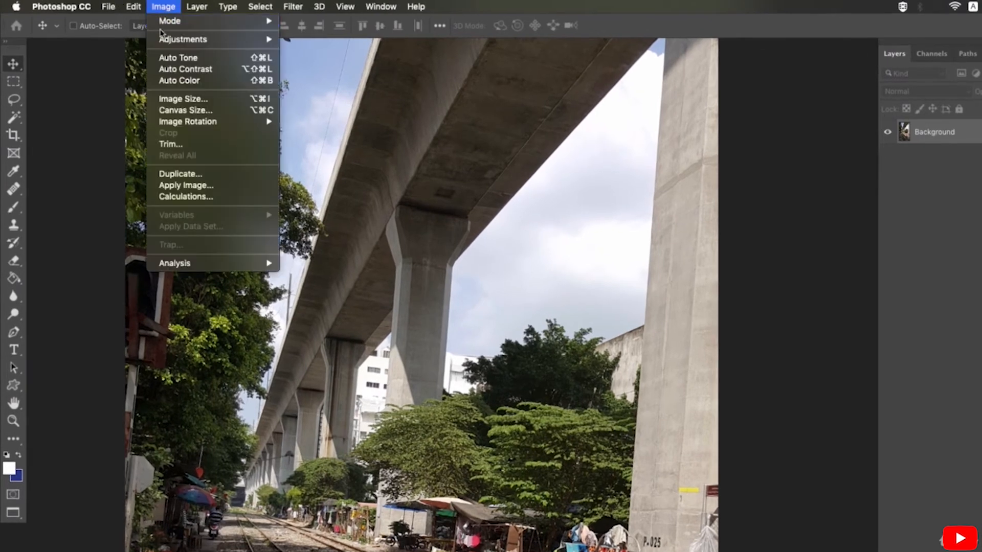
{"action": "mouse_move", "coordinate": [164, 39]}
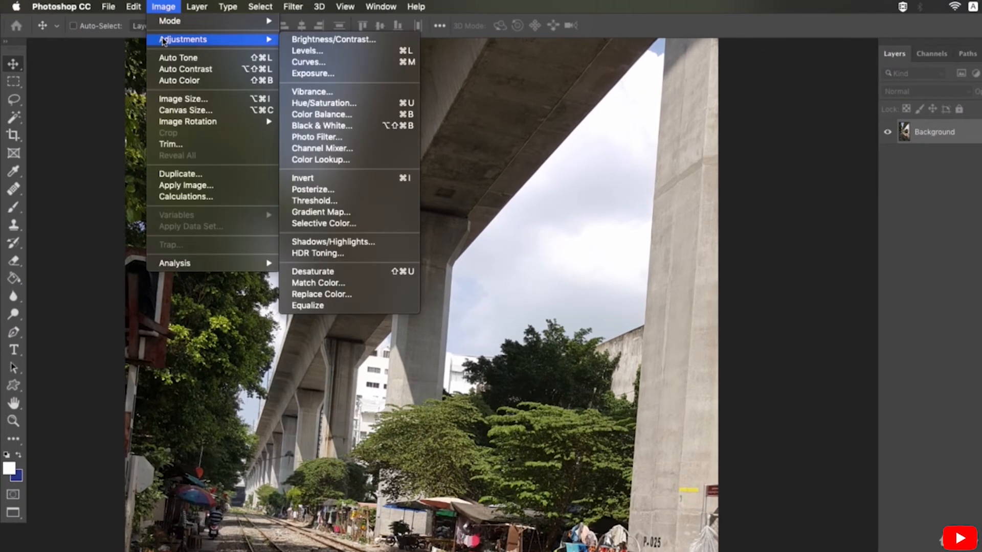
{"action": "left_click", "coordinate": [357, 101]}
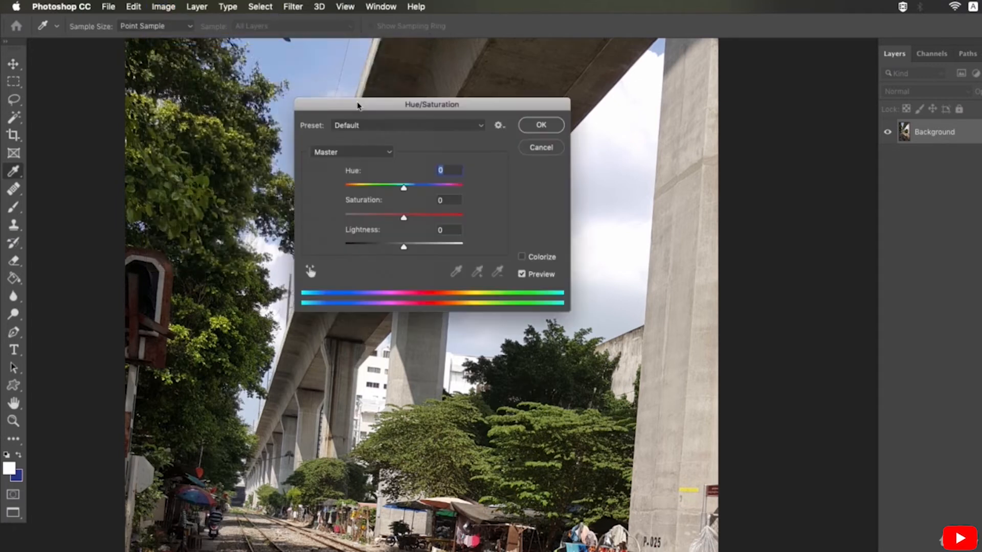
{"action": "left_click_drag", "start_coordinate": [448, 103], "coordinate": [750, 181]}
{"action": "left_click_drag", "start_coordinate": [703, 264], "coordinate": [713, 266]}
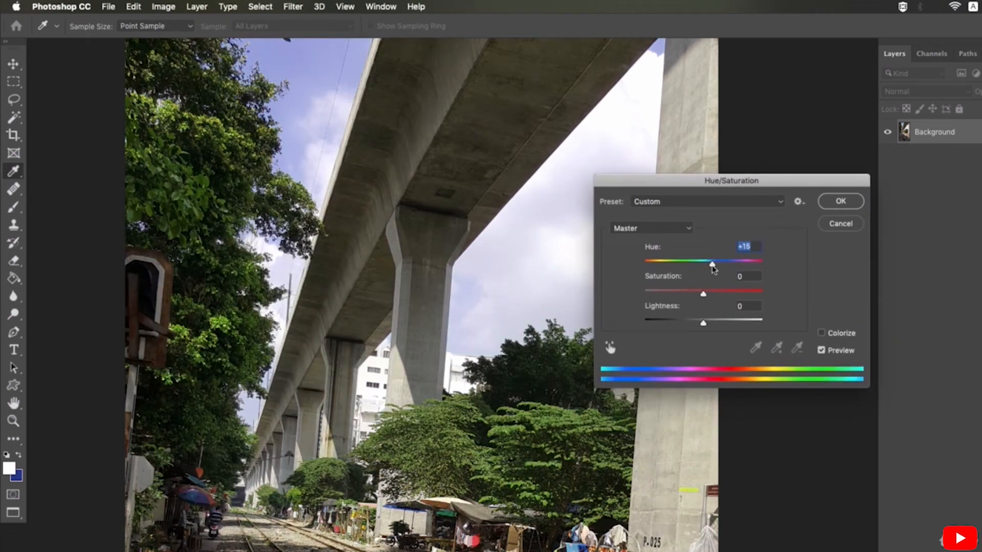
{"action": "mouse_move", "coordinate": [713, 269]}
{"action": "left_mouse_down"}
{"action": "mouse_move", "coordinate": [685, 266]}
{"action": "mouse_move", "coordinate": [735, 273]}
{"action": "mouse_move", "coordinate": [722, 273]}
{"action": "left_mouse_up"}
{"action": "type", "text": "0"}
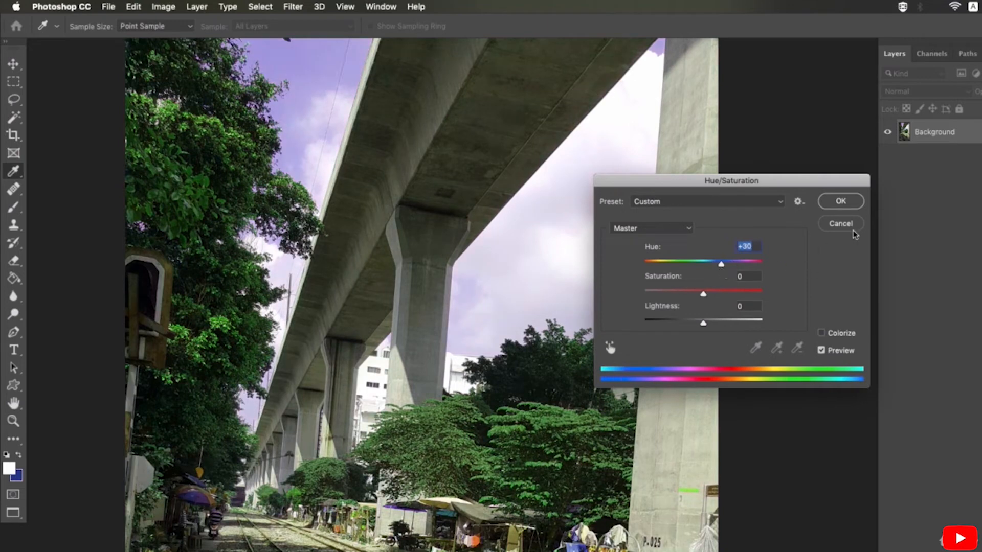
{"action": "left_click", "coordinate": [841, 223]}
{"action": "key", "text": "v"}
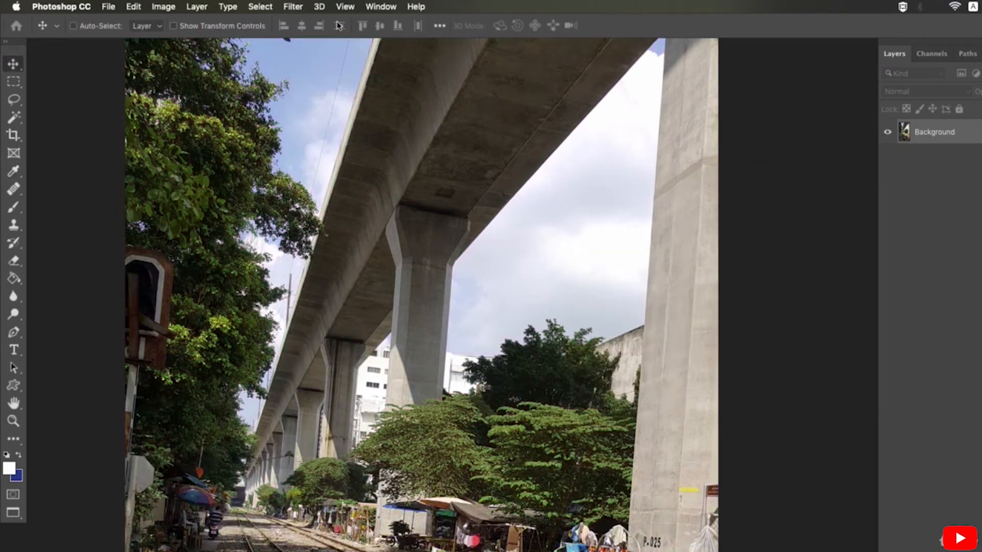
- Try Color Balance on the railway photo's midtones, shadows and highlights, with the highlights' magenta-green level at -2, and cancel it
{"action": "left_click", "coordinate": [164, 6]}
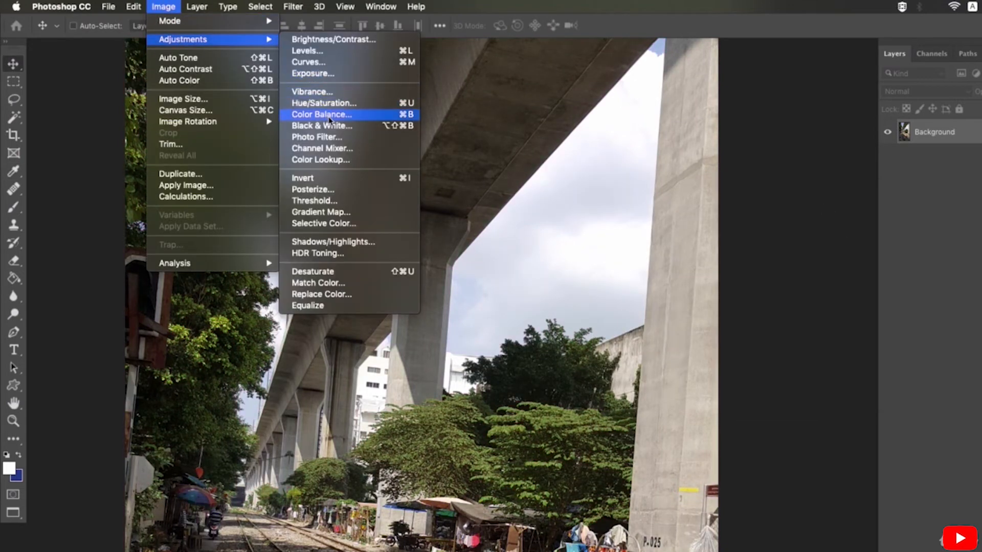
{"action": "left_click", "coordinate": [331, 119]}
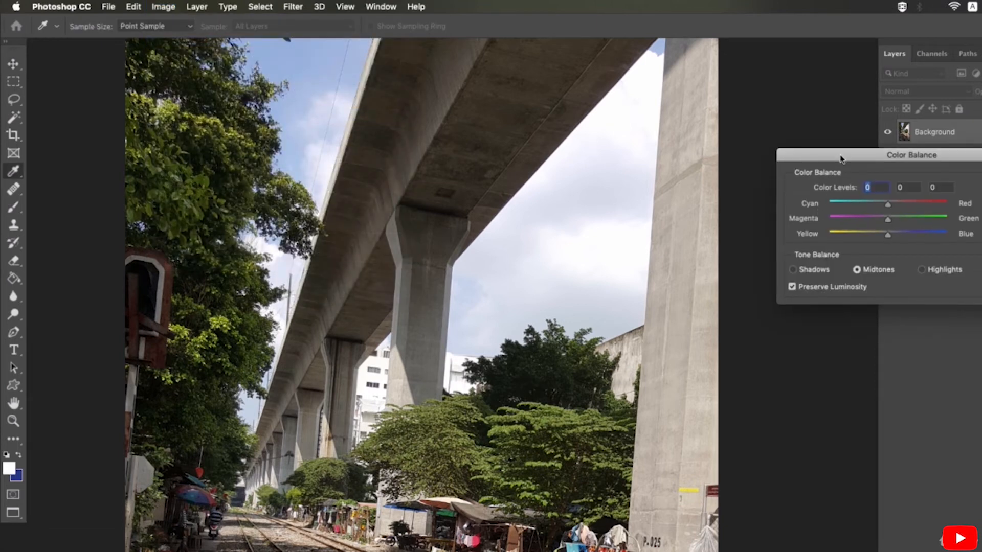
{"action": "left_click_drag", "start_coordinate": [841, 158], "coordinate": [726, 187]}
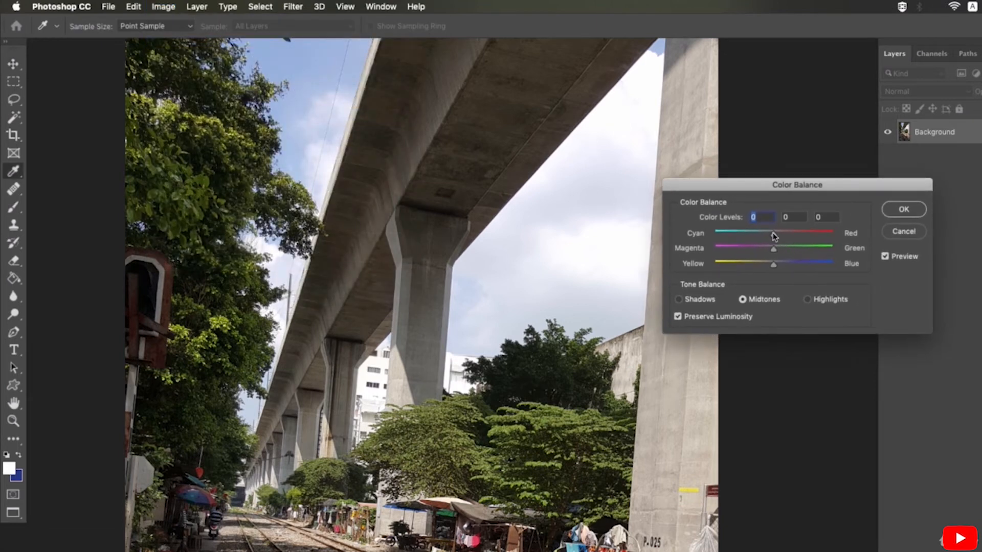
{"action": "left_click_drag", "start_coordinate": [762, 236], "coordinate": [780, 250]}
{"action": "left_click", "coordinate": [700, 302]}
{"action": "left_click", "coordinate": [816, 301]}
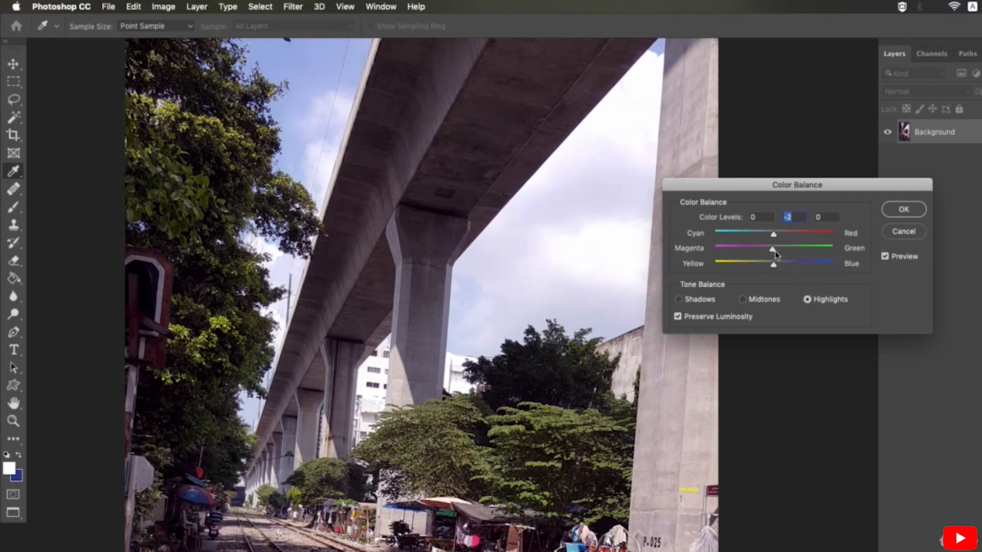
{"action": "left_click", "coordinate": [903, 231]}
{"action": "key", "text": "v"}
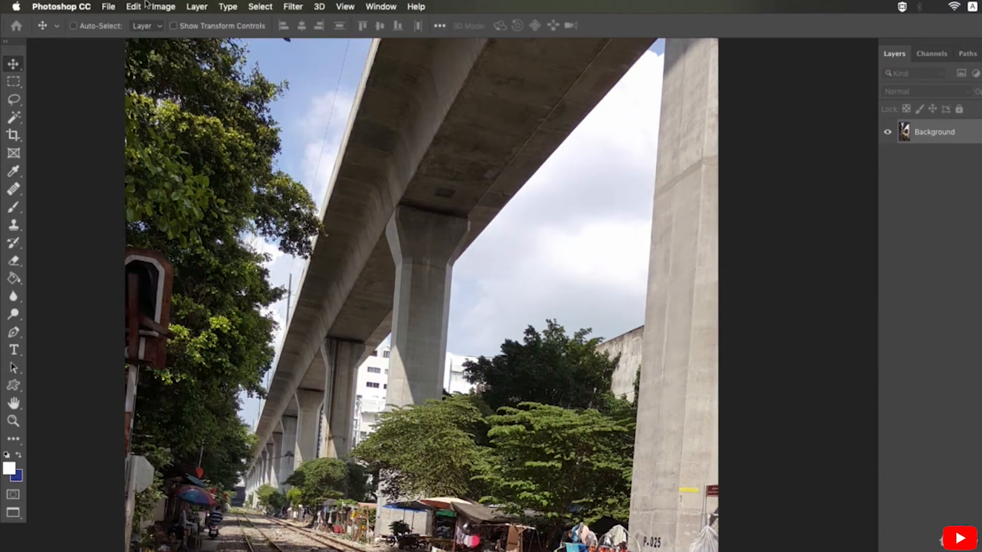
- Try a Black & White adjustment on the railway photo with reds -8, yellows 24, greens 110, cyans -23 and blues 76%
{"action": "left_click", "coordinate": [162, 6]}
{"action": "mouse_move", "coordinate": [169, 40]}
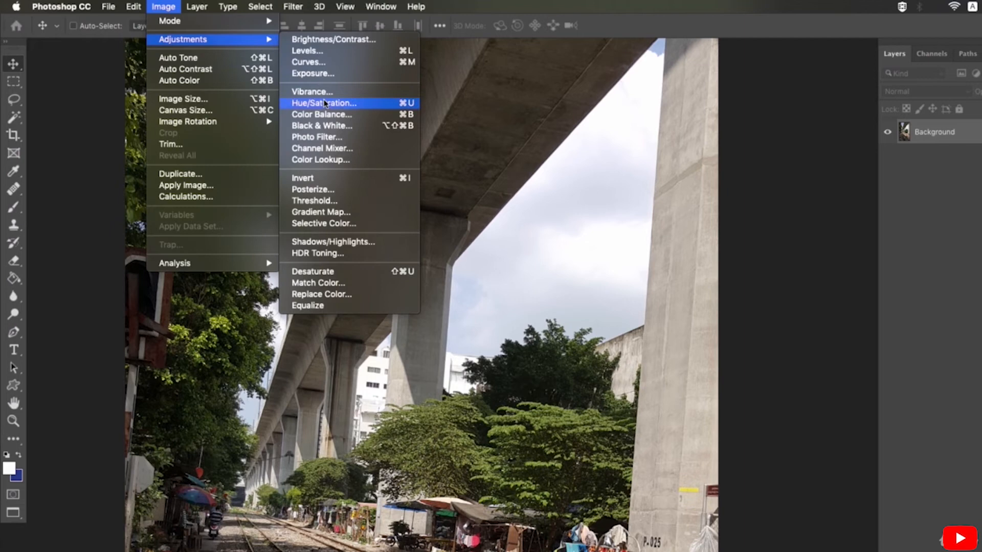
{"action": "left_click", "coordinate": [335, 126]}
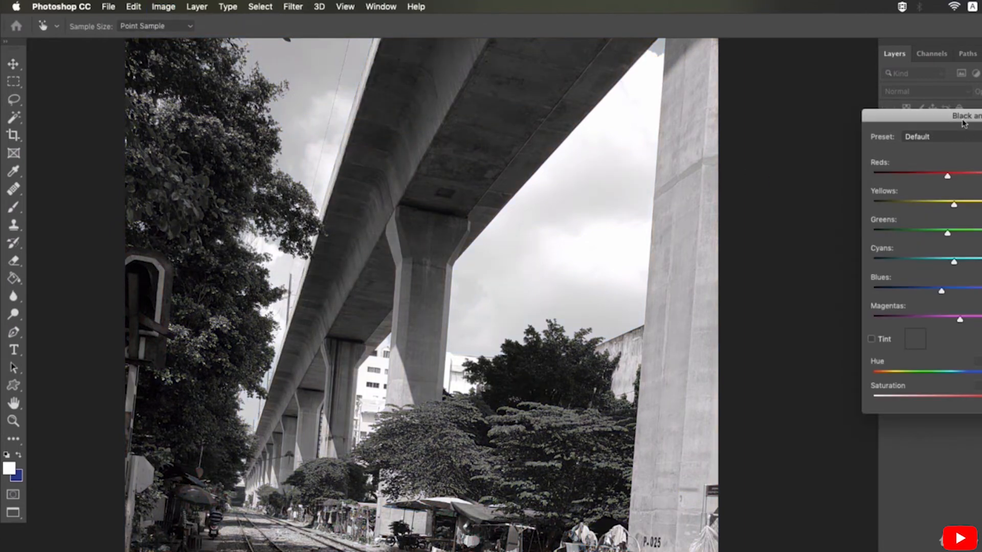
{"action": "left_click_drag", "start_coordinate": [963, 124], "coordinate": [839, 126]}
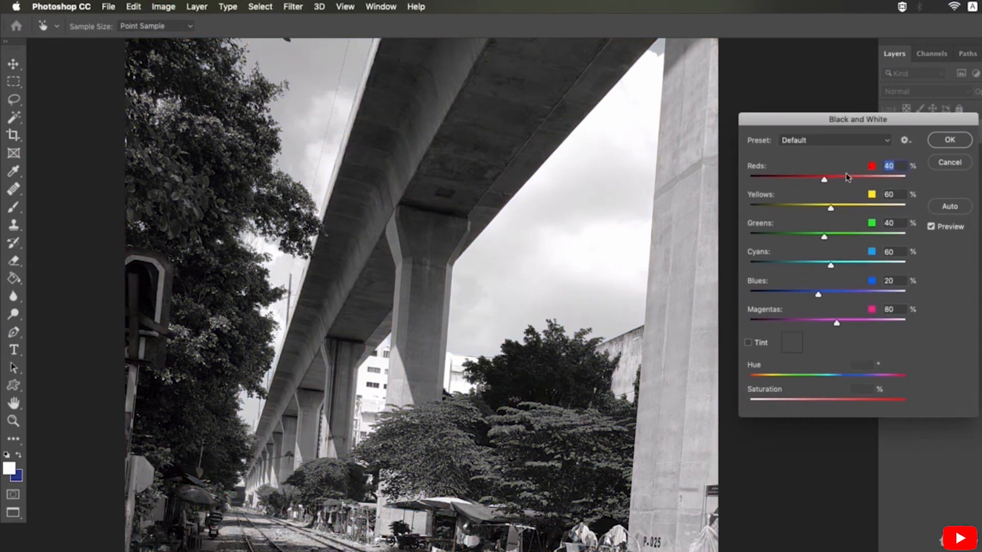
{"action": "left_click_drag", "start_coordinate": [824, 182], "coordinate": [846, 237]}
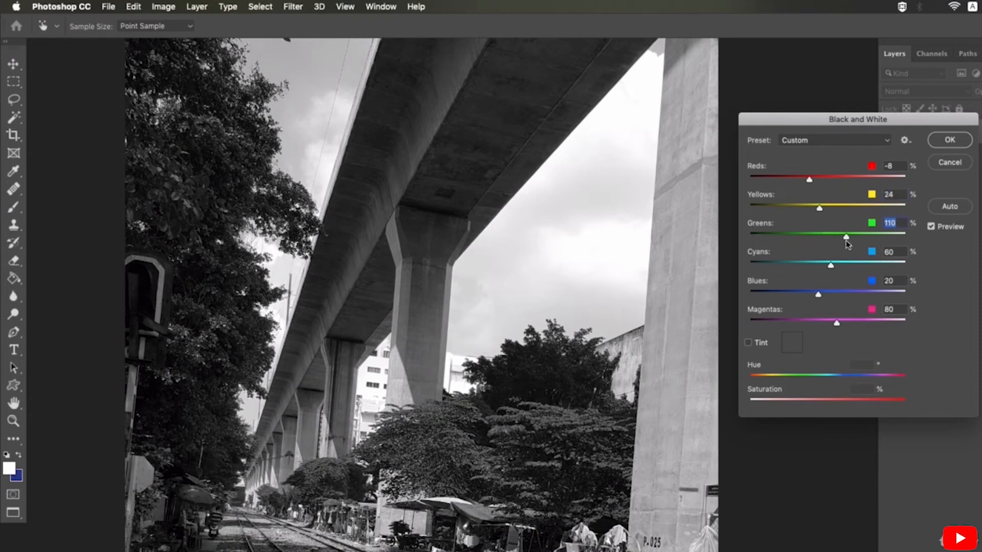
{"action": "left_click", "coordinate": [805, 265]}
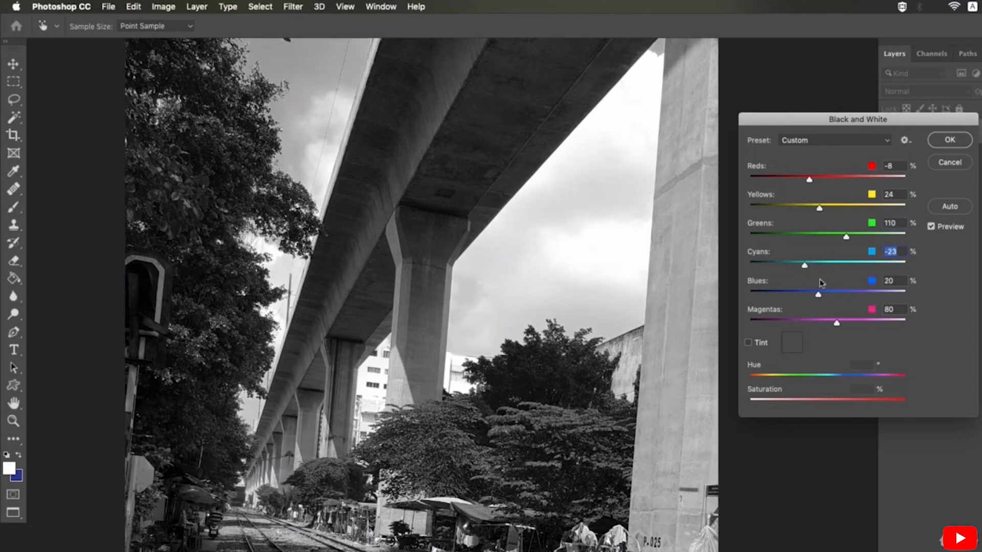
{"action": "left_click_drag", "start_coordinate": [818, 294], "coordinate": [836, 295]}
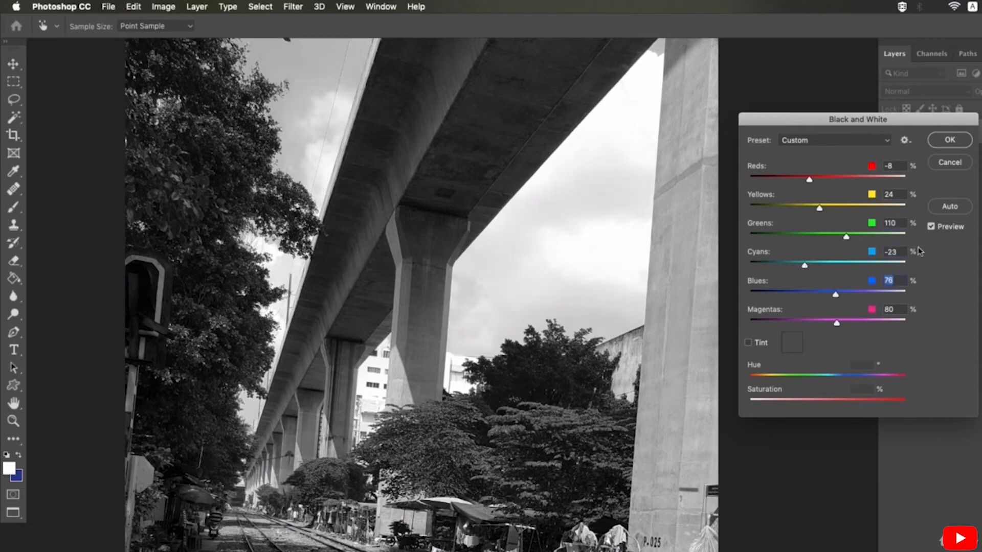
- Try the Maximum Black and High Contrast Blue Filter presets, the latter with yellows at -99%, and cancel the Black & White adjustment
{"action": "left_click", "coordinate": [834, 141]}
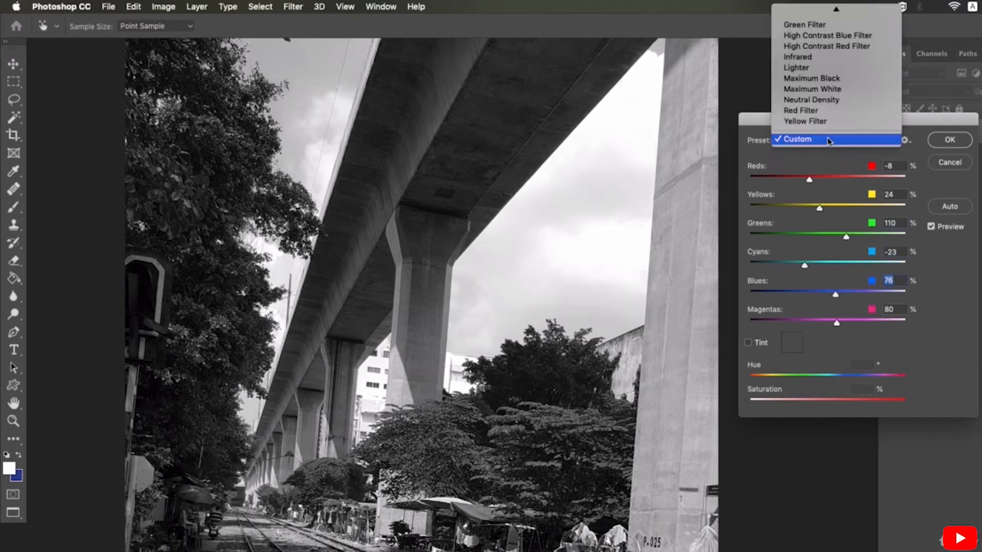
{"action": "left_click", "coordinate": [823, 78]}
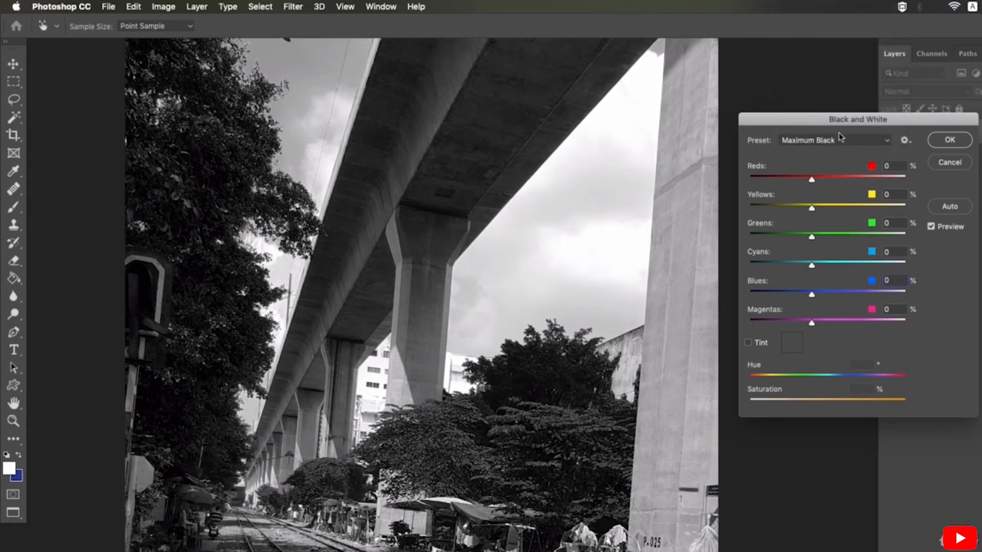
{"action": "left_click", "coordinate": [838, 141]}
{"action": "left_click", "coordinate": [827, 96]}
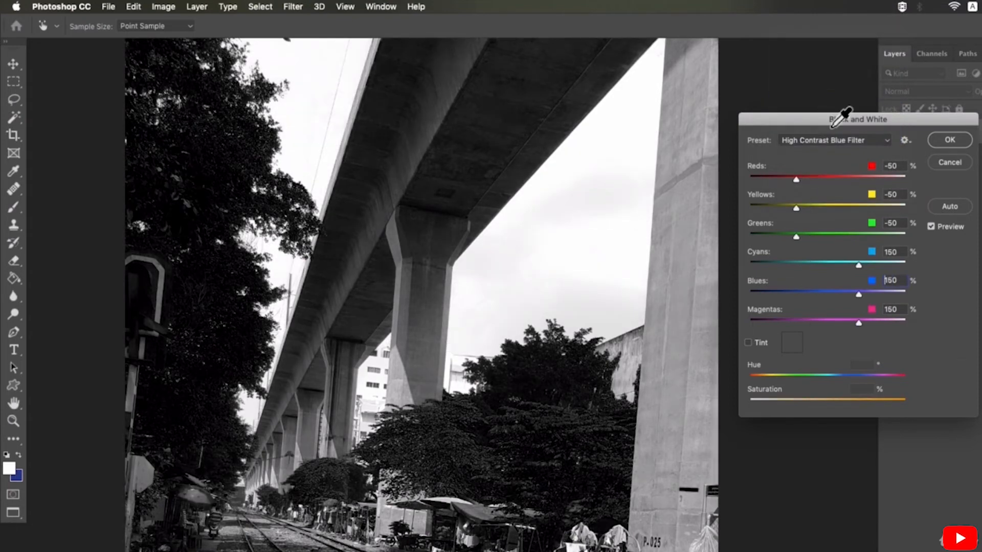
{"action": "left_click_drag", "start_coordinate": [796, 209], "coordinate": [781, 211]}
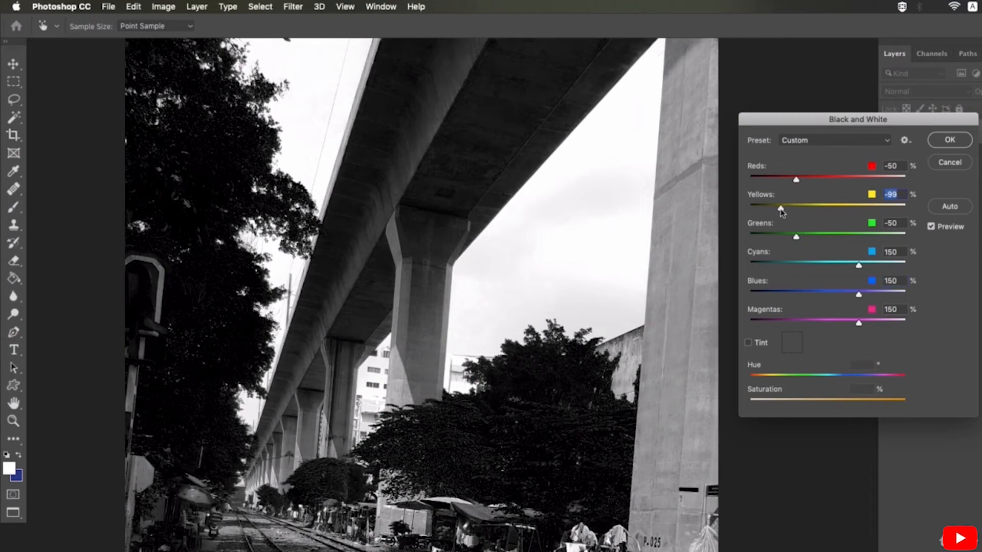
{"action": "left_click", "coordinate": [956, 163]}
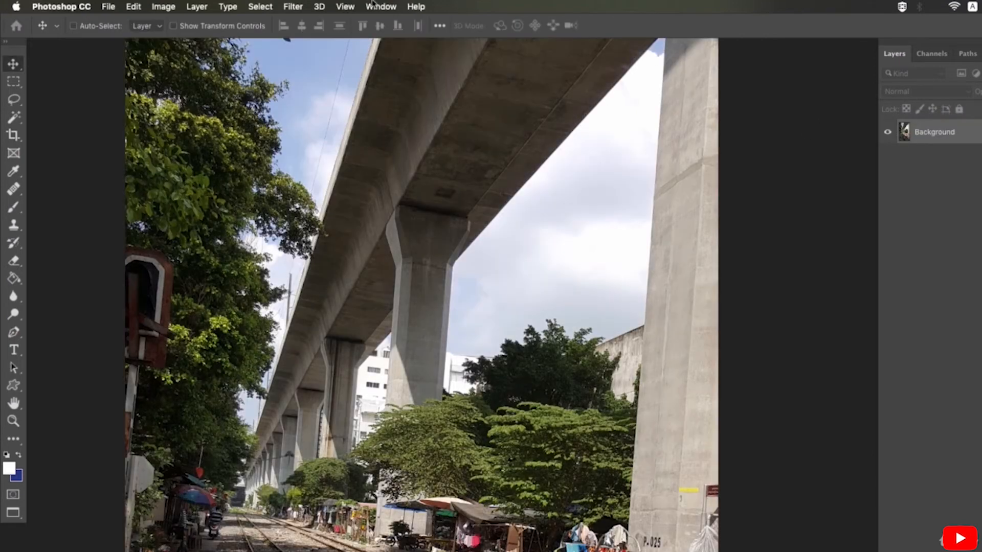
- Desaturate the railway photo
{"action": "left_click", "coordinate": [163, 6]}
{"action": "mouse_move", "coordinate": [180, 41]}
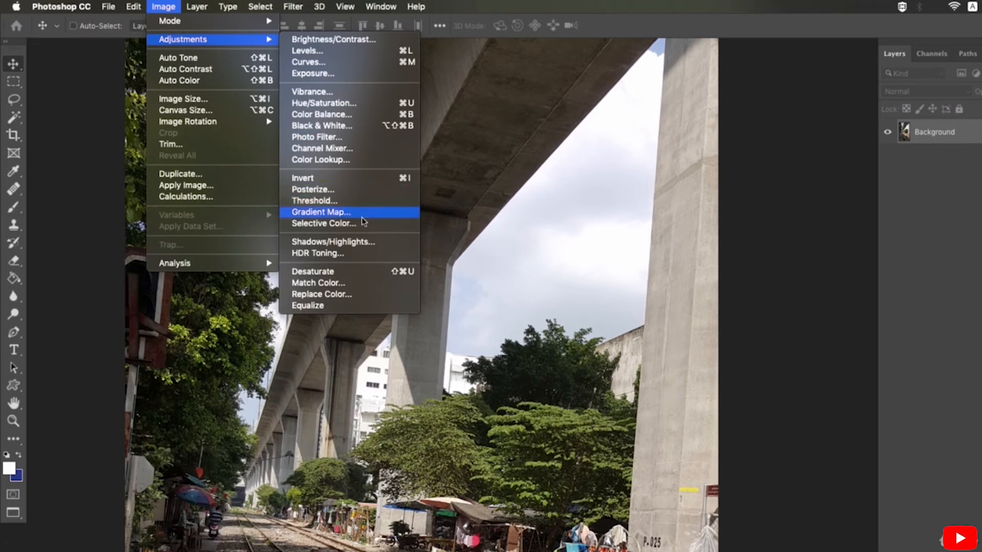
{"action": "left_click", "coordinate": [361, 274]}
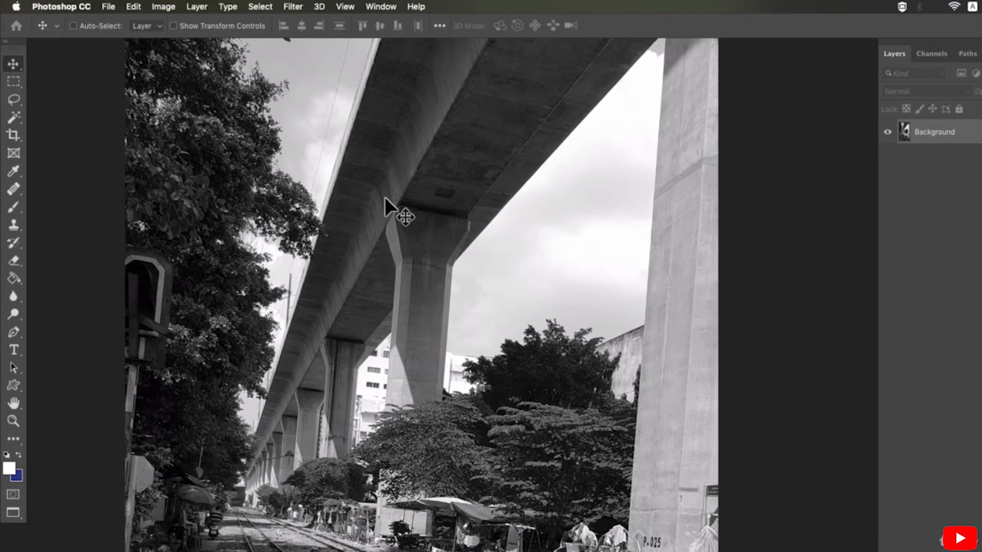
{"action": "left_click", "coordinate": [163, 7]}
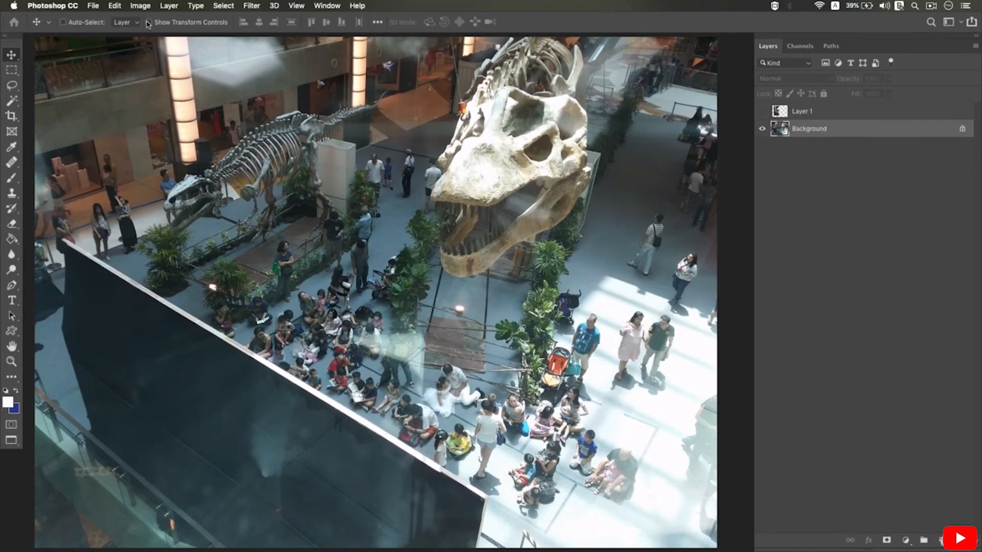
- Try Shadows/Highlights on the dinosaur photo with shadow tones of 65% and 46% and a shadow amount of 53%, and cancel it
{"action": "left_click", "coordinate": [141, 6]}
{"action": "mouse_move", "coordinate": [146, 35]}
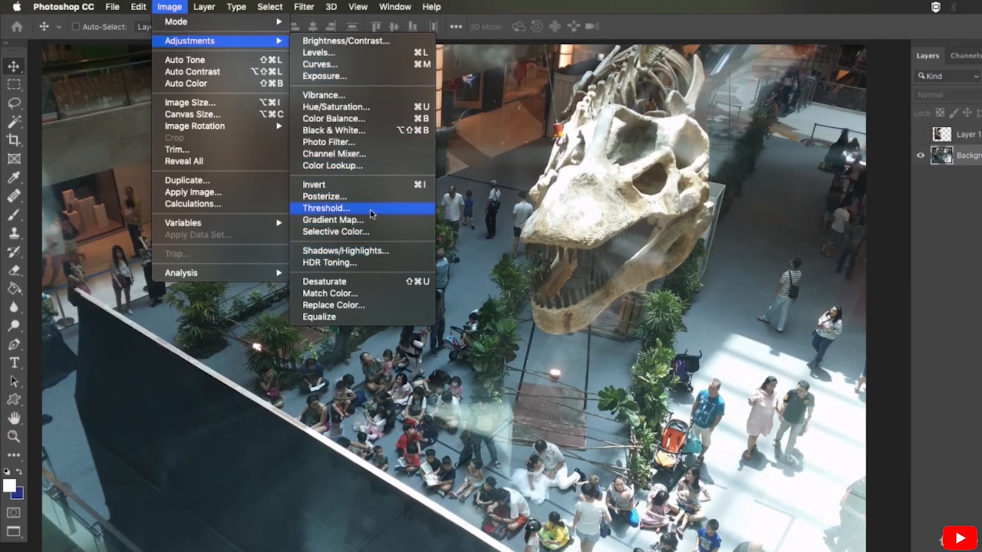
{"action": "left_click", "coordinate": [377, 253]}
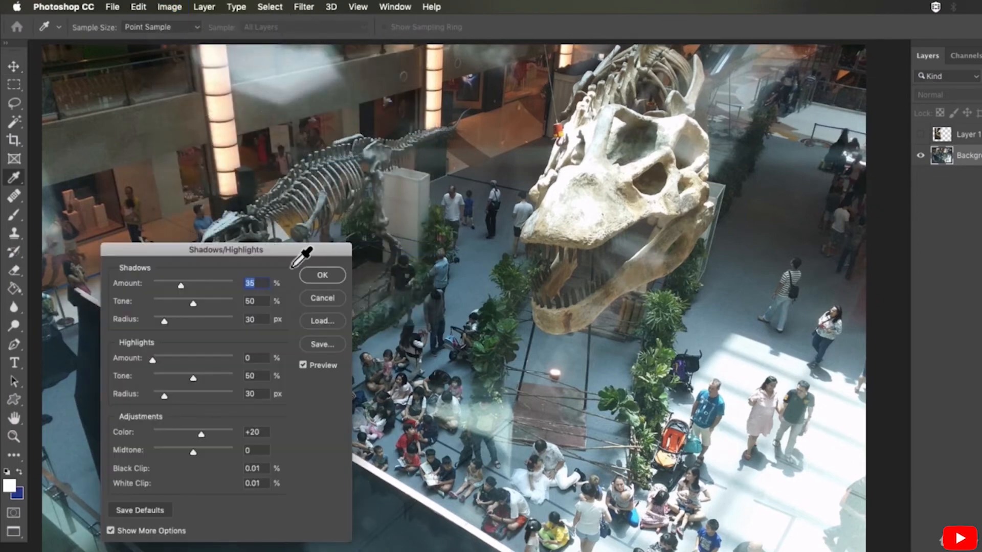
{"action": "left_click_drag", "start_coordinate": [298, 255], "coordinate": [295, 276]}
{"action": "left_click_drag", "start_coordinate": [187, 328], "coordinate": [199, 329]}
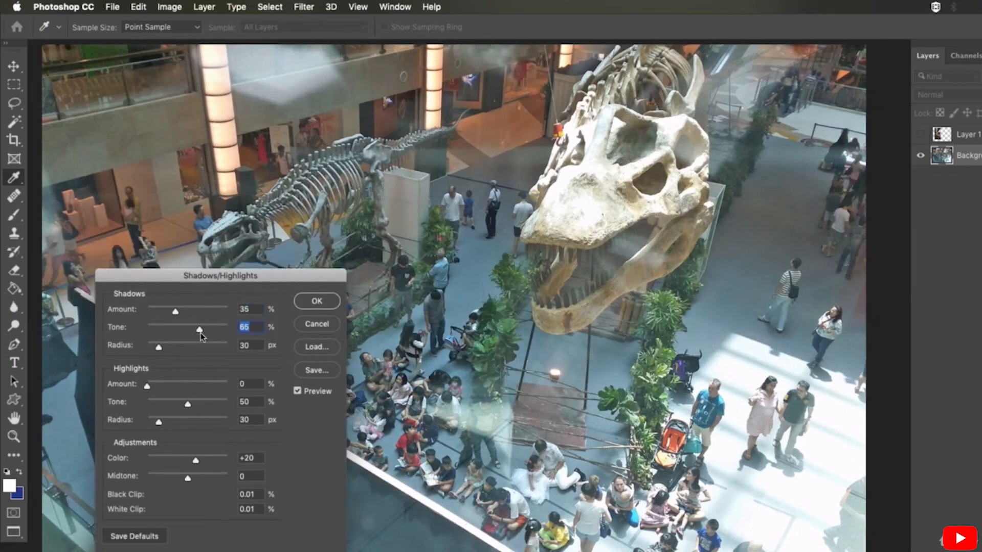
{"action": "left_click", "coordinate": [183, 327]}
{"action": "left_click_drag", "start_coordinate": [177, 313], "coordinate": [192, 320]}
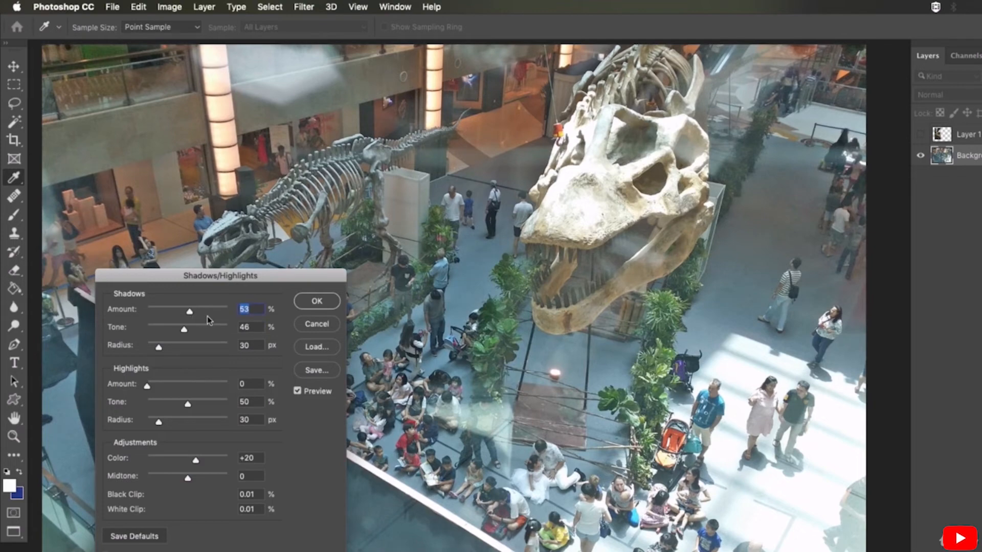
{"action": "left_click", "coordinate": [322, 328]}
{"action": "key", "text": "v"}
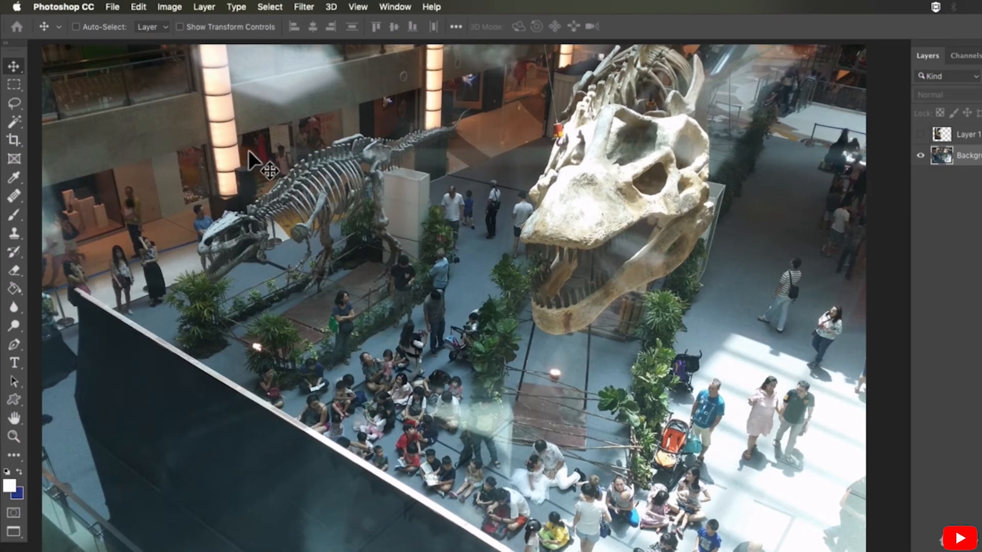
- Apply the Auto Tone, Auto Contrast and Auto Color corrections to the dinosaur photo's background layer
{"action": "left_click", "coordinate": [173, 7]}
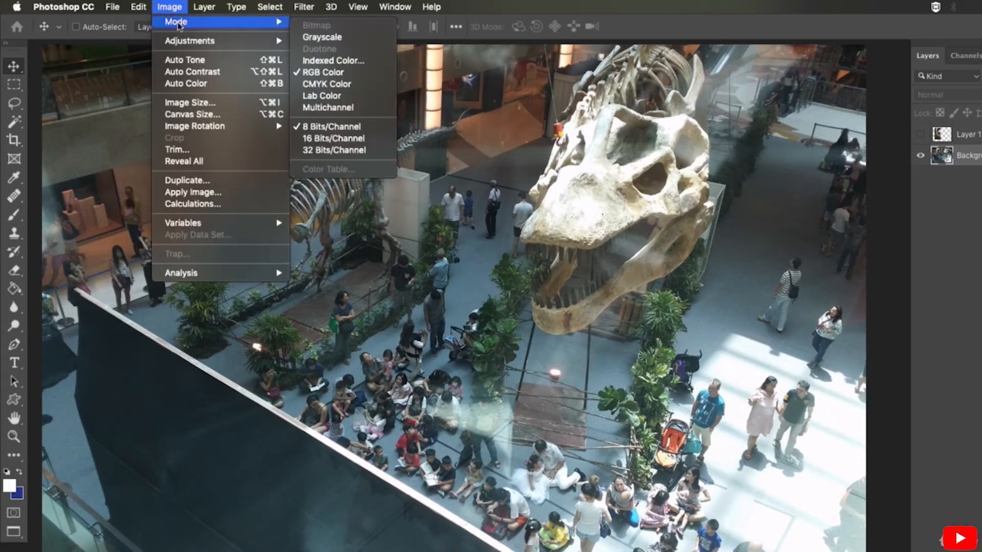
{"action": "left_click", "coordinate": [189, 60]}
{"action": "left_click", "coordinate": [169, 7]}
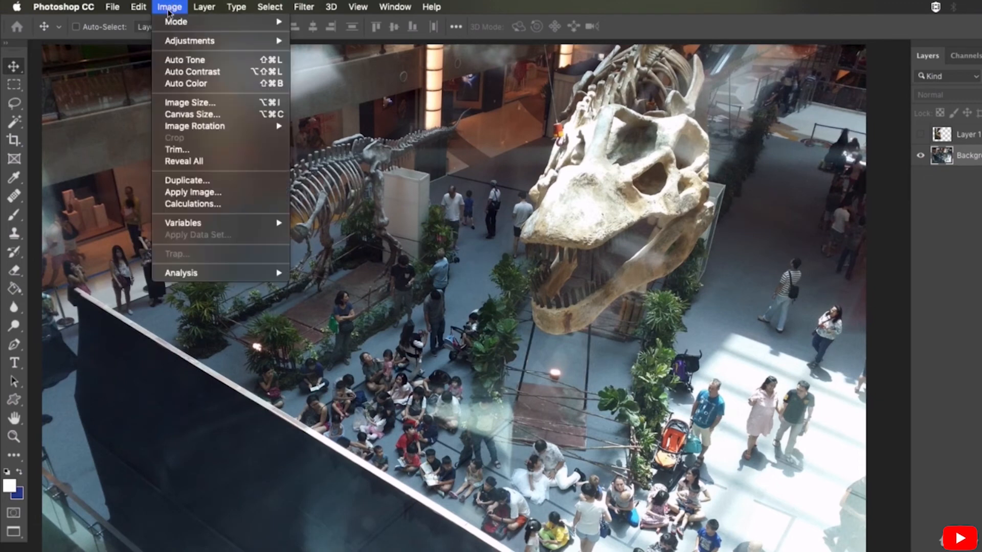
{"action": "left_click", "coordinate": [189, 70]}
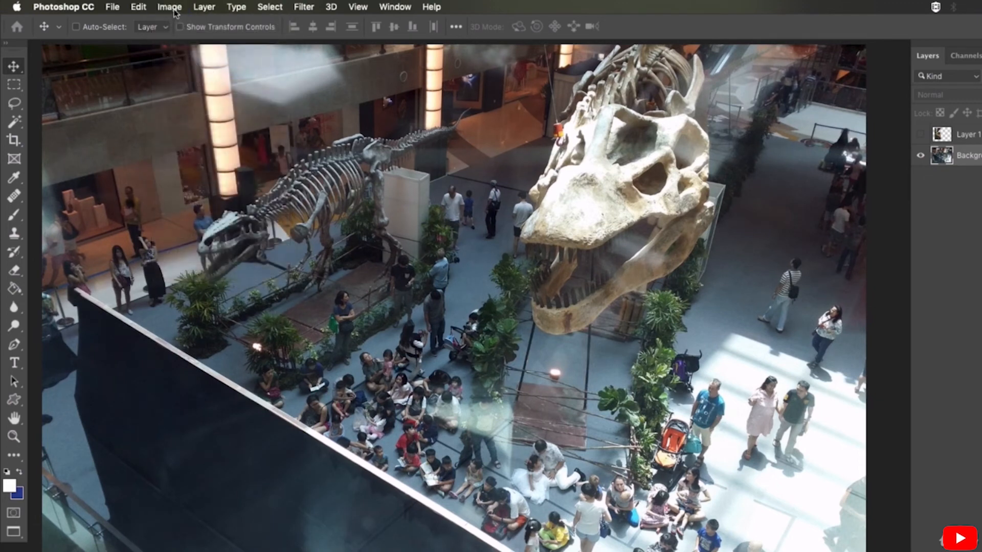
{"action": "left_click", "coordinate": [173, 7]}
{"action": "left_click", "coordinate": [182, 84]}
- Apply a Levels adjustment to the dinosaur photo with a midtone input level of 0.88, comparing it with the preview off and on
{"action": "left_click", "coordinate": [176, 7]}
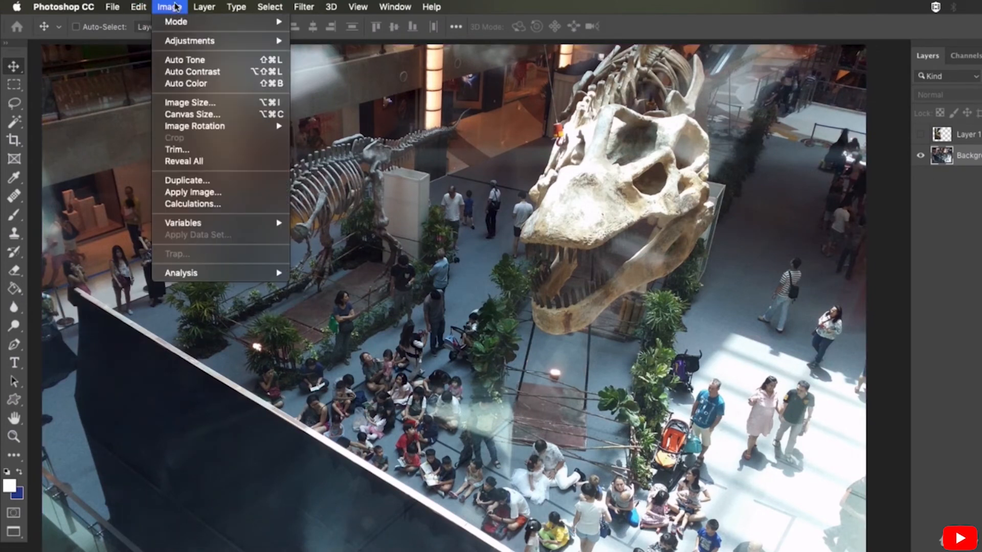
{"action": "mouse_move", "coordinate": [180, 41]}
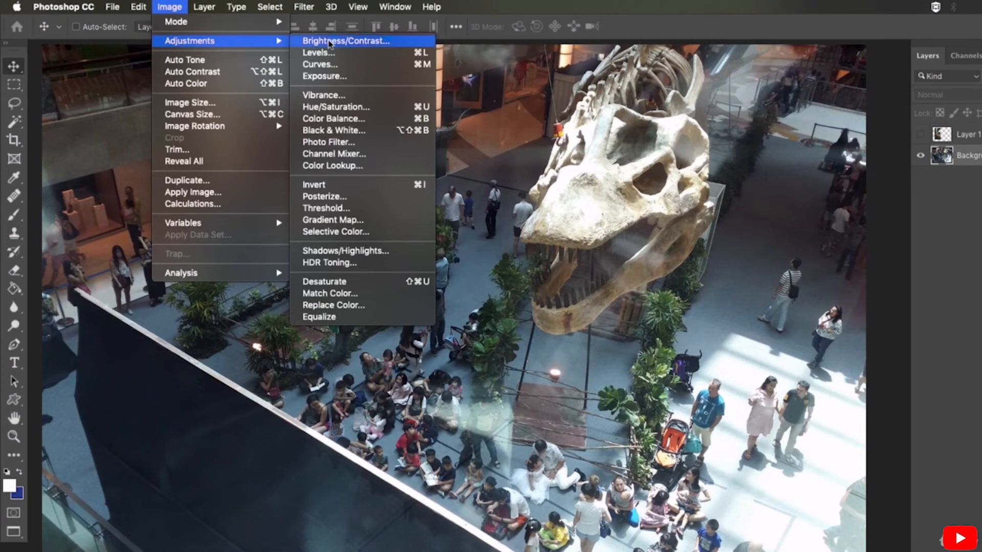
{"action": "left_click", "coordinate": [322, 51]}
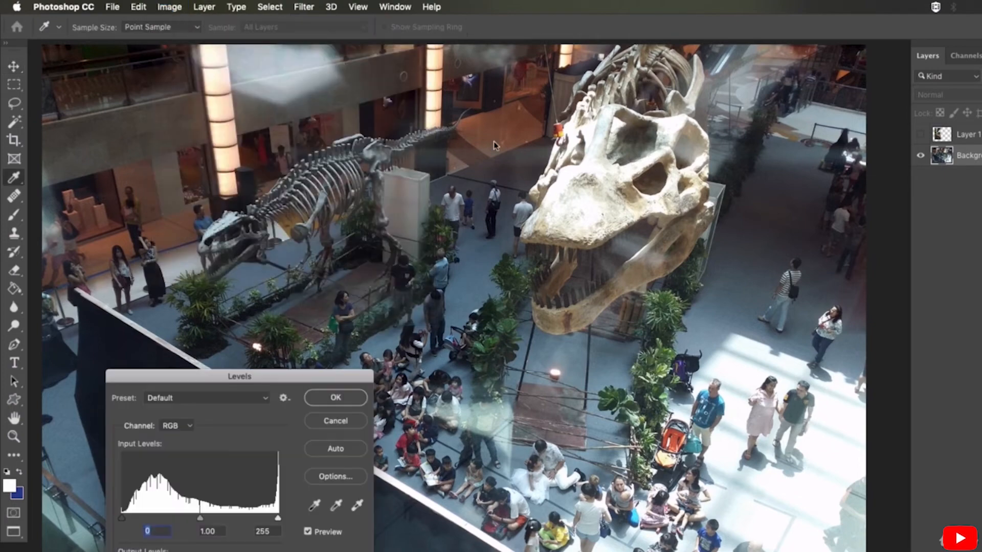
{"action": "left_click", "coordinate": [351, 450]}
{"action": "left_click_drag", "start_coordinate": [278, 517], "coordinate": [278, 518]}
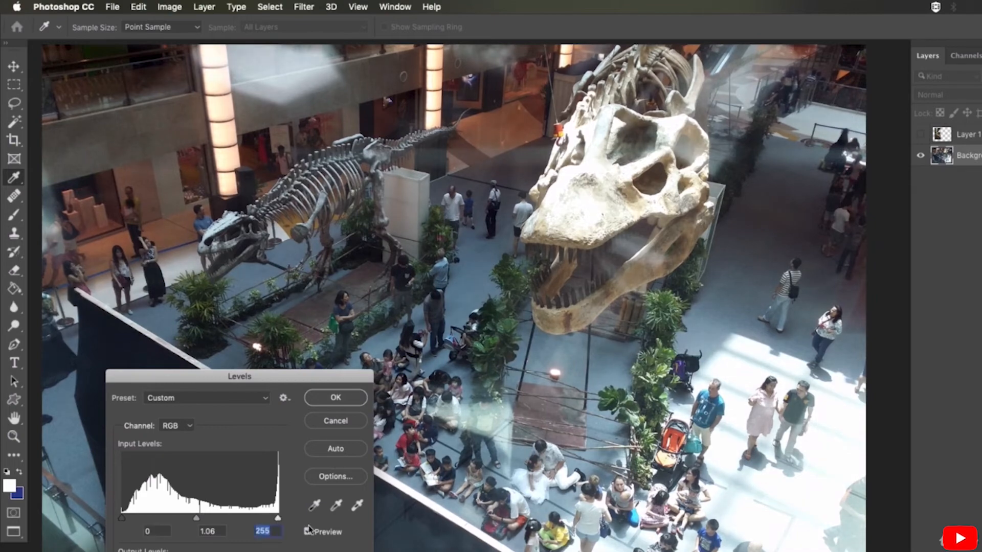
{"action": "left_click_drag", "start_coordinate": [196, 519], "coordinate": [206, 519]}
{"action": "left_click", "coordinate": [309, 535]}
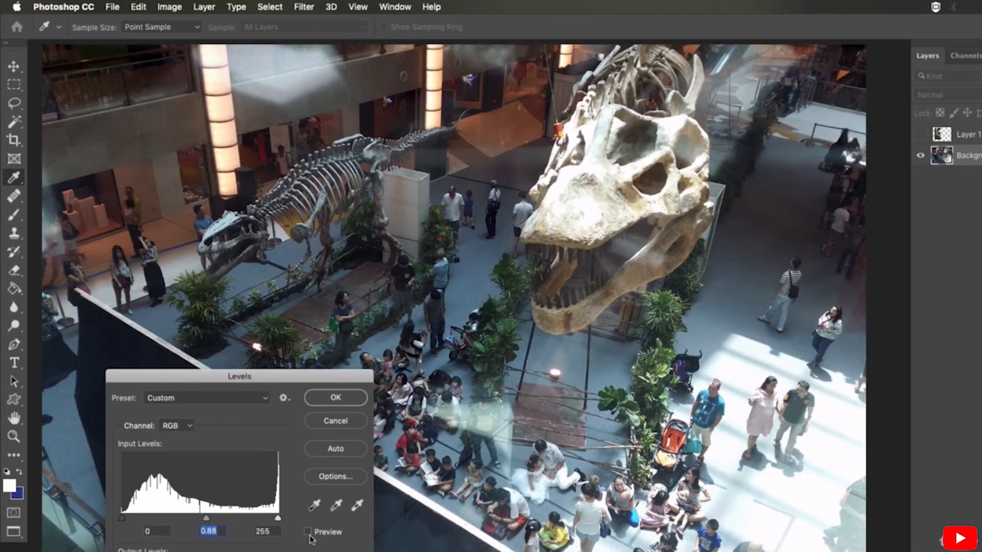
{"action": "left_click", "coordinate": [309, 534]}
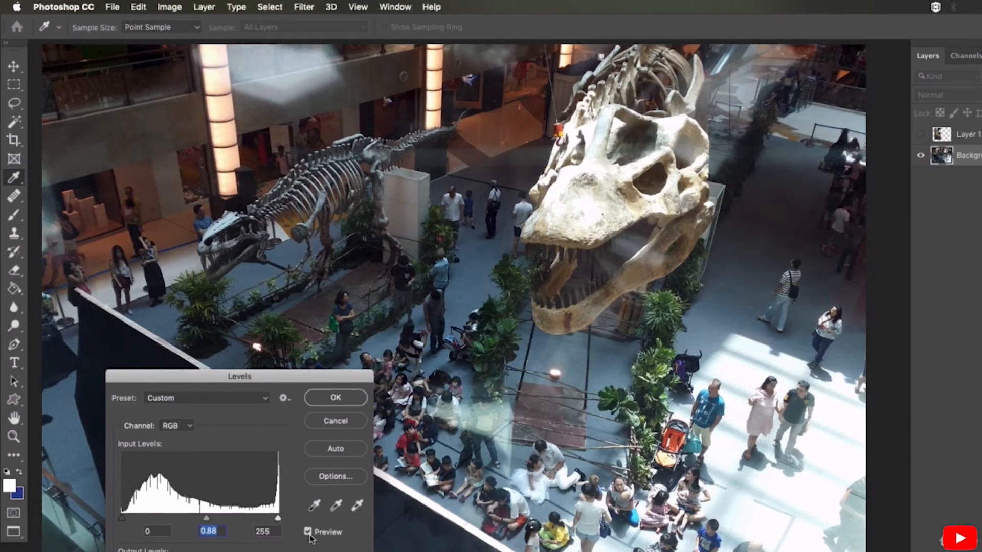
{"action": "left_click", "coordinate": [336, 398]}
{"action": "key", "text": "v"}
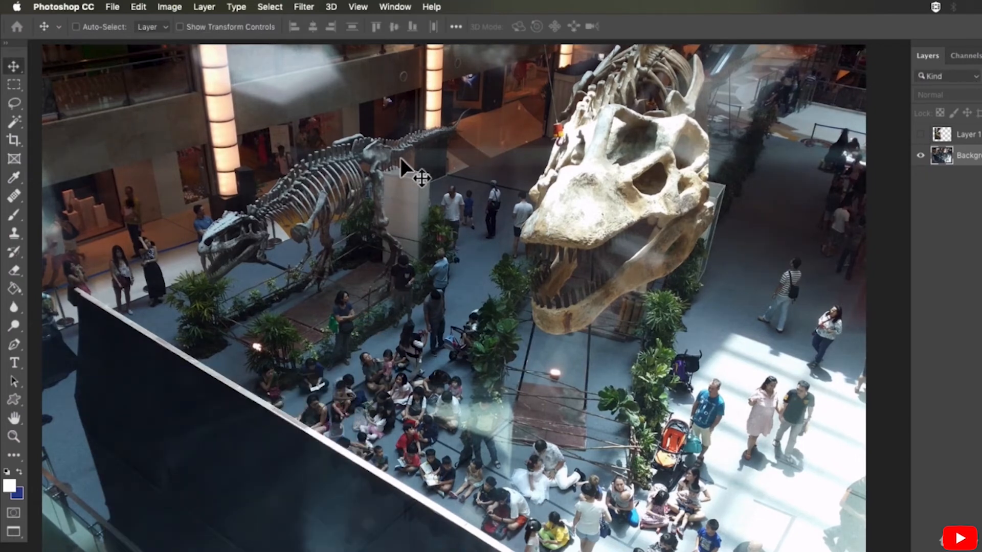
- Apply a Vibrance adjustment of -48 to the dinosaur photo
{"action": "left_click", "coordinate": [170, 7]}
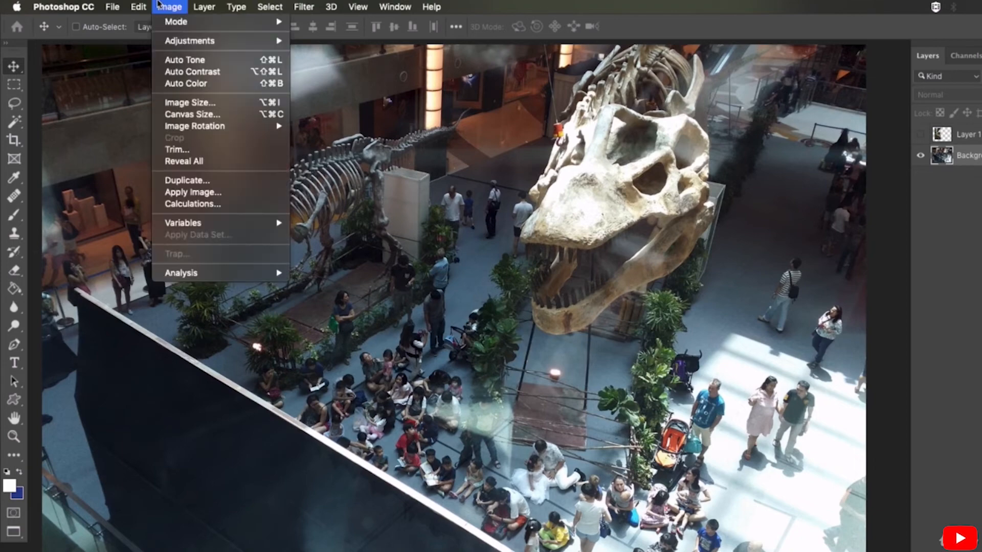
{"action": "mouse_move", "coordinate": [176, 41]}
{"action": "left_click", "coordinate": [336, 94]}
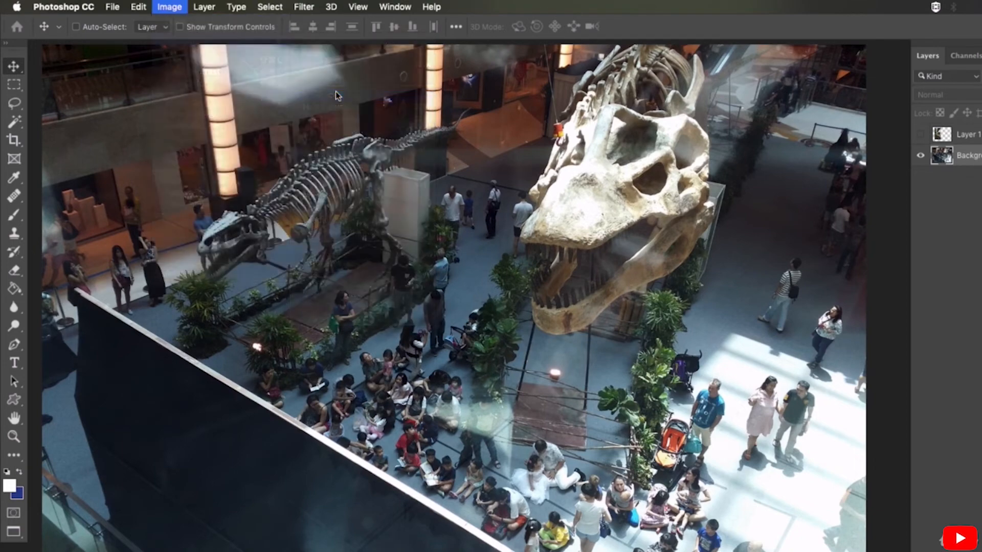
{"action": "left_click_drag", "start_coordinate": [707, 167], "coordinate": [250, 320]}
{"action": "left_click_drag", "start_coordinate": [271, 358], "coordinate": [245, 362]}
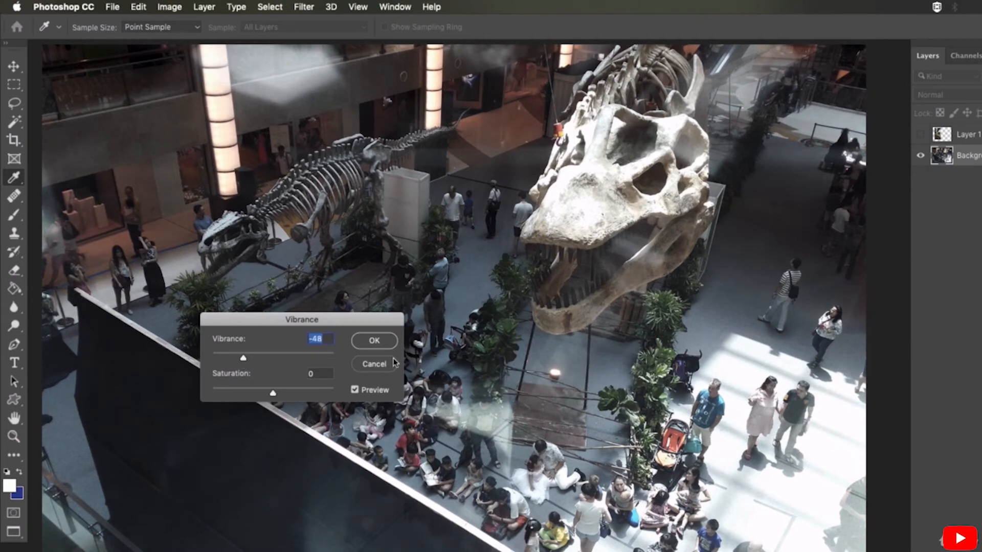
{"action": "left_click", "coordinate": [379, 348]}
{"action": "key", "text": "v"}
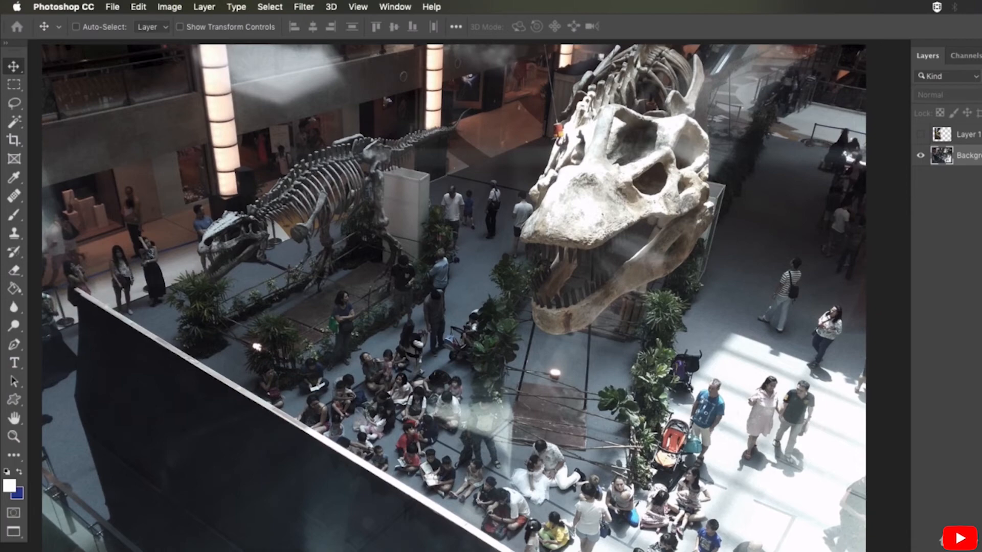
- Show the railway photo's layer, select it and move it slightly down and to the right over the dinosaur photo
{"action": "left_click", "coordinate": [920, 134]}
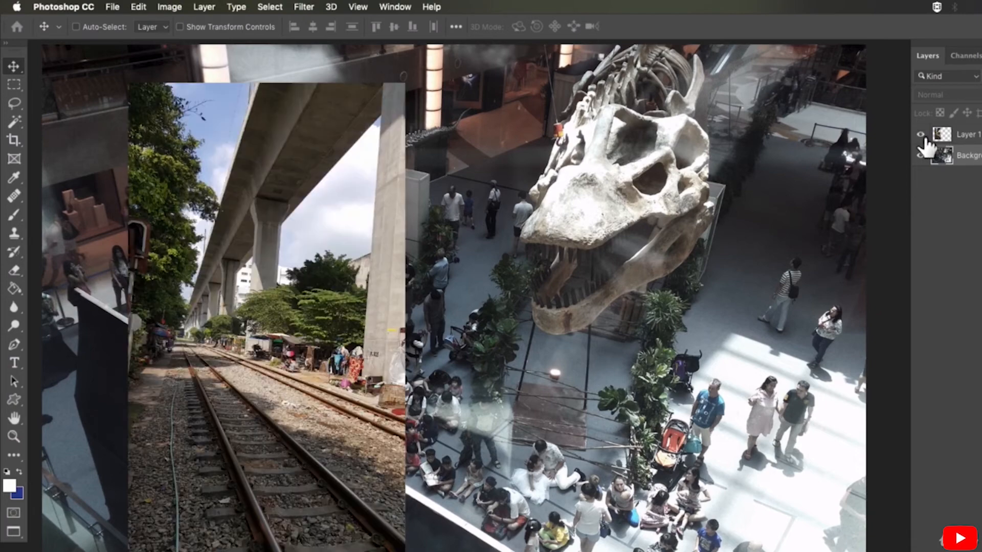
{"action": "left_click", "coordinate": [969, 134]}
{"action": "left_click_drag", "start_coordinate": [381, 269], "coordinate": [393, 294]}
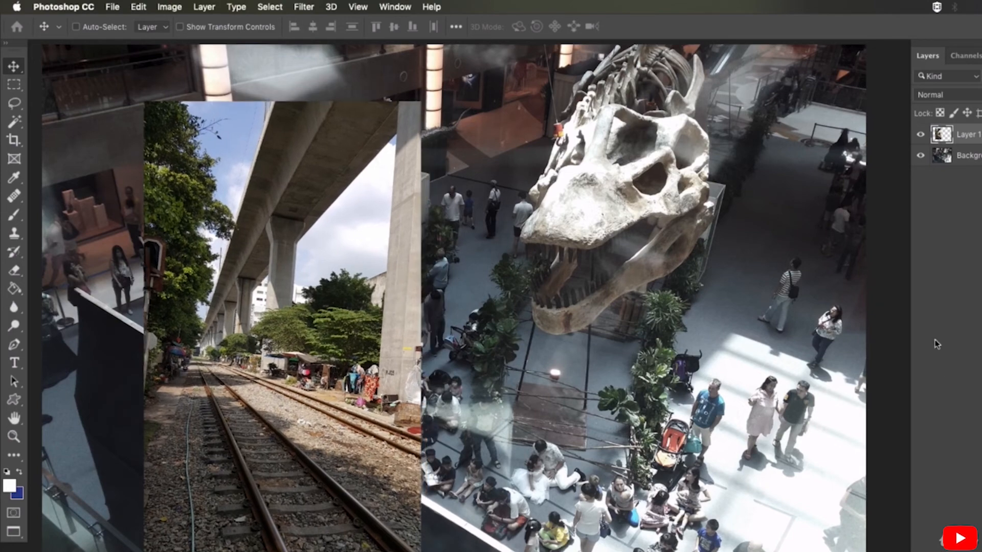
- Try brightness values of 118 and 150 on the railway layer and cancel the Brightness/Contrast adjustment
{"action": "left_click", "coordinate": [177, 7]}
{"action": "mouse_move", "coordinate": [260, 41]}
{"action": "left_click", "coordinate": [351, 42]}
{"action": "left_click", "coordinate": [408, 303]}
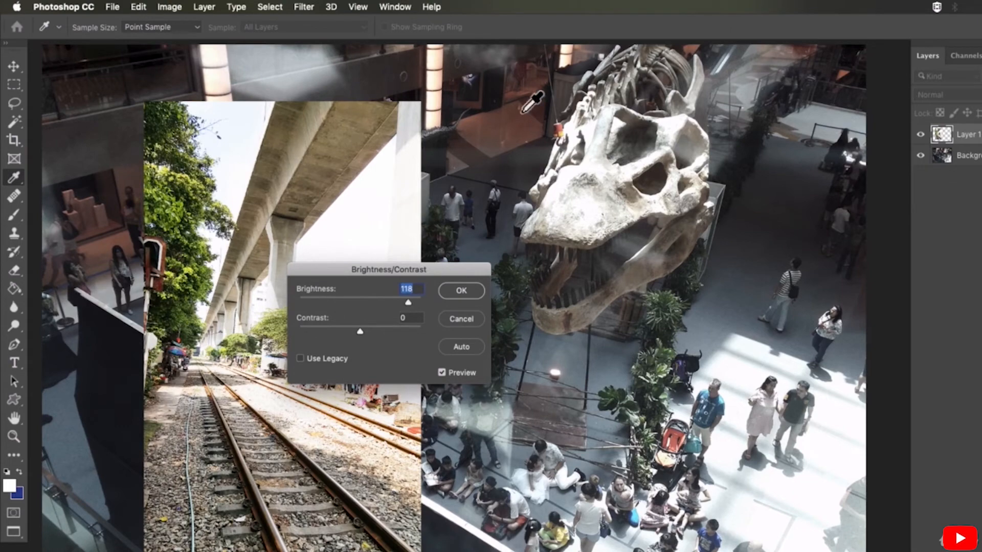
{"action": "left_click_drag", "start_coordinate": [408, 302], "coordinate": [436, 304]}
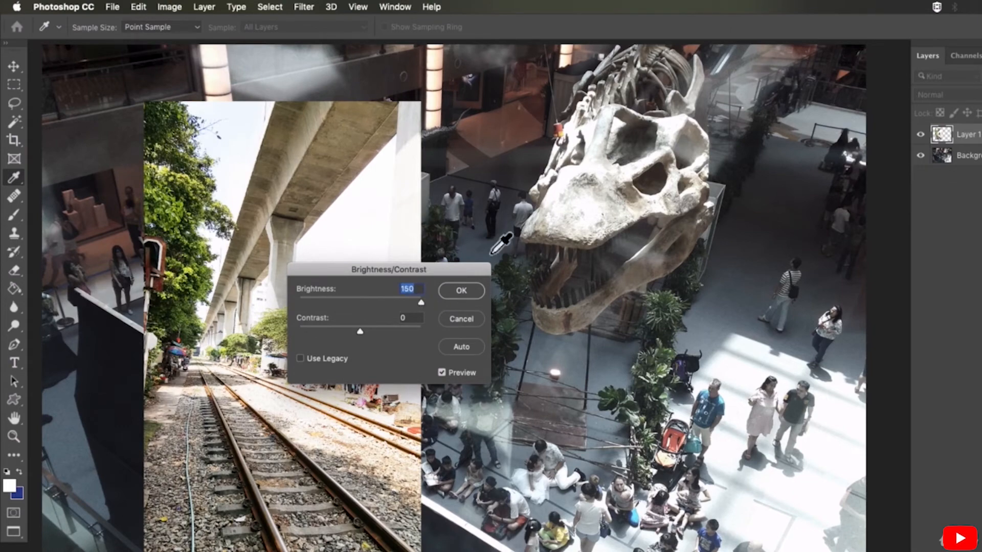
{"action": "left_click", "coordinate": [458, 319]}
- Select both the railway layer and the background and merge them into one layer
{"action": "left_click", "coordinate": [968, 156], "text": "super"}
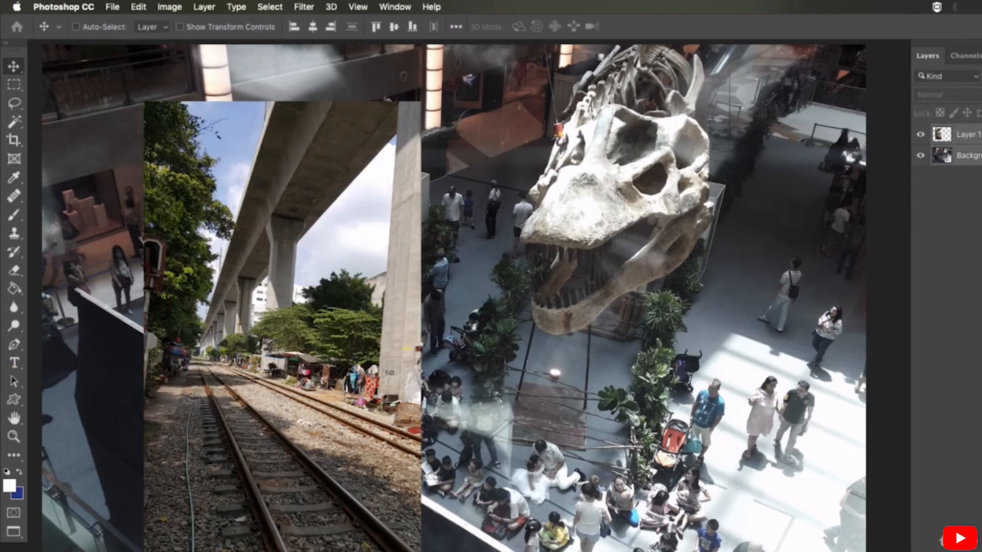
{"action": "left_click", "coordinate": [167, 7]}
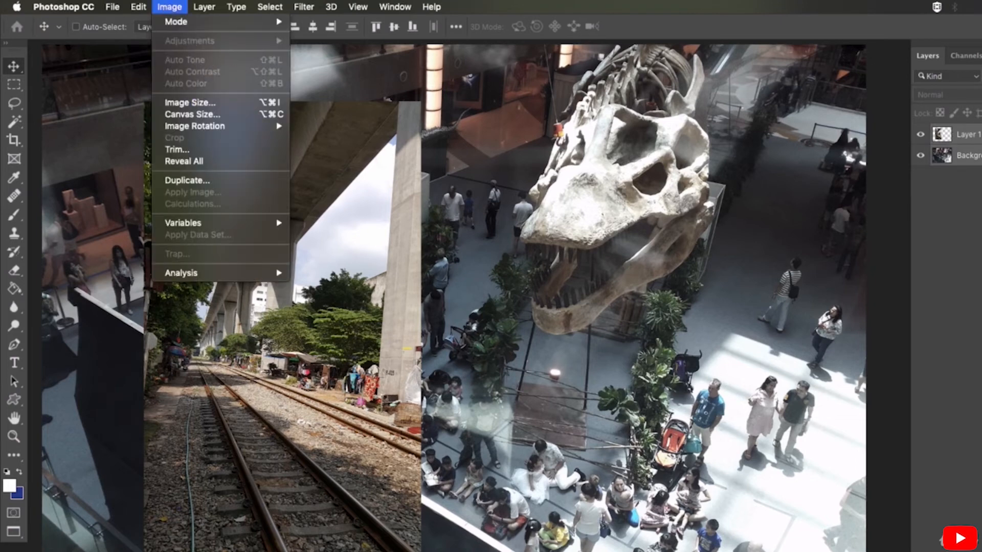
{"action": "key", "text": "Escape"}
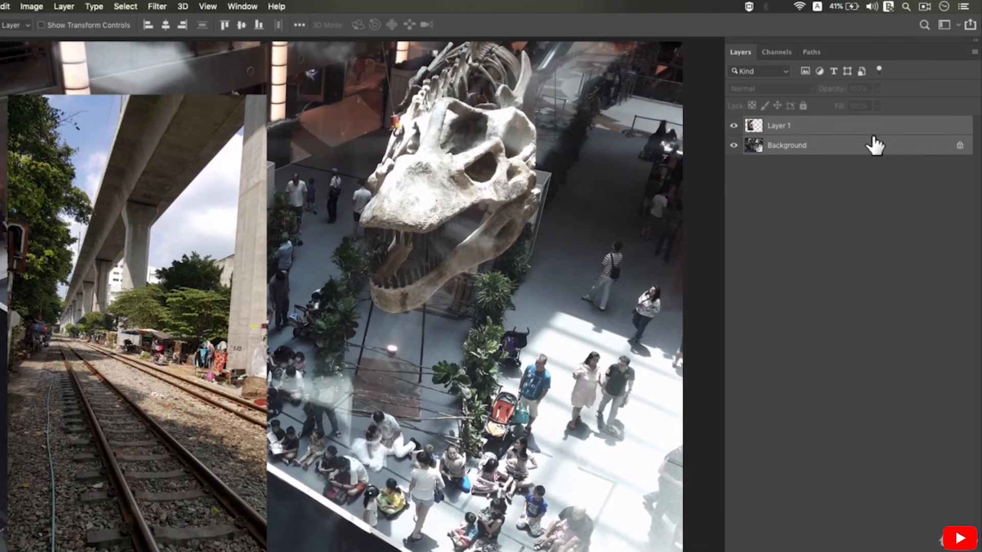
{"action": "left_click", "coordinate": [864, 146], "text": "super"}
{"action": "left_click", "coordinate": [863, 147], "text": "super"}
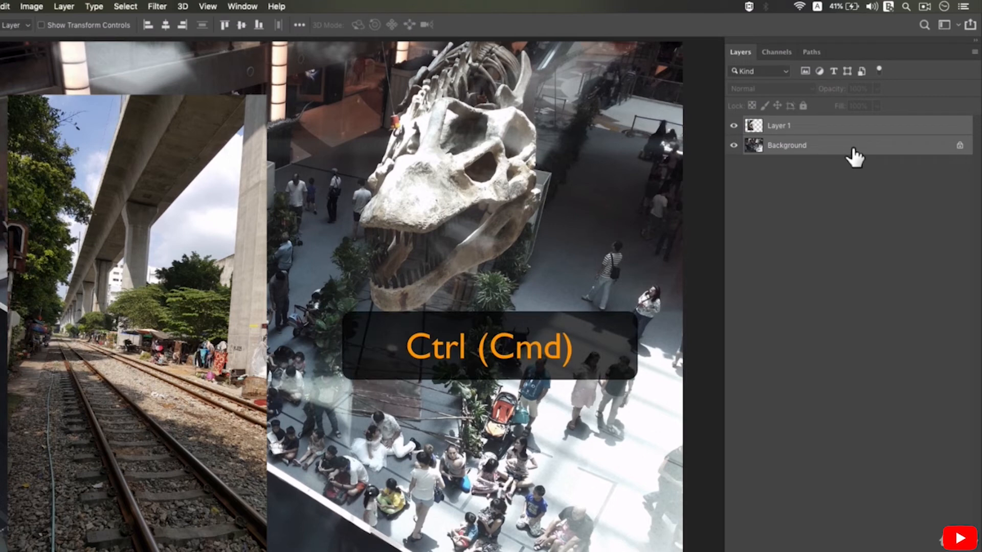
{"action": "right_click", "coordinate": [847, 148]}
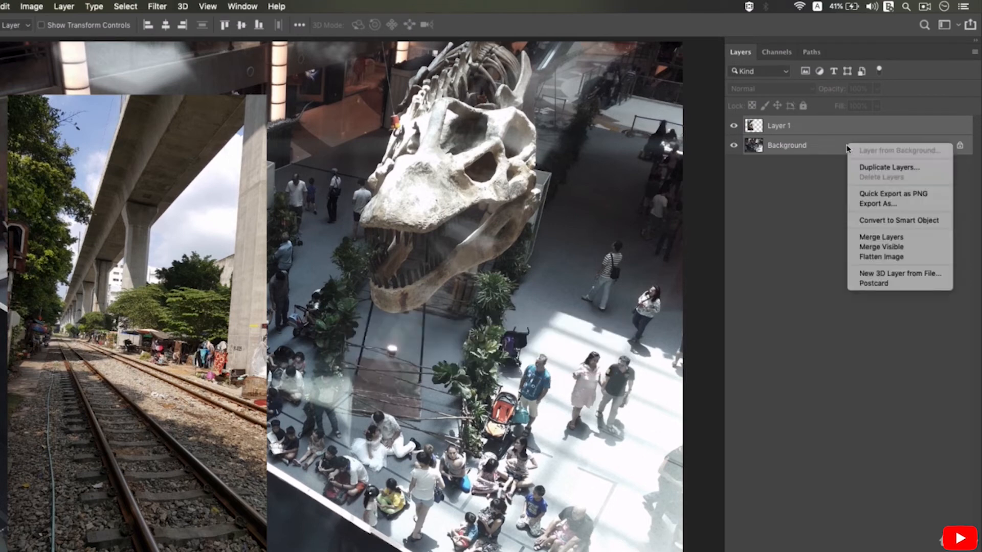
{"action": "left_click", "coordinate": [887, 239]}
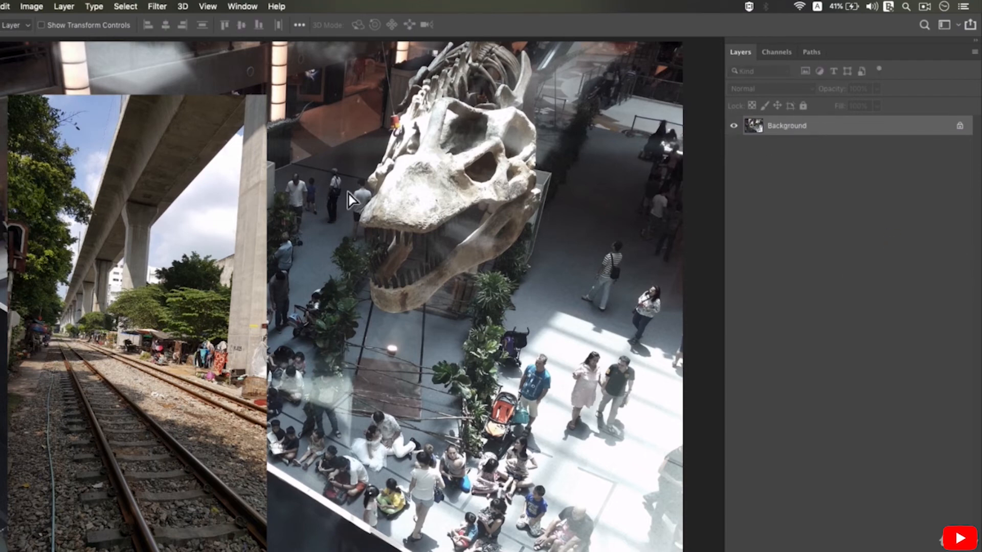
- Try a brightness of 121 on the merged image, cancel it and undo the layer merge
{"action": "left_click", "coordinate": [28, 6]}
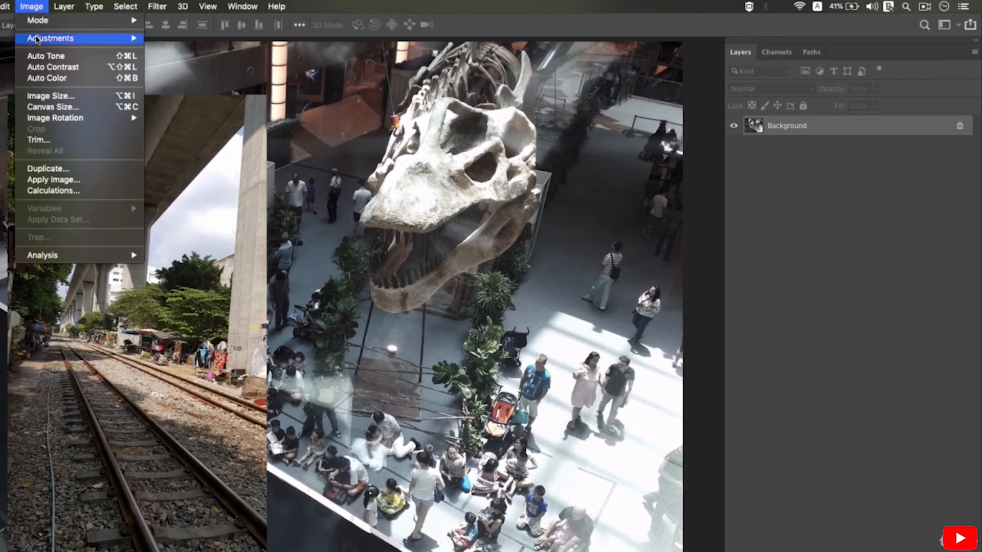
{"action": "mouse_move", "coordinate": [98, 38]}
{"action": "left_click", "coordinate": [183, 38]}
{"action": "left_click_drag", "start_coordinate": [210, 283], "coordinate": [257, 289]}
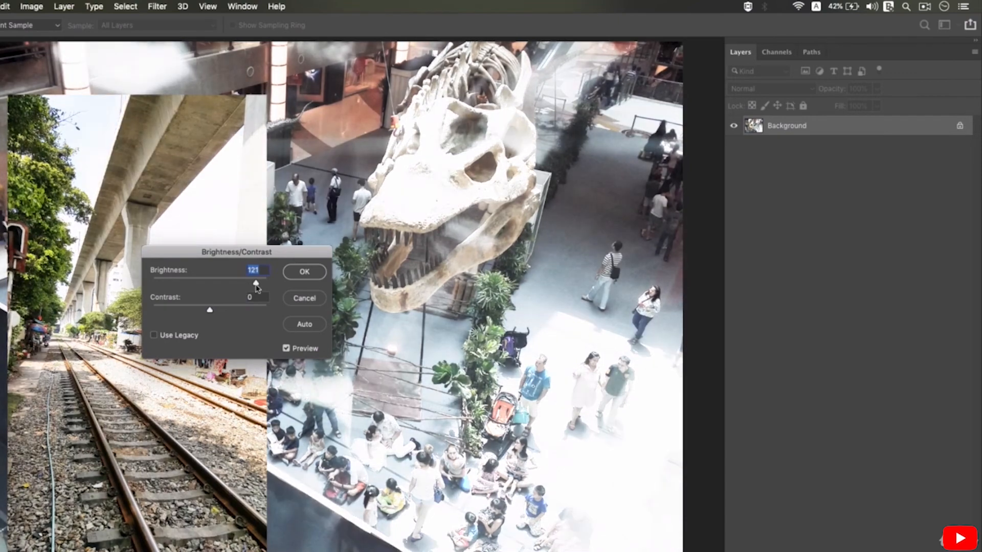
{"action": "left_click", "coordinate": [305, 297]}
{"action": "key", "text": "super+j"}
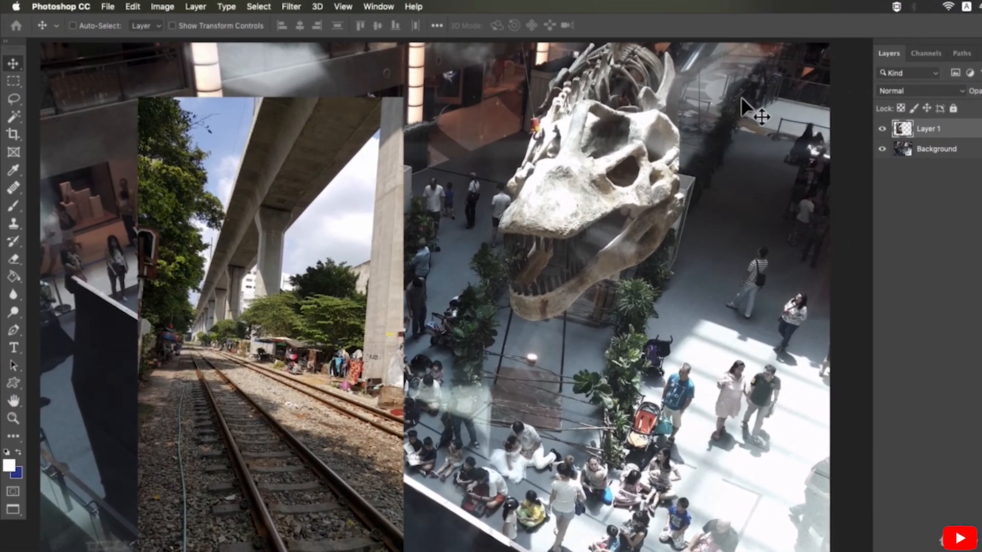
- Set the railway layer's brightness to -14 with a Brightness/Contrast adjustment
{"action": "left_click", "coordinate": [162, 7]}
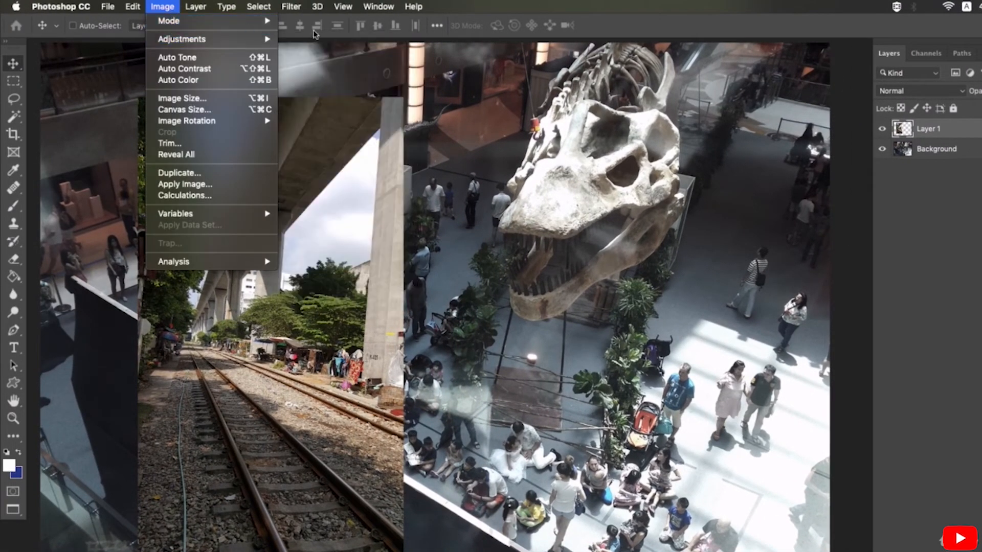
{"action": "mouse_move", "coordinate": [250, 43]}
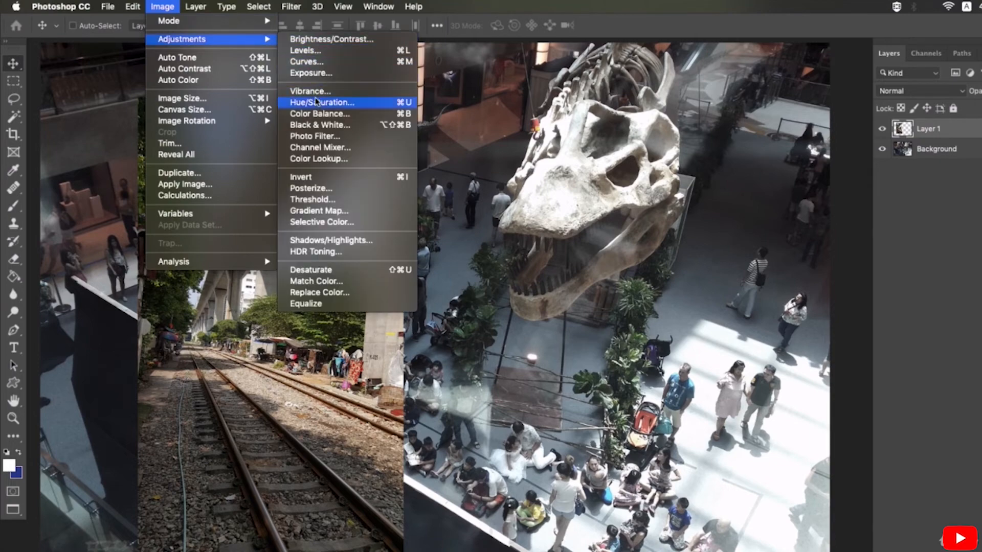
{"action": "left_click", "coordinate": [332, 40]}
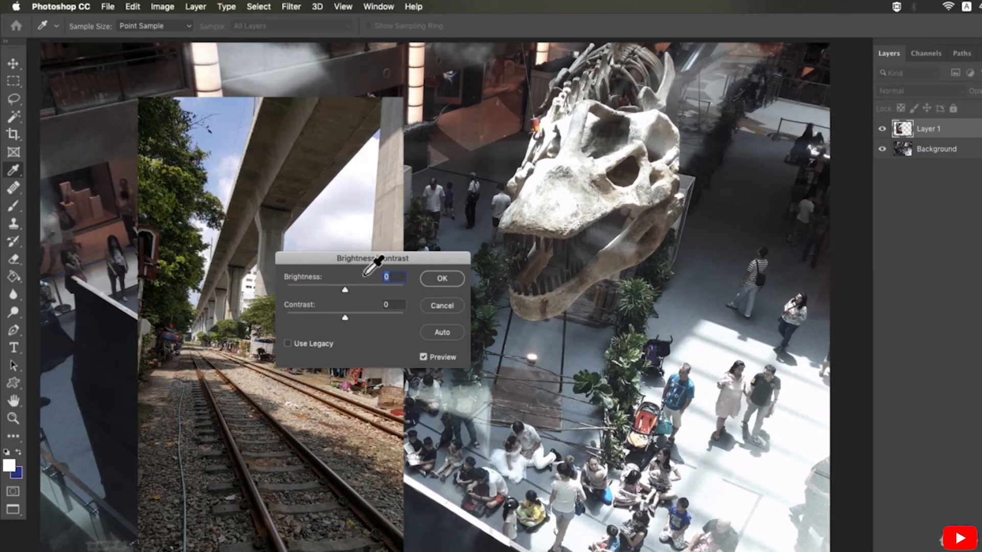
{"action": "left_click_drag", "start_coordinate": [374, 262], "coordinate": [528, 257]}
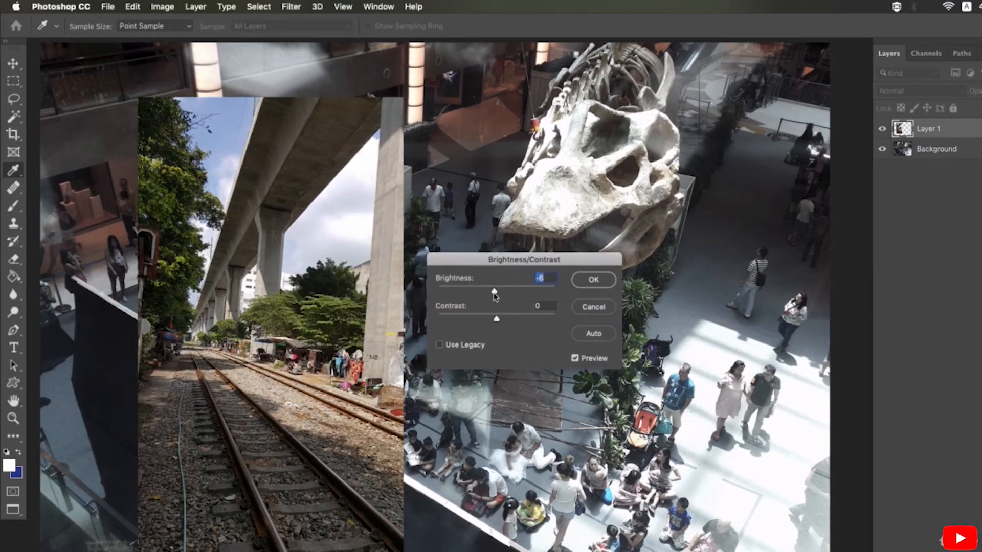
{"action": "left_click_drag", "start_coordinate": [497, 296], "coordinate": [491, 300]}
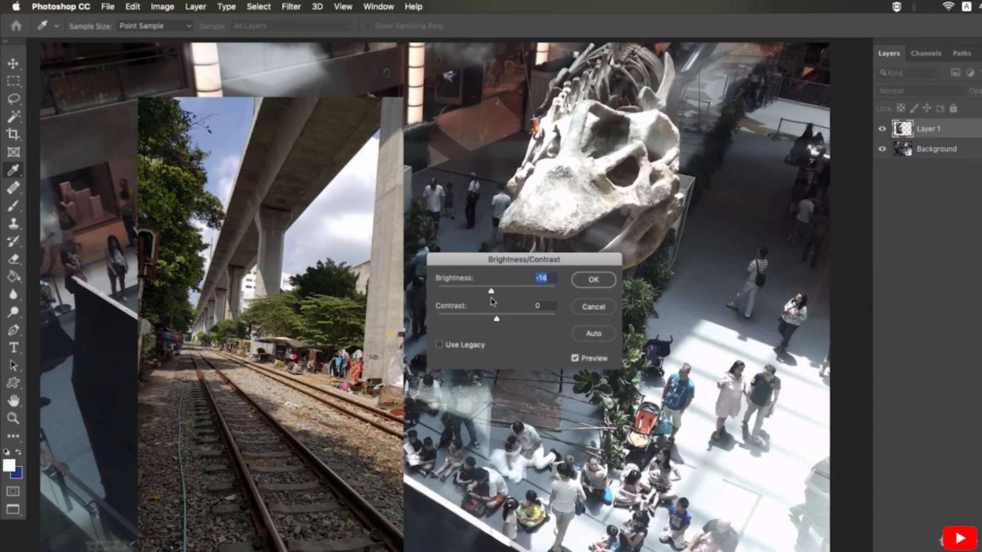
{"action": "left_click", "coordinate": [589, 280]}
- Apply an Exposure adjustment of +0.40 with a gamma correction of 0.82 to the railway layer, and hide that layer
{"action": "left_click", "coordinate": [159, 5]}
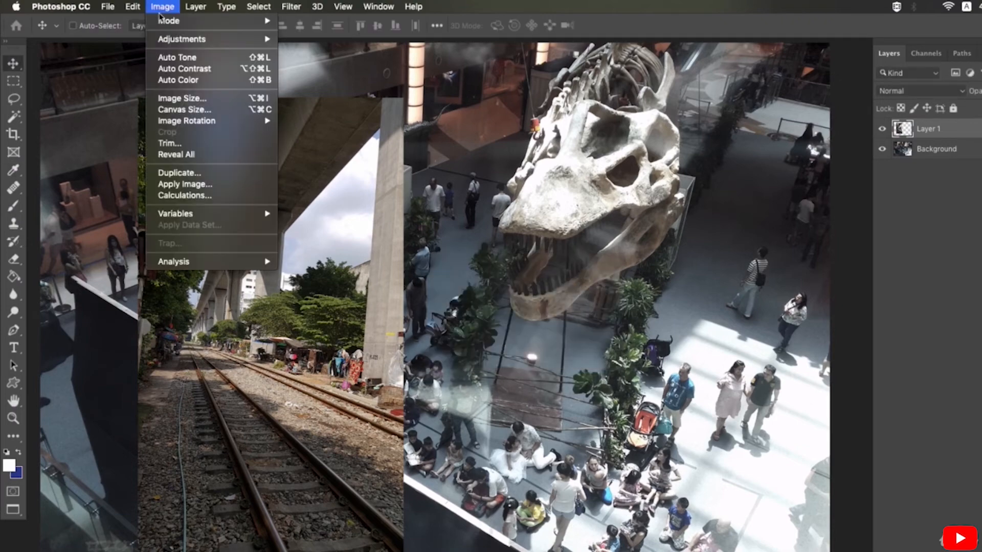
{"action": "mouse_move", "coordinate": [177, 42]}
{"action": "left_click", "coordinate": [335, 77]}
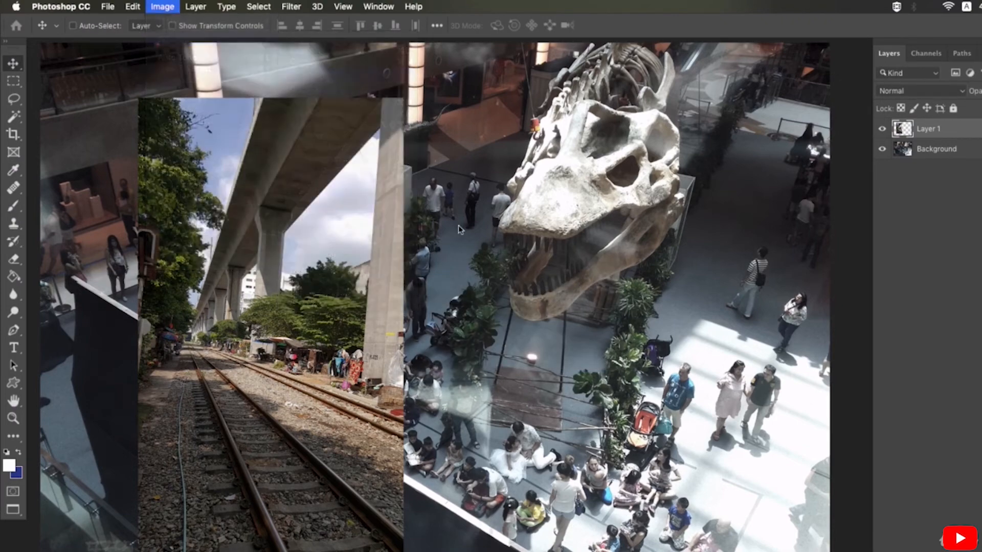
{"action": "left_click_drag", "start_coordinate": [676, 213], "coordinate": [682, 219]}
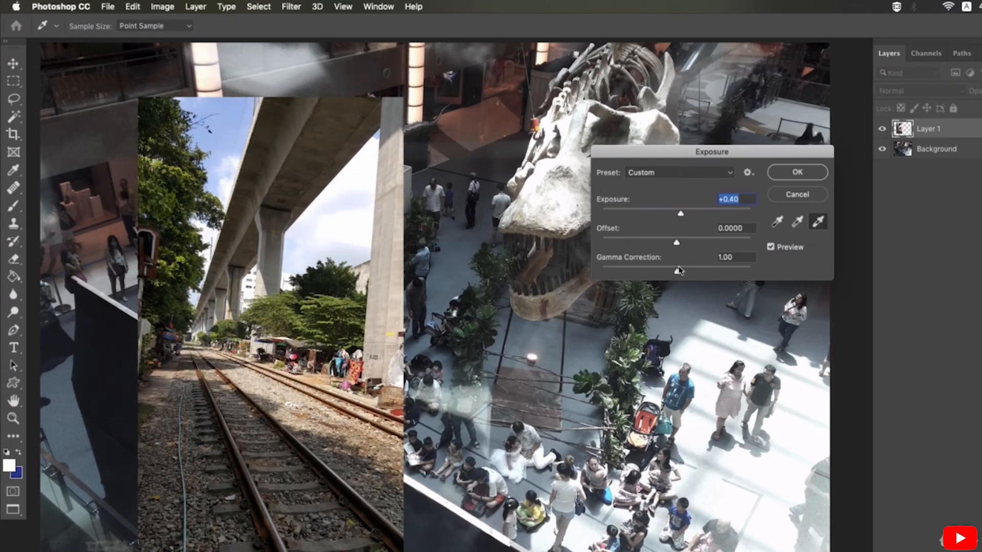
{"action": "left_click_drag", "start_coordinate": [677, 271], "coordinate": [688, 275]}
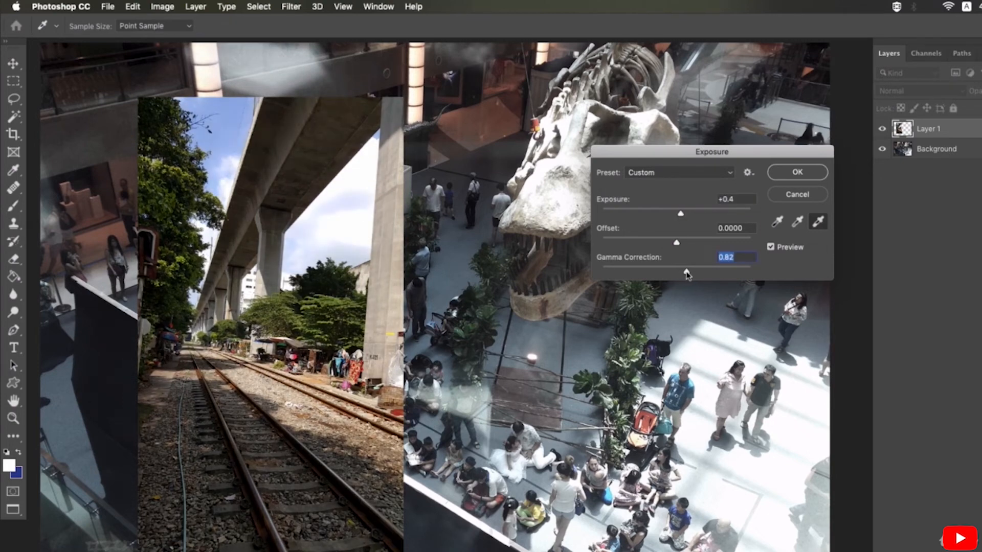
{"action": "left_click", "coordinate": [793, 180]}
{"action": "key", "text": "v"}
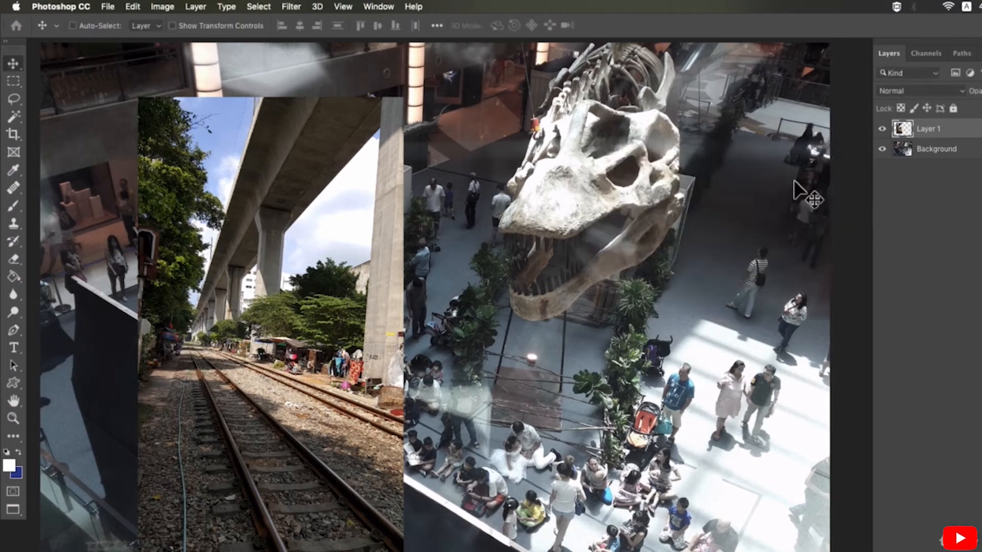
{"action": "left_click", "coordinate": [882, 128]}
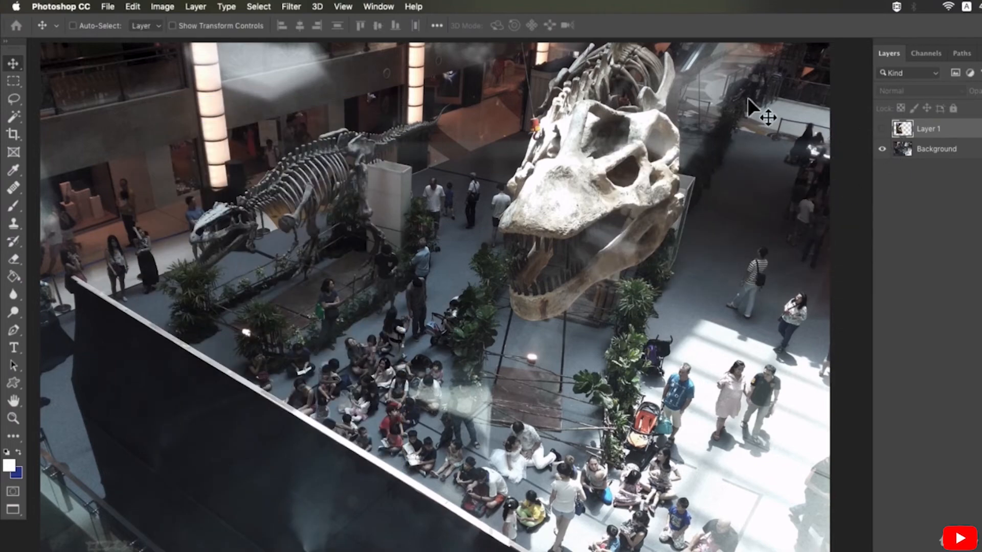
- Apply a Color Balance adjustment to the background's midtones with levels of +2 red, -8 magenta and +9 blue
{"action": "left_click", "coordinate": [155, 6]}
{"action": "mouse_move", "coordinate": [196, 6]}
{"action": "left_click", "coordinate": [951, 162]}
{"action": "left_click", "coordinate": [956, 153]}
{"action": "left_click", "coordinate": [162, 6]}
{"action": "mouse_move", "coordinate": [175, 40]}
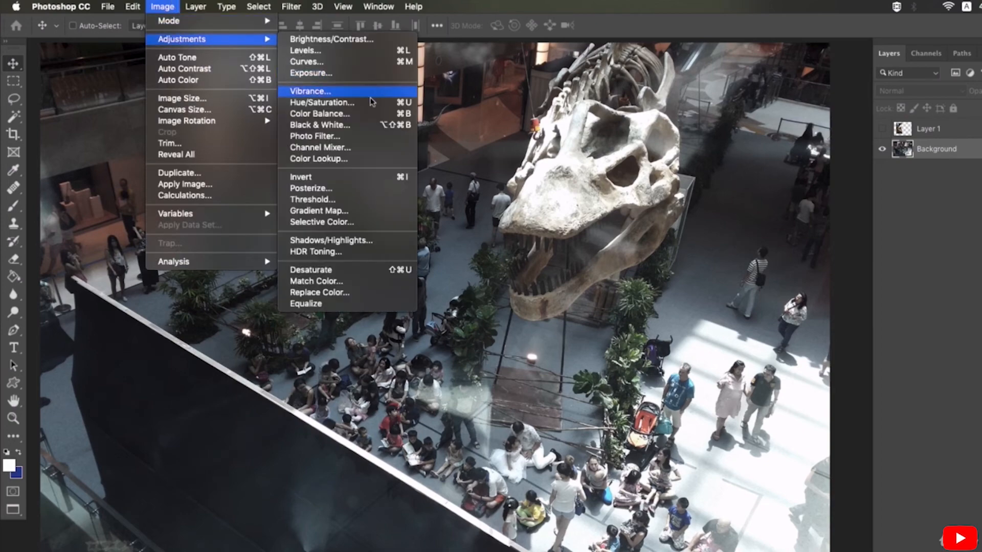
{"action": "left_click", "coordinate": [319, 114]}
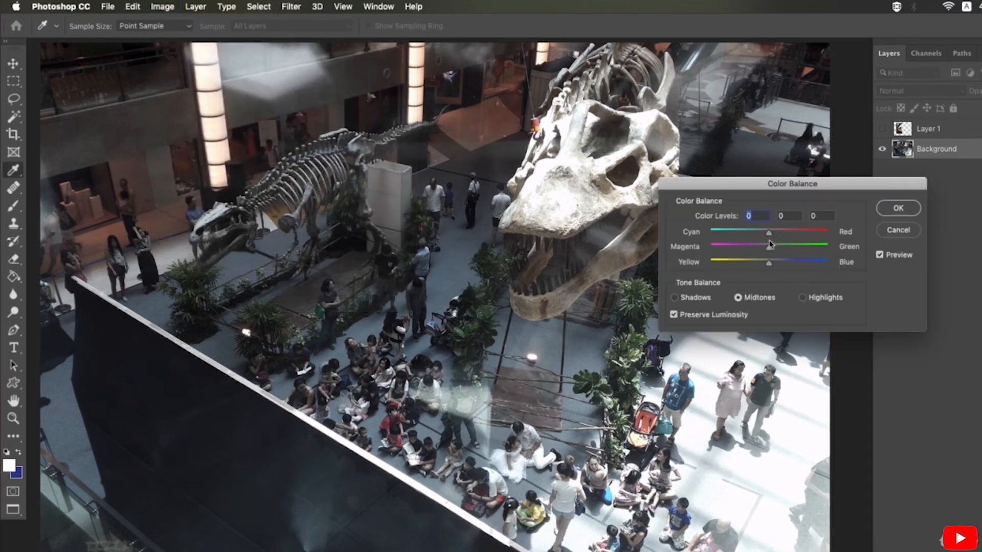
{"action": "left_click_drag", "start_coordinate": [770, 248], "coordinate": [771, 235]}
{"action": "left_click_drag", "start_coordinate": [778, 184], "coordinate": [892, 277]}
{"action": "left_click_drag", "start_coordinate": [883, 359], "coordinate": [890, 361]}
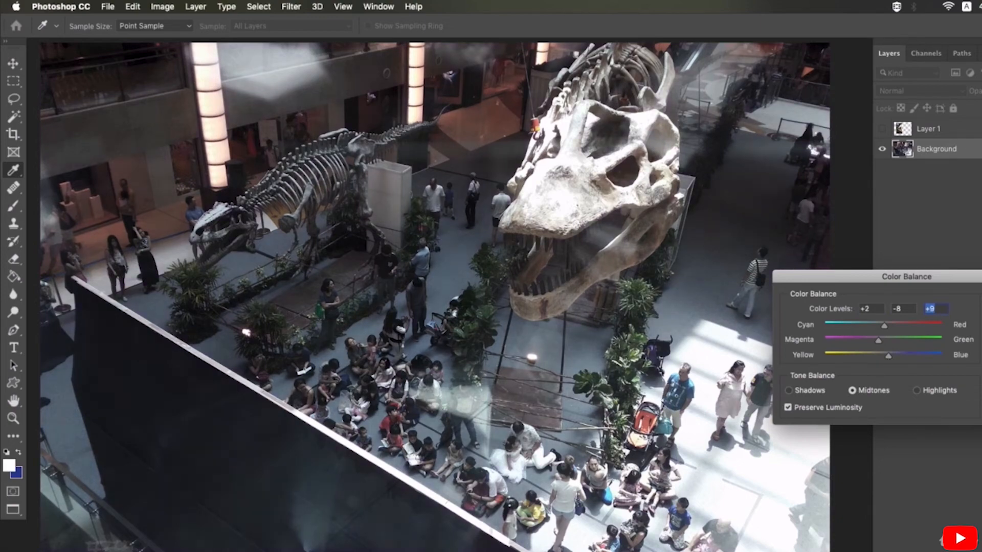
{"action": "key", "text": "Return"}
{"action": "left_click", "coordinate": [664, 268], "text": "alt+super"}
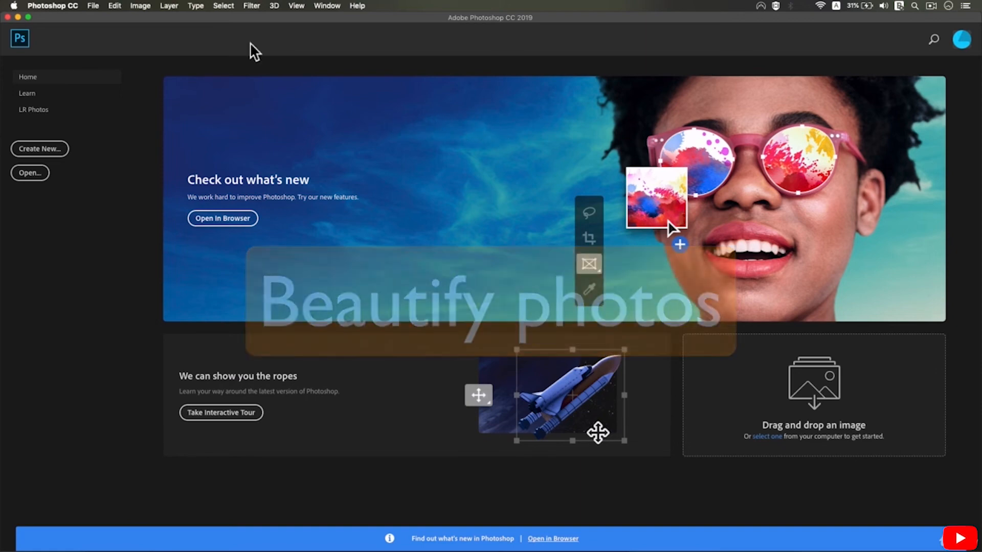
- Open all five images, photo_1.jpg to photo_5.jpg, from the 2-8 folder
{"action": "left_click", "coordinate": [92, 5]}
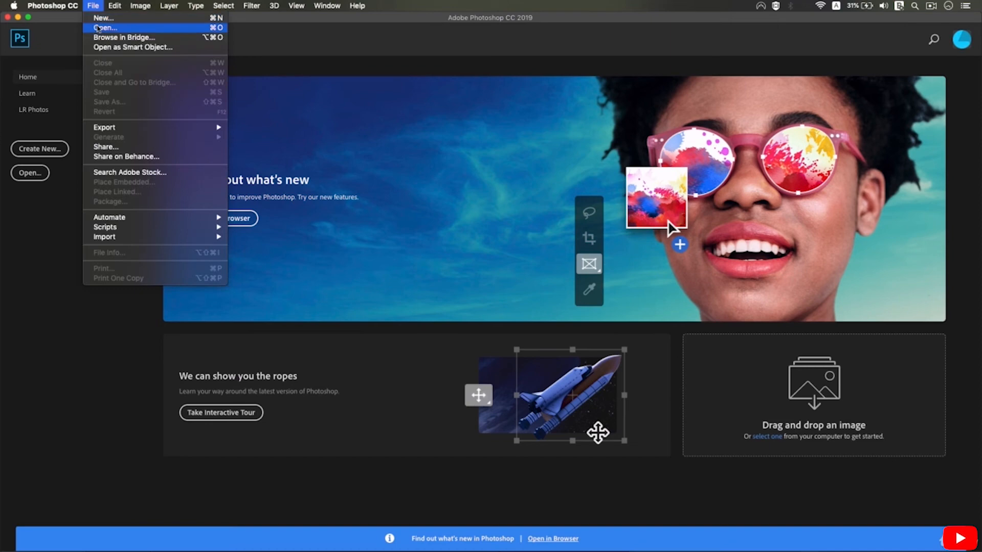
{"action": "left_click", "coordinate": [98, 29]}
{"action": "key", "text": "super+a"}
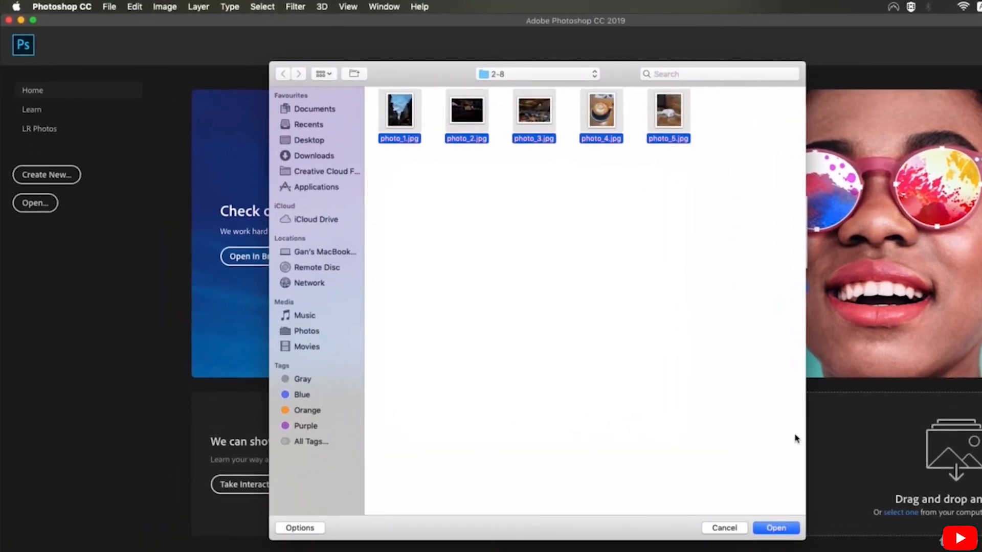
{"action": "left_click", "coordinate": [777, 528]}
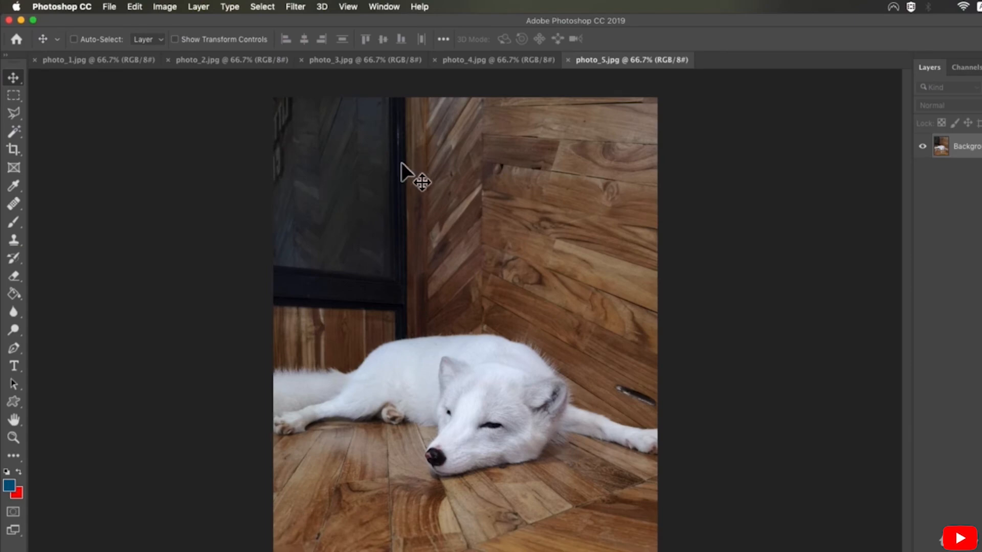
- Look through the five open photos and examine the street scene in photo_1.jpg up close
{"action": "left_click", "coordinate": [97, 60]}
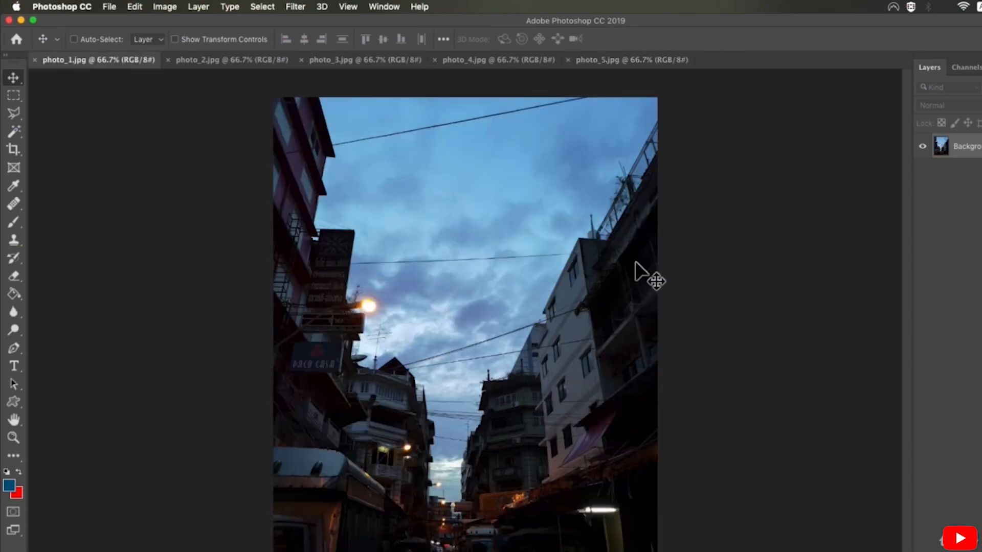
{"action": "left_click", "coordinate": [232, 59]}
{"action": "left_click", "coordinate": [351, 58]}
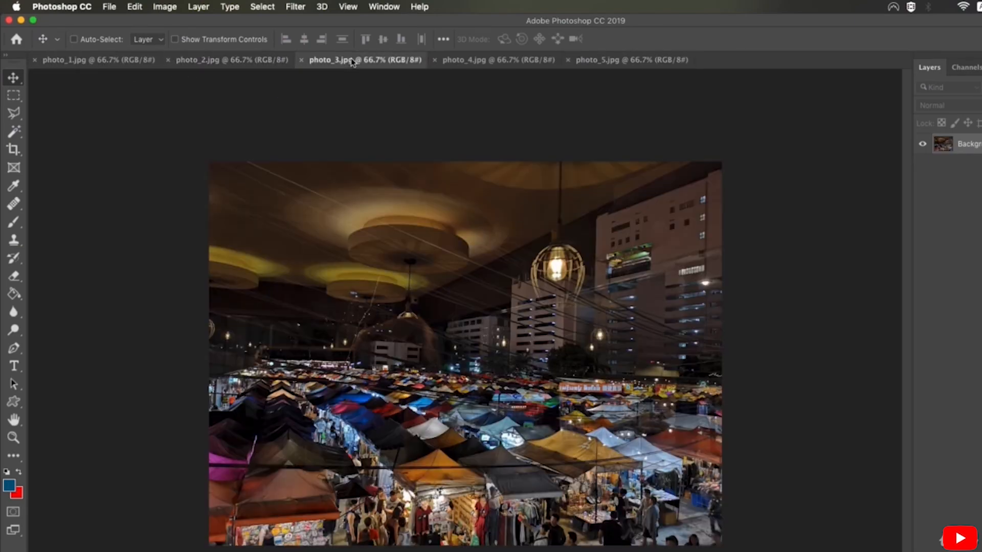
{"action": "left_click", "coordinate": [476, 60]}
{"action": "left_click", "coordinate": [614, 60]}
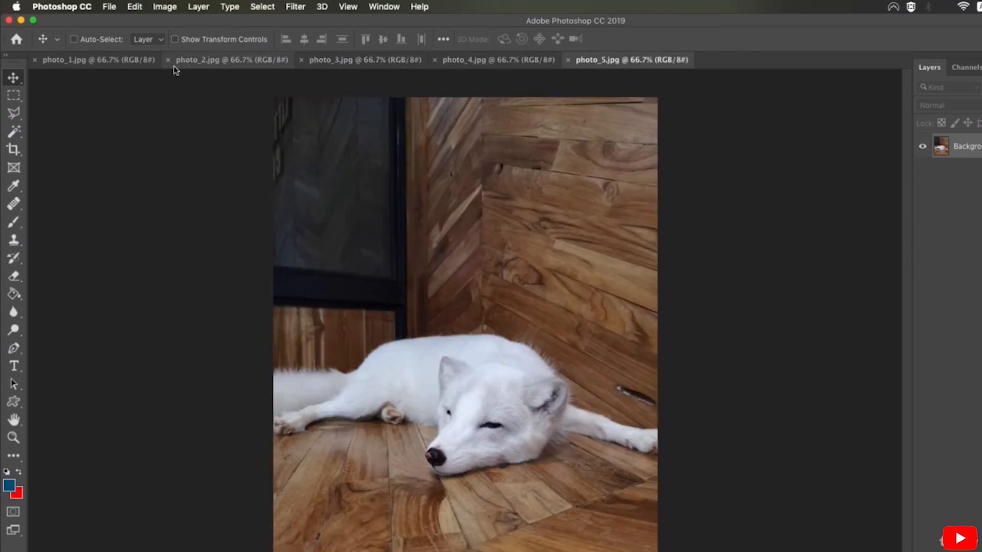
{"action": "left_click", "coordinate": [120, 63]}
{"action": "left_click", "coordinate": [377, 201], "text": "super"}
{"action": "left_click_drag", "start_coordinate": [468, 235], "coordinate": [430, 167]}
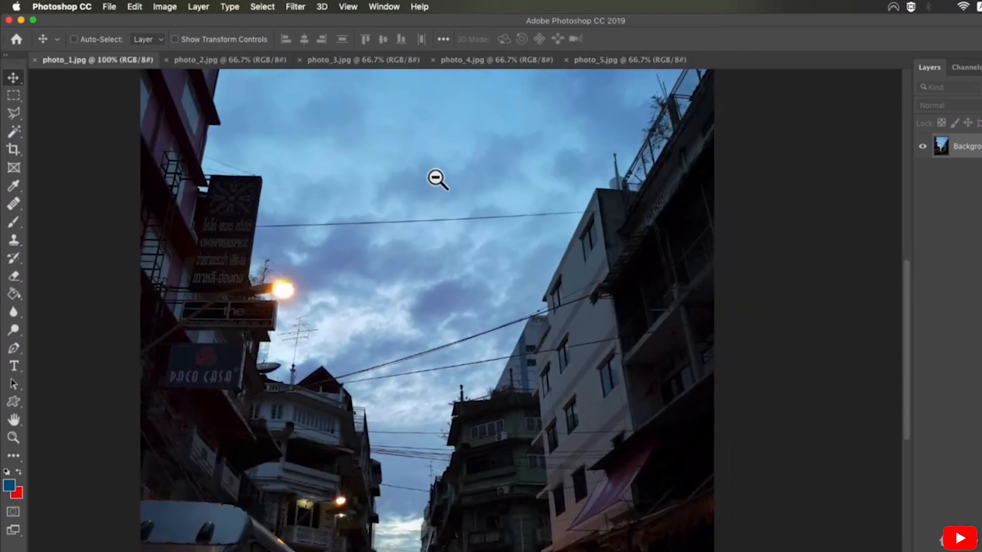
{"action": "left_click", "coordinate": [437, 180], "text": "alt"}
{"action": "left_click_drag", "start_coordinate": [498, 278], "coordinate": [477, 329]}
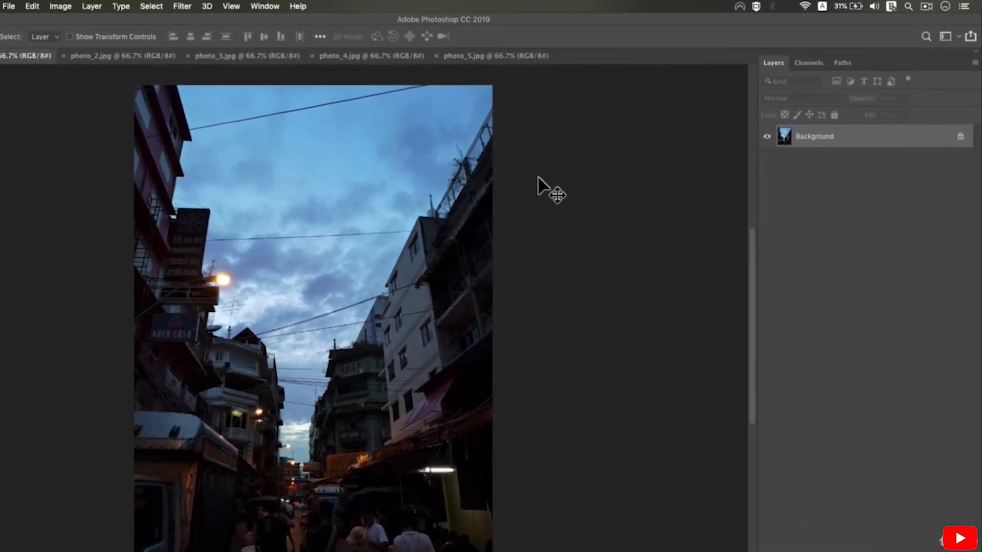
- Convert photo_1.jpg's background into a regular layer and duplicate it
{"action": "double_click", "coordinate": [888, 139]}
{"action": "left_click", "coordinate": [614, 215]}
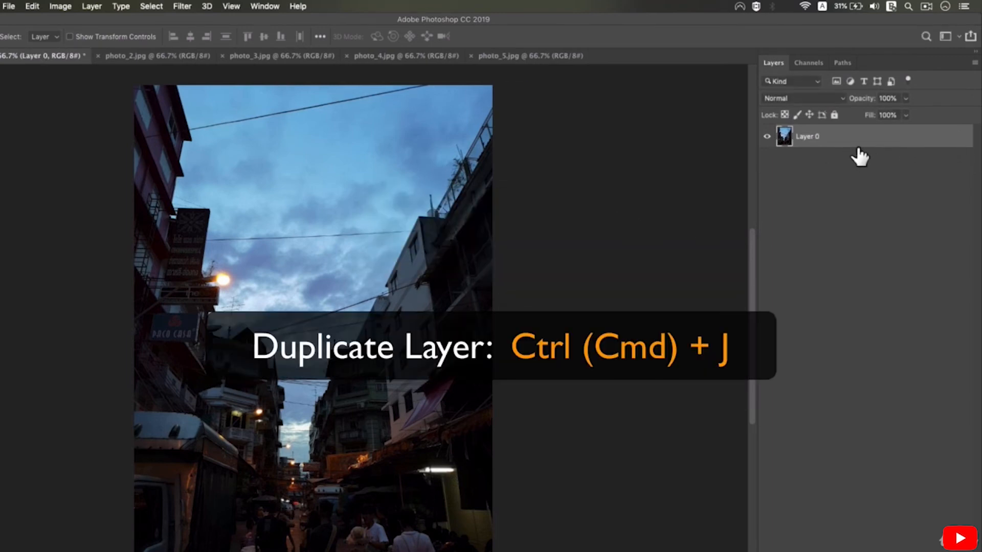
{"action": "key", "text": "super+j"}
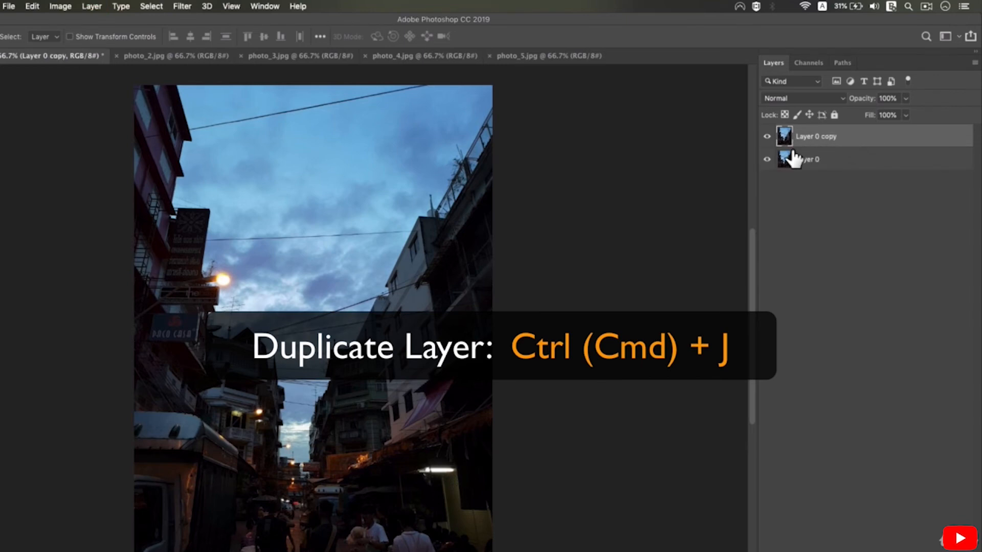
- Rename the lower layer as Original Layer, hide it and make the duplicate the active layer
{"action": "double_click", "coordinate": [817, 161]}
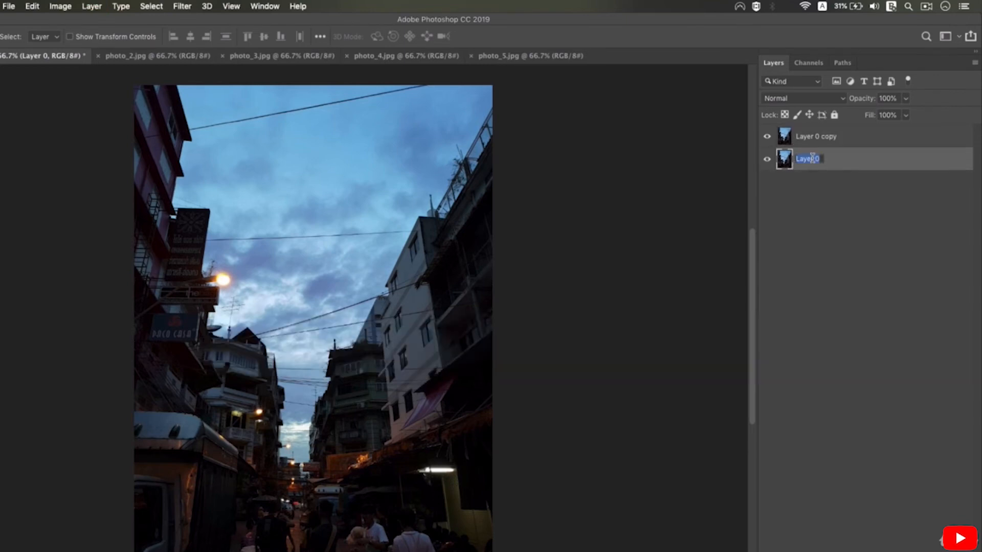
{"action": "type", "text": "Original L"}
{"action": "key", "text": "Return"}
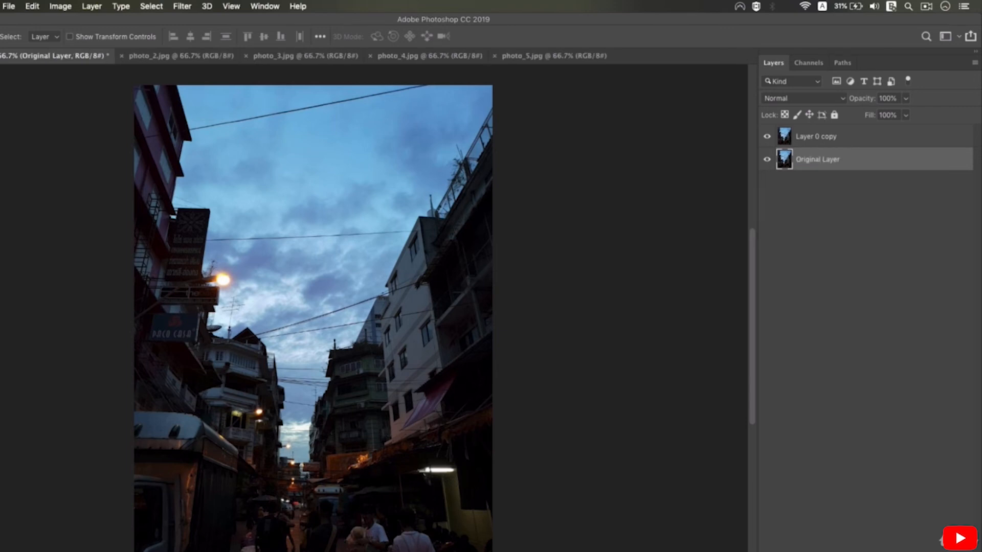
{"action": "left_click", "coordinate": [767, 159]}
{"action": "left_click", "coordinate": [879, 137]}
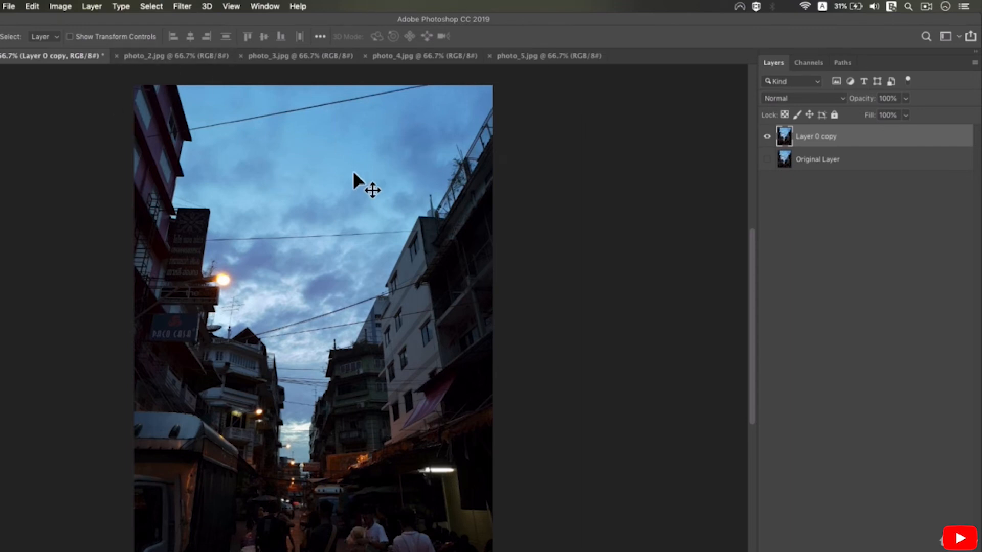
- Apply Auto Color to the duplicate layer and compare it with the original by switching layer visibility
{"action": "left_click", "coordinate": [60, 6]}
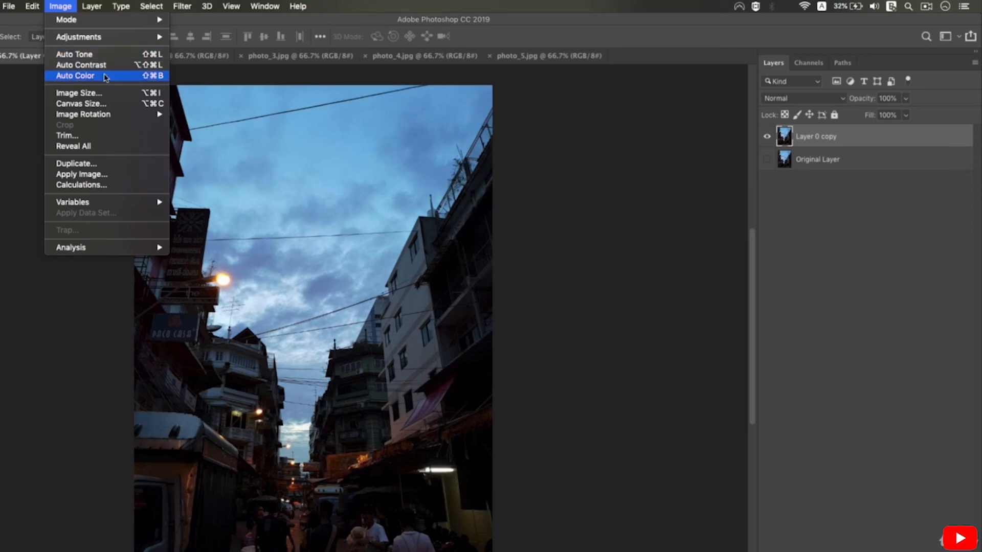
{"action": "left_click", "coordinate": [105, 77]}
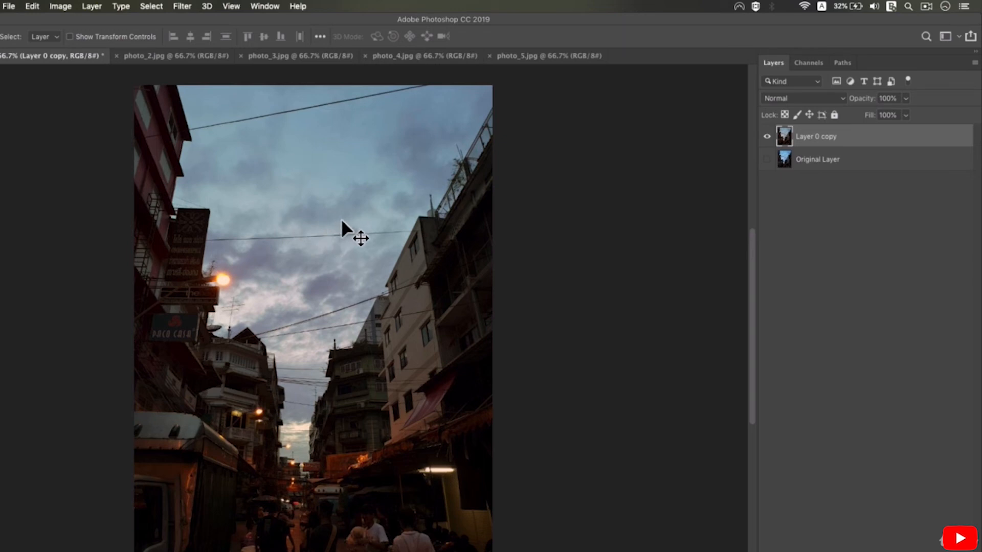
{"action": "left_click", "coordinate": [769, 159]}
{"action": "left_click", "coordinate": [769, 137]}
{"action": "left_click", "coordinate": [767, 136]}
{"action": "left_click", "coordinate": [766, 159]}
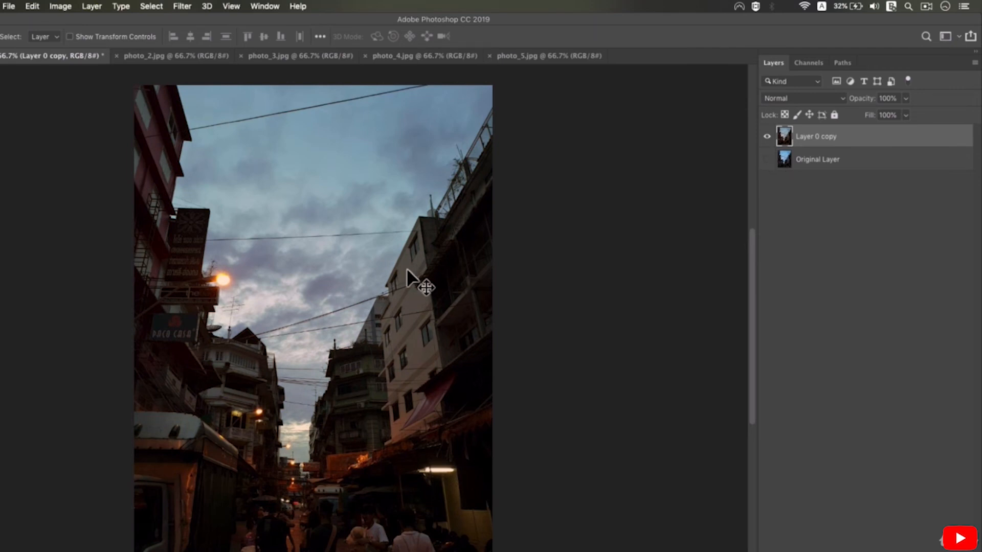
- Try Auto Tone on the duplicate layer and undo it
{"action": "left_click", "coordinate": [60, 7]}
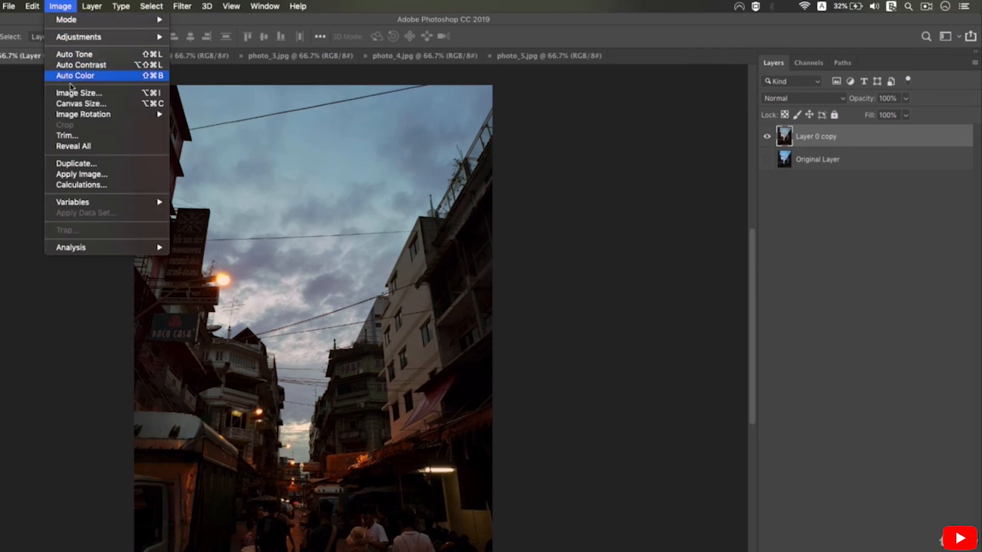
{"action": "left_click", "coordinate": [81, 55]}
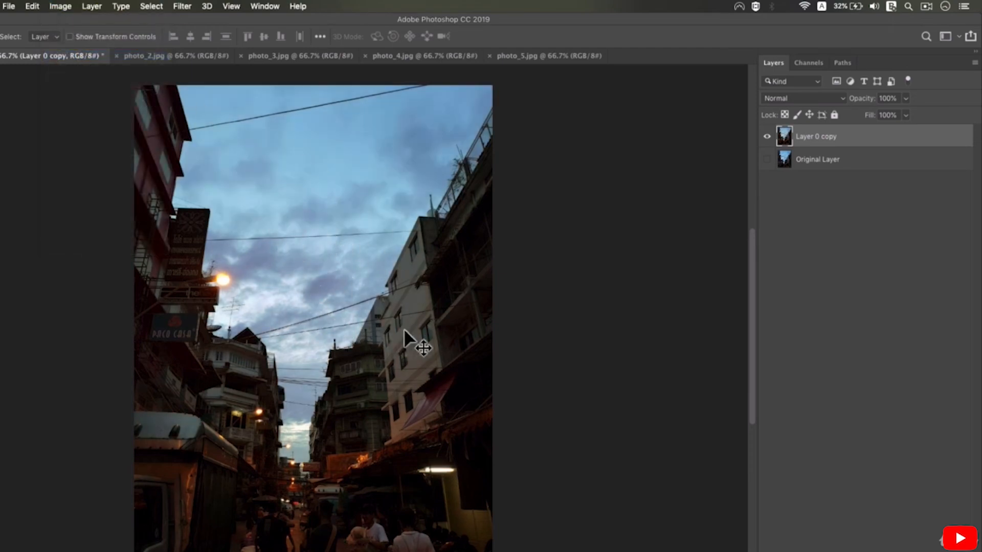
{"action": "key", "text": "super+z"}
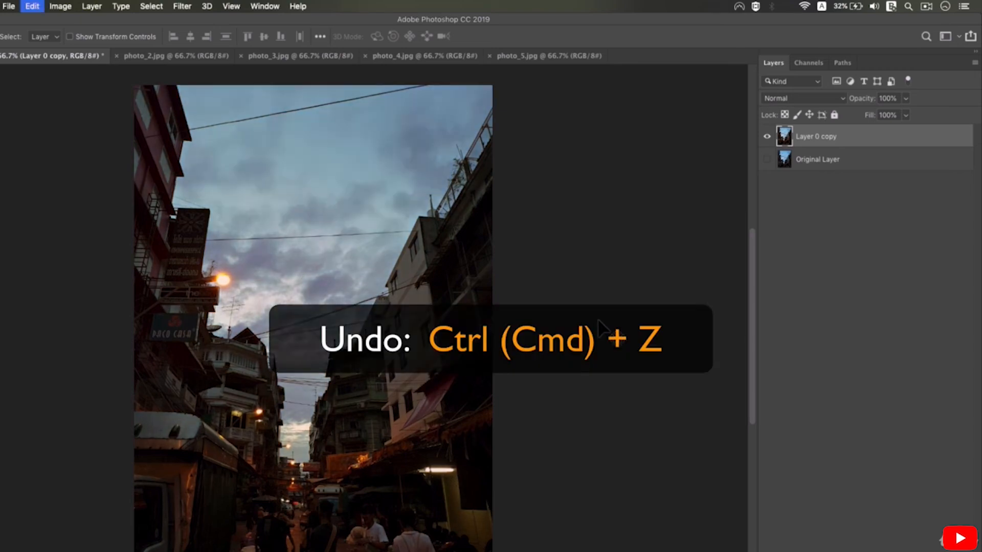
- Apply Auto Contrast to the duplicate layer
{"action": "left_click", "coordinate": [59, 6]}
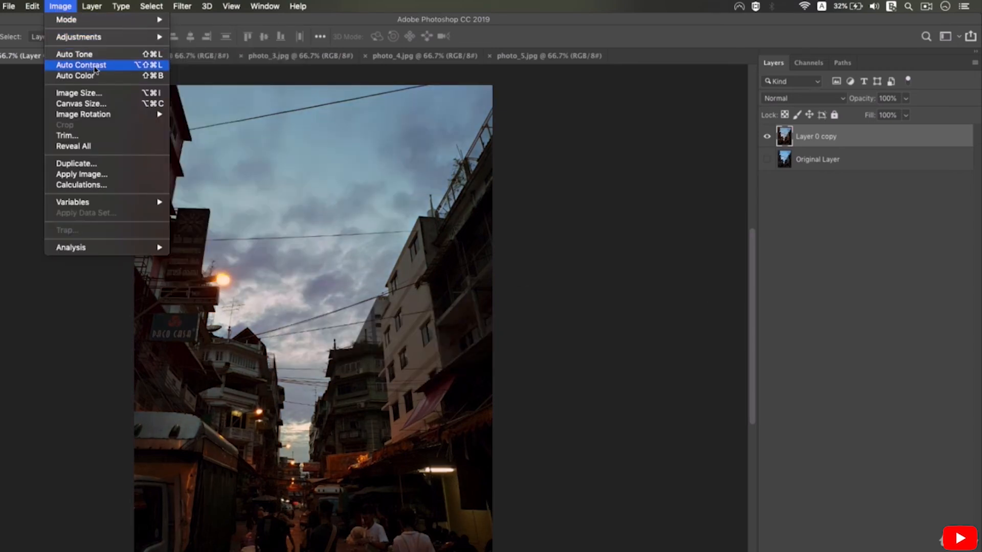
{"action": "left_click", "coordinate": [81, 65]}
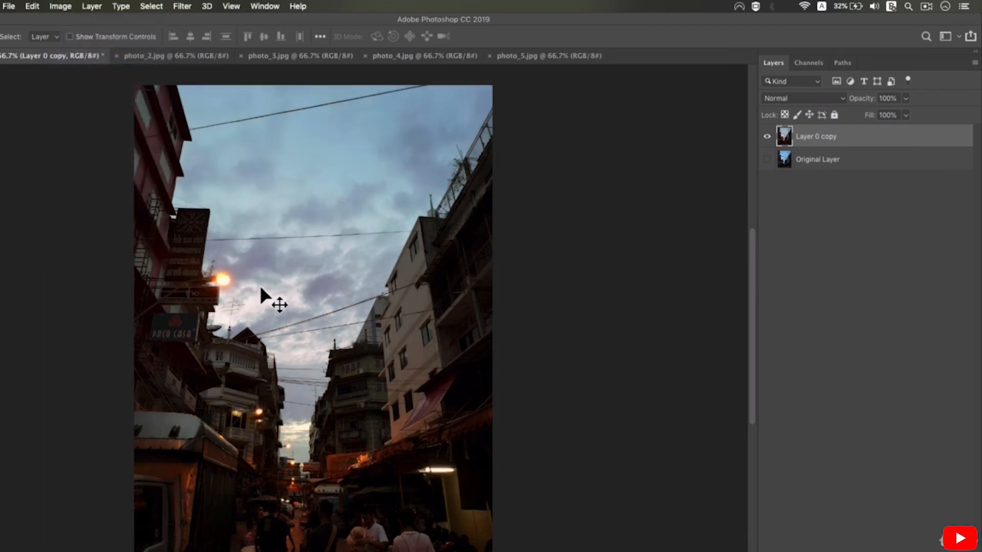
- Try the automatic Levels correction on the duplicate layer, compare it with the preview off and on, and cancel it
{"action": "left_click", "coordinate": [53, 12]}
{"action": "mouse_move", "coordinate": [76, 35]}
{"action": "left_click", "coordinate": [276, 47]}
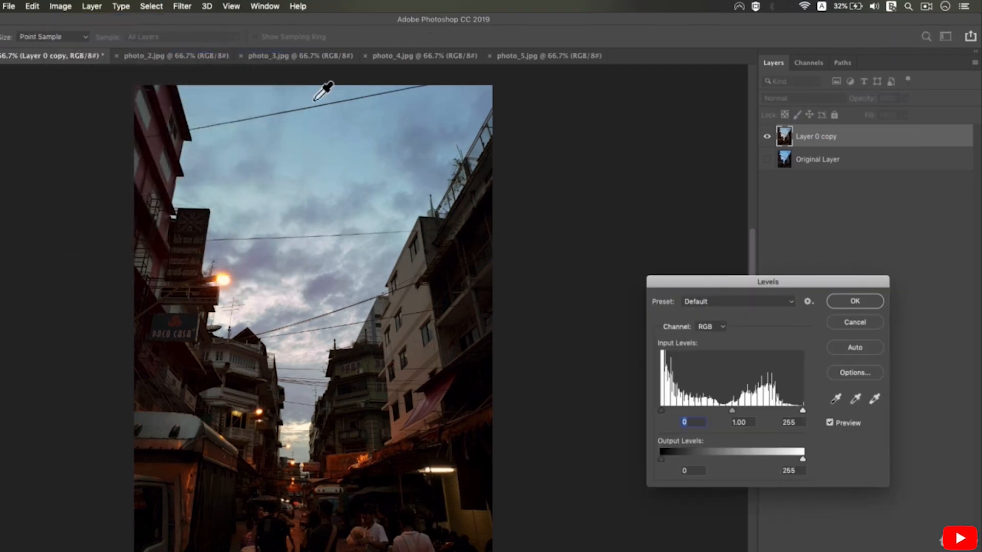
{"action": "left_click_drag", "start_coordinate": [686, 282], "coordinate": [578, 201]}
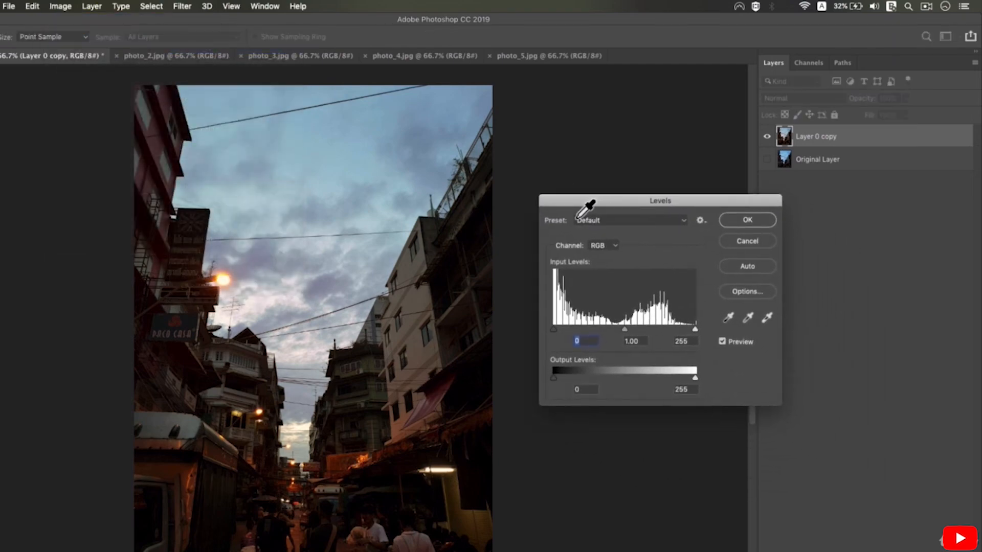
{"action": "left_click", "coordinate": [742, 266]}
{"action": "left_click", "coordinate": [722, 342]}
{"action": "left_click", "coordinate": [722, 342]}
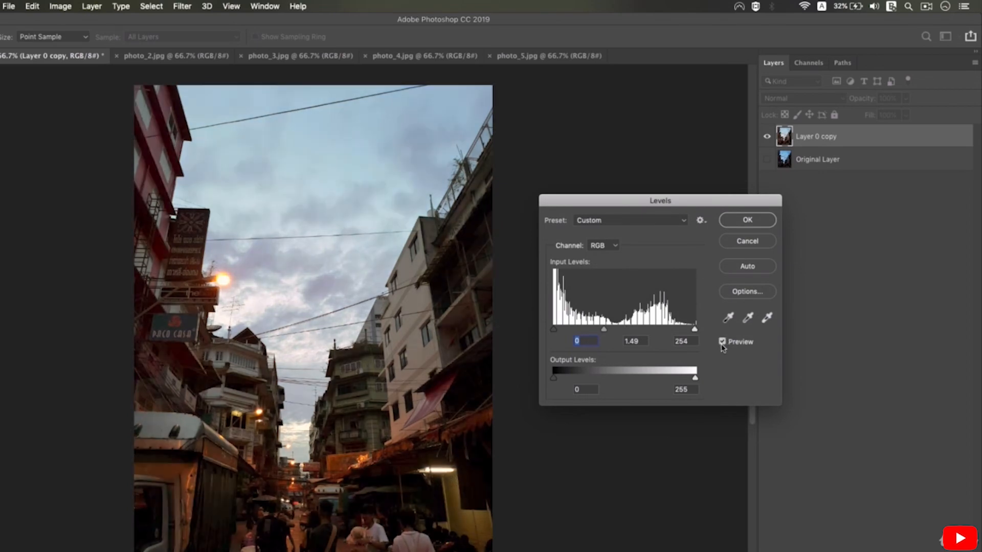
{"action": "left_click", "coordinate": [722, 342]}
{"action": "left_click", "coordinate": [722, 342]}
{"action": "left_click", "coordinate": [722, 342]}
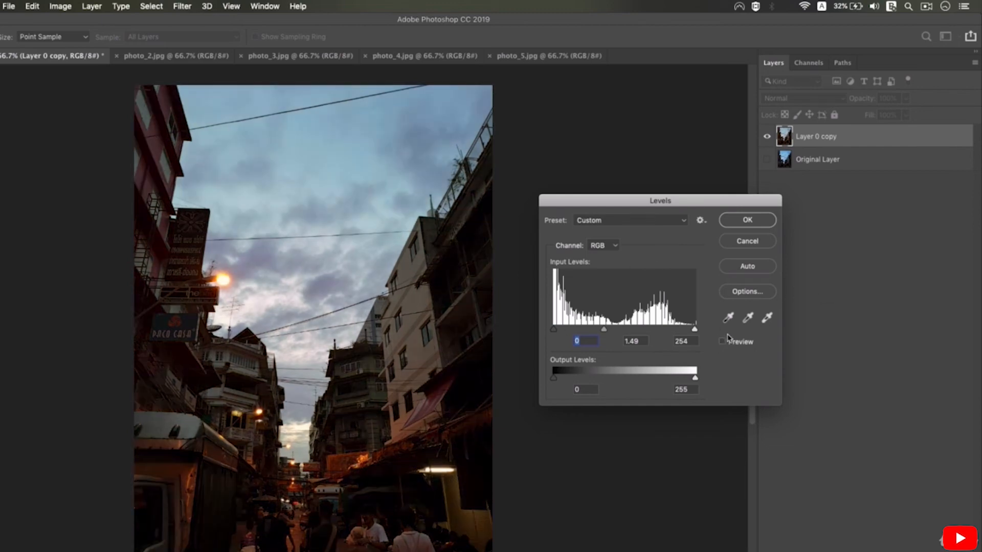
{"action": "left_click", "coordinate": [752, 242]}
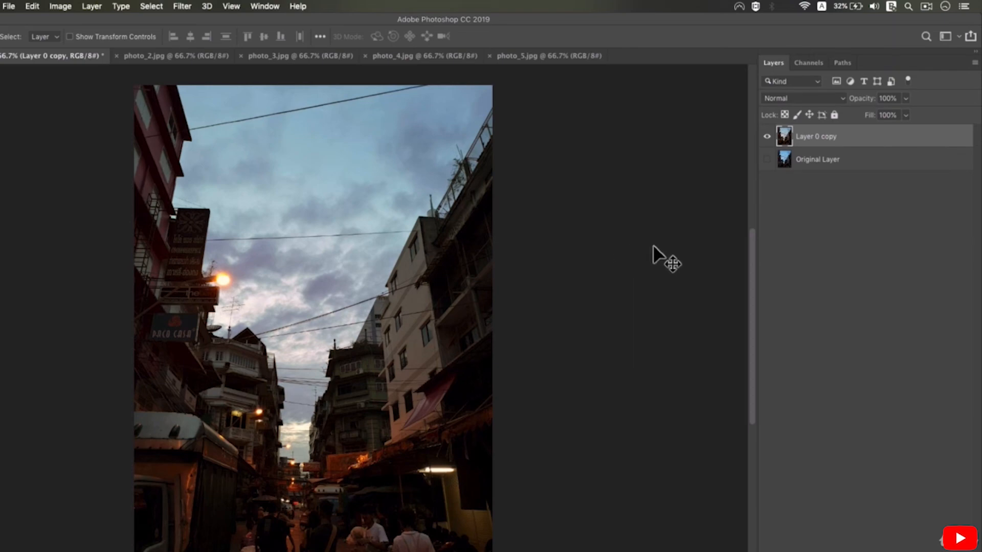
- Show the original layer and compare it with the corrected duplicate by toggling the duplicate's visibility
{"action": "left_click", "coordinate": [767, 159]}
{"action": "left_click", "coordinate": [767, 137]}
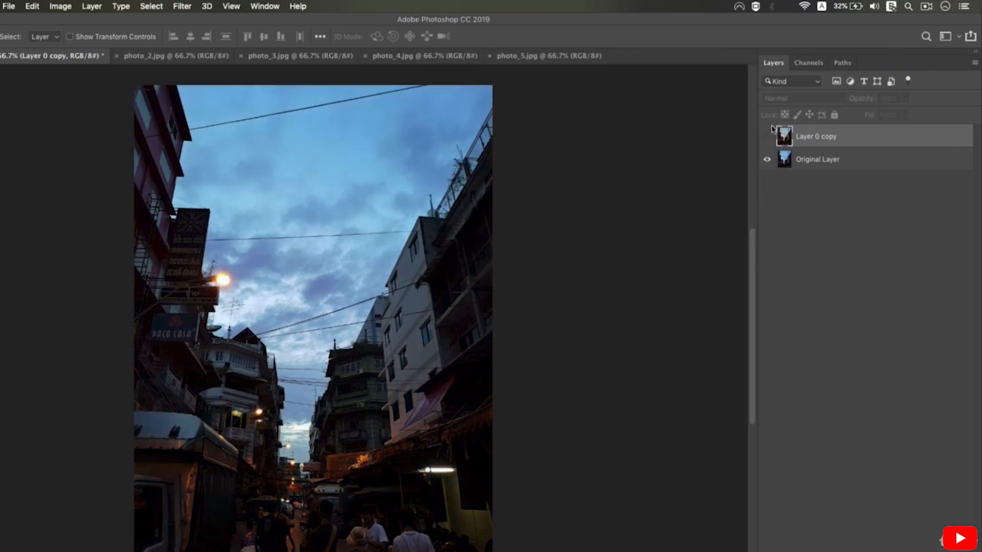
{"action": "left_click", "coordinate": [768, 137]}
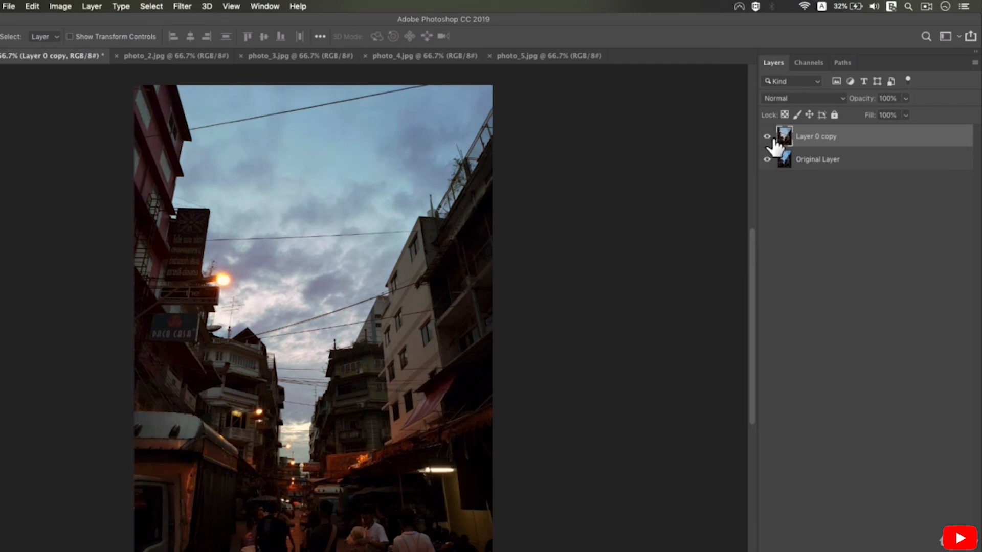
{"action": "left_click", "coordinate": [767, 136]}
{"action": "left_click", "coordinate": [767, 136]}
{"action": "left_click", "coordinate": [767, 136]}
{"action": "left_click", "coordinate": [767, 137]}
- Switch to photo_2.jpg and examine the dark night street scene up close
{"action": "left_click", "coordinate": [178, 56]}
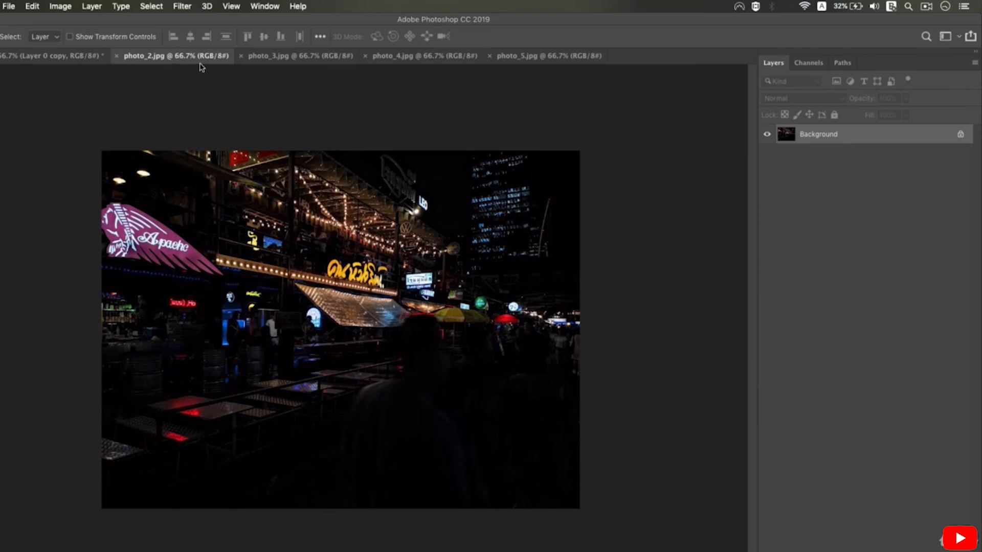
{"action": "left_click", "coordinate": [354, 296], "text": "super"}
{"action": "mouse_move", "coordinate": [368, 309]}
{"action": "left_mouse_down"}
{"action": "mouse_move", "coordinate": [385, 305]}
{"action": "mouse_move", "coordinate": [383, 297]}
{"action": "left_mouse_up"}
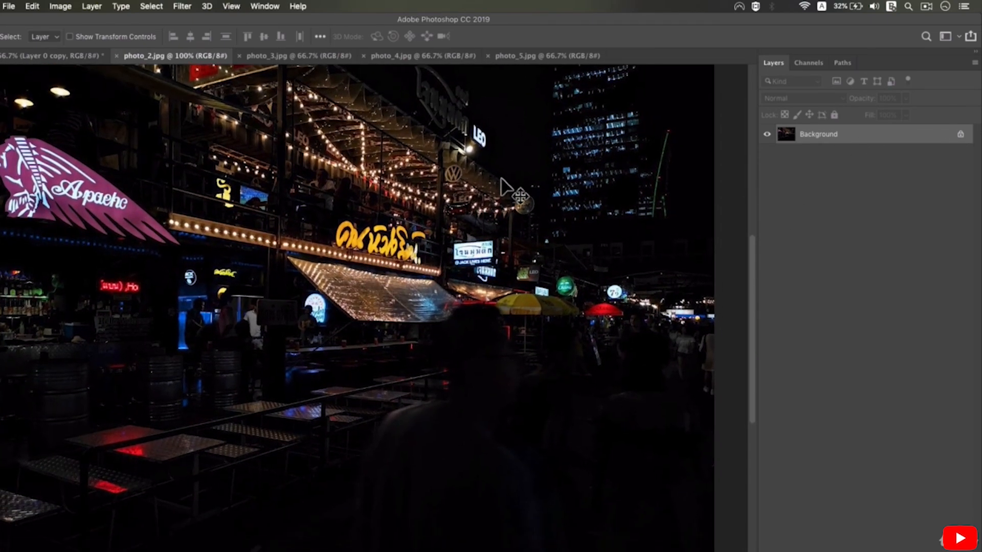
{"action": "left_click_drag", "start_coordinate": [502, 180], "coordinate": [520, 215]}
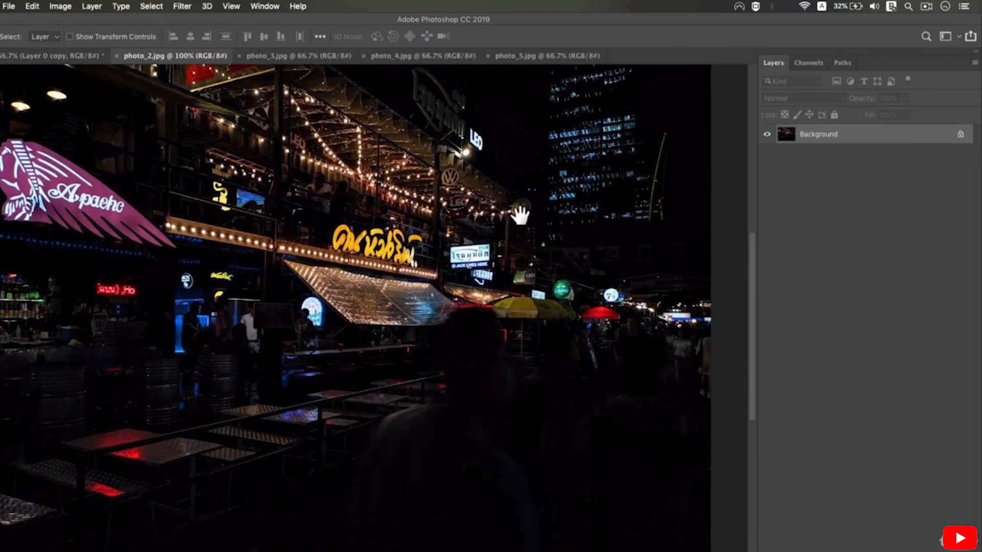
- Try the Auto Color correction on the night street photo and undo it
{"action": "left_click", "coordinate": [60, 5]}
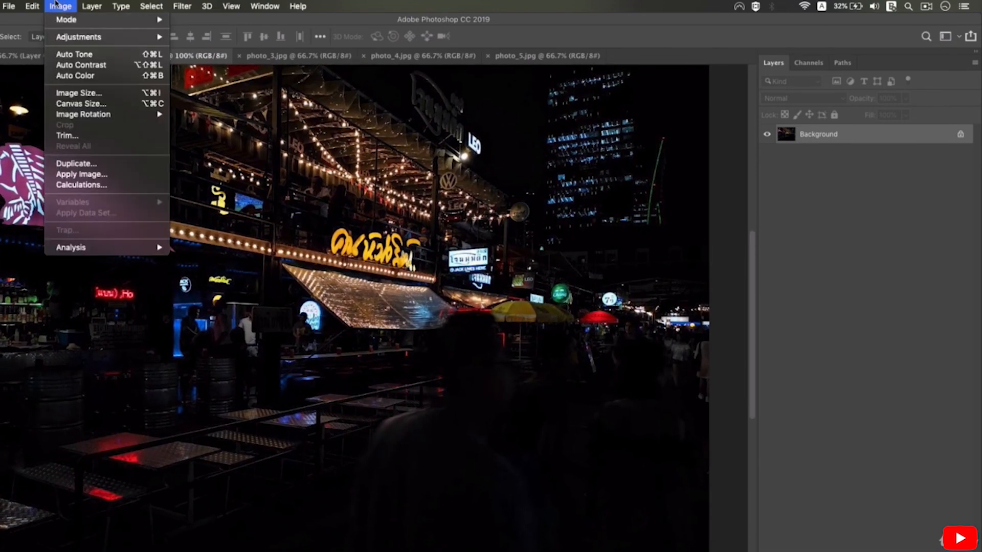
{"action": "left_click", "coordinate": [75, 76]}
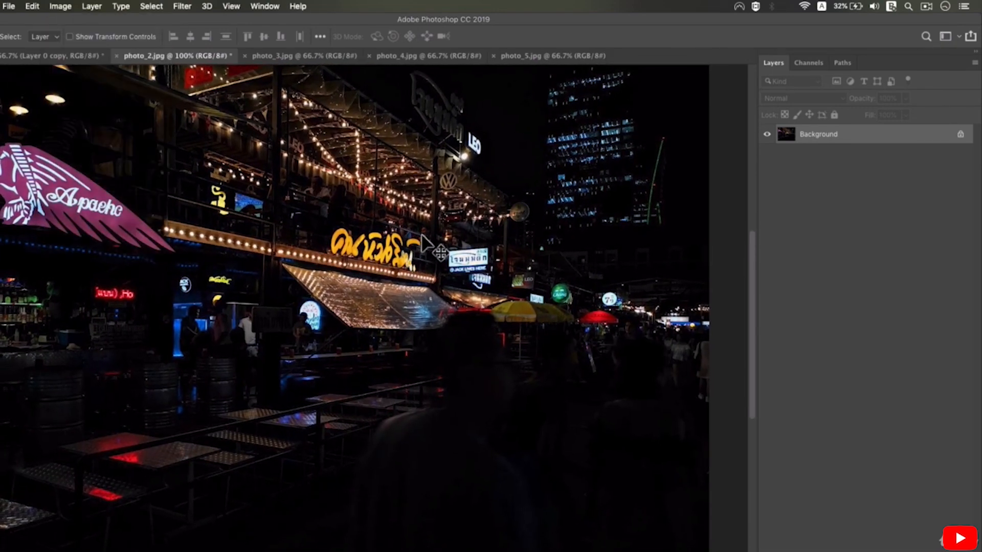
{"action": "key", "text": "super+z"}
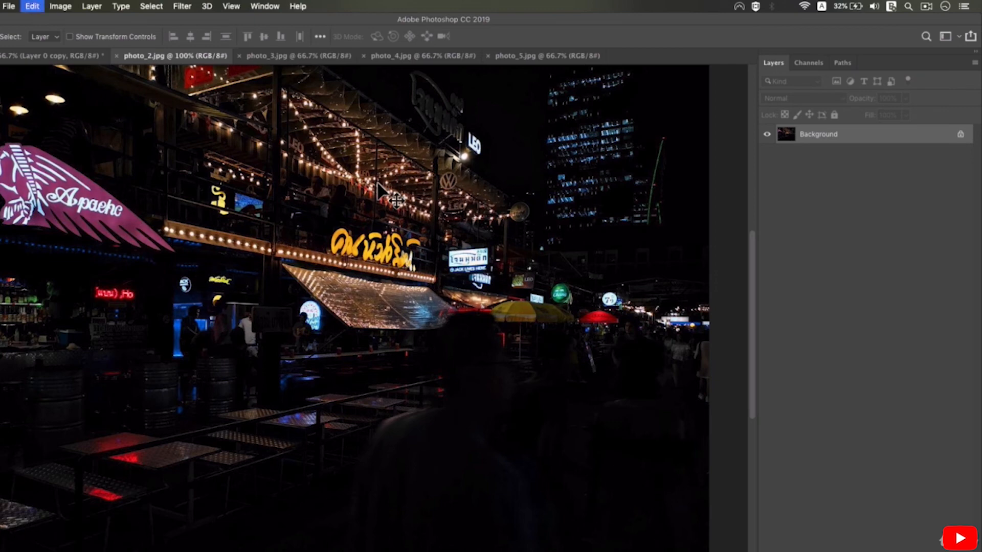
- Apply Auto Tone and Auto Contrast to the night street photo
{"action": "left_click", "coordinate": [60, 6]}
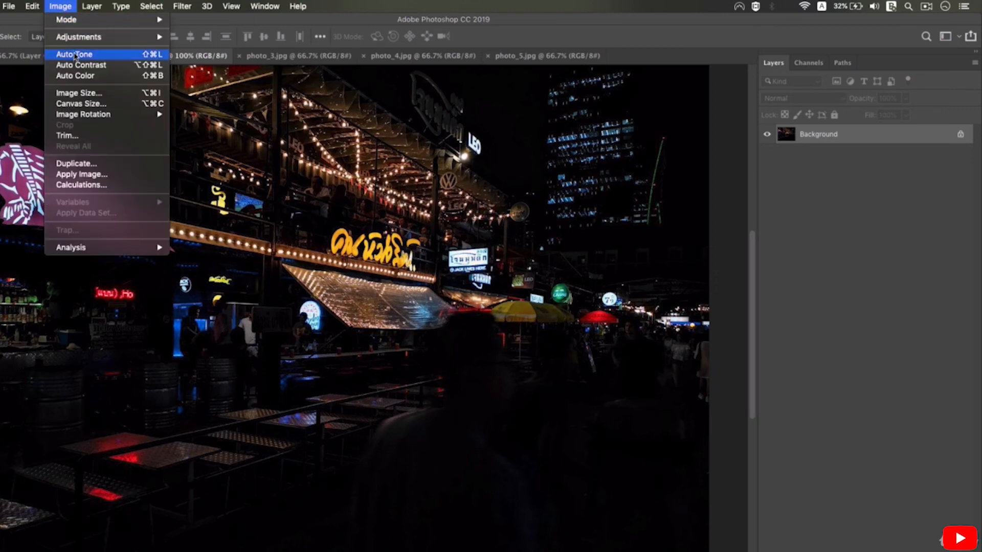
{"action": "left_click", "coordinate": [77, 55]}
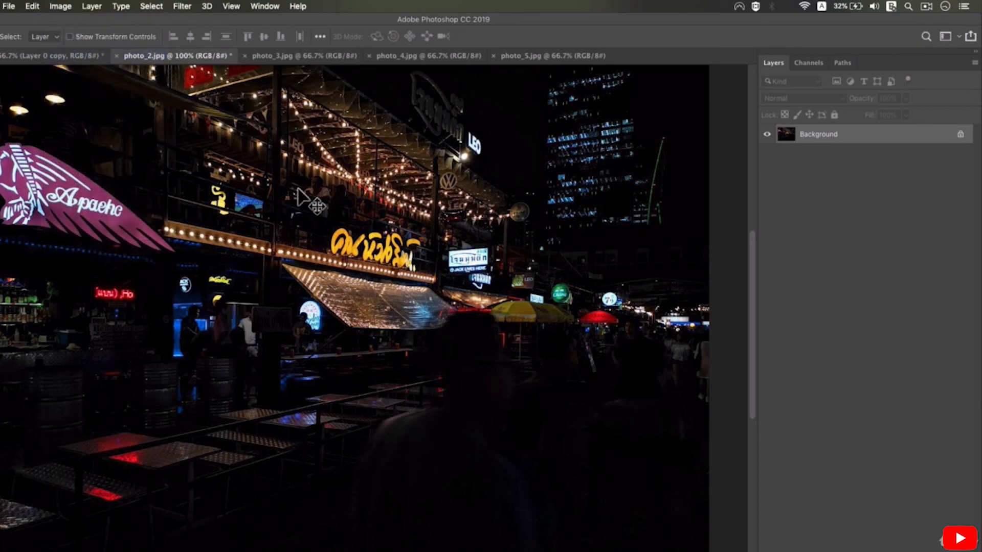
{"action": "left_click", "coordinate": [57, 7]}
{"action": "left_click", "coordinate": [73, 63]}
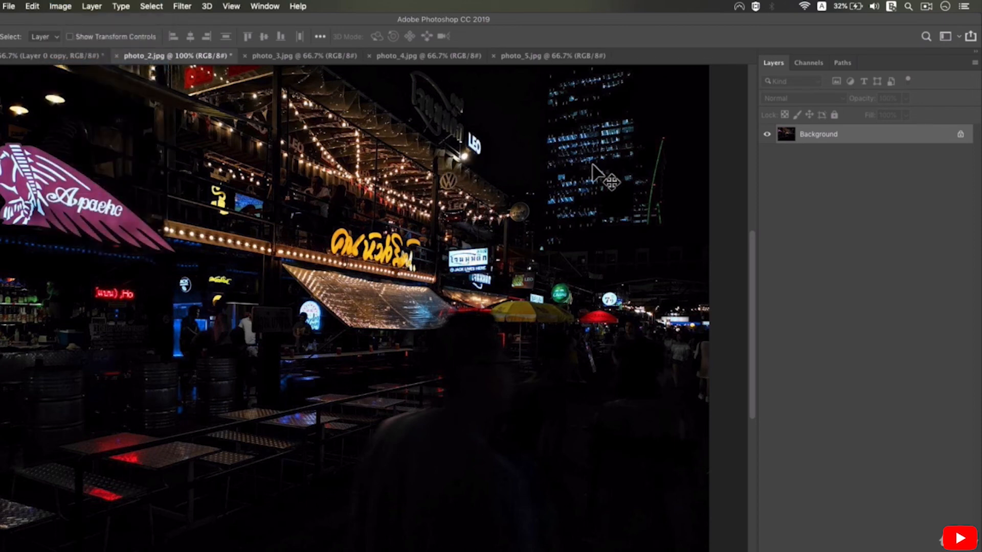
- Run the automatic Levels correction on the night street photo and place the dialog clear of the image
{"action": "left_click", "coordinate": [377, 245], "text": "alt"}
{"action": "left_click_drag", "start_coordinate": [395, 341], "coordinate": [489, 292]}
{"action": "left_click", "coordinate": [394, 278], "text": "super"}
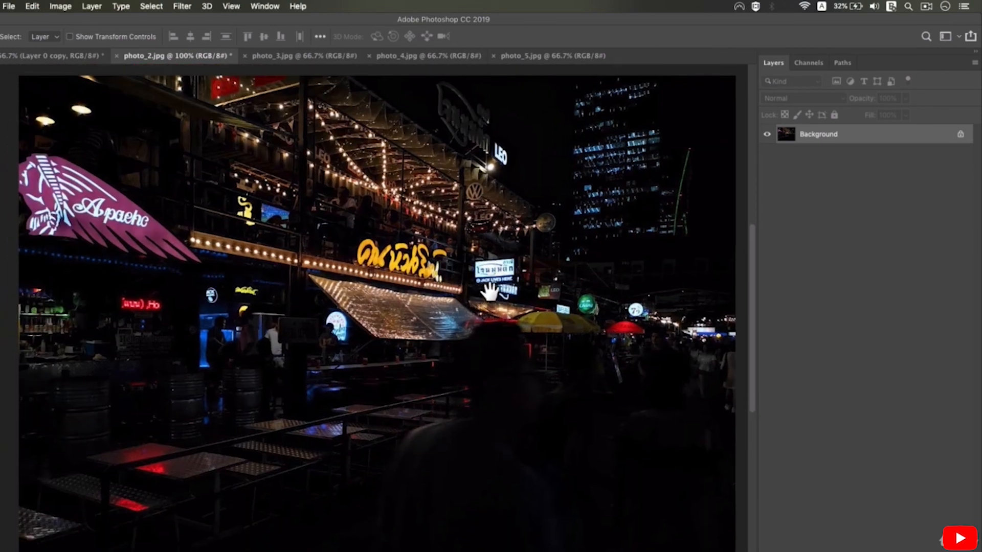
{"action": "left_click", "coordinate": [60, 6]}
{"action": "mouse_move", "coordinate": [74, 38]}
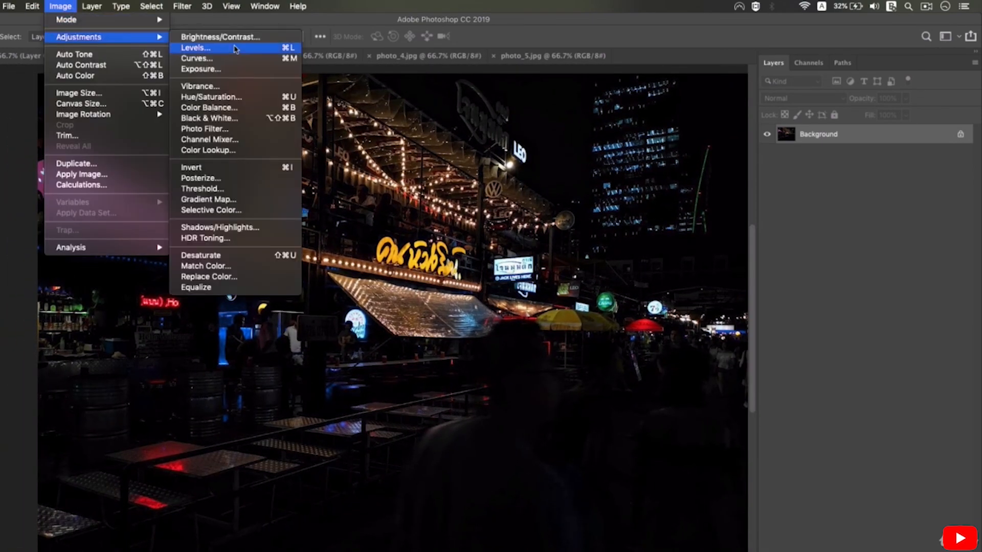
{"action": "left_click", "coordinate": [234, 48]}
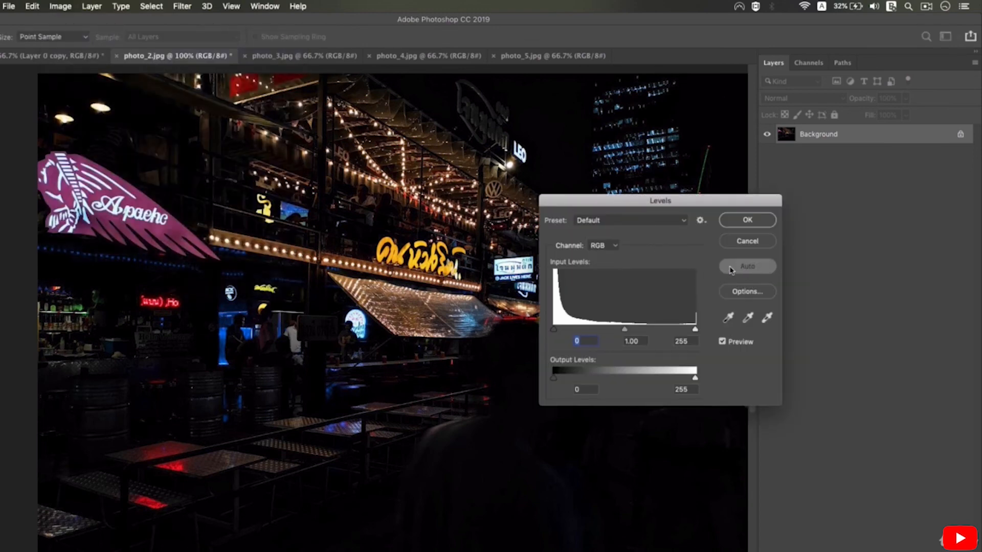
{"action": "left_click", "coordinate": [747, 266]}
{"action": "left_click_drag", "start_coordinate": [660, 201], "coordinate": [857, 221]}
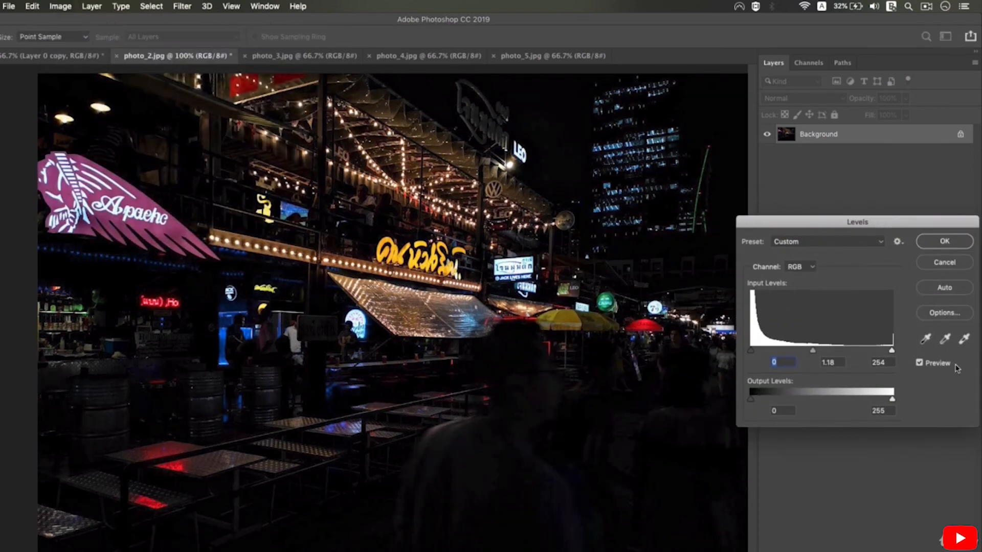
- Compare the Levels correction with the preview off and on, and accept it
{"action": "left_click", "coordinate": [920, 363]}
{"action": "left_click", "coordinate": [920, 364]}
{"action": "key", "text": "alt"}
{"action": "left_click", "coordinate": [514, 307], "text": "alt"}
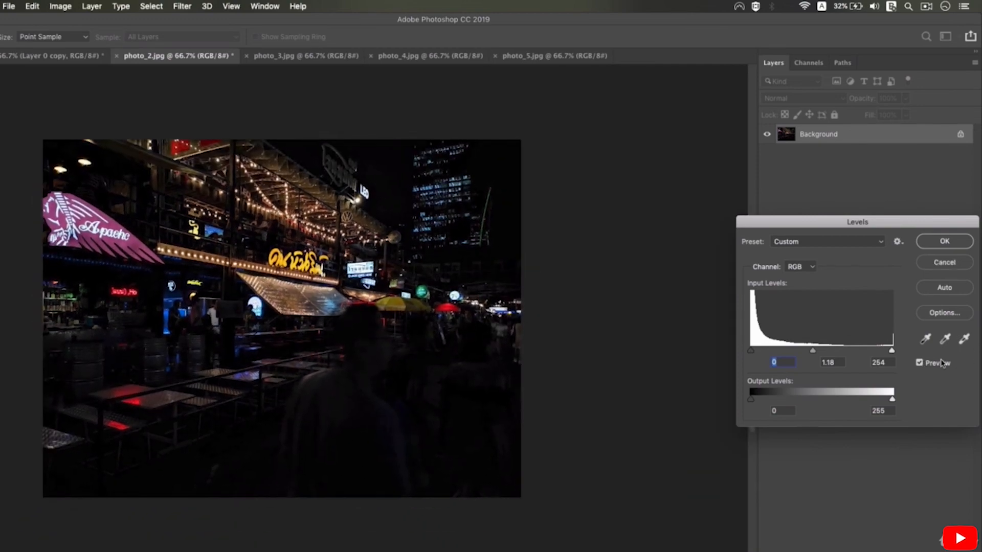
{"action": "left_click", "coordinate": [920, 363]}
{"action": "left_click", "coordinate": [920, 363]}
{"action": "left_click", "coordinate": [943, 240]}
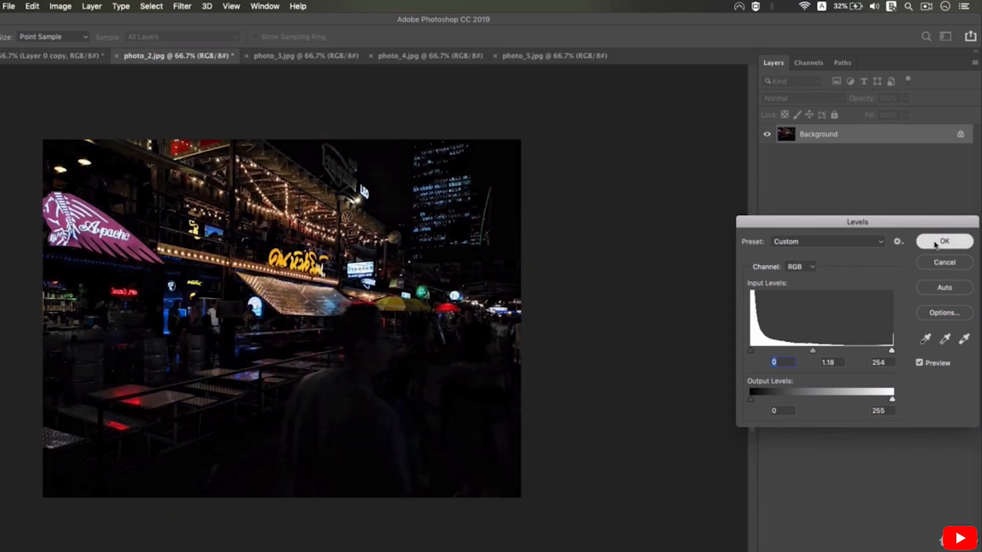
- Shift the midtones with Color Balance, setting Cyan–Red to -48 and Yellow–Blue to +27
{"action": "left_click", "coordinate": [59, 6]}
{"action": "mouse_move", "coordinate": [128, 37]}
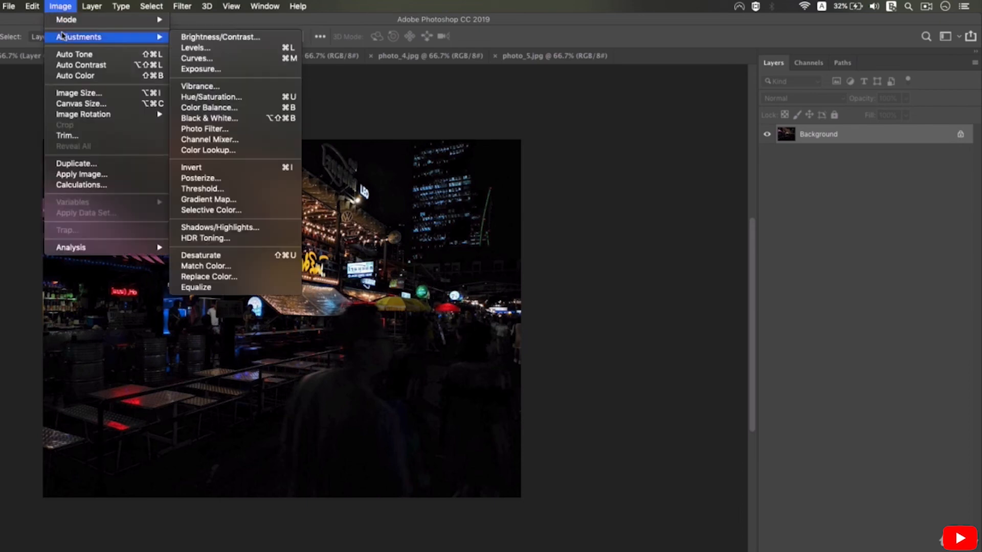
{"action": "left_click", "coordinate": [238, 112]}
{"action": "left_click_drag", "start_coordinate": [613, 272], "coordinate": [712, 241]}
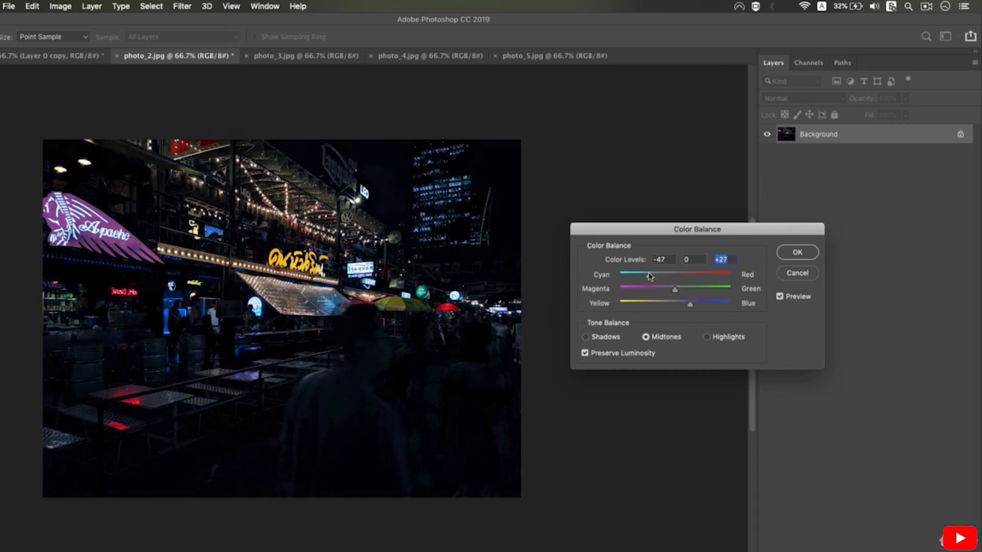
{"action": "left_click_drag", "start_coordinate": [649, 276], "coordinate": [648, 277]}
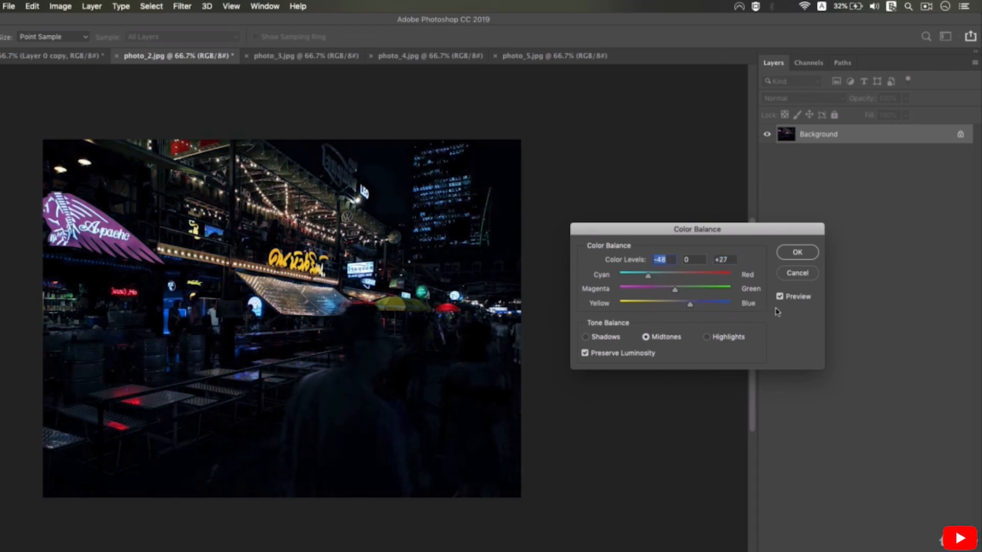
{"action": "left_click", "coordinate": [798, 252]}
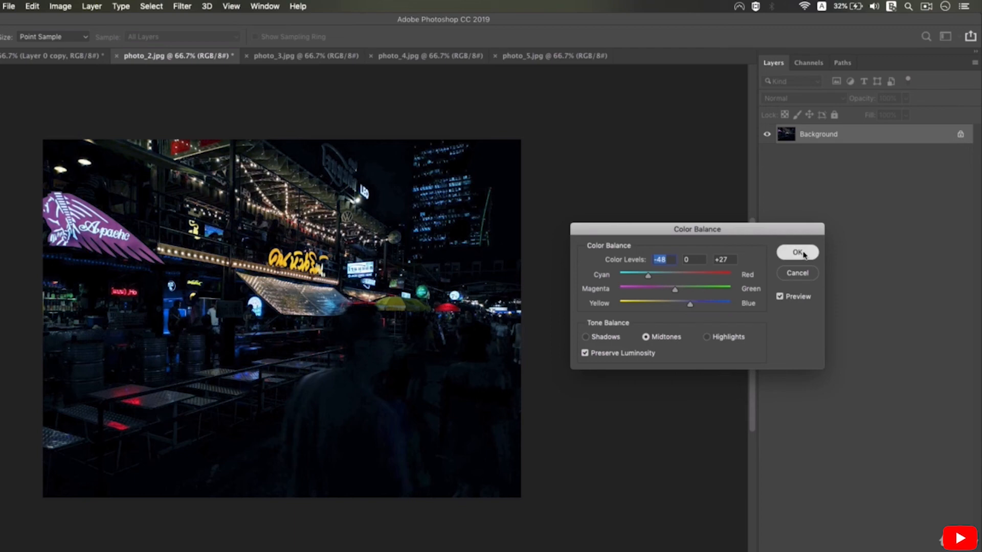
- Raise the night street photo's exposure to +1.62, comparing it with the preview off and on before accepting
{"action": "left_click", "coordinate": [346, 354], "text": "super"}
{"action": "left_click_drag", "start_coordinate": [353, 354], "coordinate": [407, 377]}
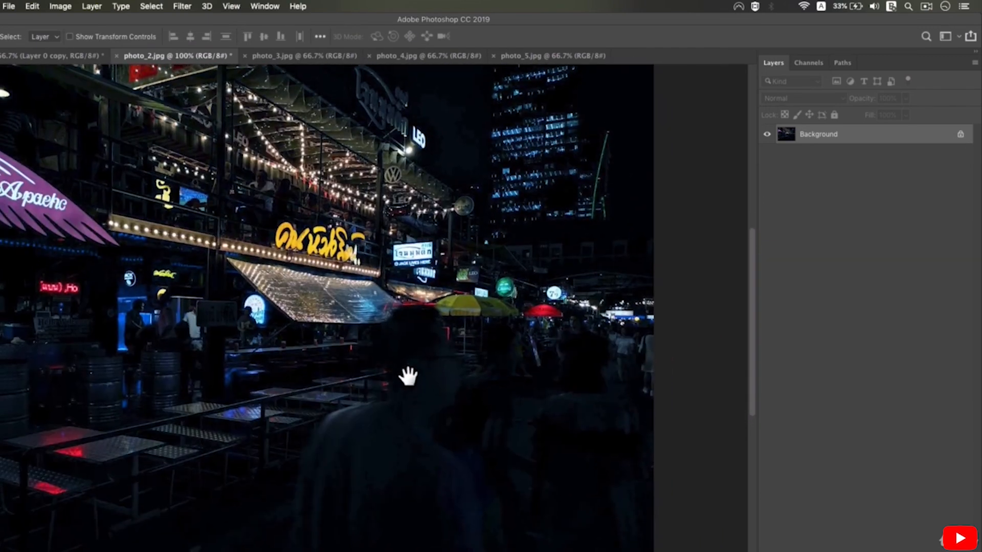
{"action": "left_click_drag", "start_coordinate": [390, 225], "coordinate": [309, 189]}
{"action": "key", "text": "super+minus"}
{"action": "left_click_drag", "start_coordinate": [417, 269], "coordinate": [449, 246]}
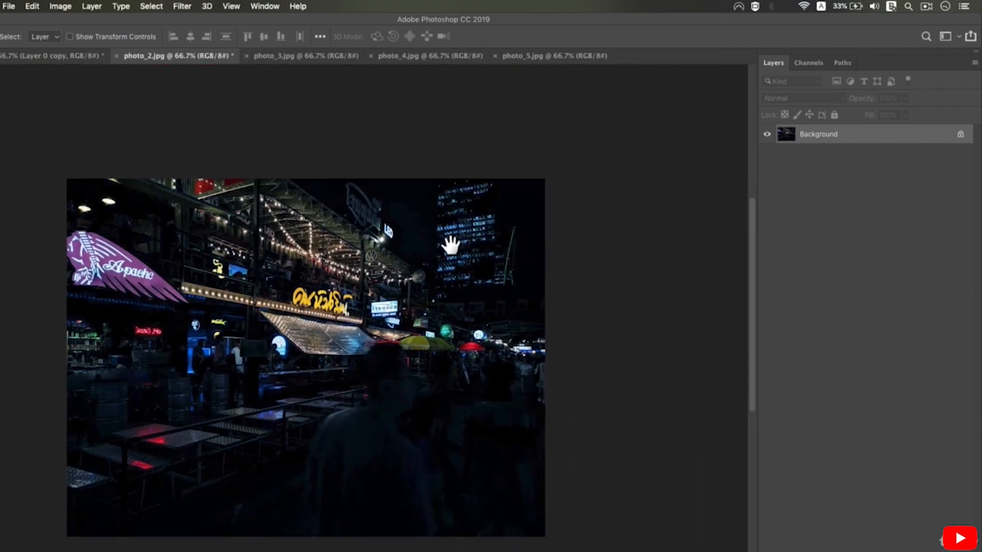
{"action": "left_click", "coordinate": [60, 6]}
{"action": "mouse_move", "coordinate": [126, 39]}
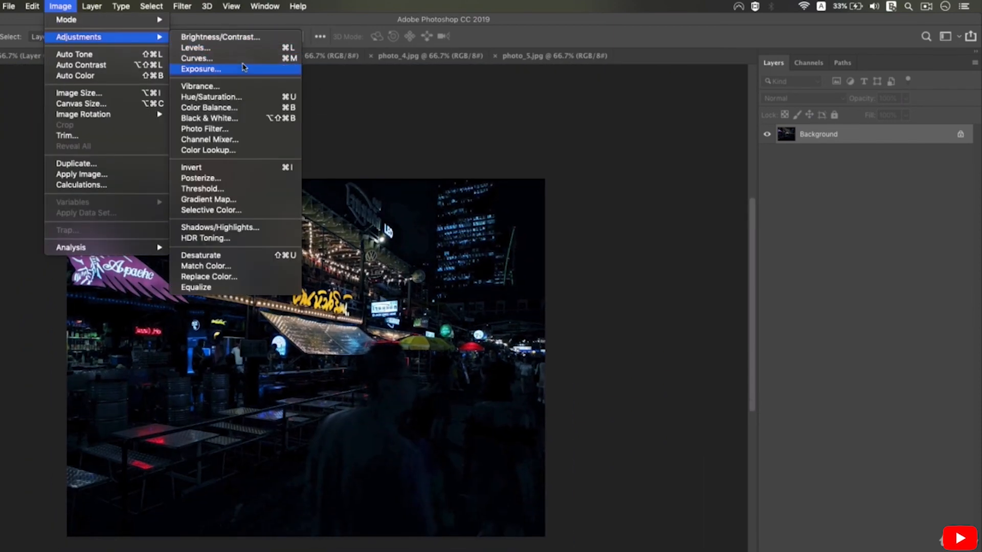
{"action": "left_click", "coordinate": [624, 264]}
{"action": "left_click_drag", "start_coordinate": [604, 247], "coordinate": [624, 247]}
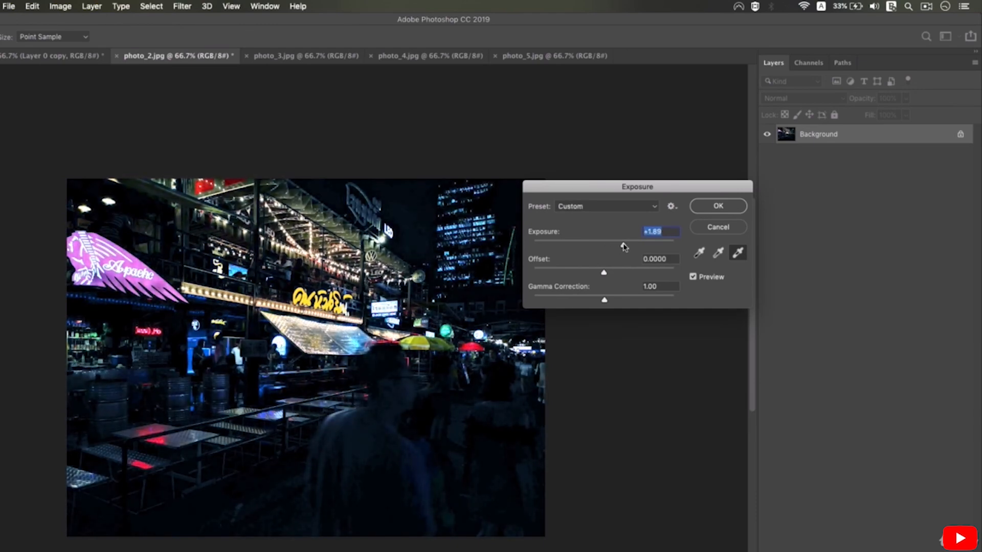
{"action": "left_click", "coordinate": [695, 276]}
{"action": "left_click", "coordinate": [694, 277]}
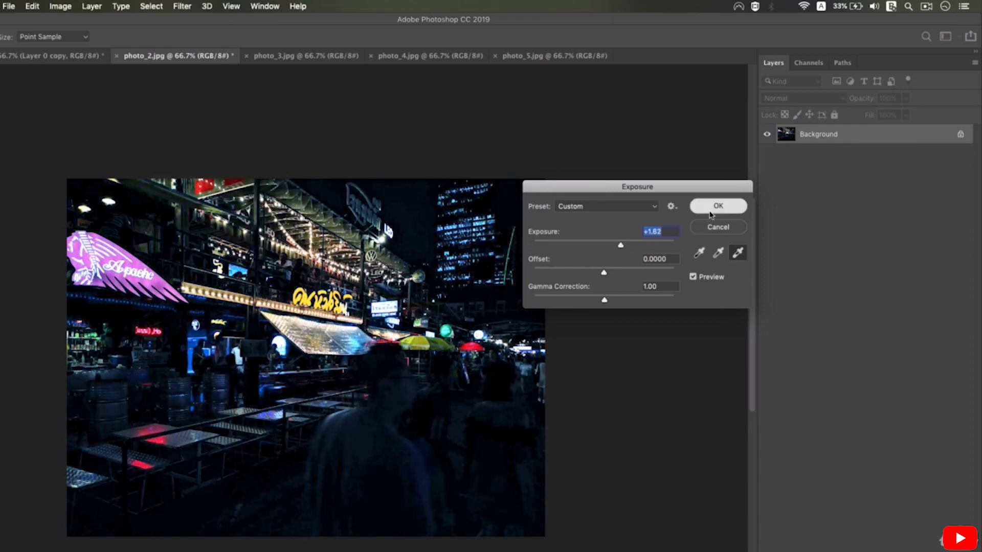
{"action": "left_click", "coordinate": [718, 206]}
- Inspect the brightened street scene up close, switch to photo_3.jpg and apply Auto Color to it
{"action": "left_click", "coordinate": [373, 365], "text": "super"}
{"action": "left_click_drag", "start_coordinate": [372, 365], "coordinate": [464, 308]}
{"action": "left_click", "coordinate": [432, 308], "text": "alt"}
{"action": "left_click", "coordinate": [431, 297], "text": "super"}
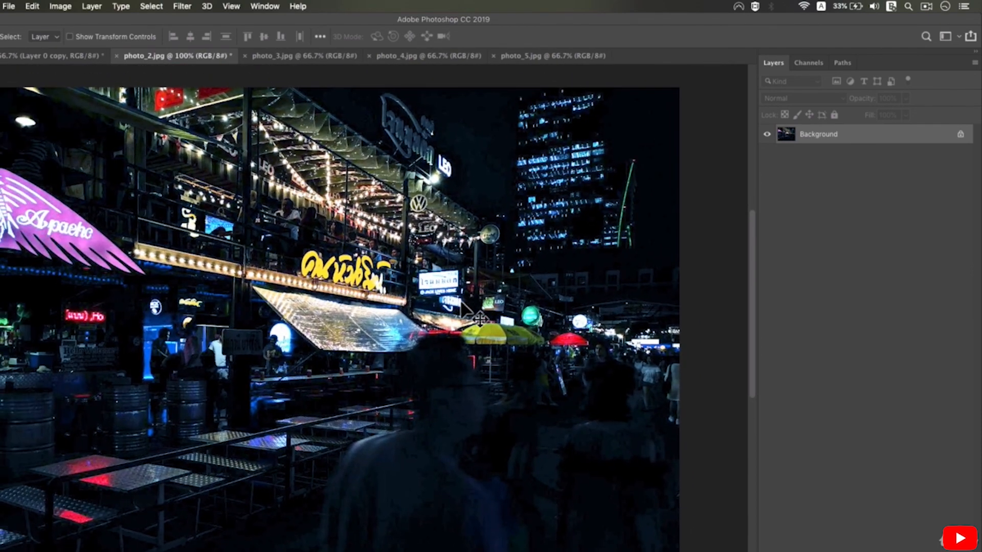
{"action": "left_click", "coordinate": [299, 57]}
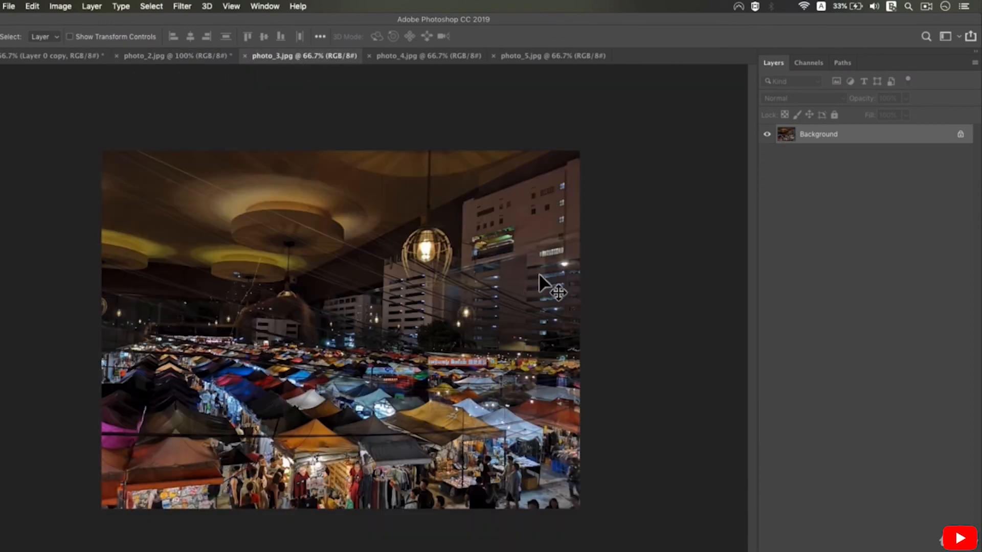
{"action": "left_click", "coordinate": [328, 321], "text": "super"}
{"action": "left_click", "coordinate": [60, 6]}
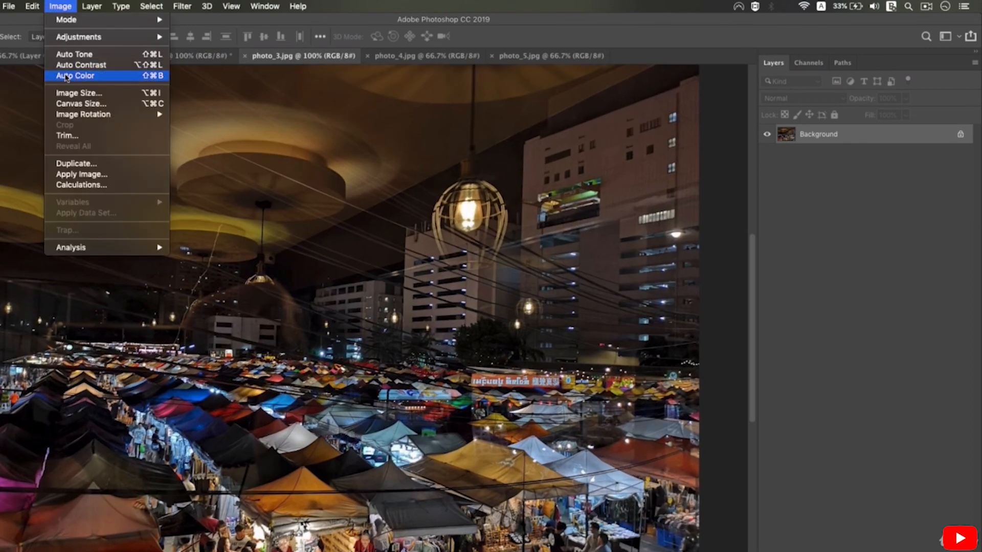
{"action": "left_click", "coordinate": [66, 75]}
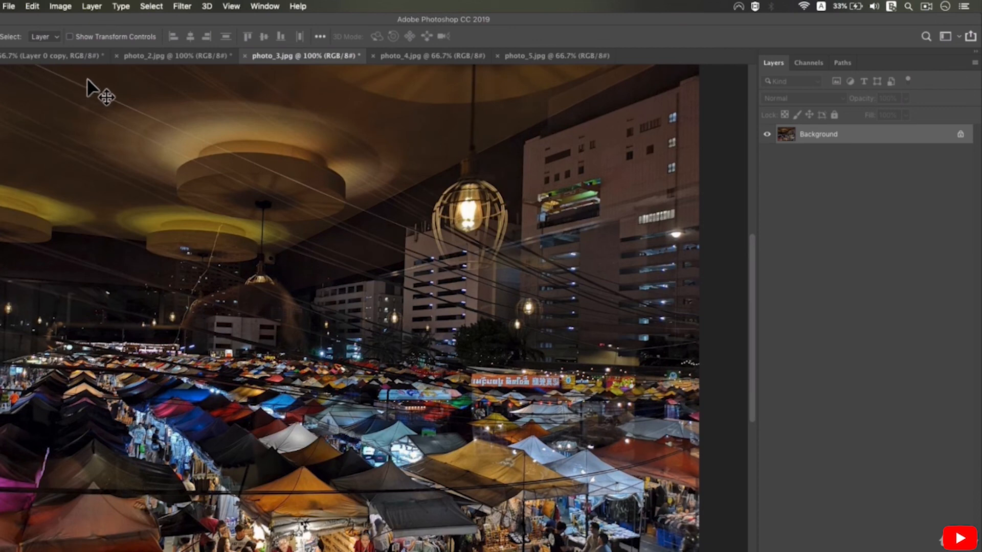
- Apply a Hue/Saturation adjustment to the night market photo with the Master hue at -14
{"action": "scroll", "coordinate": [87, 80], "scroll_direction": "down", "scroll_amount": 2}
{"action": "left_click", "coordinate": [76, 6]}
{"action": "mouse_move", "coordinate": [76, 38]}
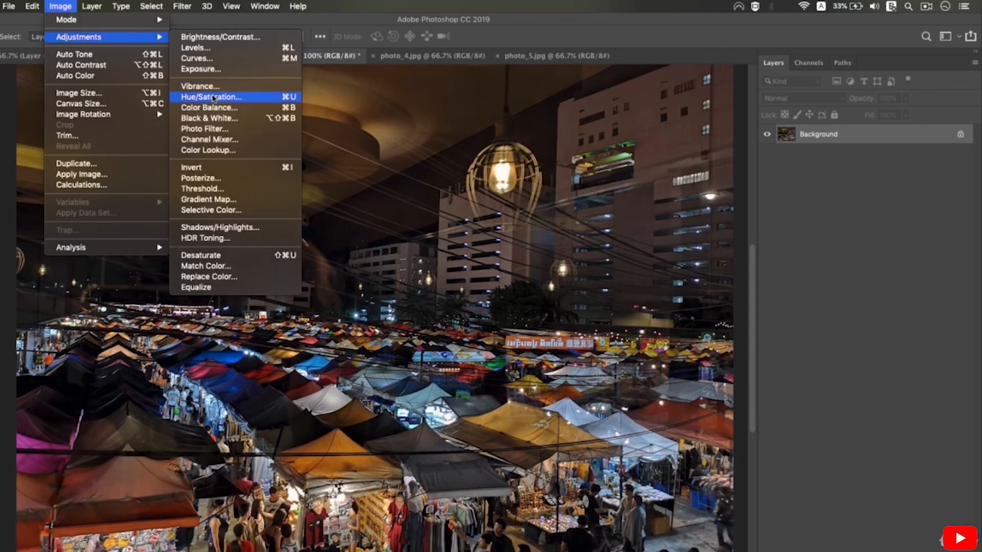
{"action": "left_click", "coordinate": [214, 98]}
{"action": "left_click_drag", "start_coordinate": [412, 146], "coordinate": [852, 230]}
{"action": "scroll", "coordinate": [570, 245], "scroll_direction": "up", "scroll_amount": 2}
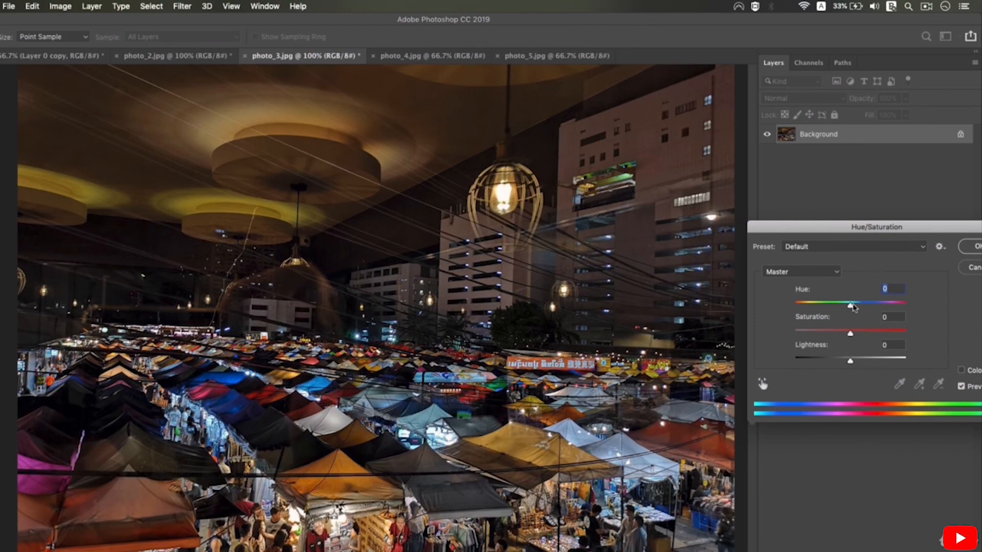
{"action": "mouse_move", "coordinate": [850, 306]}
{"action": "left_mouse_down"}
{"action": "mouse_move", "coordinate": [809, 302]}
{"action": "mouse_move", "coordinate": [847, 306]}
{"action": "left_mouse_up"}
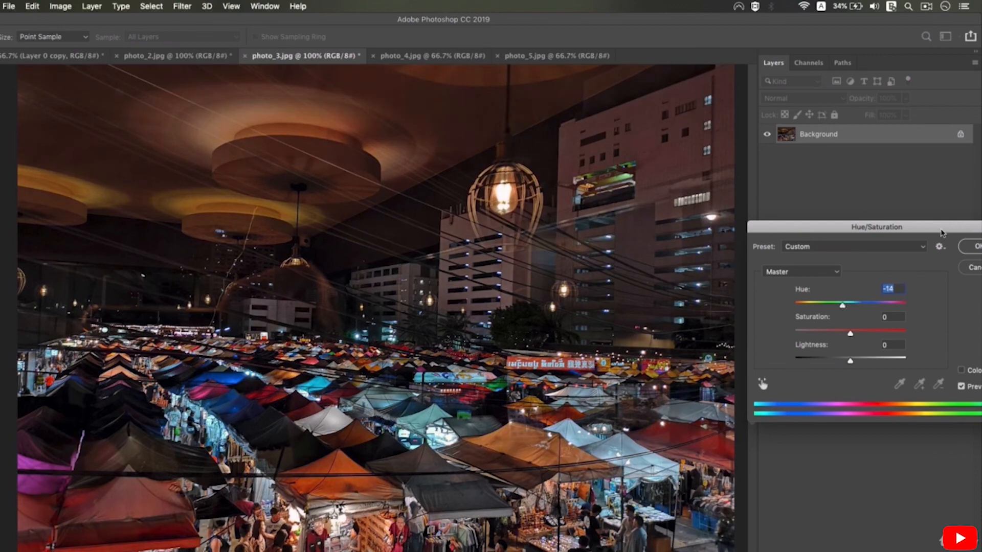
{"action": "left_click_drag", "start_coordinate": [942, 228], "coordinate": [834, 223]}
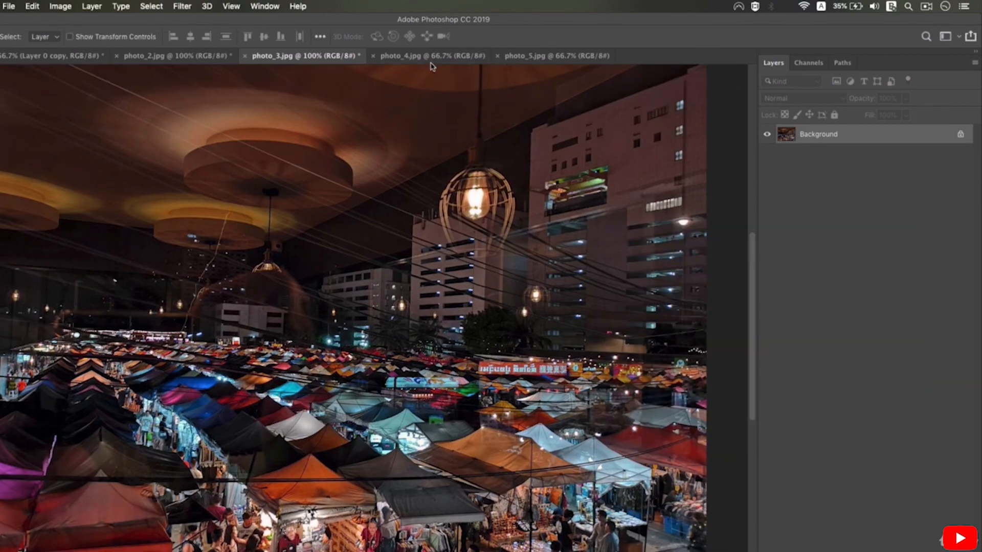
- Switch to photo_4.jpg, try Auto Color on the coffee photo, compare it by undoing and redoing, and leave it undone
{"action": "left_click", "coordinate": [430, 57]}
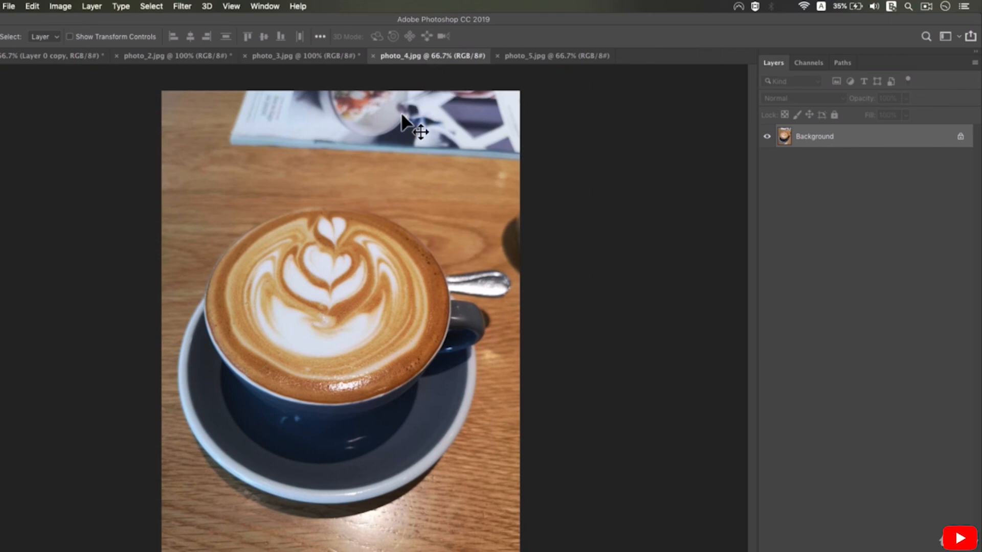
{"action": "left_click", "coordinate": [60, 5]}
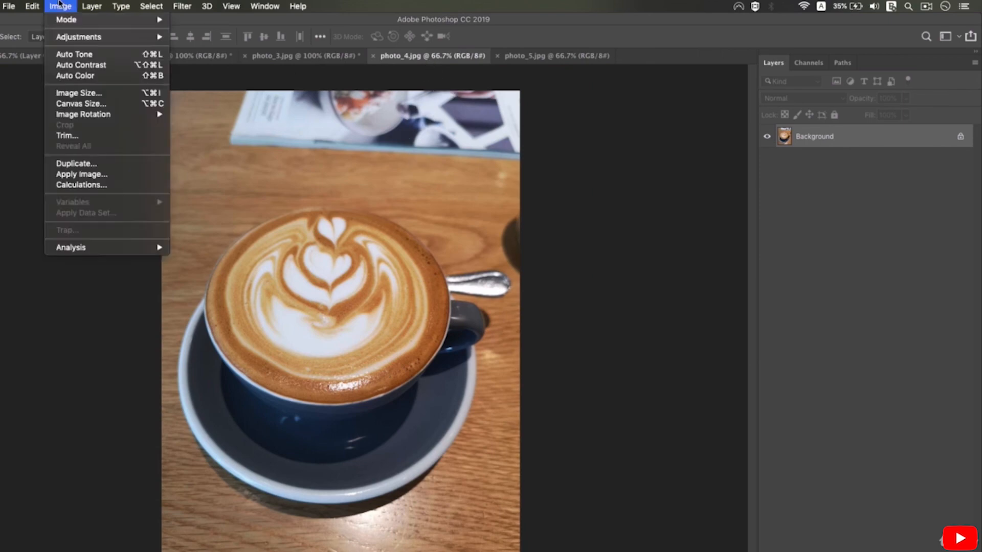
{"action": "left_click", "coordinate": [107, 77]}
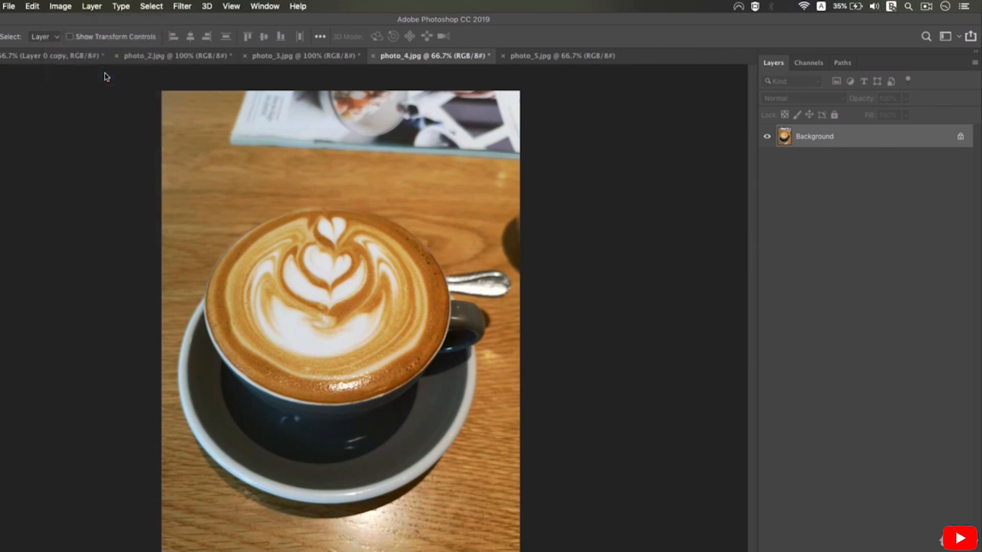
{"action": "key", "text": "super+z"}
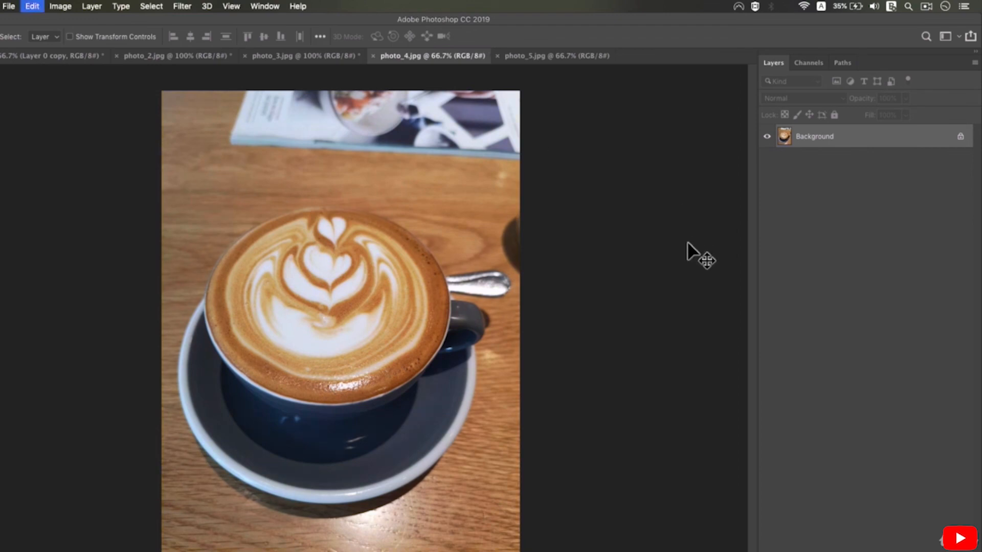
{"action": "key", "text": "super+shift+z"}
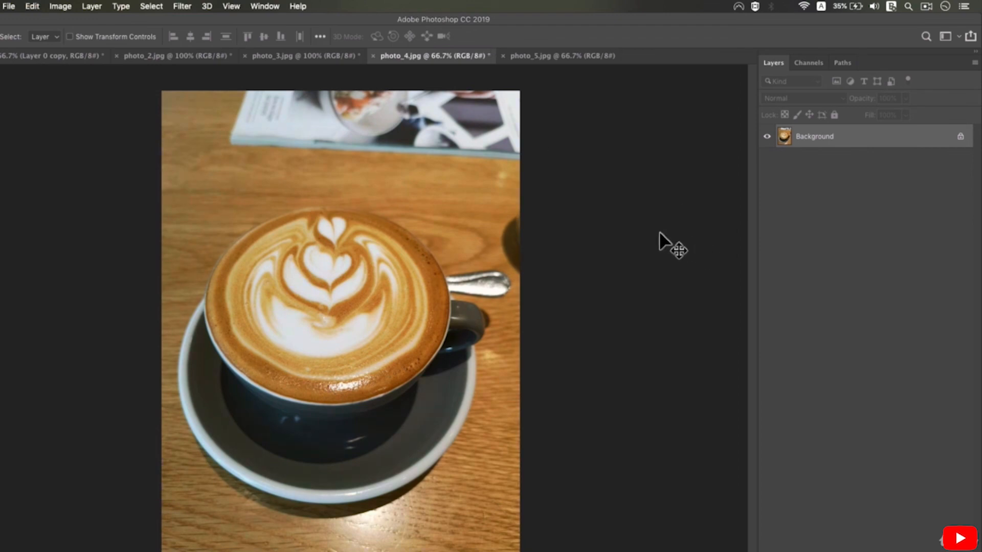
{"action": "key", "text": "super+z"}
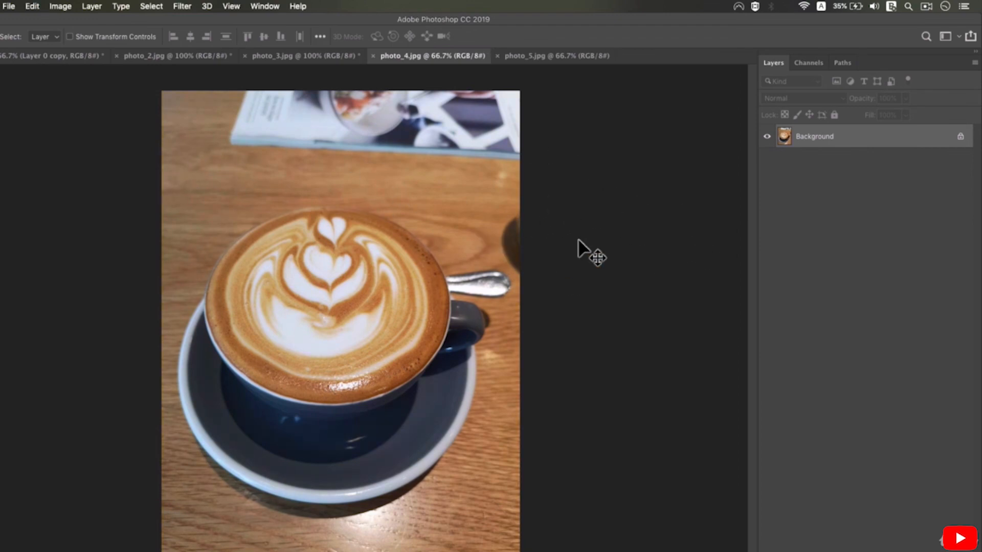
- Apply Auto Contrast to the coffee photo, comparing it by undoing and redoing, and apply Auto Tone as well
{"action": "left_click", "coordinate": [63, 6]}
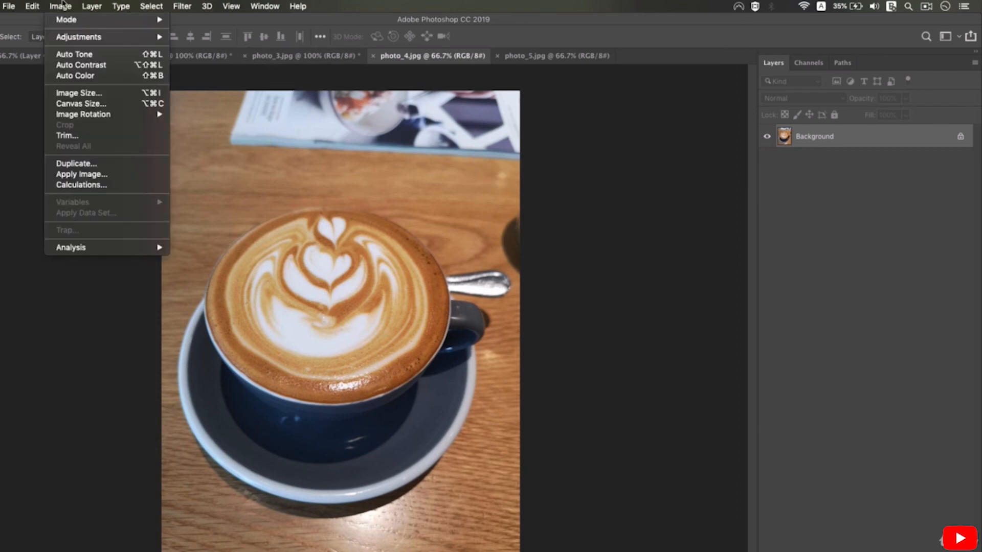
{"action": "left_click", "coordinate": [89, 66]}
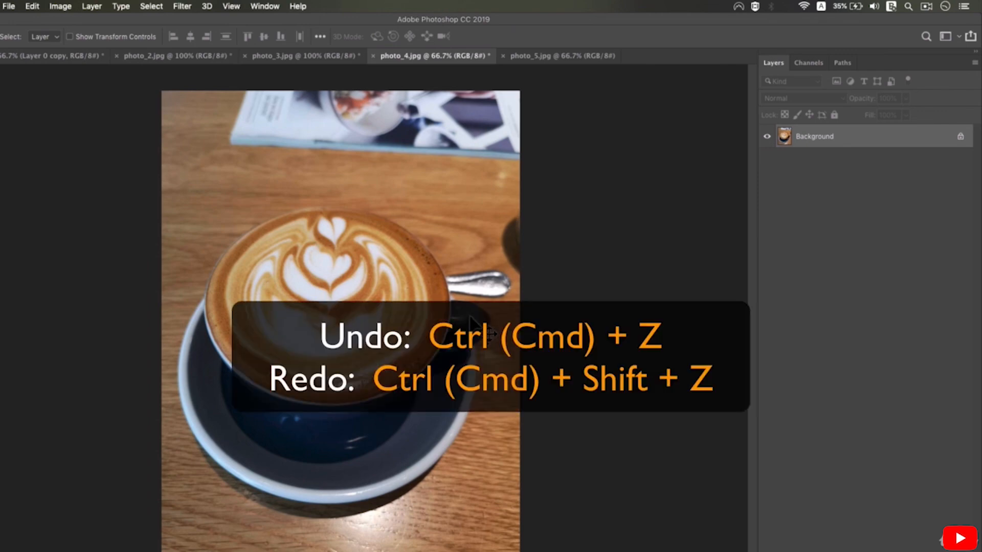
{"action": "key", "text": "super+z"}
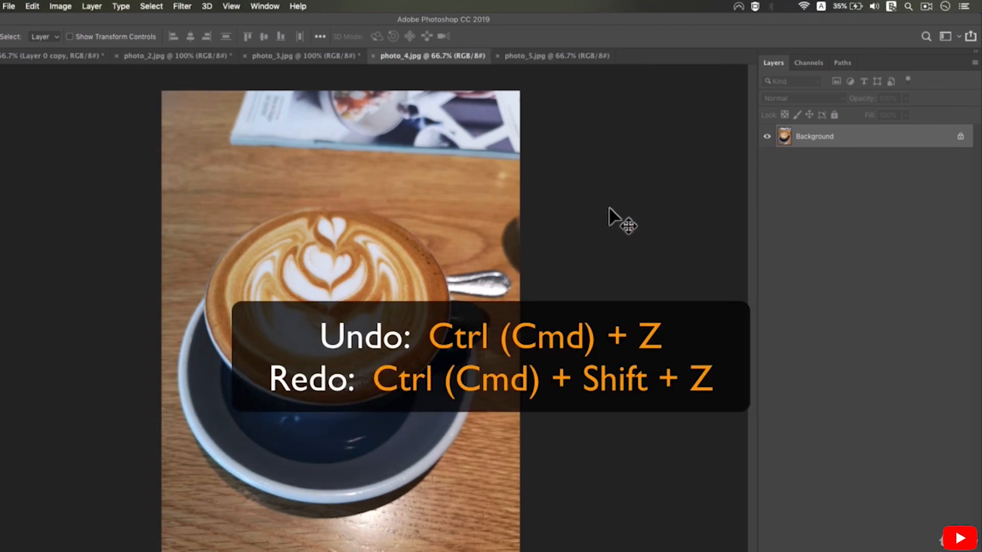
{"action": "key", "text": "super+shift+z"}
{"action": "key", "text": "super+z"}
{"action": "key", "text": "super+shift+z"}
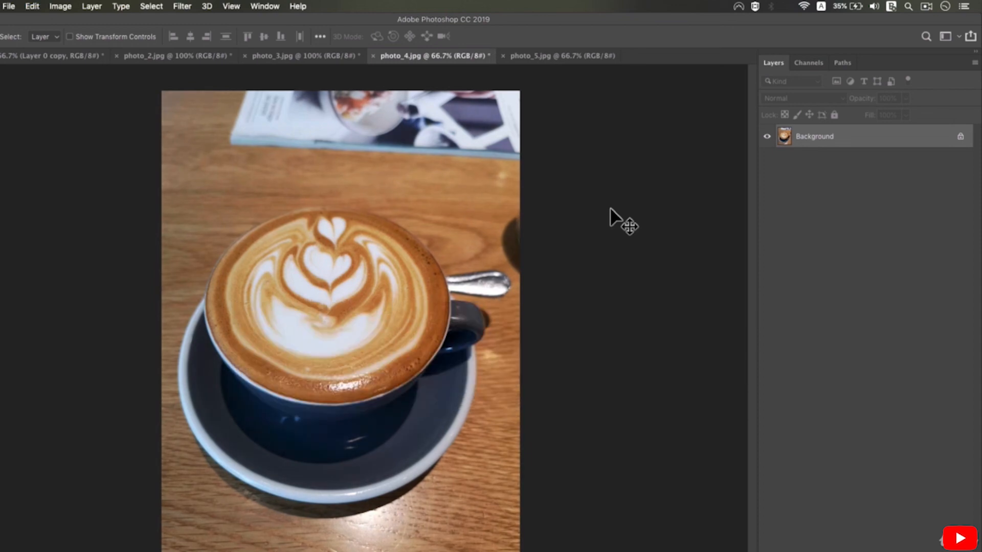
{"action": "key", "text": "super+z"}
{"action": "key", "text": "super+shift+z"}
{"action": "left_click", "coordinate": [69, 6]}
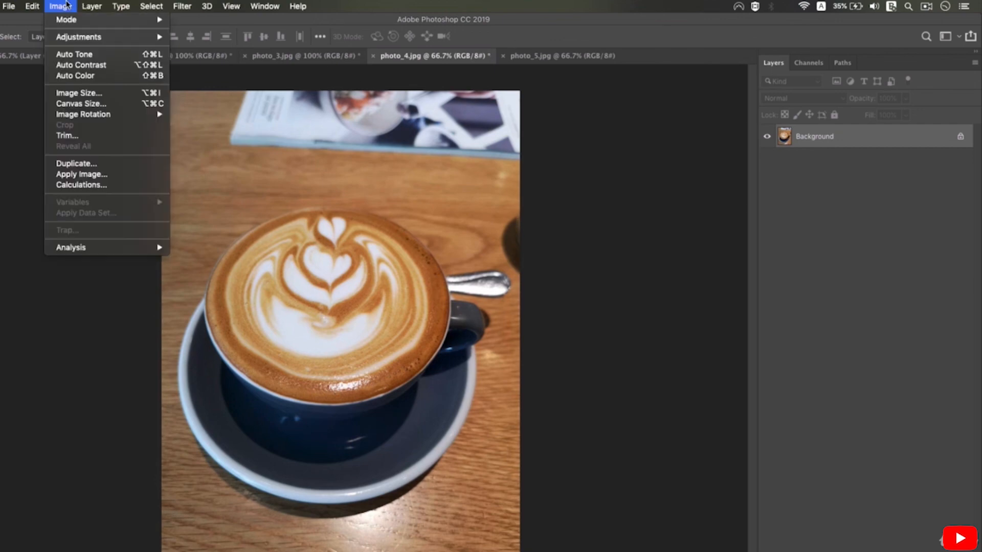
{"action": "left_click", "coordinate": [95, 54]}
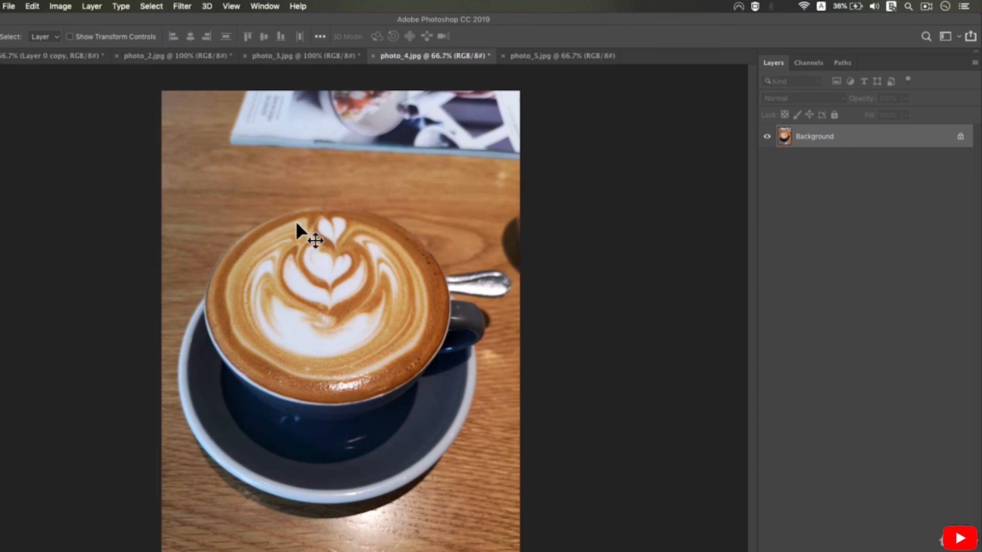
- Apply an Exposure adjustment to the coffee photo with exposure +0.4 and gamma correction 0.89, comparing the preview off and on before accepting
{"action": "left_click", "coordinate": [59, 6]}
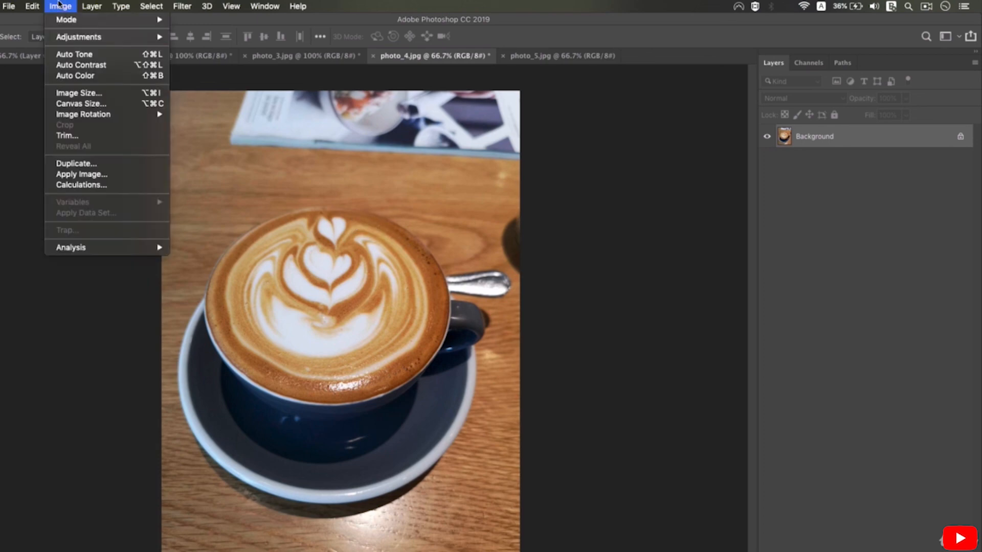
{"action": "mouse_move", "coordinate": [88, 37]}
{"action": "left_click", "coordinate": [209, 68]}
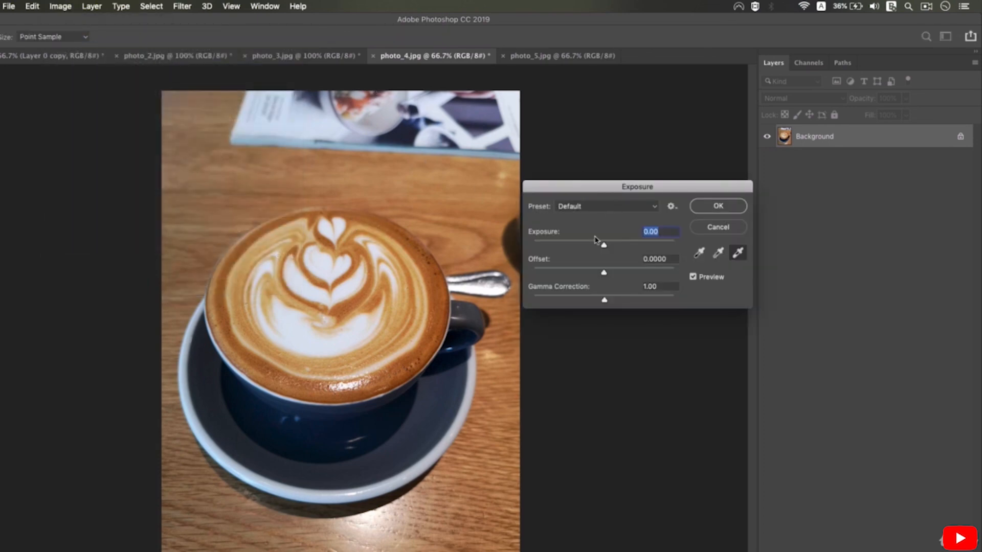
{"action": "left_click_drag", "start_coordinate": [604, 248], "coordinate": [608, 249]}
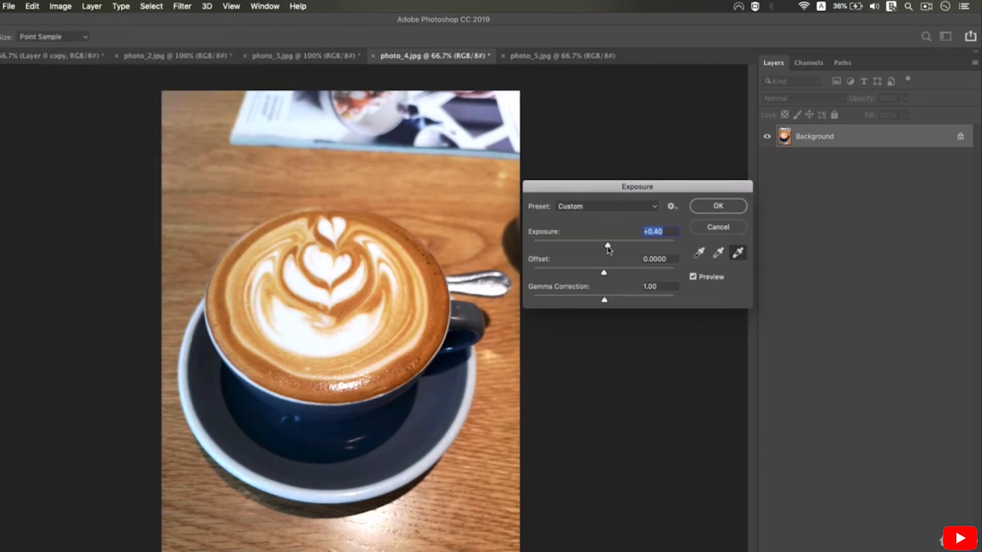
{"action": "left_click_drag", "start_coordinate": [605, 301], "coordinate": [609, 300]}
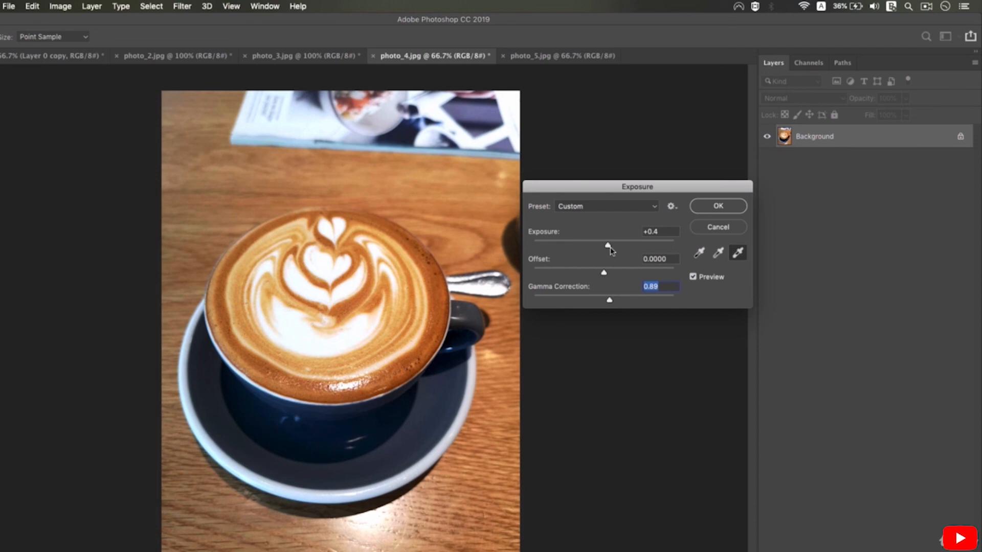
{"action": "left_click", "coordinate": [694, 277]}
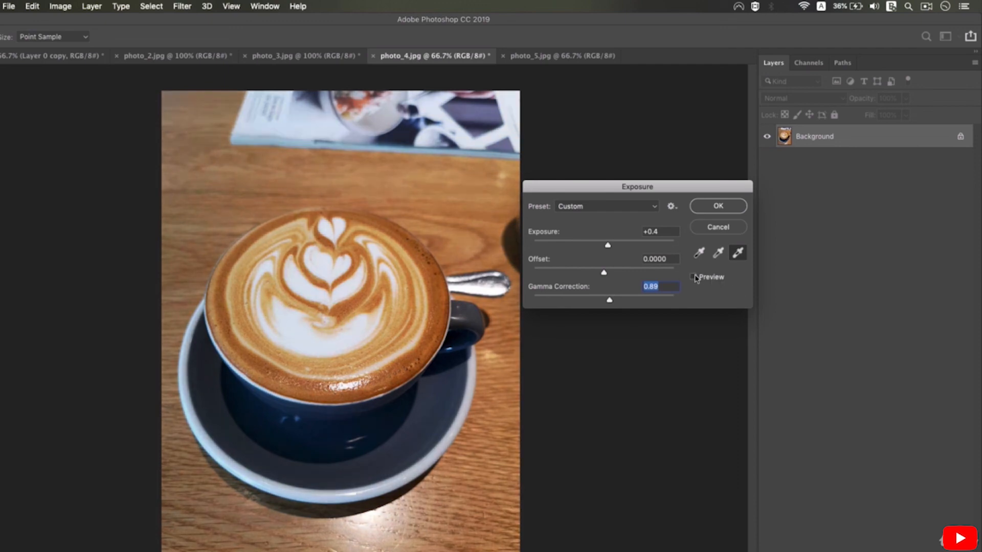
{"action": "left_click", "coordinate": [693, 277]}
{"action": "left_click", "coordinate": [694, 277]}
{"action": "left_click", "coordinate": [694, 278]}
{"action": "left_click", "coordinate": [694, 277]}
{"action": "left_click", "coordinate": [694, 277]}
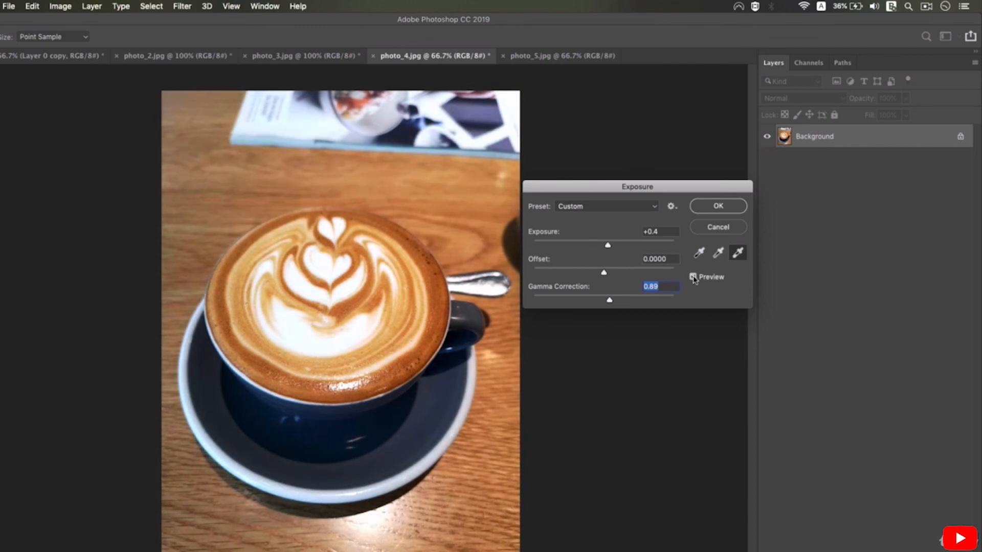
{"action": "left_click", "coordinate": [706, 207]}
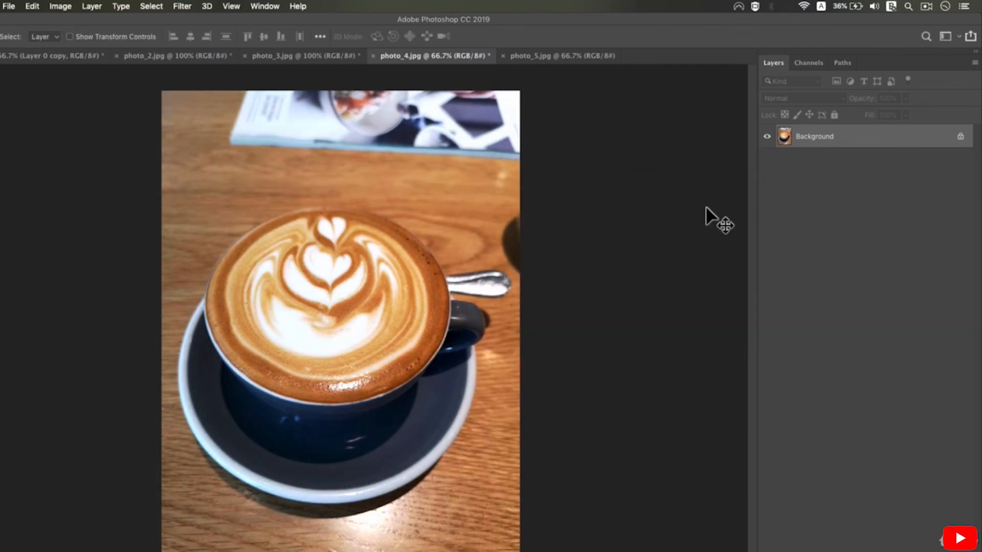
- Switch to photo_5.jpg, try Auto Color on the white fox photo, compare it by undoing and redoing, and leave it undone
{"action": "left_click", "coordinate": [563, 60]}
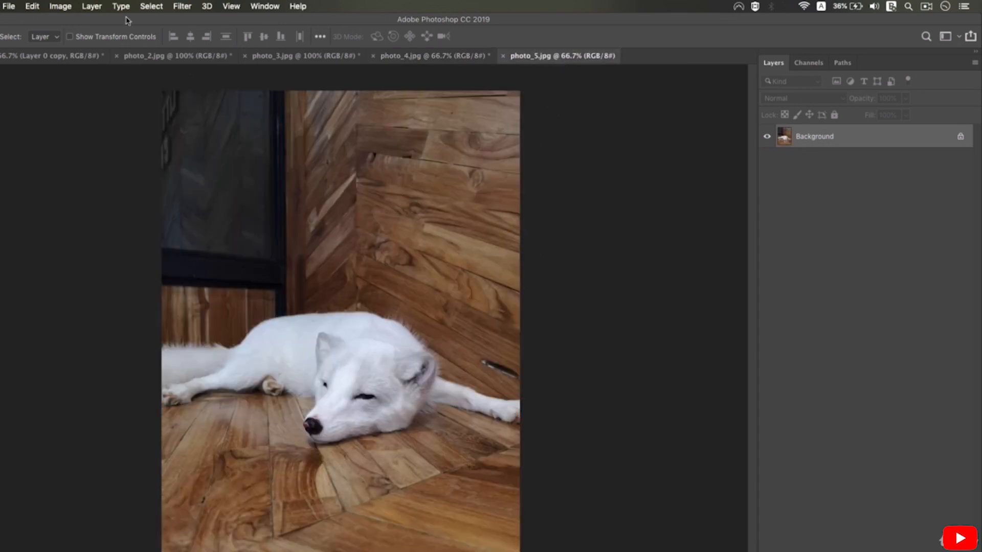
{"action": "left_click", "coordinate": [60, 6]}
{"action": "left_click", "coordinate": [72, 77]}
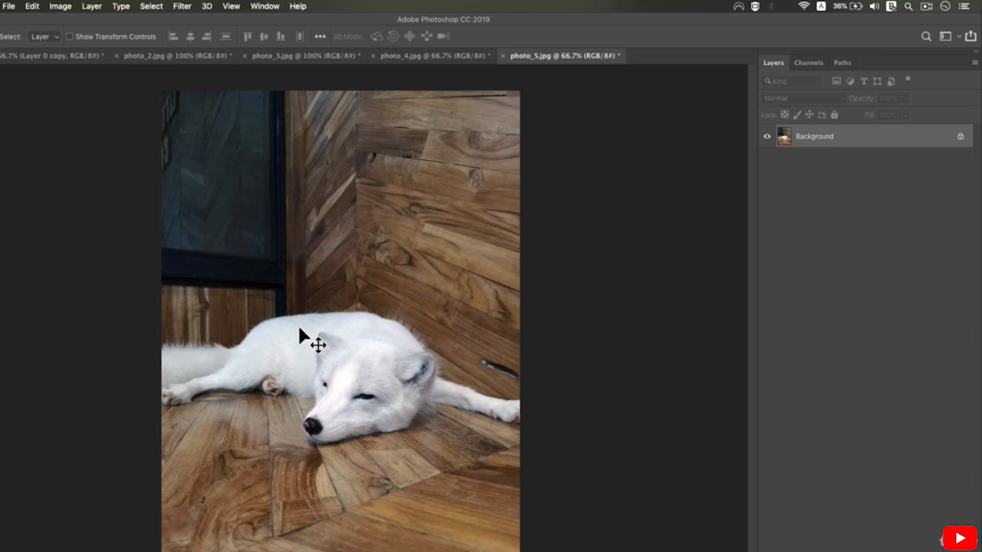
{"action": "key", "text": "super+z"}
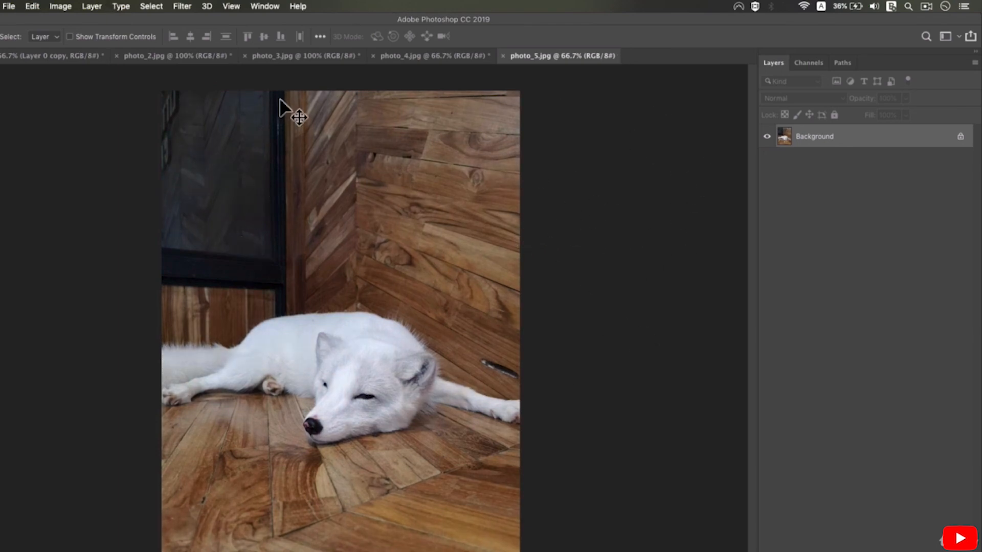
{"action": "key", "text": "super+shift+z"}
{"action": "key", "text": "super+z"}
- Apply Auto Contrast and Auto Tone to the white fox photo
{"action": "left_click", "coordinate": [61, 6]}
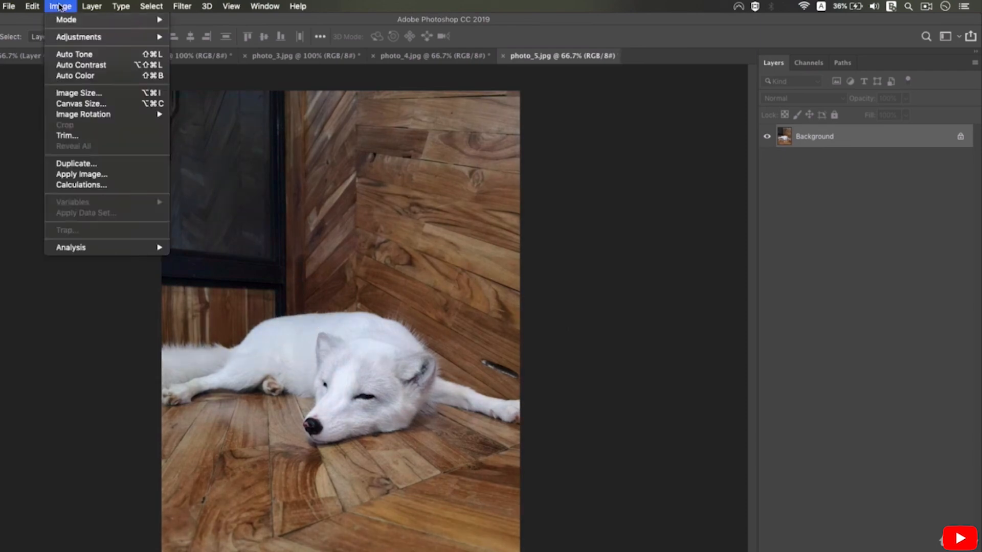
{"action": "left_click", "coordinate": [148, 65]}
{"action": "left_click", "coordinate": [61, 7]}
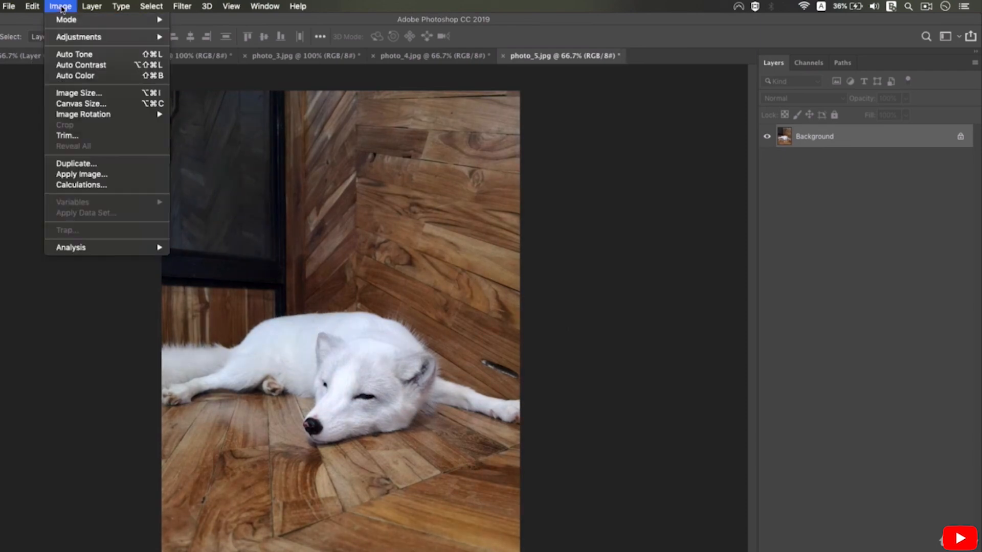
{"action": "left_click", "coordinate": [75, 53]}
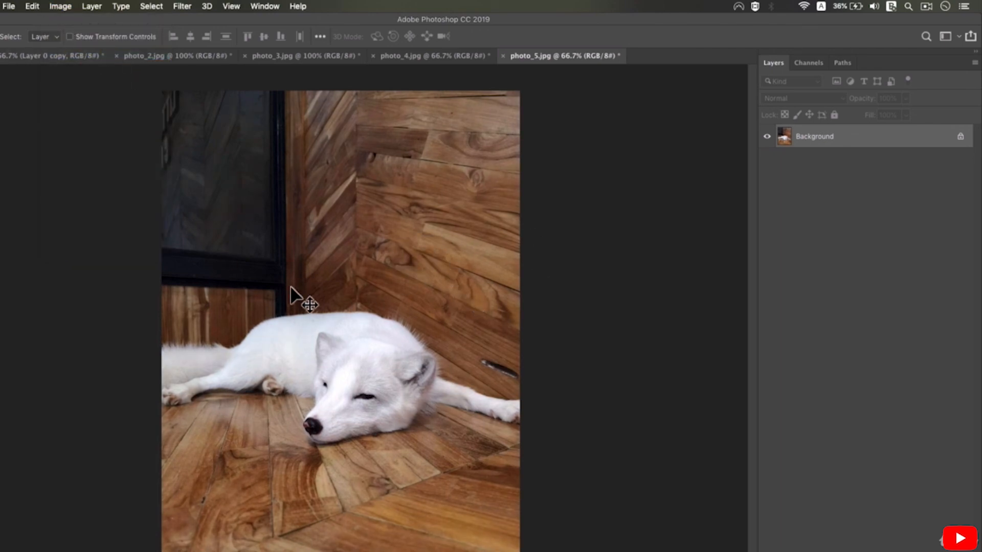
- Start a Black & White adjustment on the fox photo, keep its dialog beside the image and try the Darker preset
{"action": "left_click", "coordinate": [62, 6]}
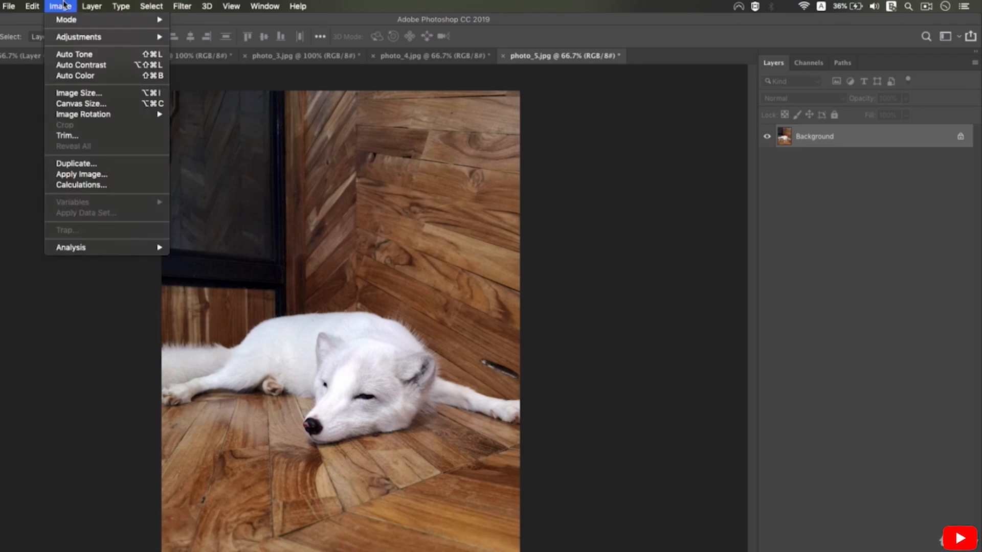
{"action": "mouse_move", "coordinate": [64, 36]}
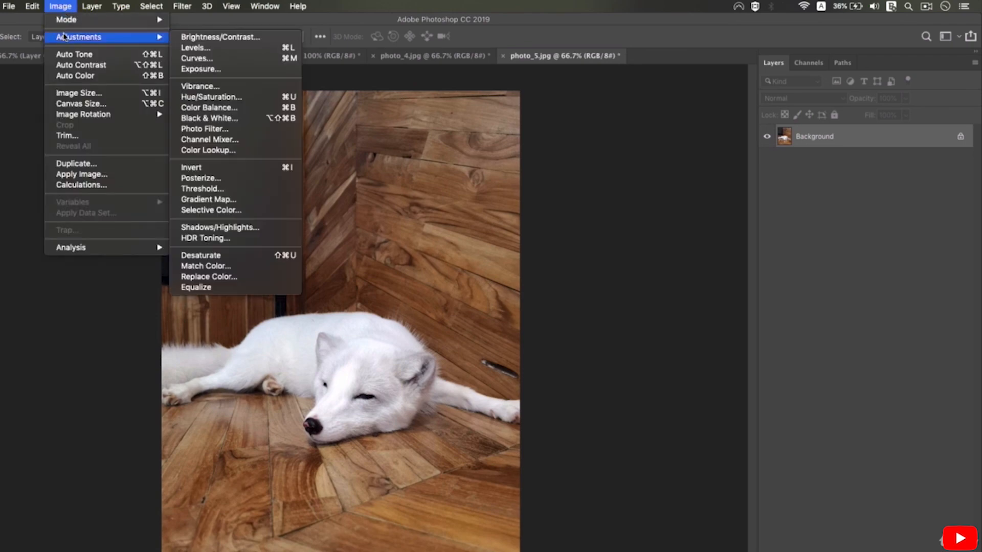
{"action": "left_click", "coordinate": [241, 120]}
{"action": "left_click_drag", "start_coordinate": [474, 121], "coordinate": [685, 130]}
{"action": "left_click", "coordinate": [632, 141]}
{"action": "left_click", "coordinate": [632, 162]}
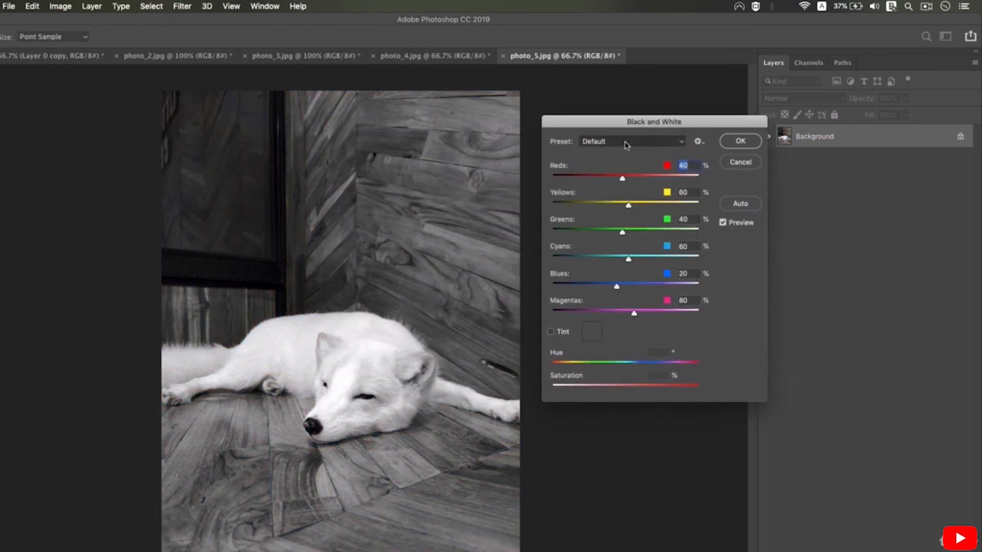
{"action": "left_click", "coordinate": [618, 142]}
{"action": "left_click", "coordinate": [618, 149]}
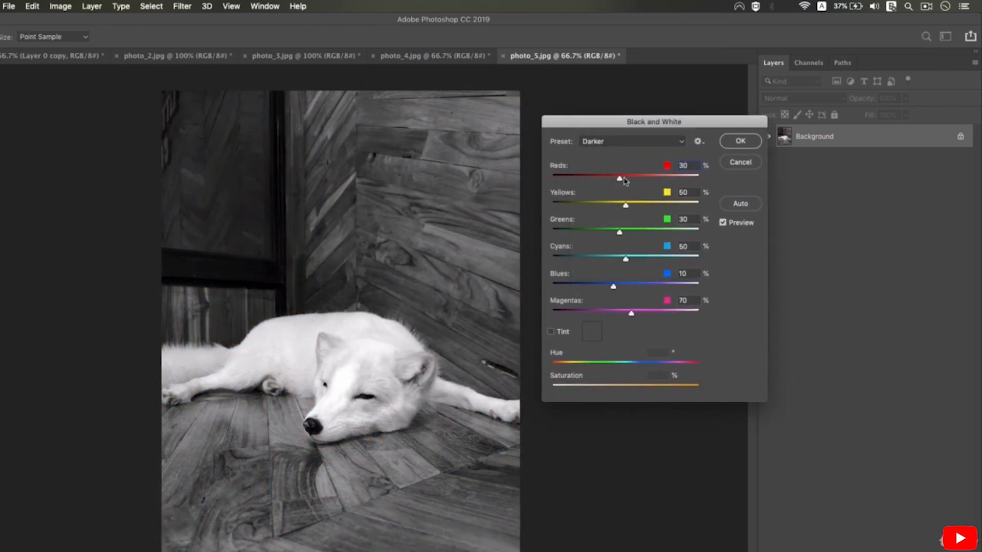
- Try the Green Filter and Maximum White presets, choose Maximum Black, fine-tune its color sliders and accept the black-and-white conversion
{"action": "left_click", "coordinate": [621, 142]}
{"action": "left_click", "coordinate": [625, 148]}
{"action": "left_click", "coordinate": [624, 146]}
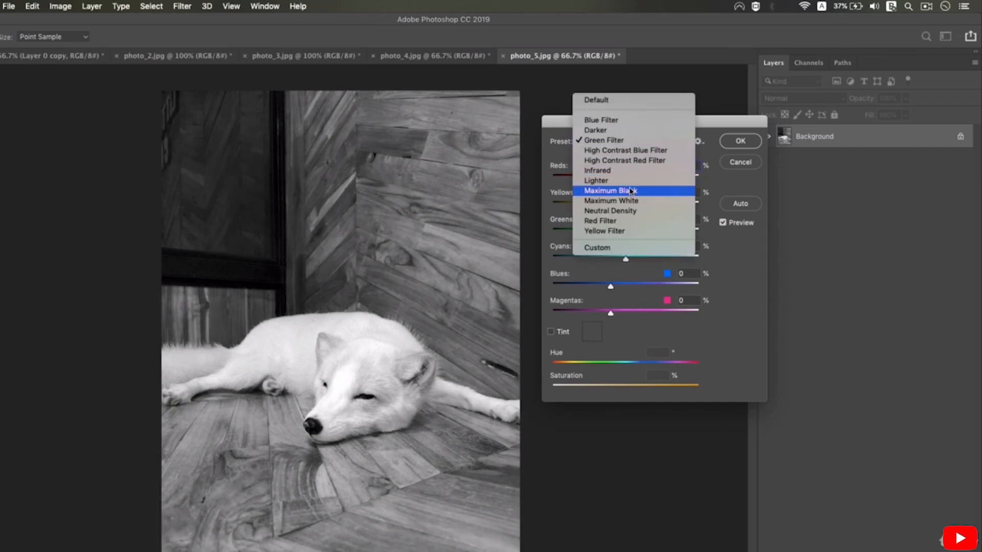
{"action": "left_click", "coordinate": [634, 200]}
{"action": "left_click", "coordinate": [628, 142]}
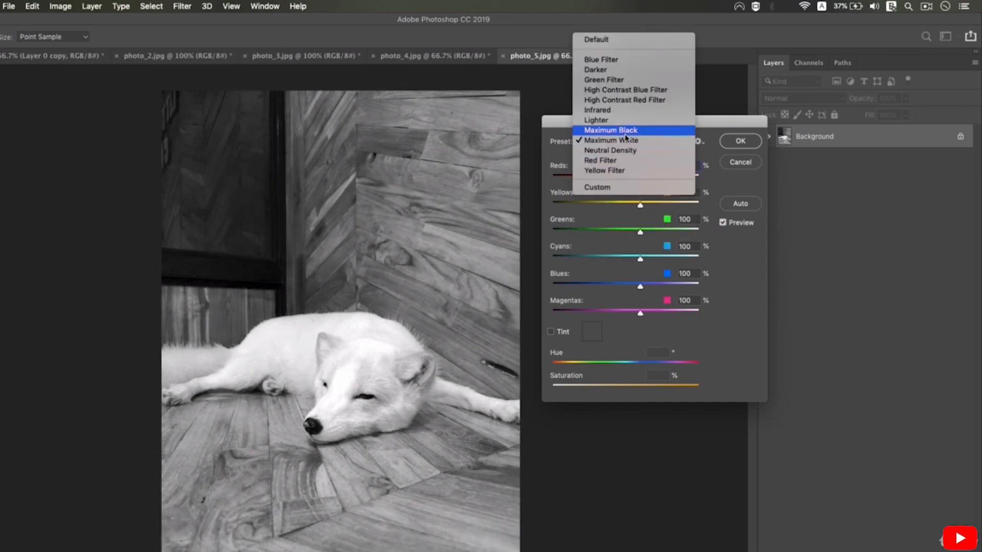
{"action": "left_click", "coordinate": [627, 131]}
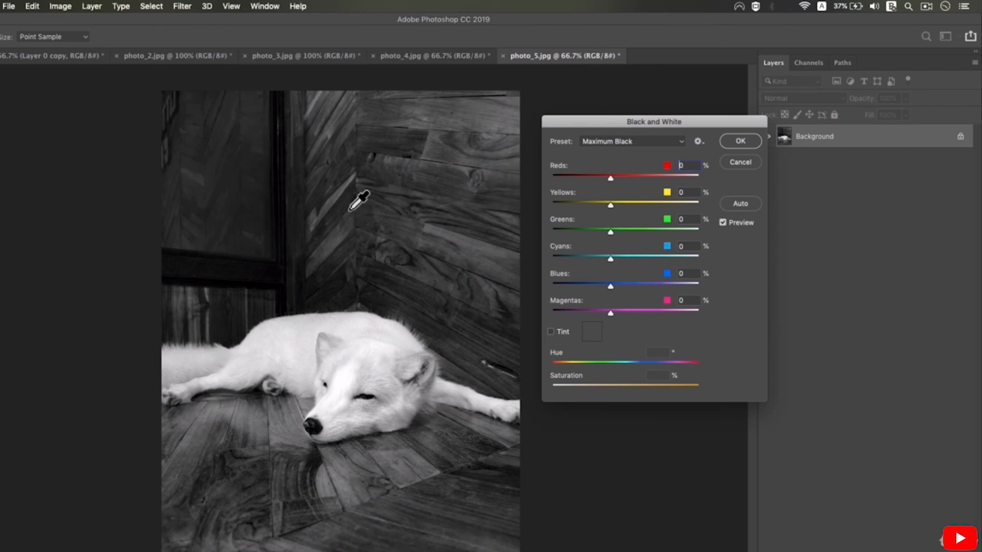
{"action": "left_click_drag", "start_coordinate": [611, 178], "coordinate": [607, 232]}
{"action": "left_click", "coordinate": [730, 143]}
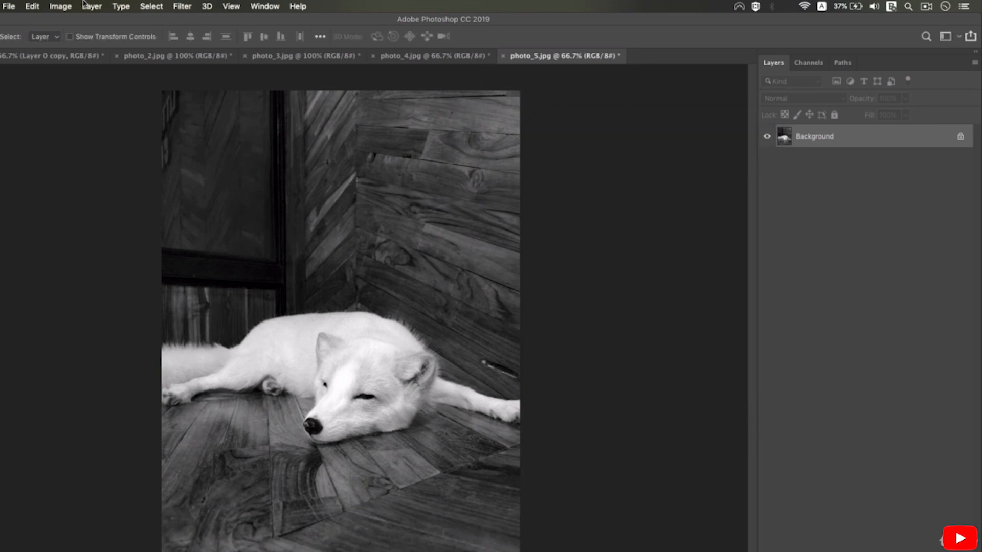
- Apply an Exposure adjustment to the black-and-white fox photo with exposure +0.03 and offset +0.0578, comparing the preview off and on before accepting
{"action": "left_click", "coordinate": [60, 6]}
{"action": "mouse_move", "coordinate": [103, 37]}
{"action": "left_click", "coordinate": [202, 68]}
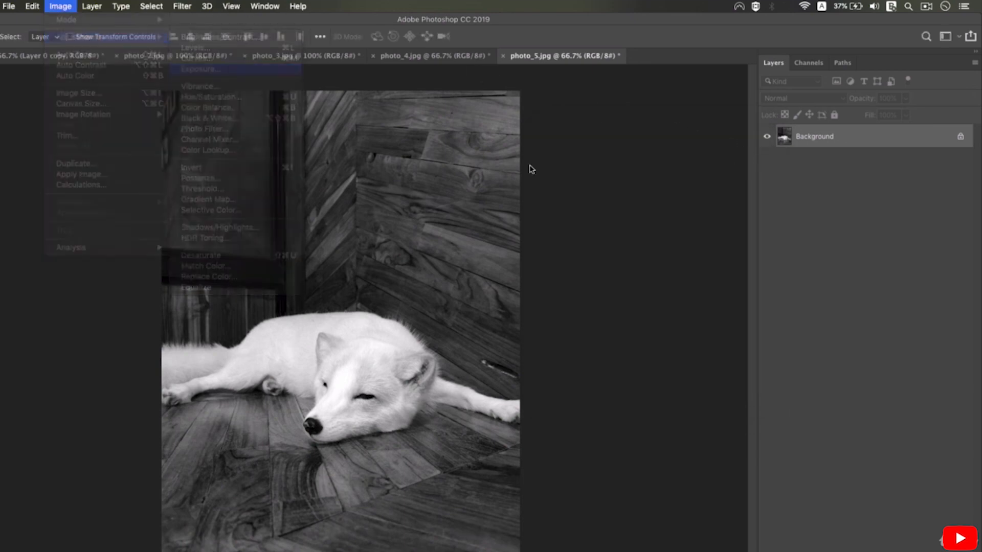
{"action": "left_click_drag", "start_coordinate": [605, 244], "coordinate": [606, 245]}
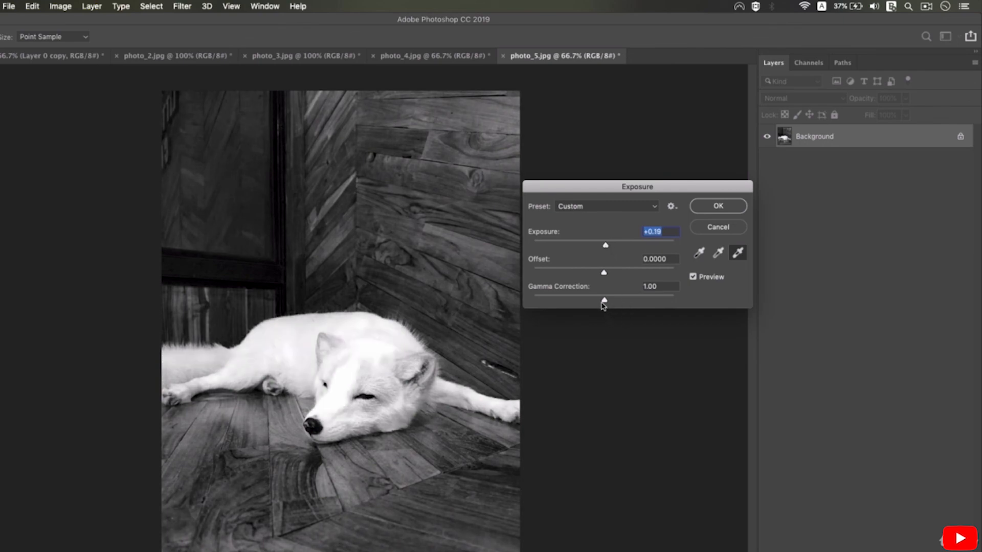
{"action": "mouse_move", "coordinate": [604, 273]}
{"action": "left_mouse_down"}
{"action": "mouse_move", "coordinate": [617, 274]}
{"action": "mouse_move", "coordinate": [610, 276]}
{"action": "mouse_move", "coordinate": [605, 247]}
{"action": "mouse_move", "coordinate": [613, 275]}
{"action": "left_mouse_up"}
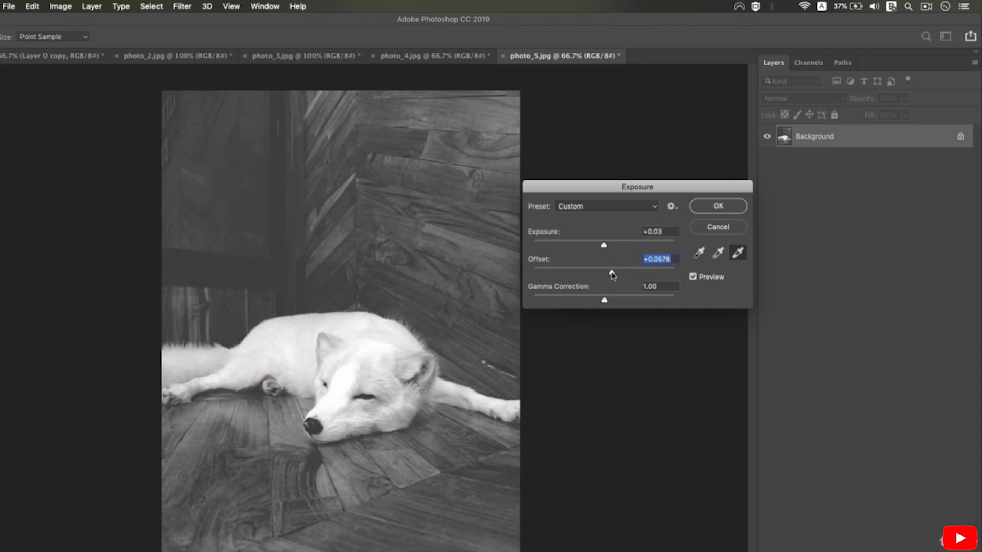
{"action": "left_click", "coordinate": [692, 277]}
{"action": "left_click", "coordinate": [693, 278]}
{"action": "left_click", "coordinate": [693, 278]}
{"action": "left_click", "coordinate": [693, 277]}
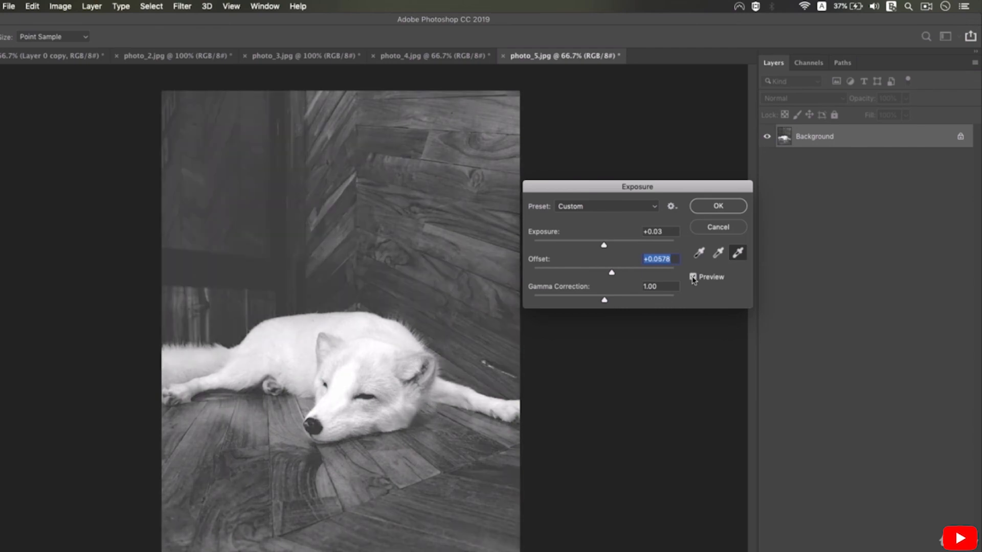
{"action": "left_click", "coordinate": [701, 214]}
- Review the corrected photo_4.jpg, photo_3.jpg, photo_2.jpg and the first street photo one after another
{"action": "left_click", "coordinate": [407, 57]}
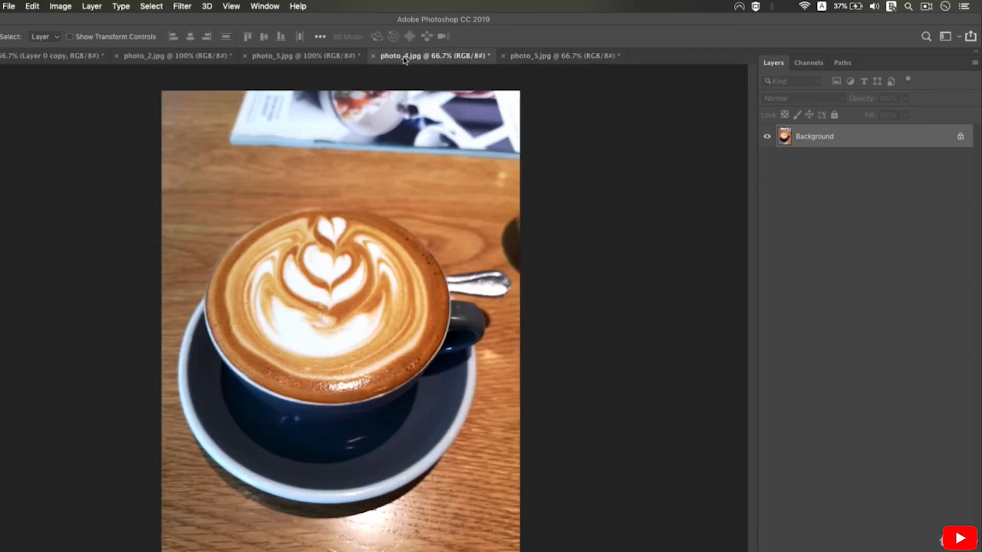
{"action": "left_click", "coordinate": [304, 56]}
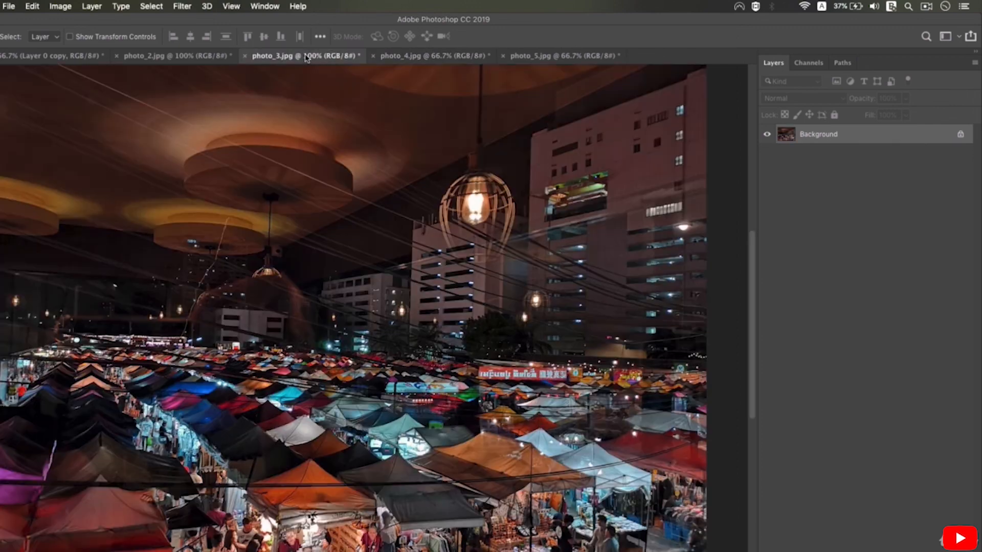
{"action": "left_click", "coordinate": [182, 56]}
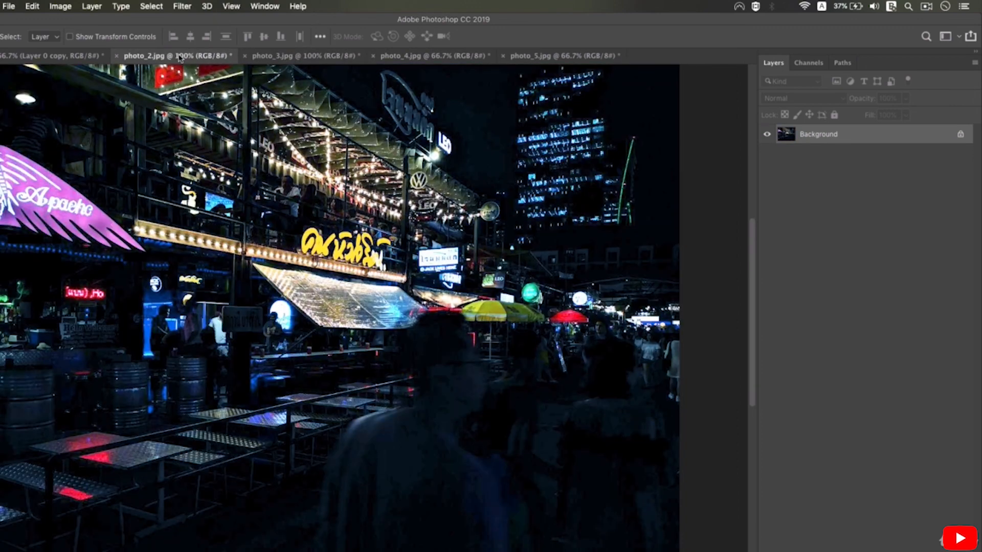
{"action": "left_click", "coordinate": [53, 57]}
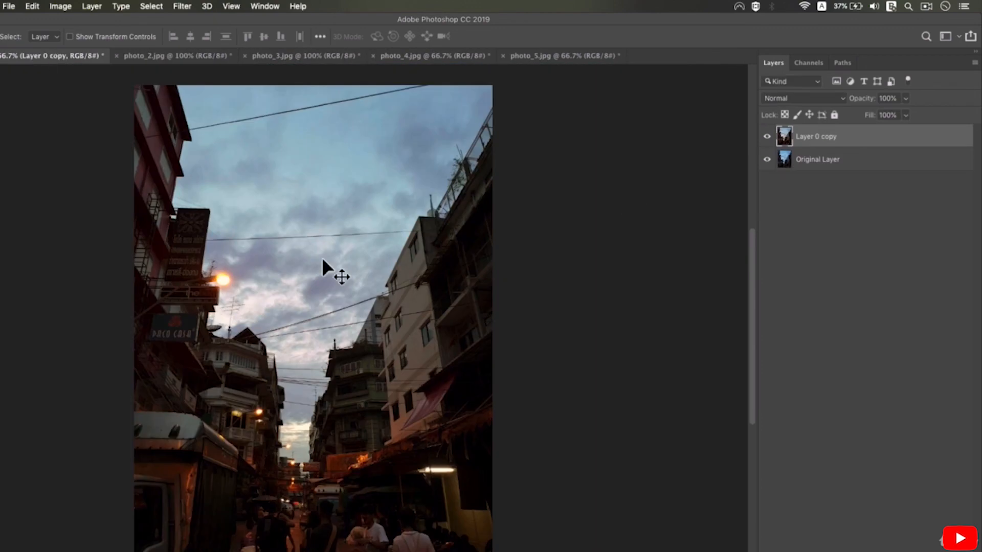
- Look through all five edited photos again, from the fox photo_5.jpg to the night market, coffee cup, photo_2.jpg and the first street photo
{"action": "left_click", "coordinate": [540, 57]}
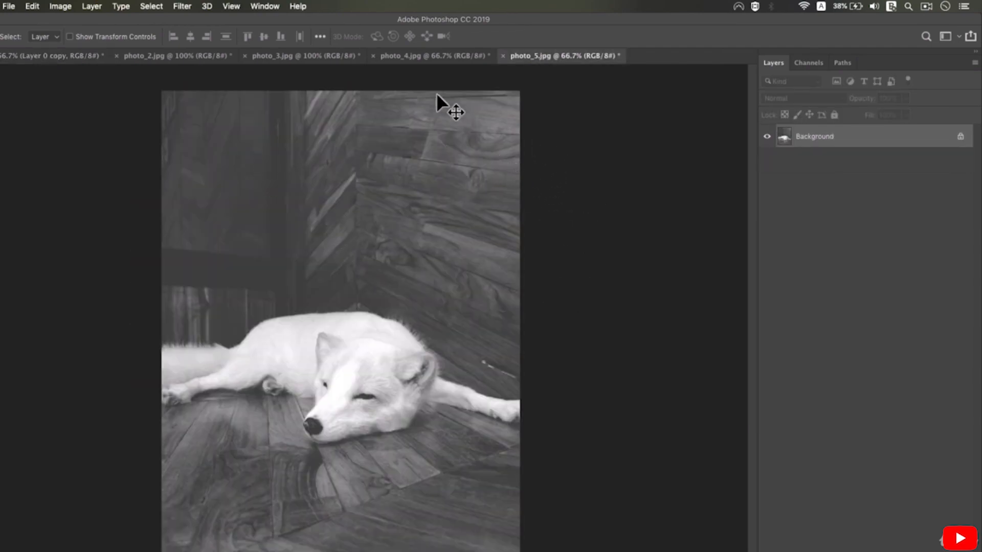
{"action": "left_click", "coordinate": [432, 56]}
{"action": "left_click", "coordinate": [306, 55]}
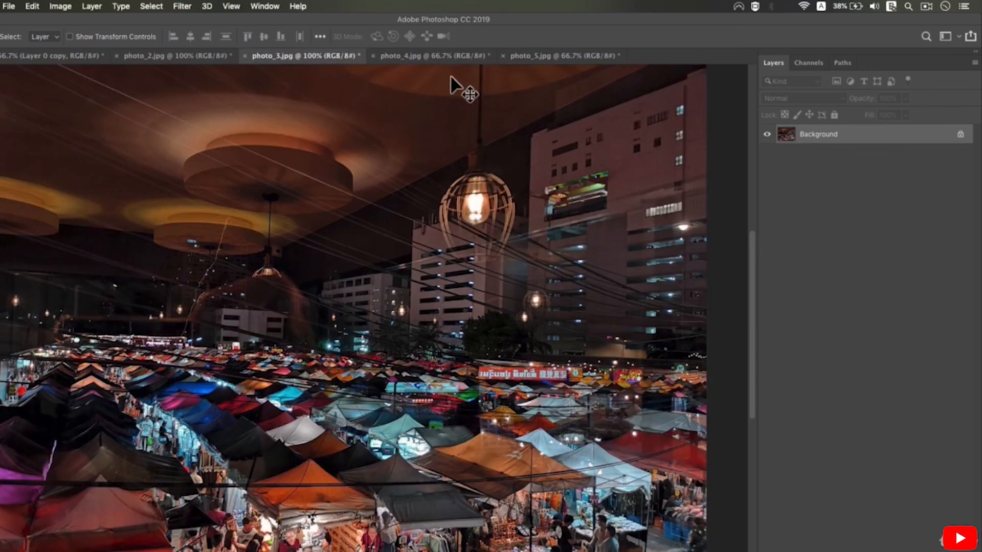
{"action": "left_click", "coordinate": [535, 60]}
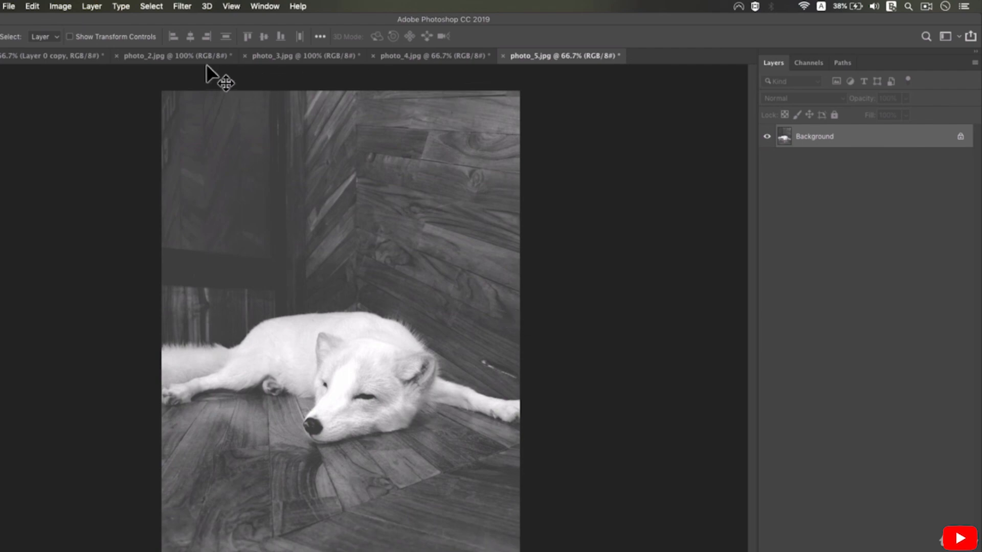
{"action": "left_click", "coordinate": [304, 56]}
{"action": "left_click", "coordinate": [440, 57]}
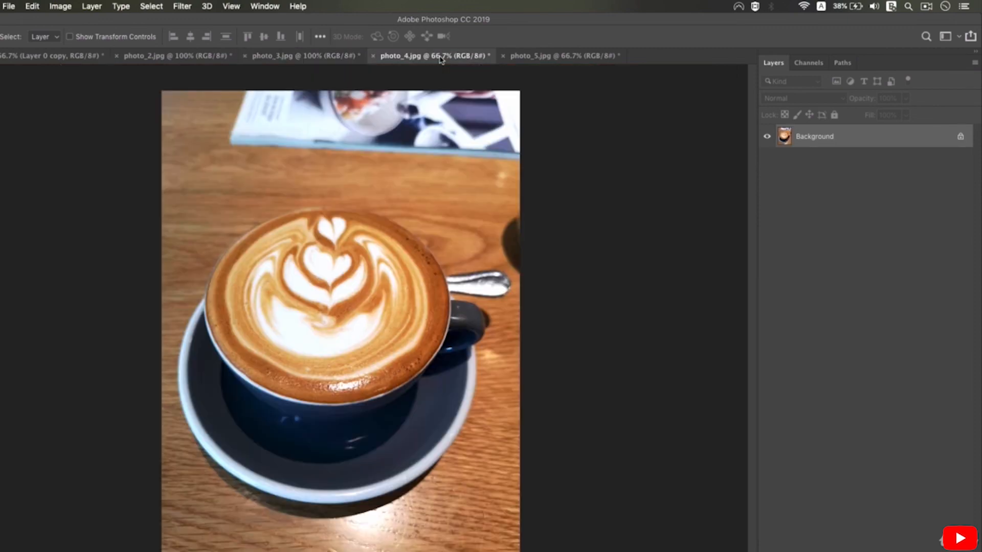
{"action": "left_click", "coordinate": [159, 57]}
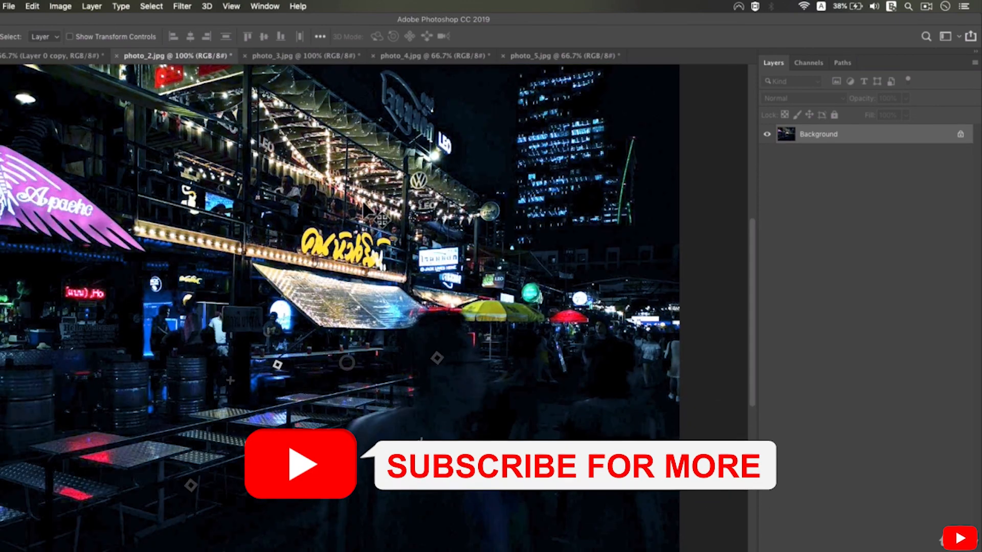
{"action": "left_click", "coordinate": [82, 57]}
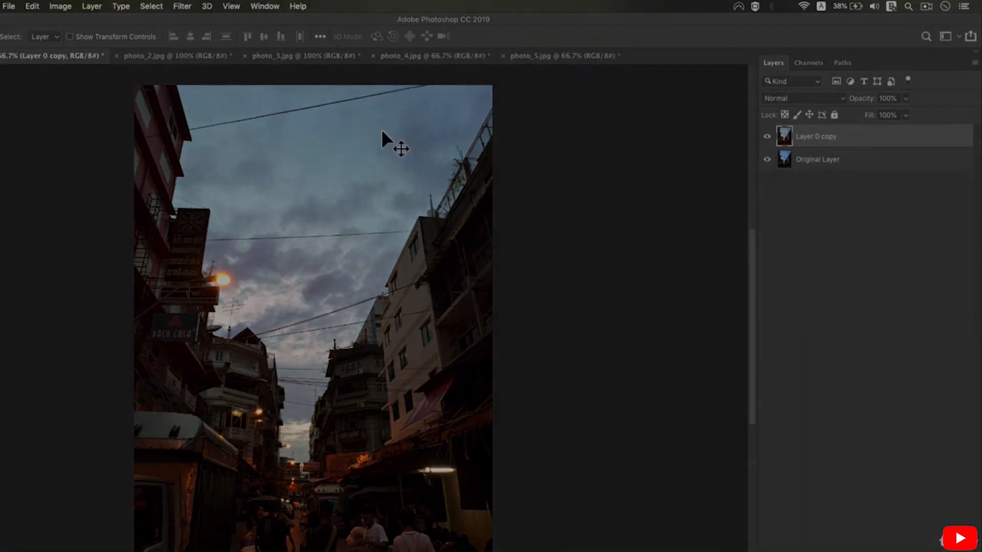